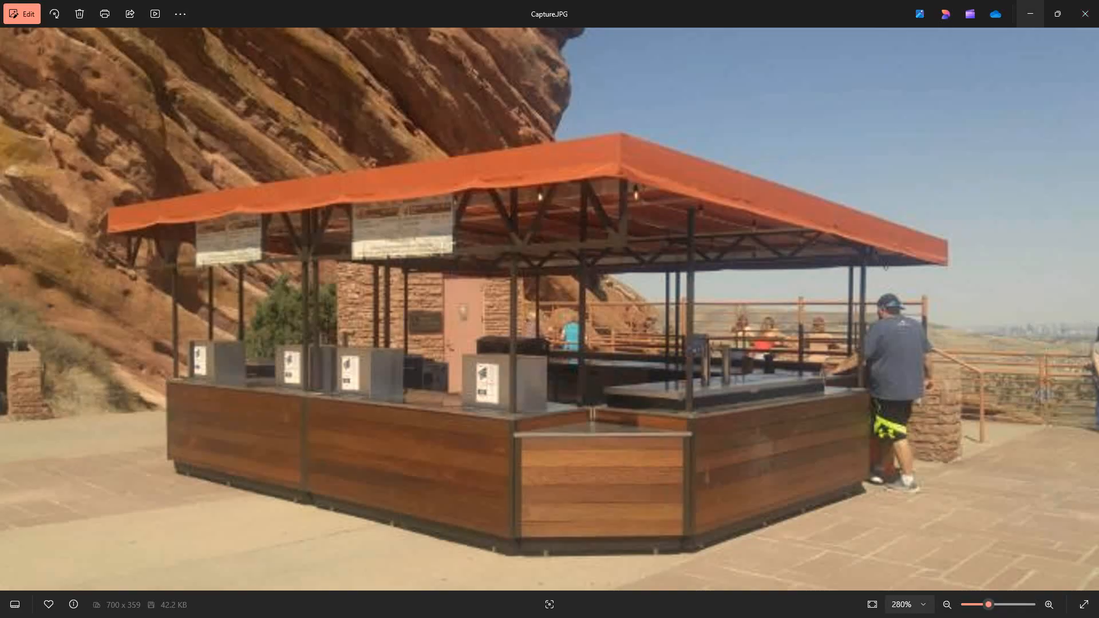
Put away the kiosk reference photo, switch to Revit and look over the Level 1 floor plan
left_click(1029, 14)
scroll(401, 382, "up", 3)
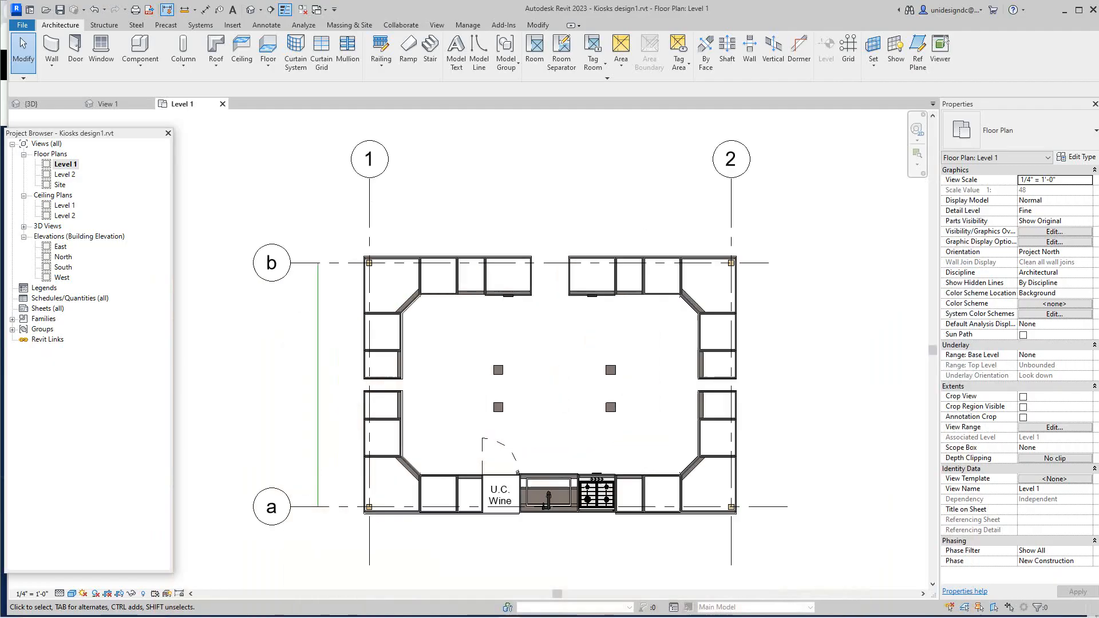
scroll(428, 347, "down", 3)
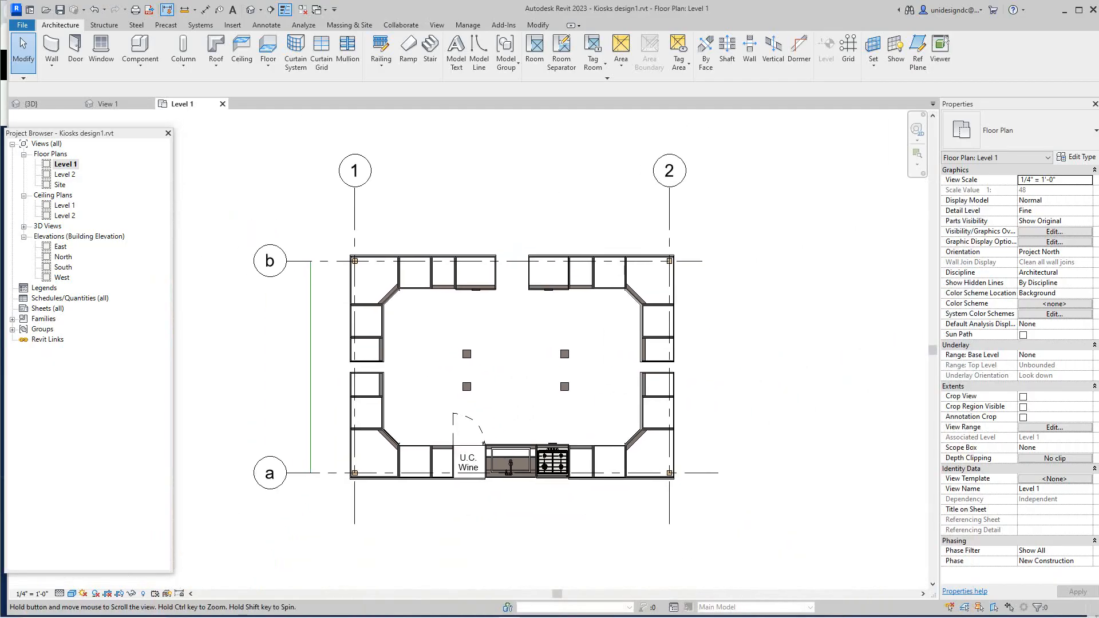
Open the {3D} view and examine the kiosk's counters, cabinets, appliances and roof framing
left_click(31, 104)
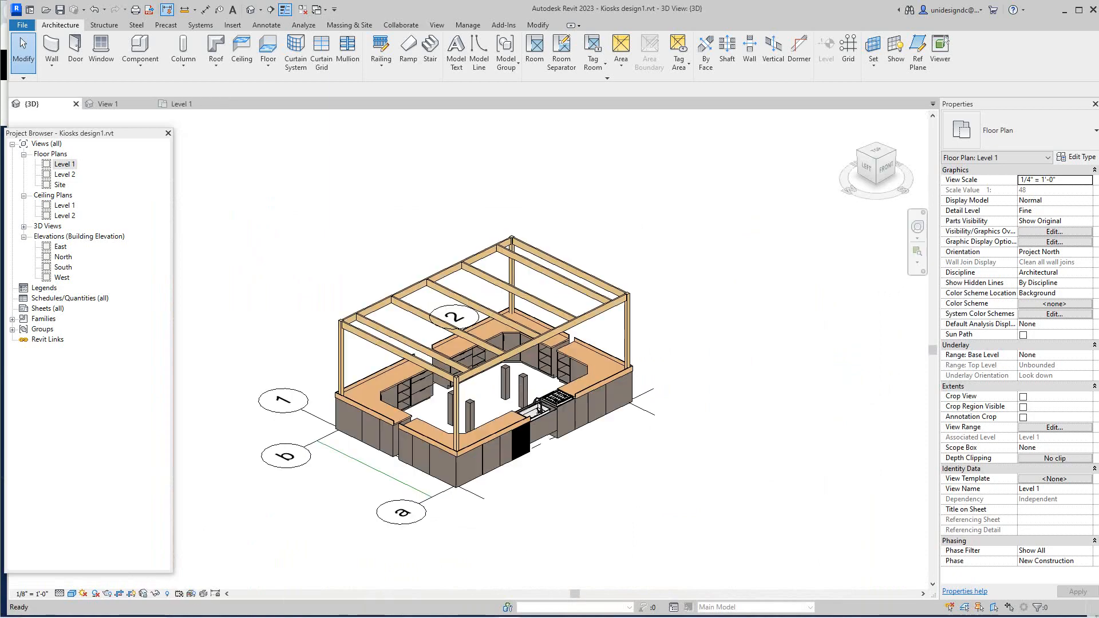
scroll(424, 400, "up", 5)
scroll(627, 487, "up", 2)
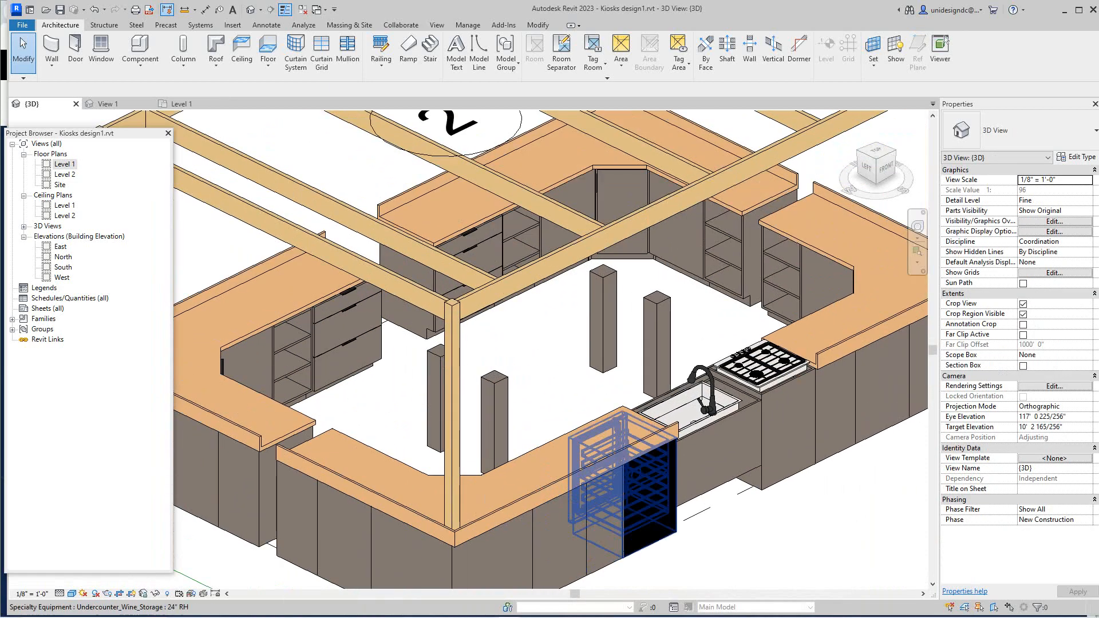
scroll(626, 487, "down", 3)
middle_click_drag(626, 487, 601, 467)
scroll(638, 532, "down", 1)
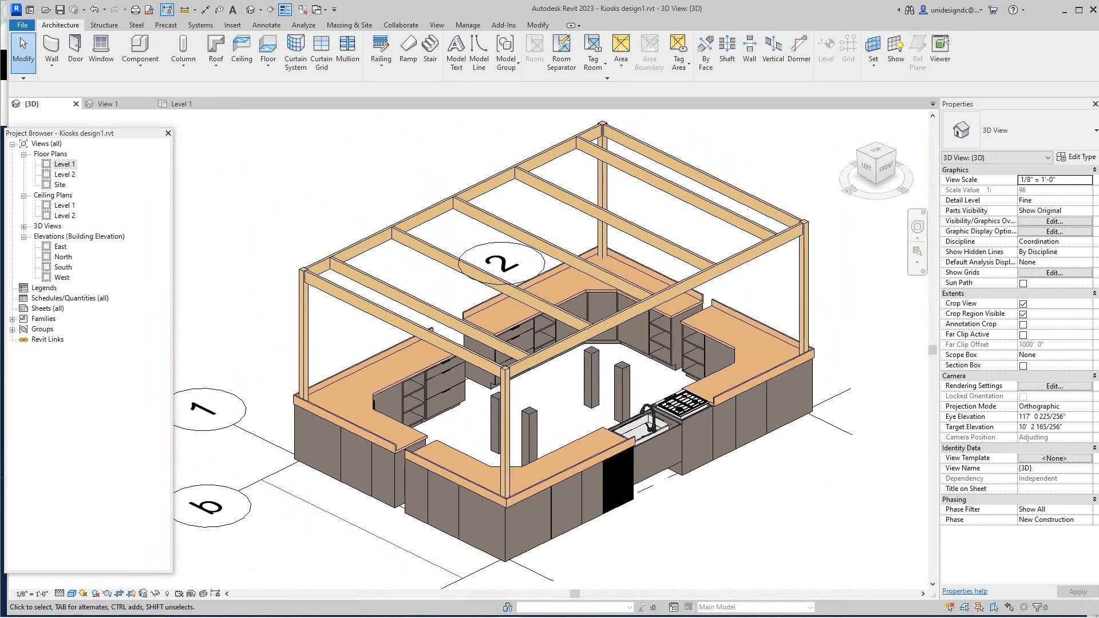
scroll(641, 475, "up", 1)
scroll(641, 475, "down", 1)
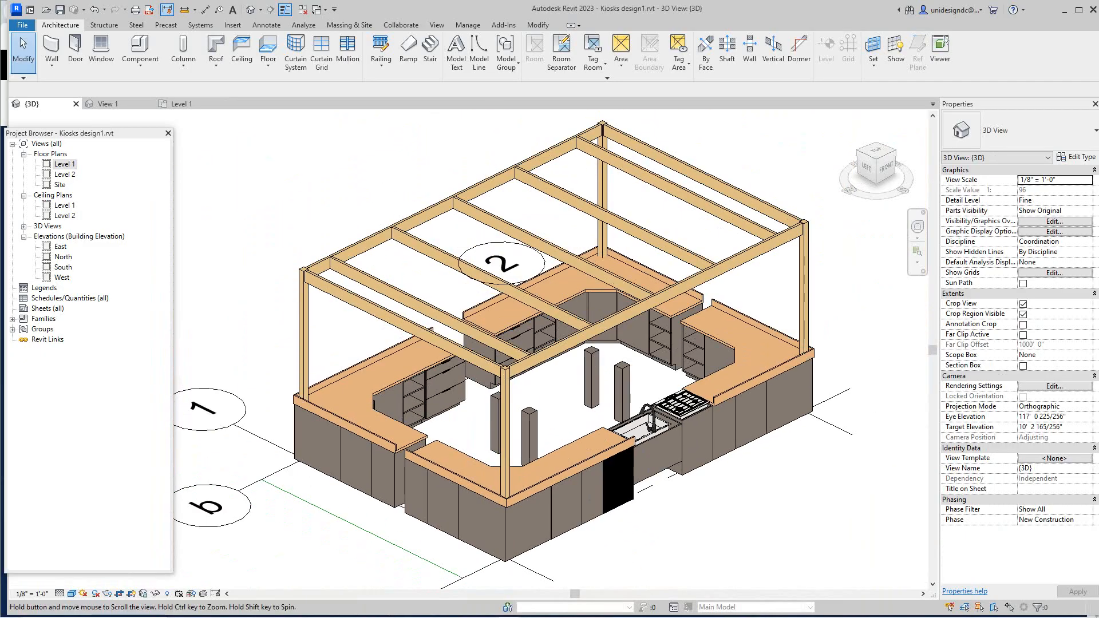
scroll(678, 538, "down", 1)
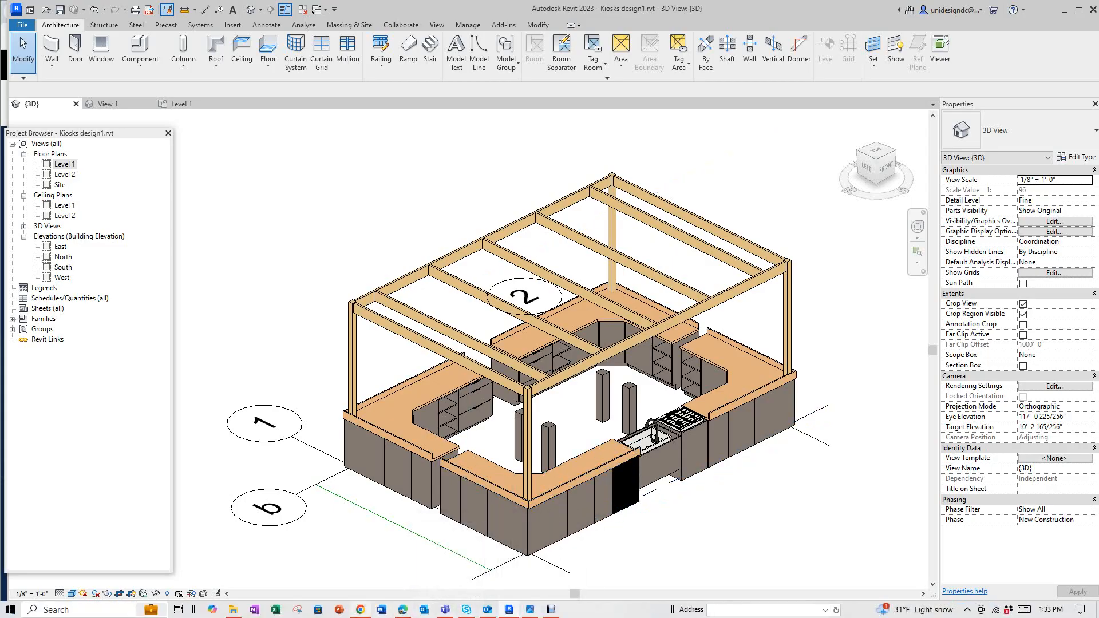
Switch to Chrome and look over the revitfamily.biz home page down to its shop categories
left_click(360, 609)
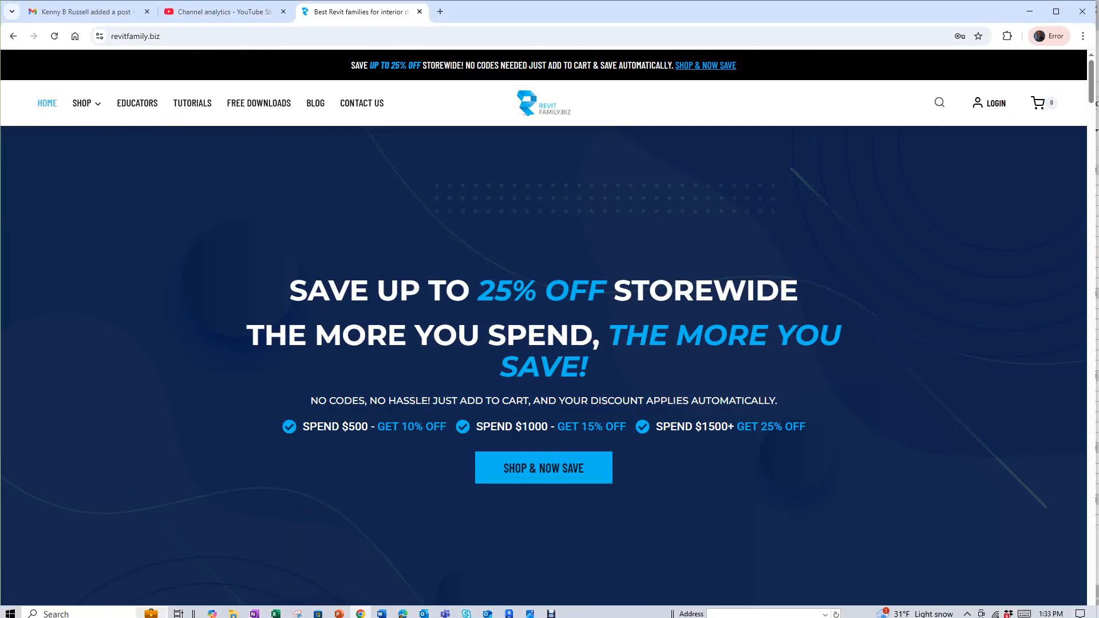
scroll(544, 309, "down", 3)
scroll(544, 309, "down", 3)
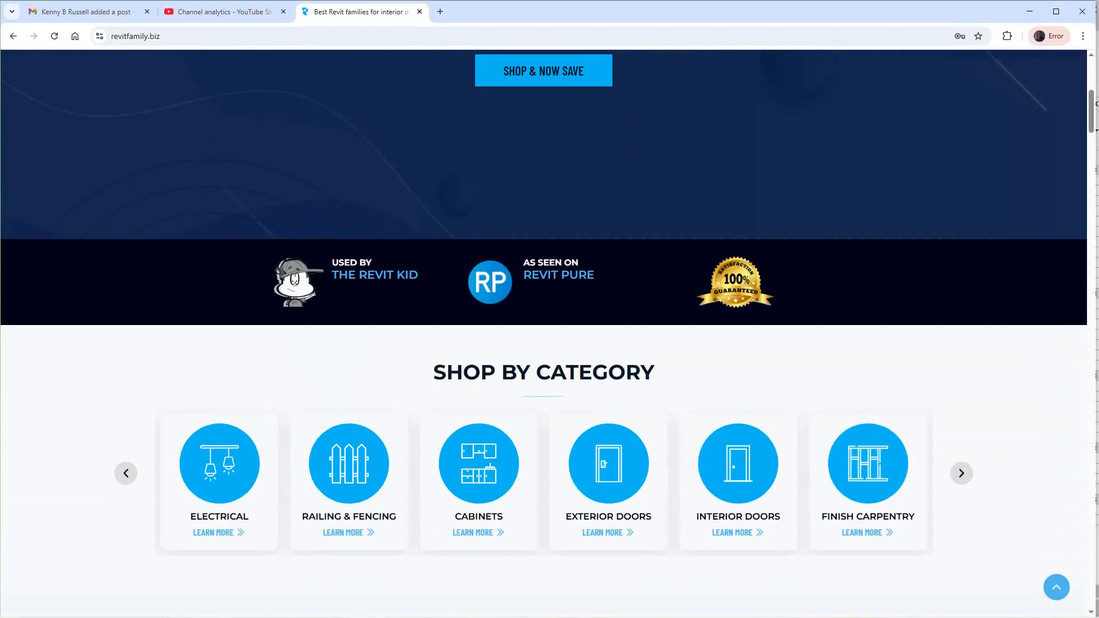
scroll(544, 309, "up", 7)
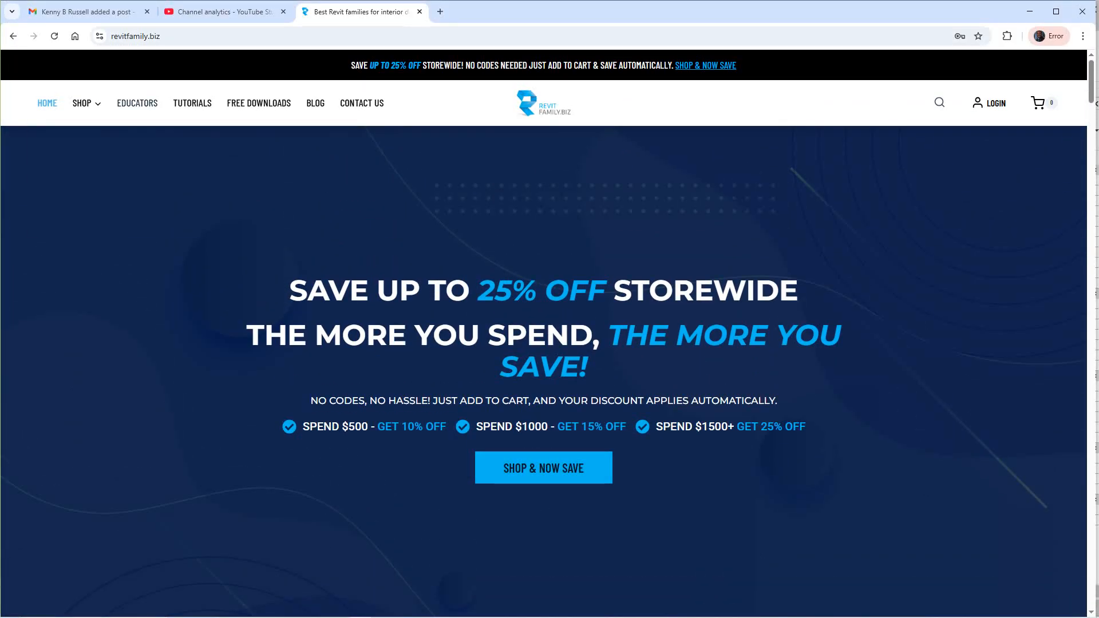
mouse_move(81, 103)
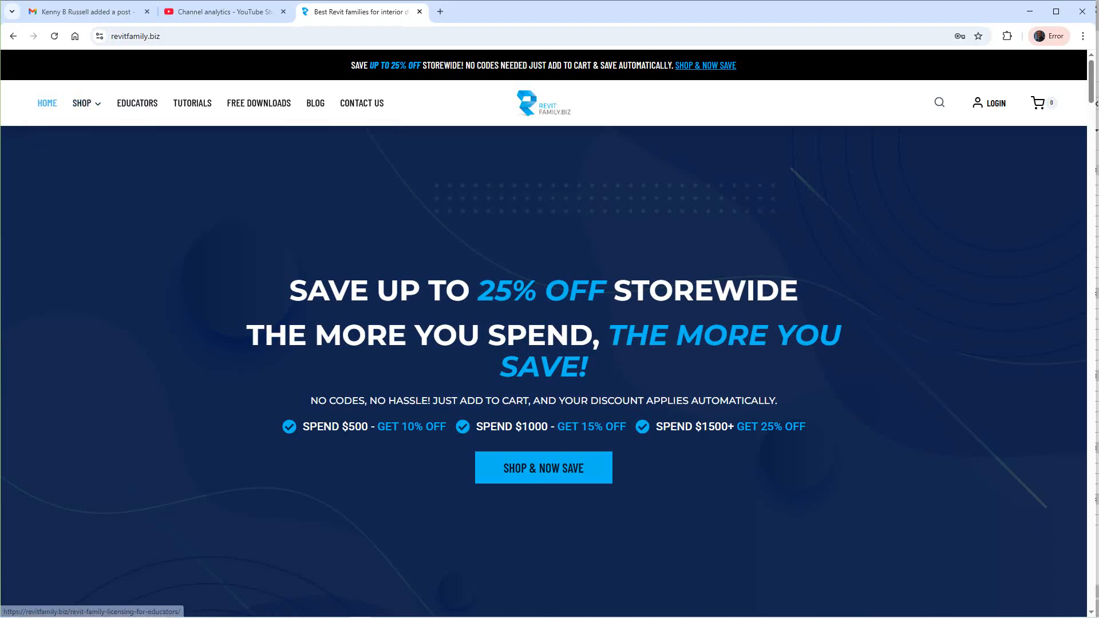
scroll(544, 332, "down", 3)
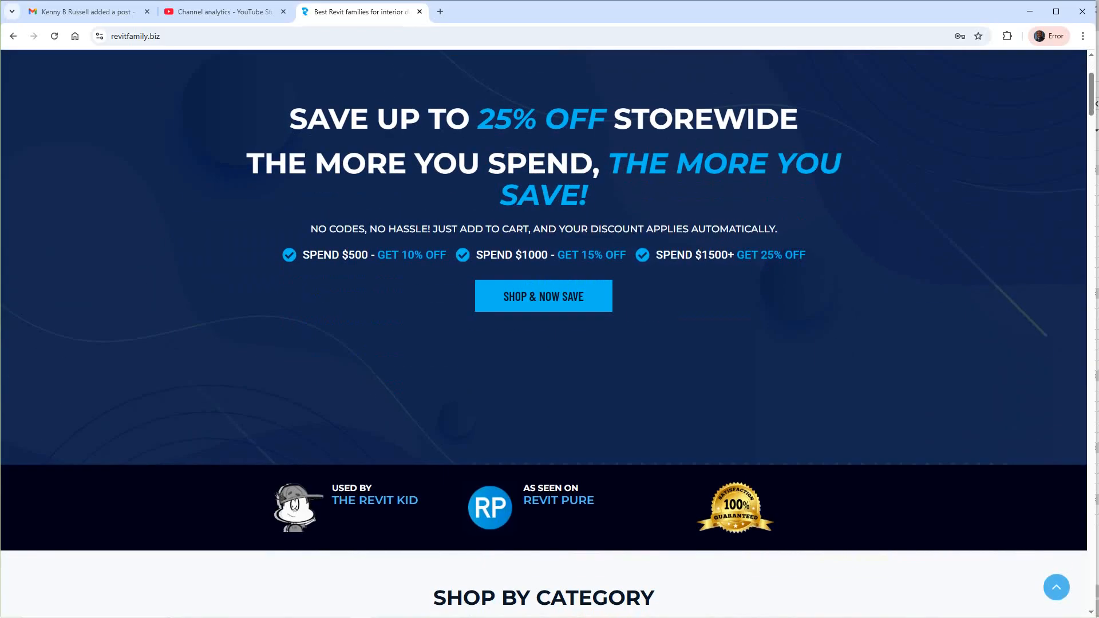
scroll(544, 332, "up", 3)
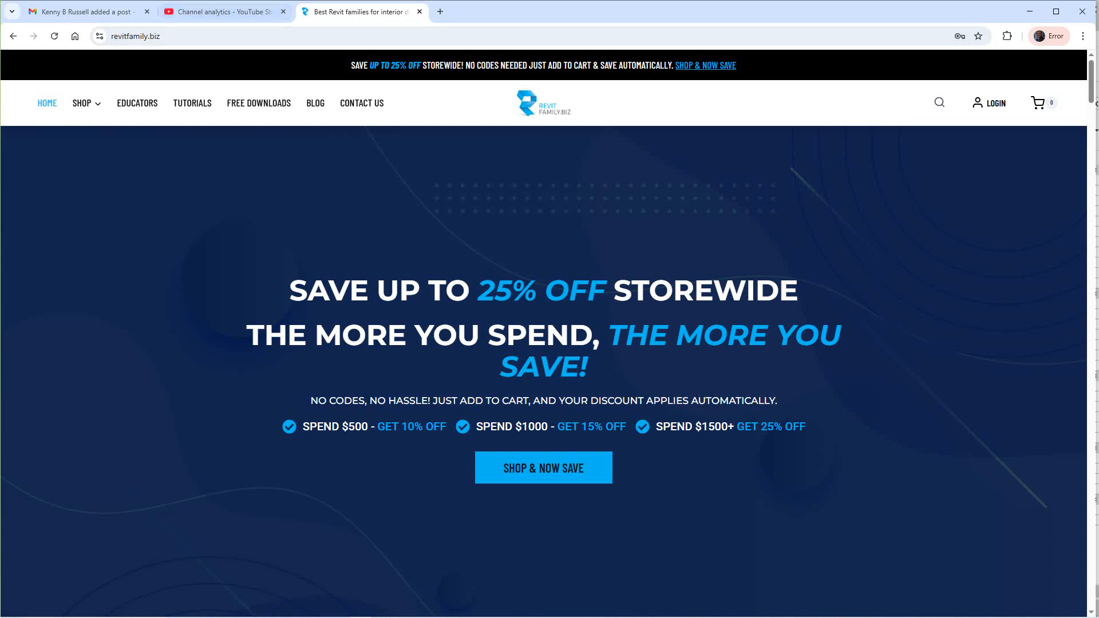
mouse_move(234, 616)
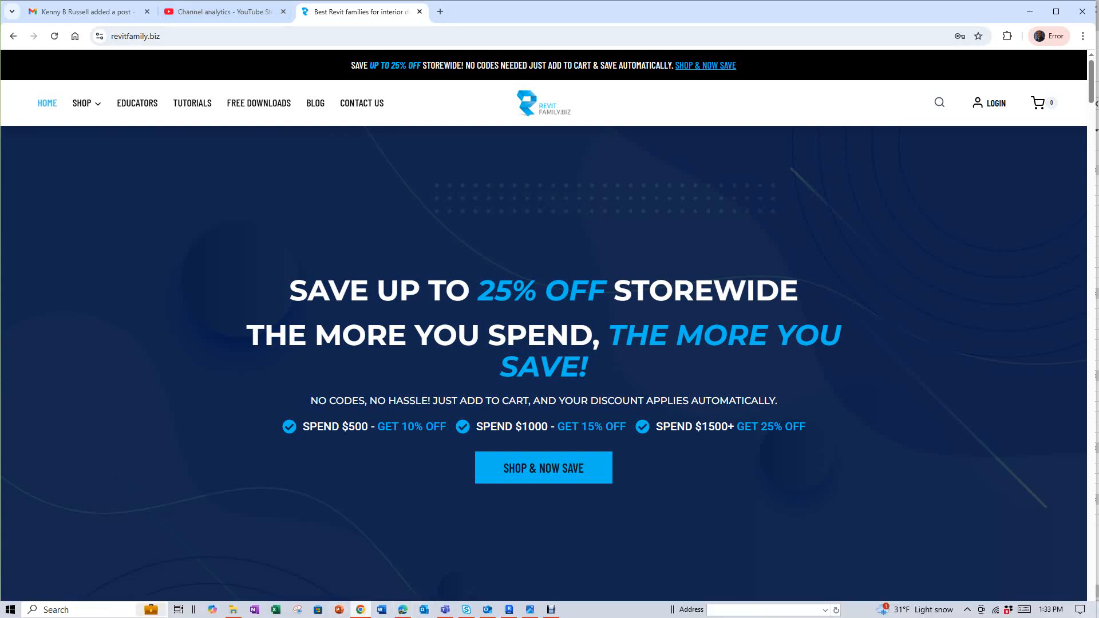
Switch back to Revit and examine the 3D kiosk model from its front and from the opposite right-back corner
left_click(509, 609)
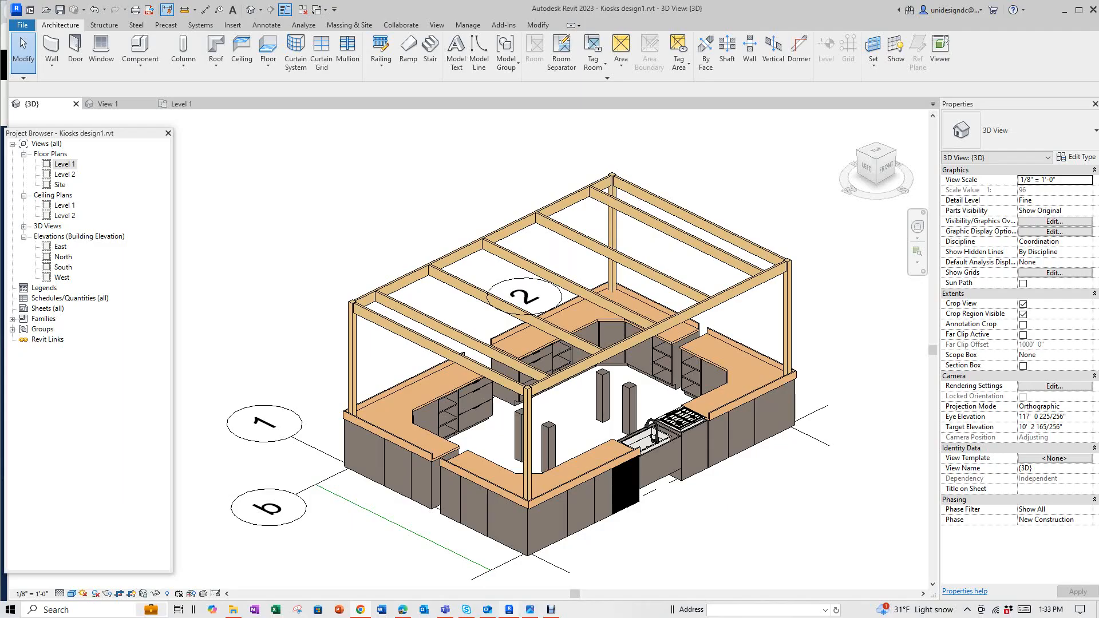
scroll(427, 409, "up", 2)
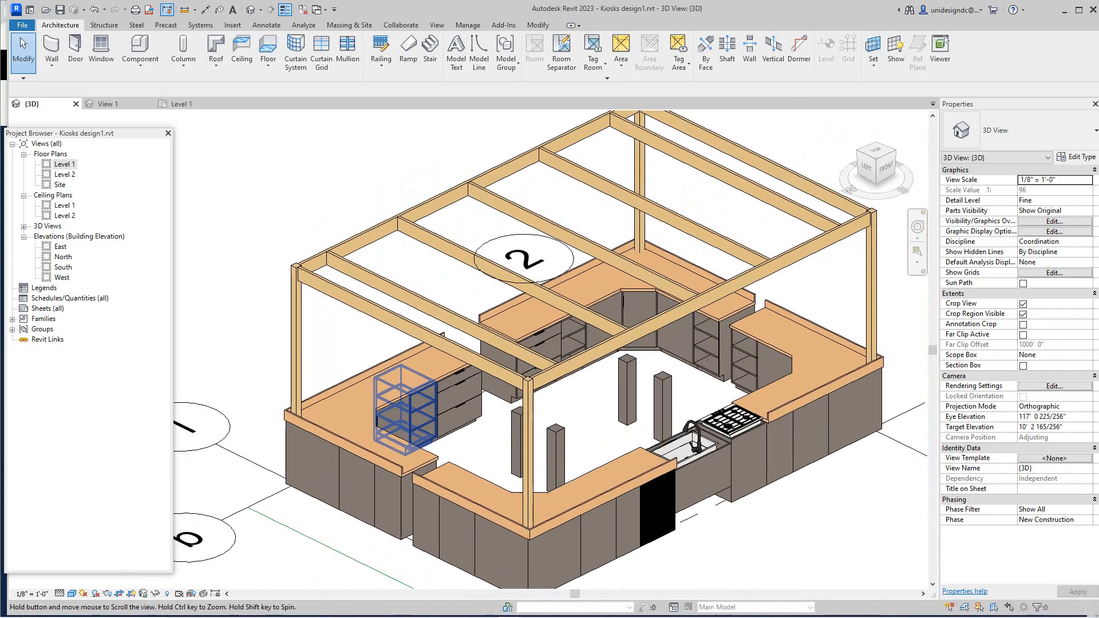
scroll(427, 410, "up", 1)
scroll(487, 343, "up", 1)
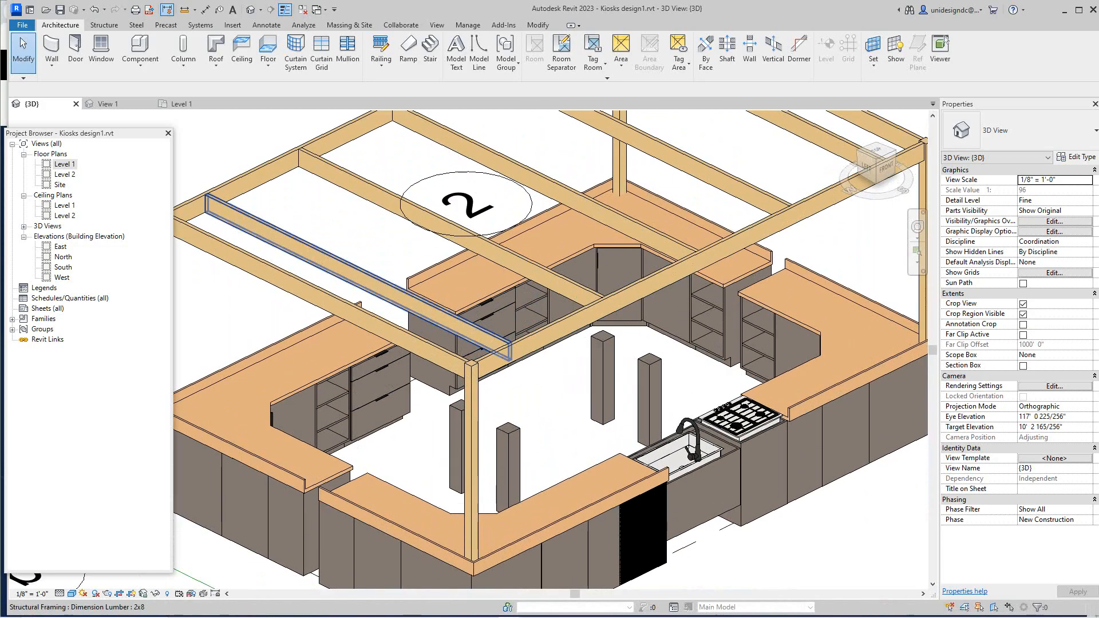
scroll(487, 349, "up", 1)
scroll(481, 355, "down", 3)
mouse_move(875, 162)
left_mouse_down()
mouse_move(844, 167)
mouse_move(843, 144)
mouse_move(814, 176)
mouse_move(768, 173)
left_mouse_up()
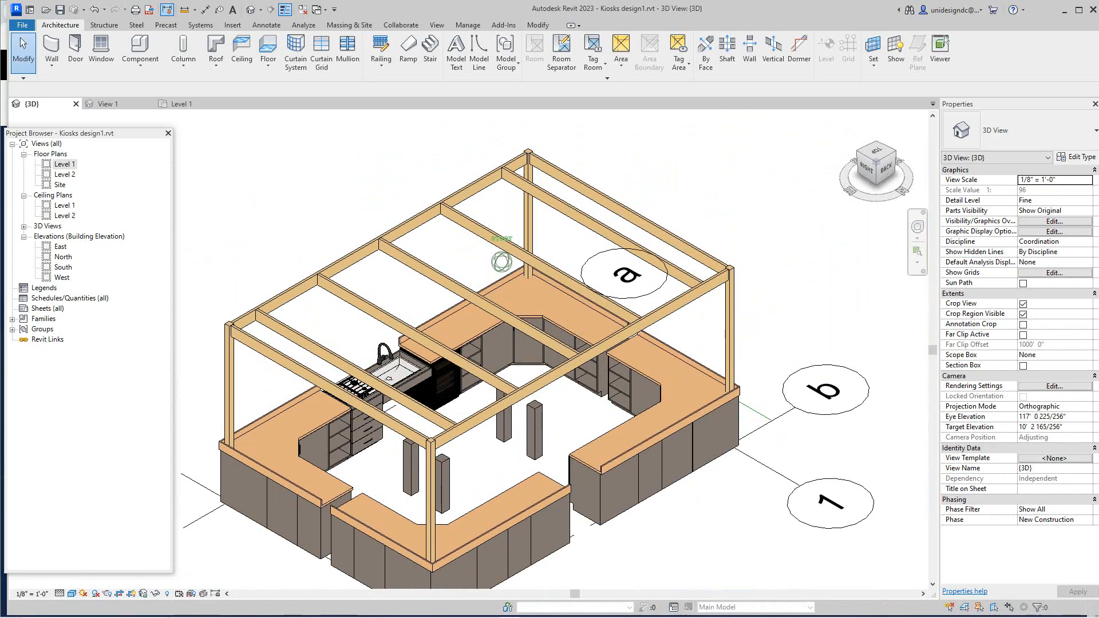
middle_click_drag(636, 361, 635, 381, "shift")
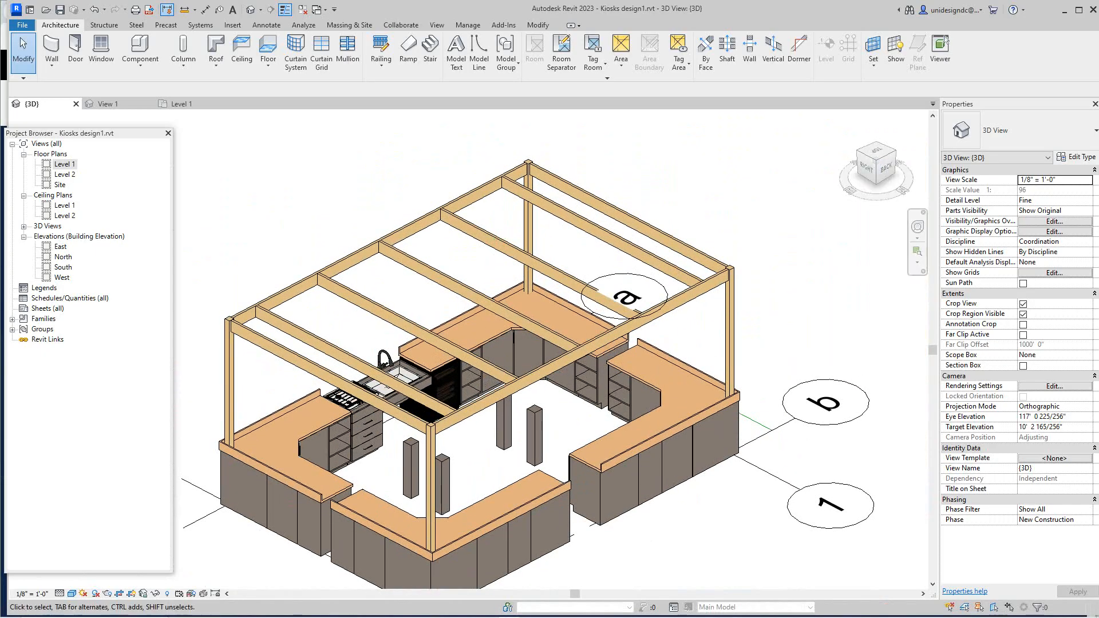
scroll(570, 443, "up", 1)
scroll(570, 443, "down", 1)
middle_click_drag(570, 442, 630, 405)
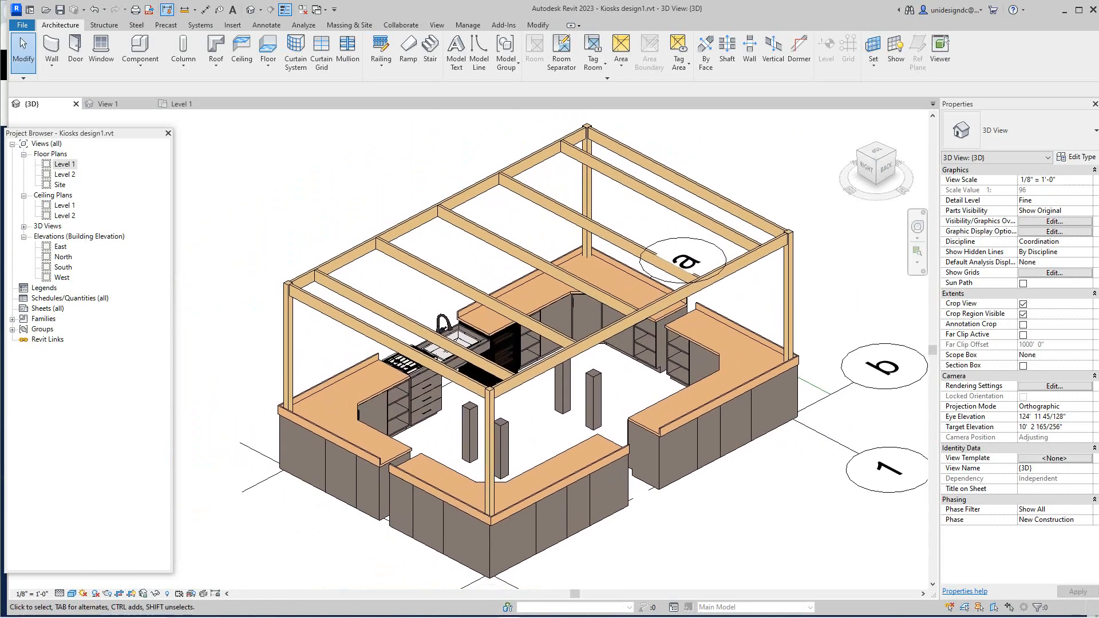
scroll(596, 400, "down", 2)
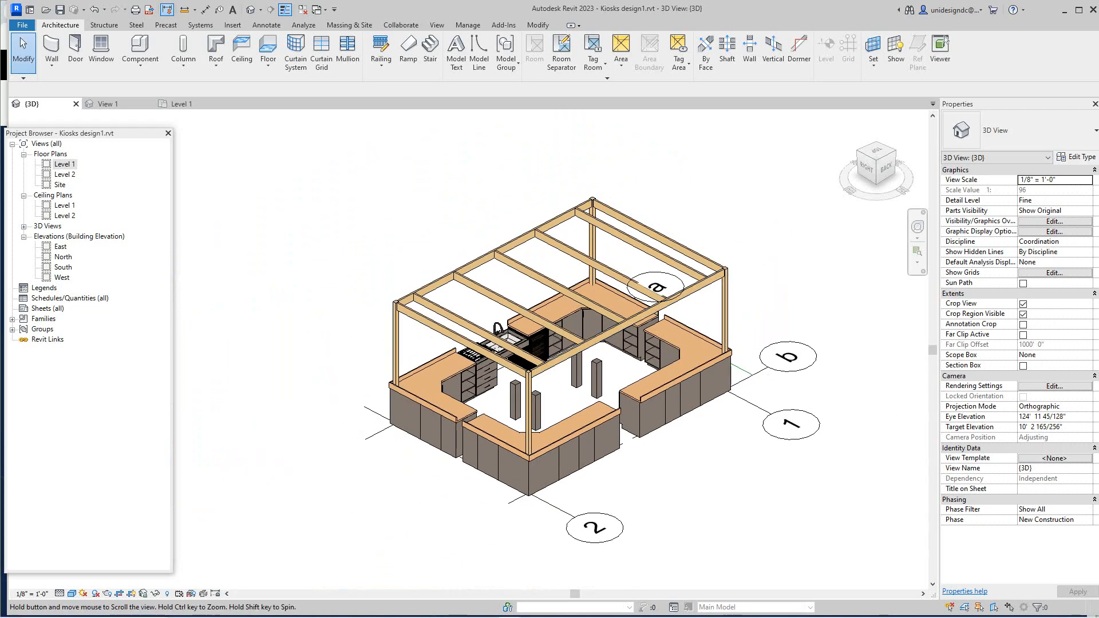
scroll(595, 401, "up", 3)
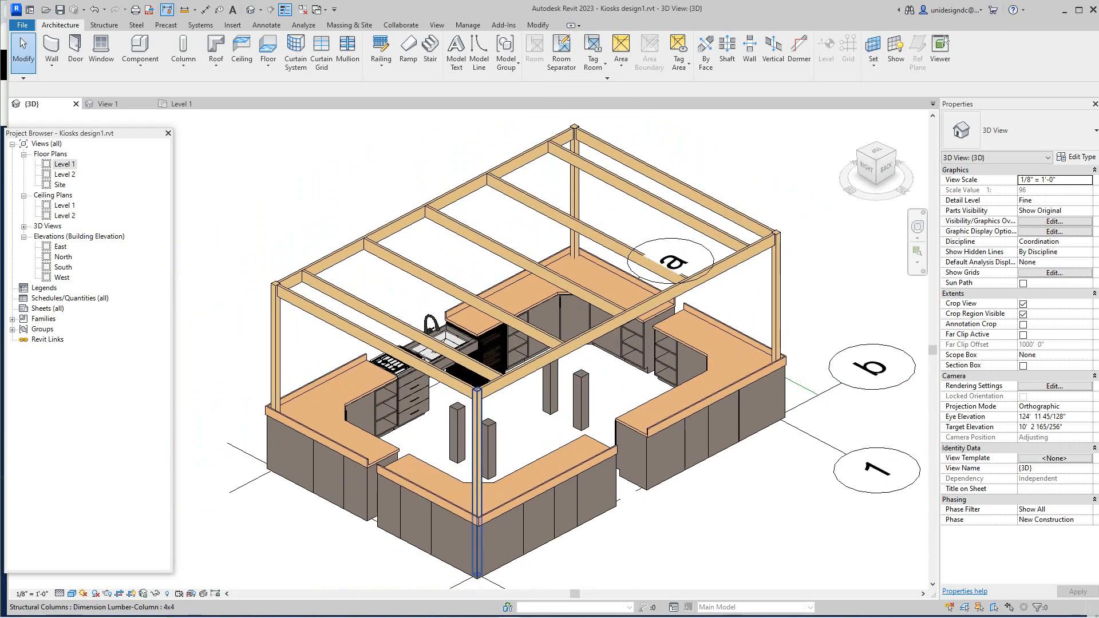
scroll(485, 404, "down", 1)
Open the Level 1 floor plan and examine the cabinet layout, center posts and L-shaped countertops around the kiosk
double_click(64, 164)
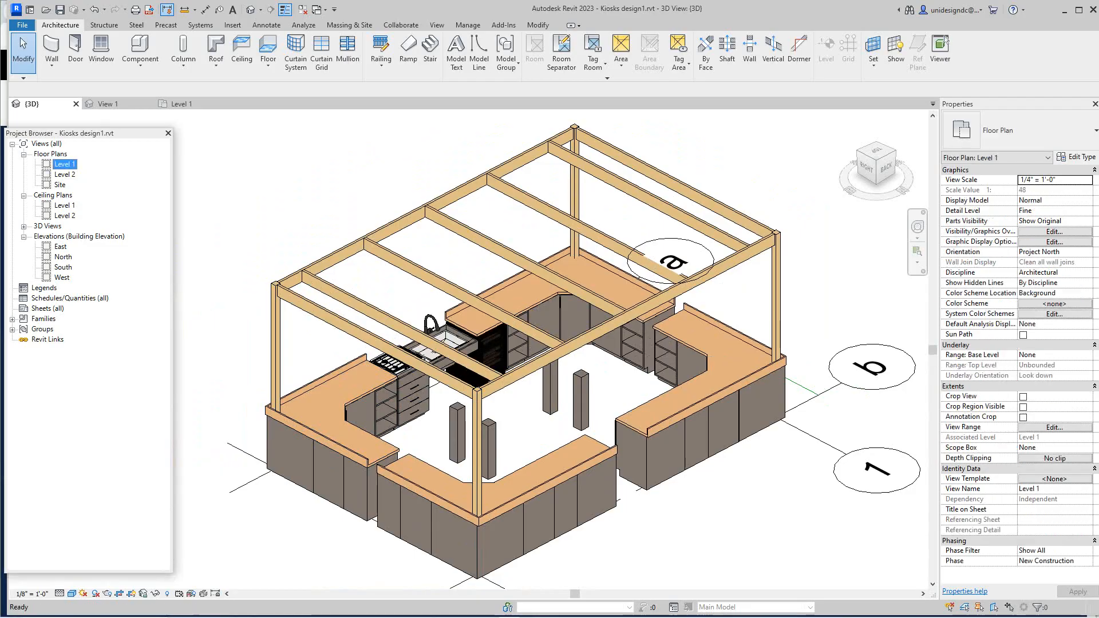
scroll(524, 372, "up", 2)
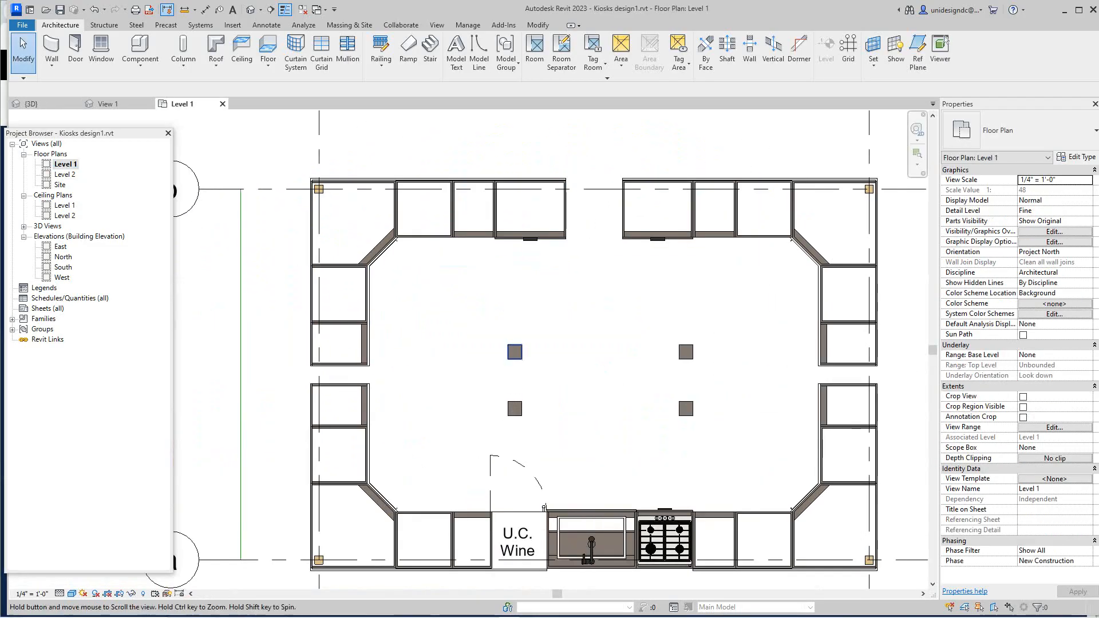
scroll(515, 351, "down", 1)
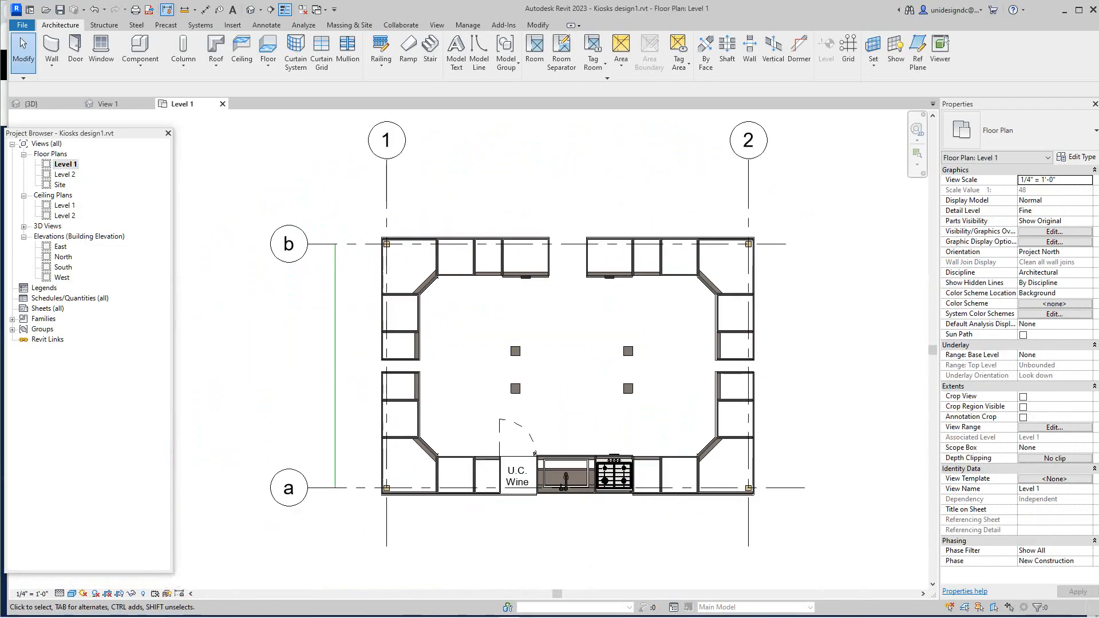
scroll(493, 251, "down", 2)
middle_click_drag(664, 269, 566, 261)
scroll(549, 256, "up", 3)
scroll(549, 256, "up", 2)
scroll(549, 257, "down", 3)
scroll(550, 257, "up", 1)
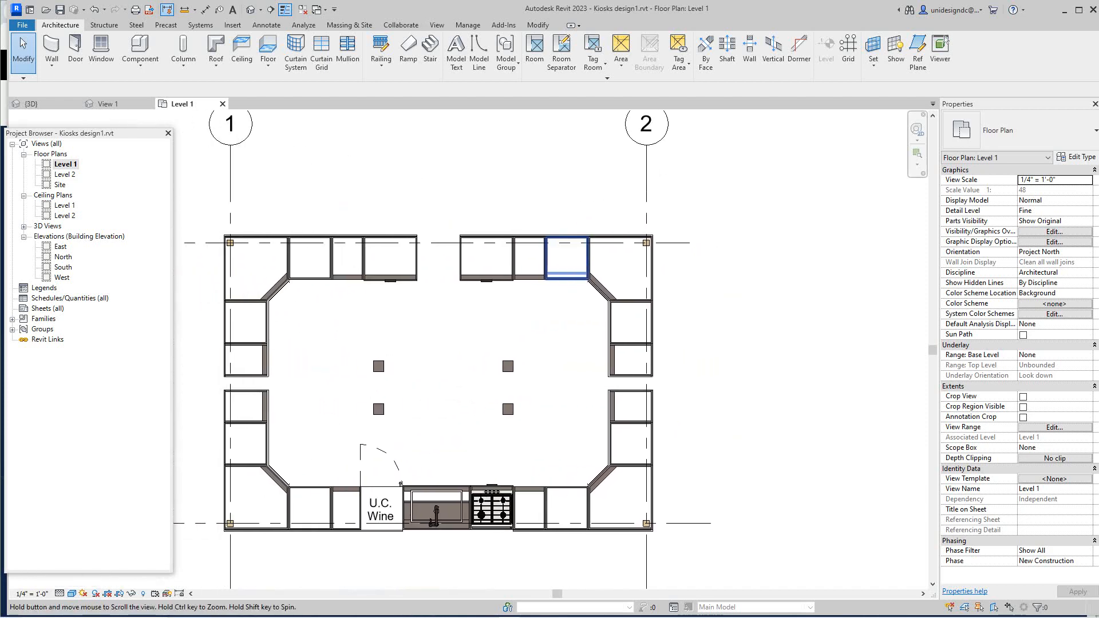
scroll(467, 280, "up", 2)
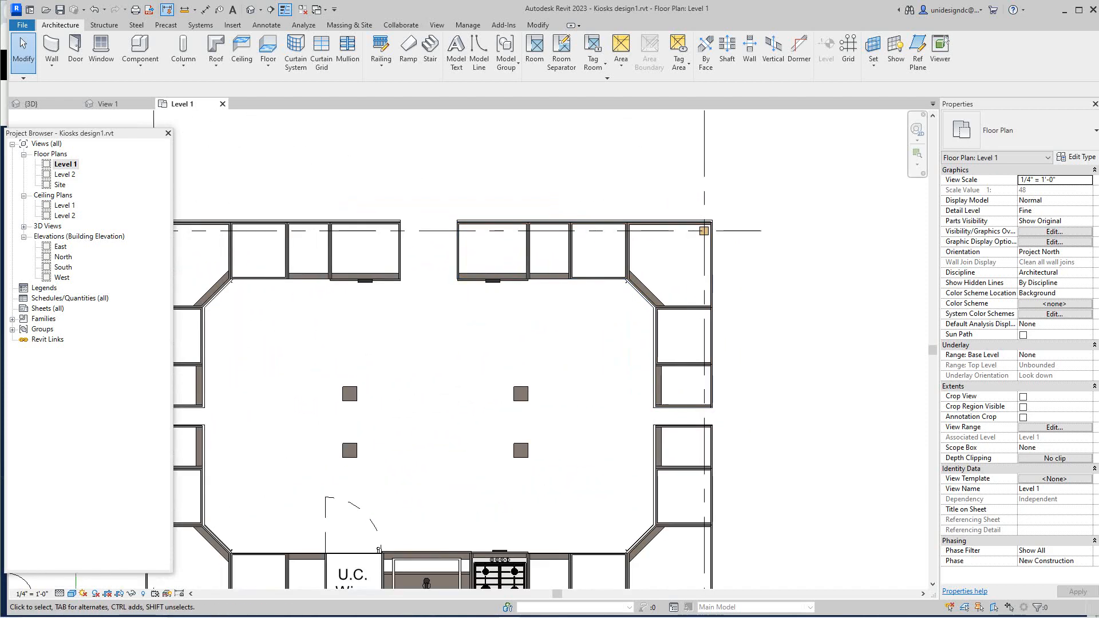
scroll(419, 242, "down", 3)
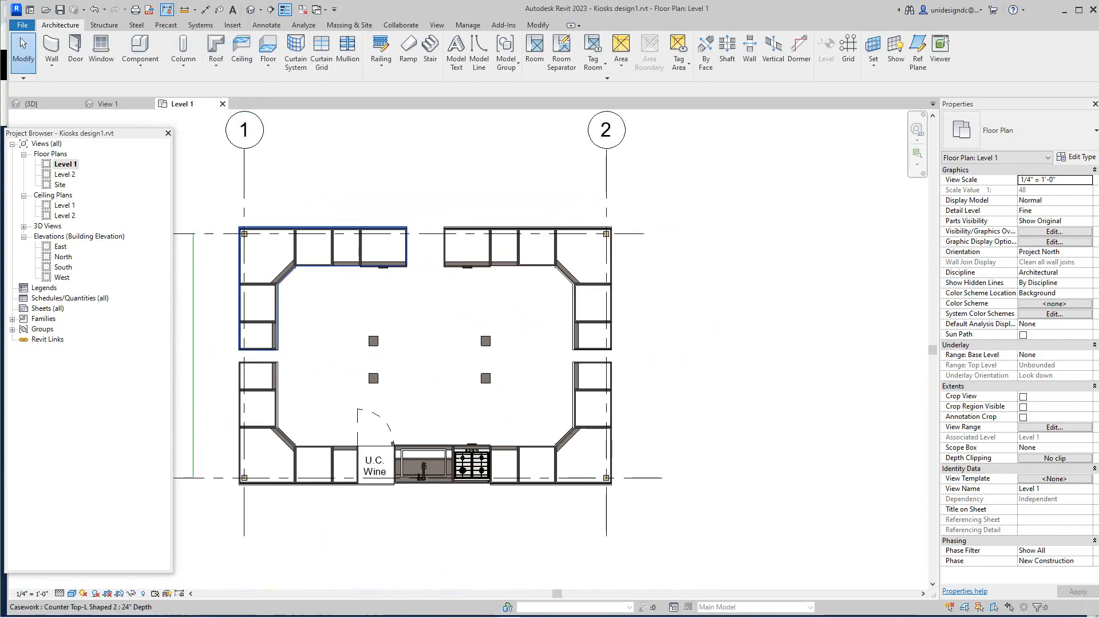
scroll(378, 280, "up", 3)
scroll(370, 276, "down", 3)
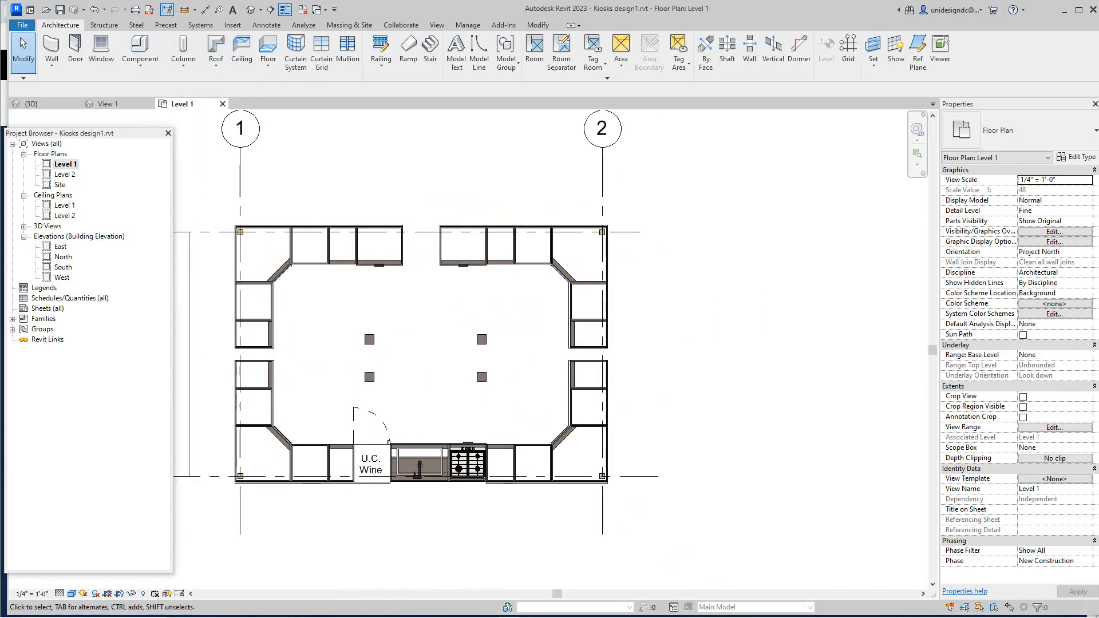
left_click(582, 327)
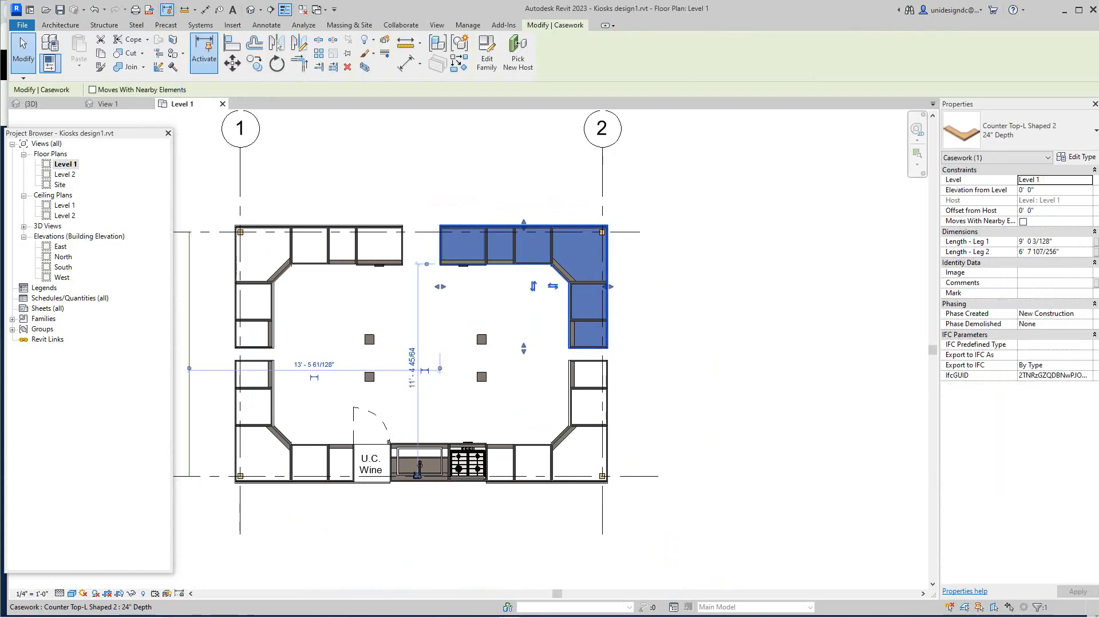
key("Escape")
Set the visual style of the Level 1 floor plan to Wireframe
scroll(607, 316, "up", 3)
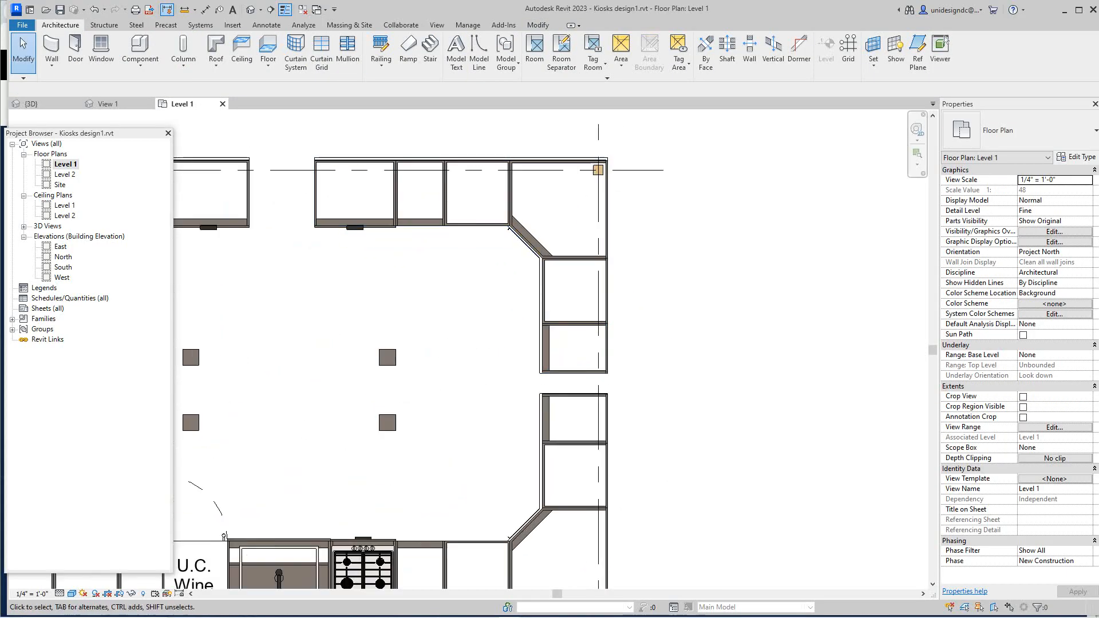
left_click(71, 593)
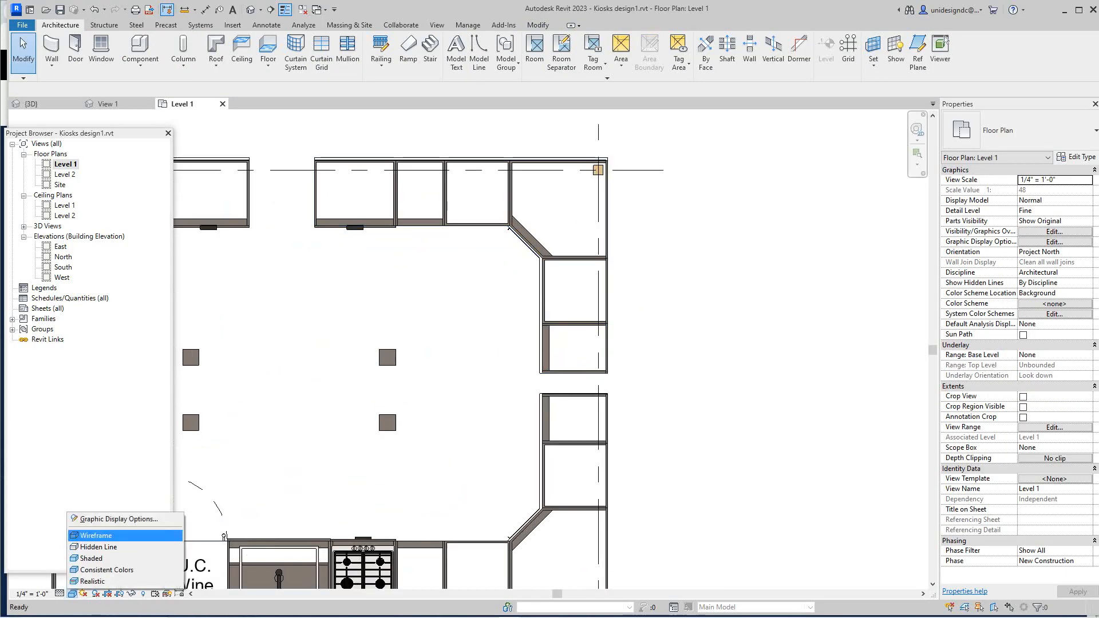
left_click(91, 536)
scroll(543, 371, "up", 1)
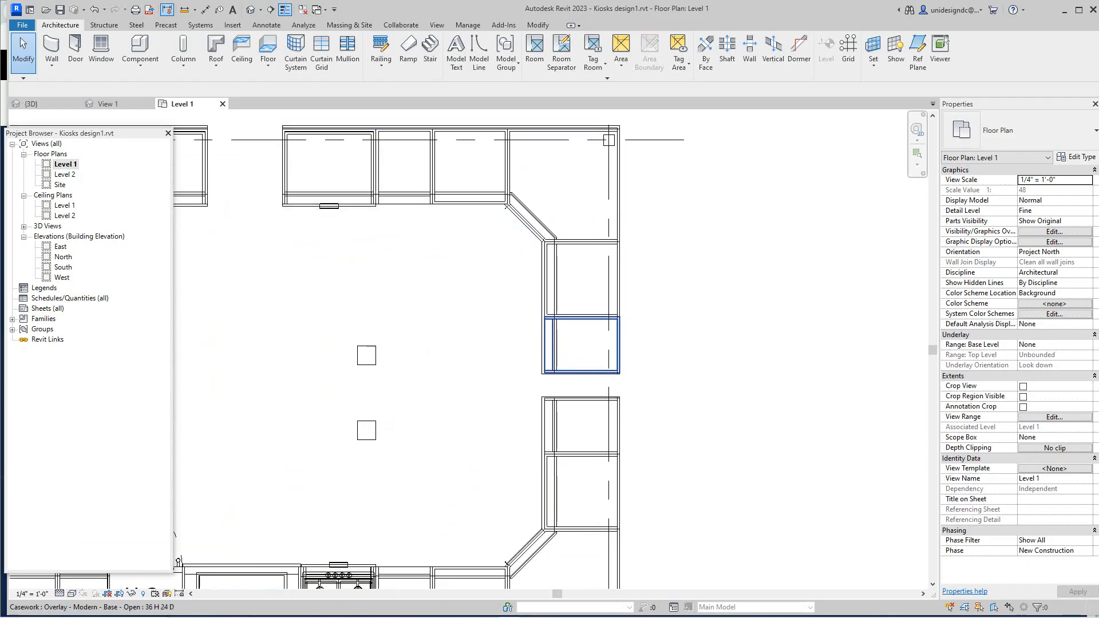
Examine the type properties of the 36 H 24 D open base cabinet on the kiosk's right side, leaving them unedited
left_click(544, 369)
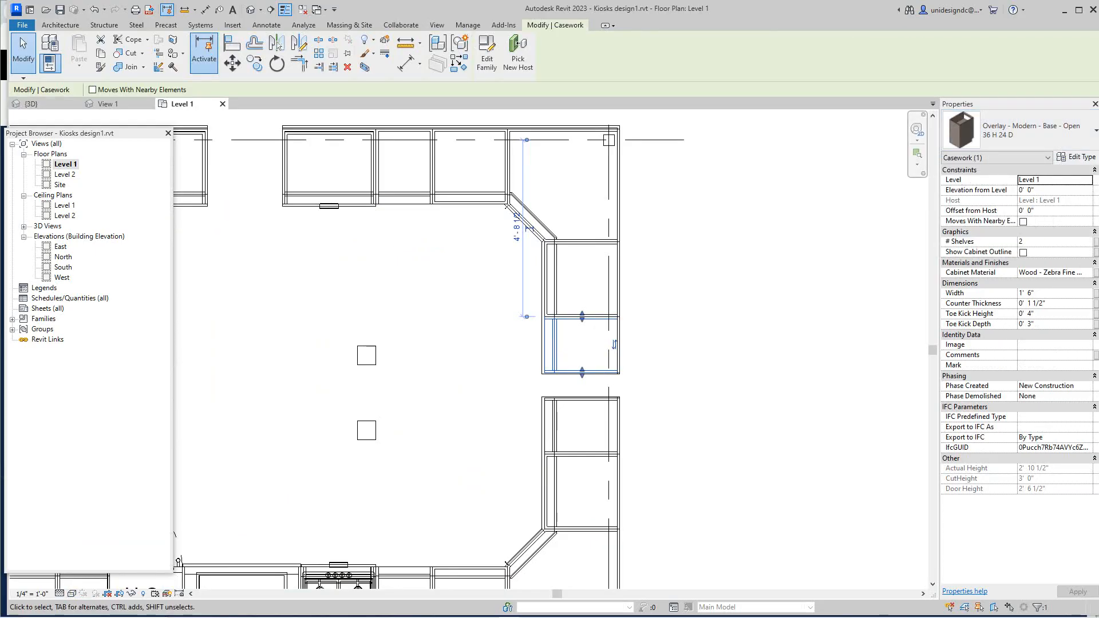
scroll(373, 438, "down", 2)
scroll(374, 438, "up", 3)
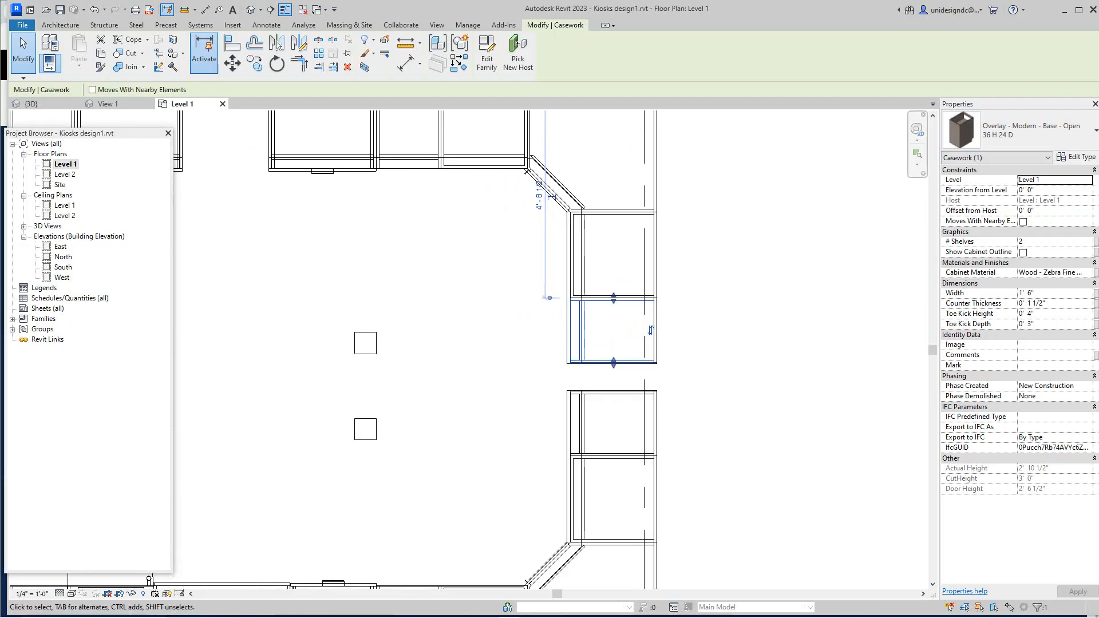
left_click(1076, 156)
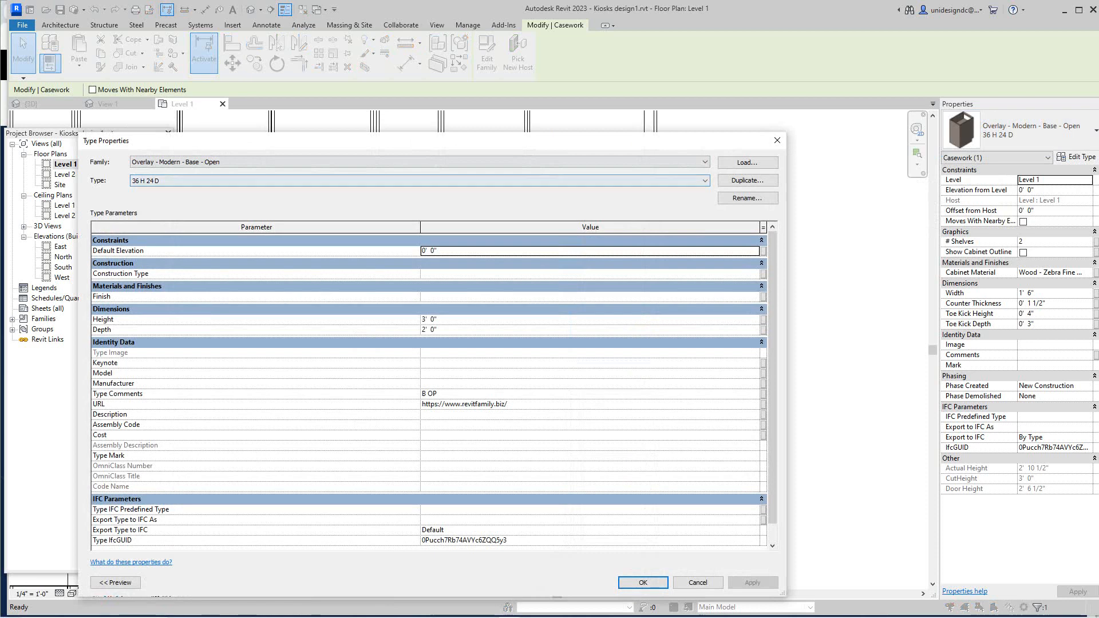
scroll(434, 408, "down", 1)
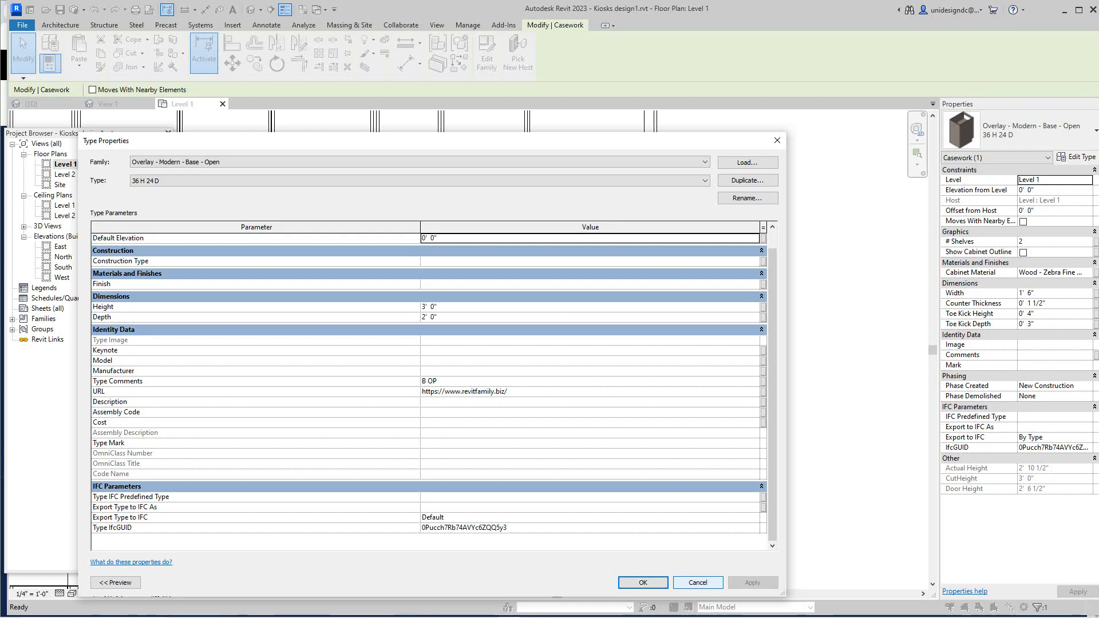
left_click(697, 582)
key("Escape")
scroll(695, 456, "down", 3)
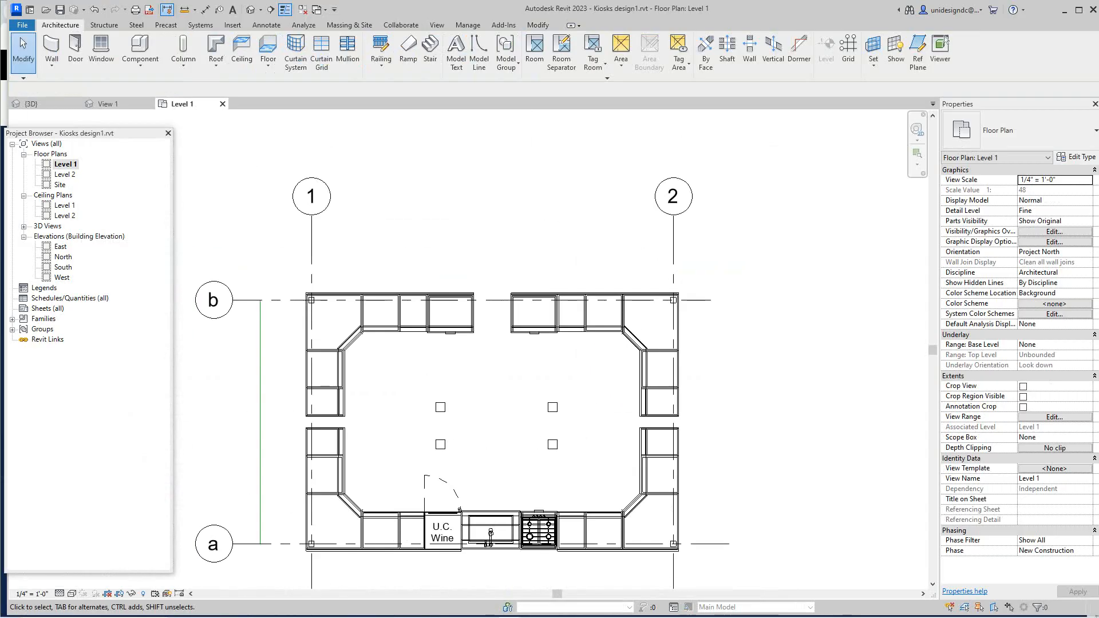
middle_click_drag(697, 423, 633, 383)
scroll(633, 383, "down", 3)
middle_click_drag(545, 392, 512, 385)
scroll(510, 392, "up", 3)
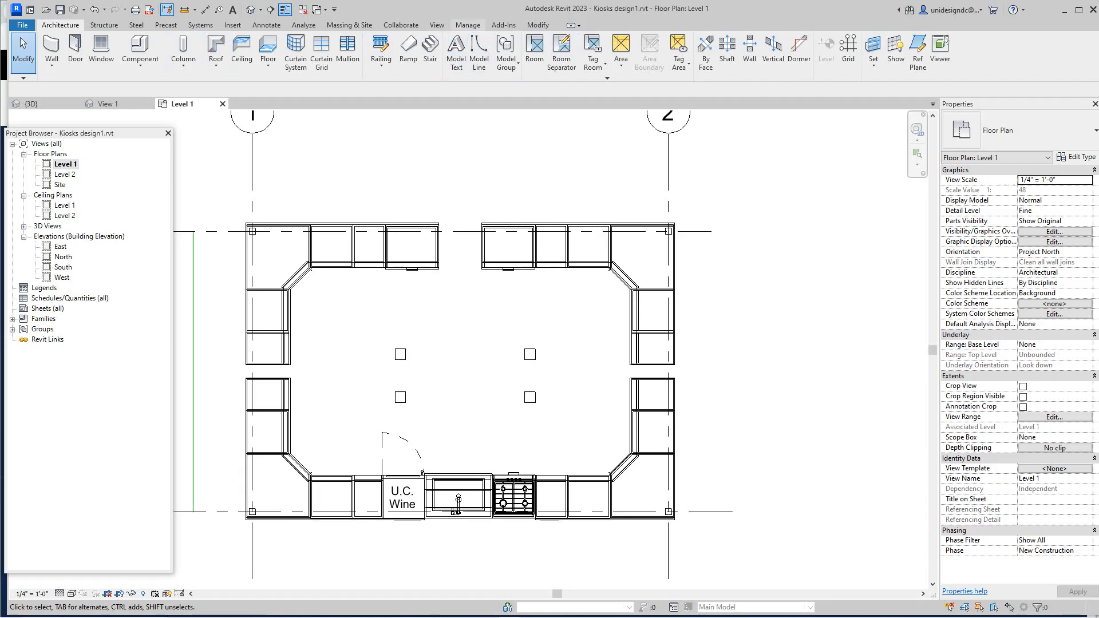
middle_click_drag(460, 372, 567, 406)
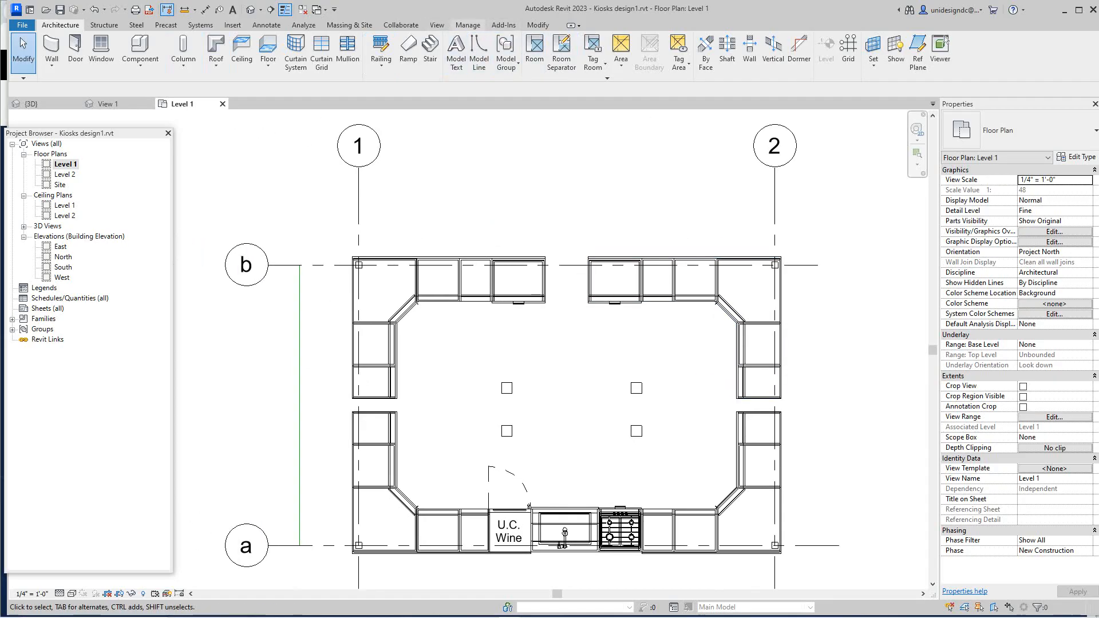
Start loading a family and look through the Overlay - Modern base cabinet previews in the Cabinets folder
left_click(232, 24)
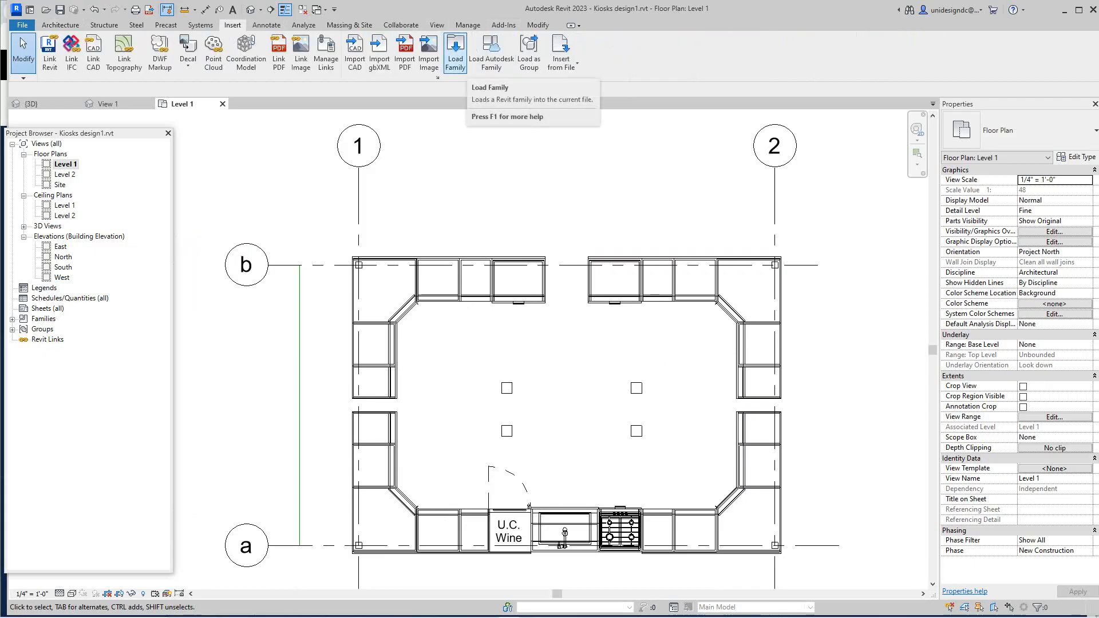
left_click(455, 55)
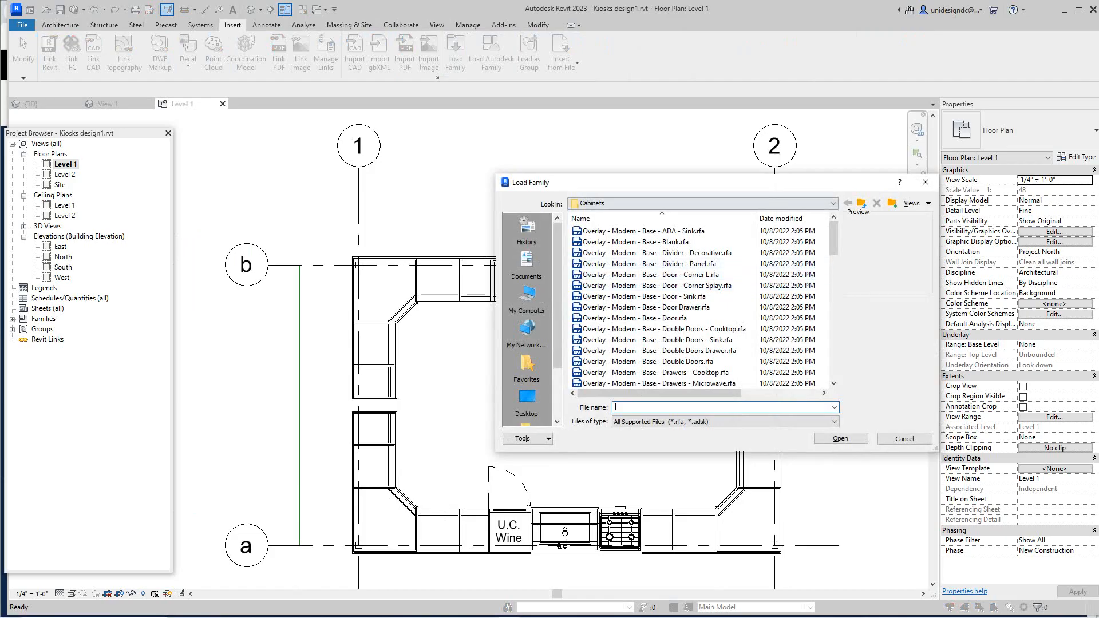
left_click_drag(694, 188, 519, 189)
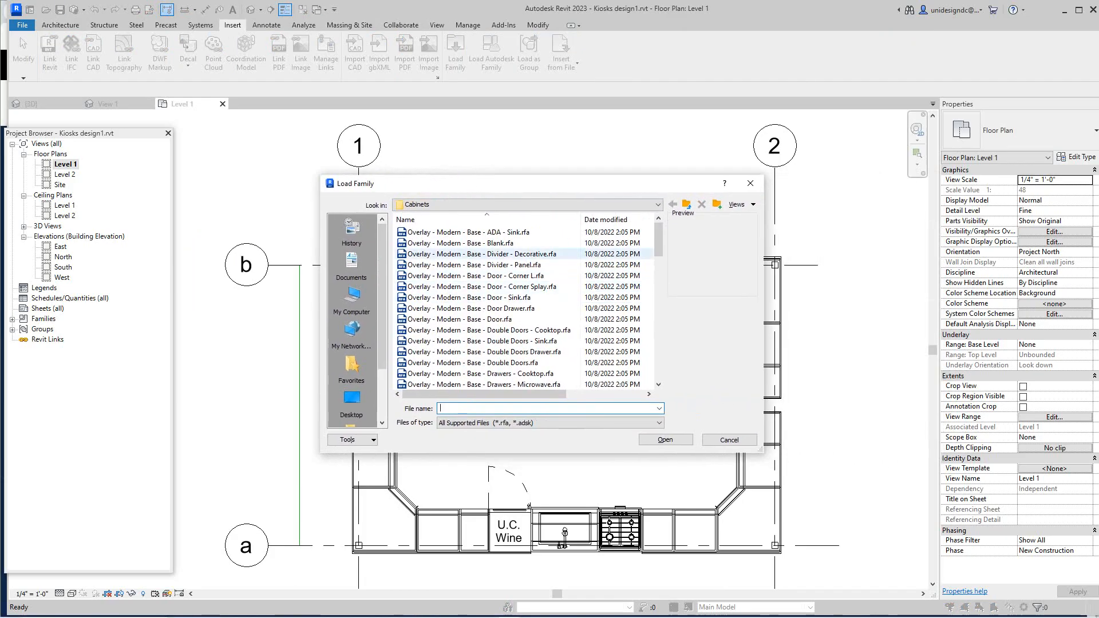
left_click(469, 232)
key("Down")
key("Down")
key("Down")
key("Down")
key("Down")
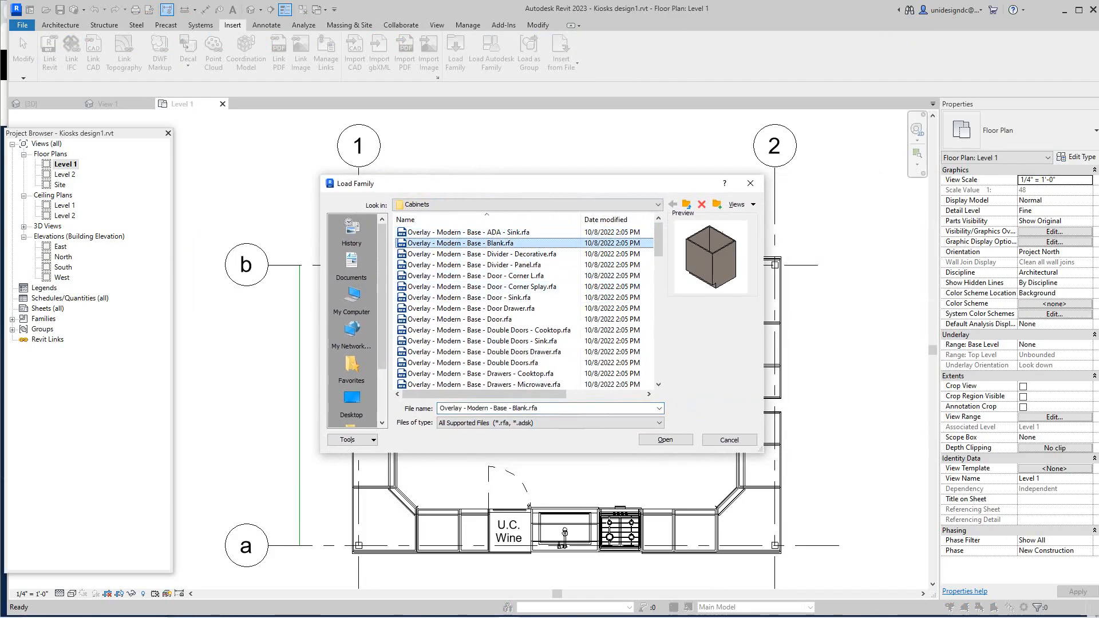
key("Down")
key("Down")
key("Down")
key("Down")
key("Down")
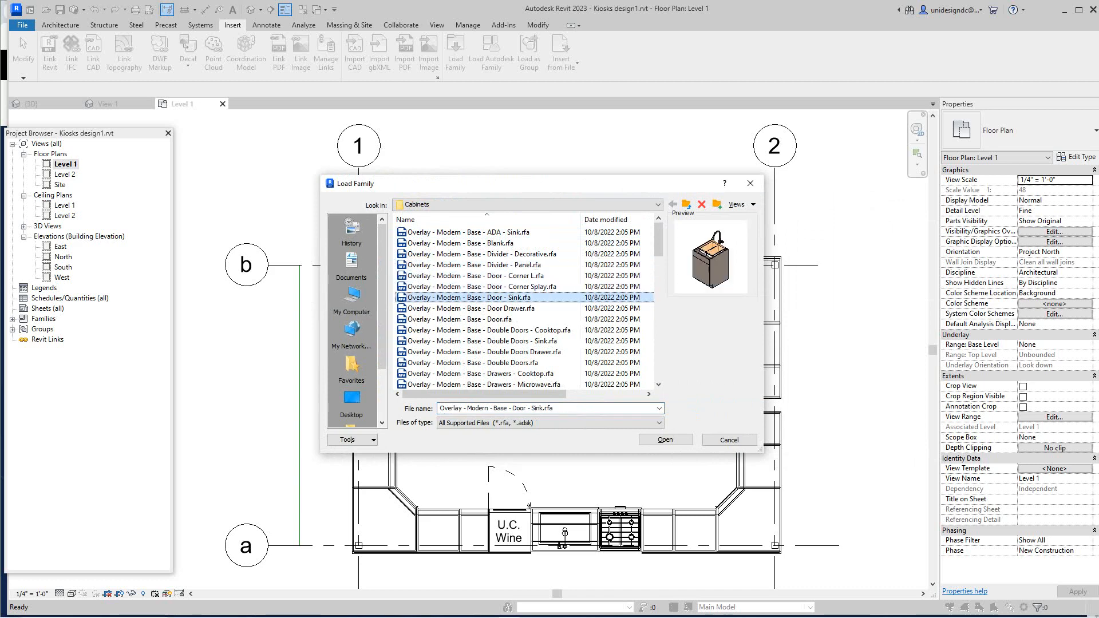
key("Down")
key("Down")
key("Down")
key("Down")
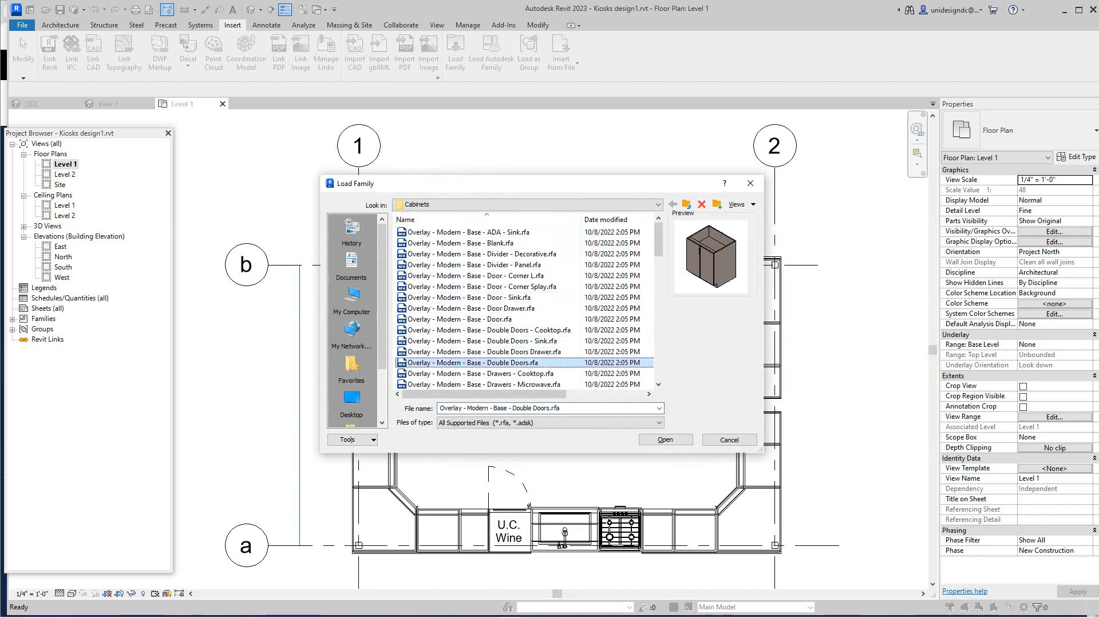
key("Down")
key("Down")
key("Down")
key("Down")
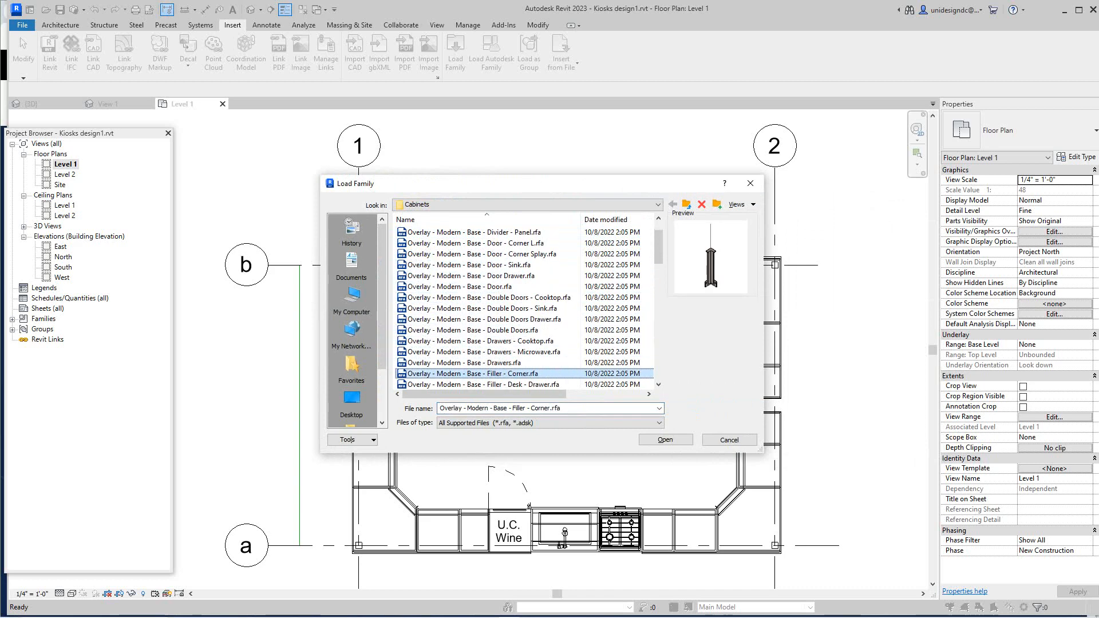
key("Down")
key("Down")
key("Down")
key("Down")
key("Down")
key("Down")
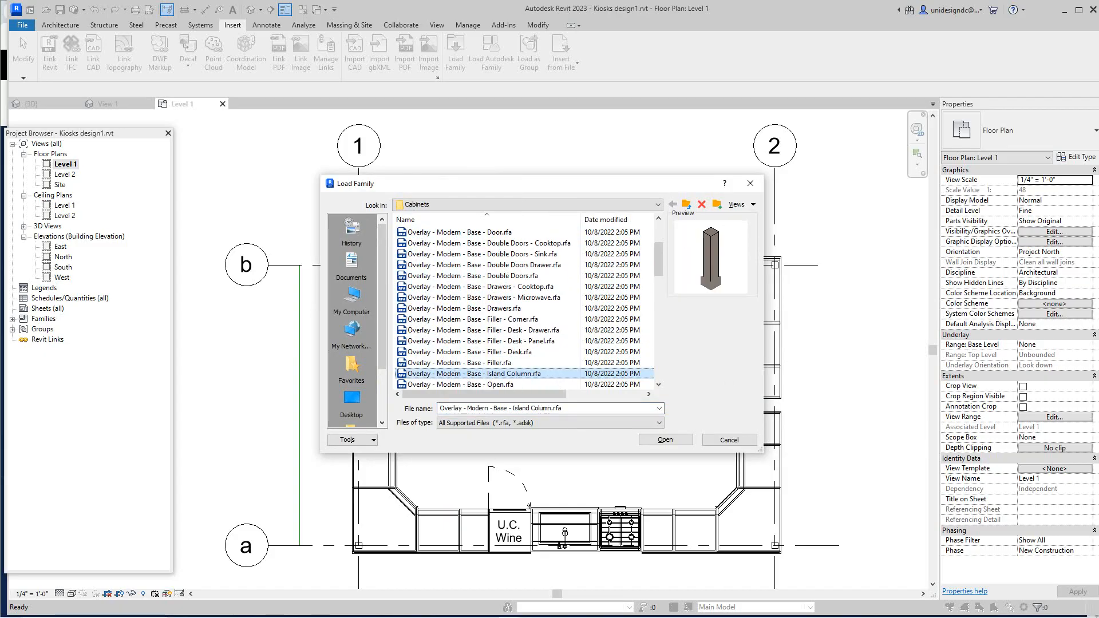
key("Down")
key("Down")
key("Down")
key("Down")
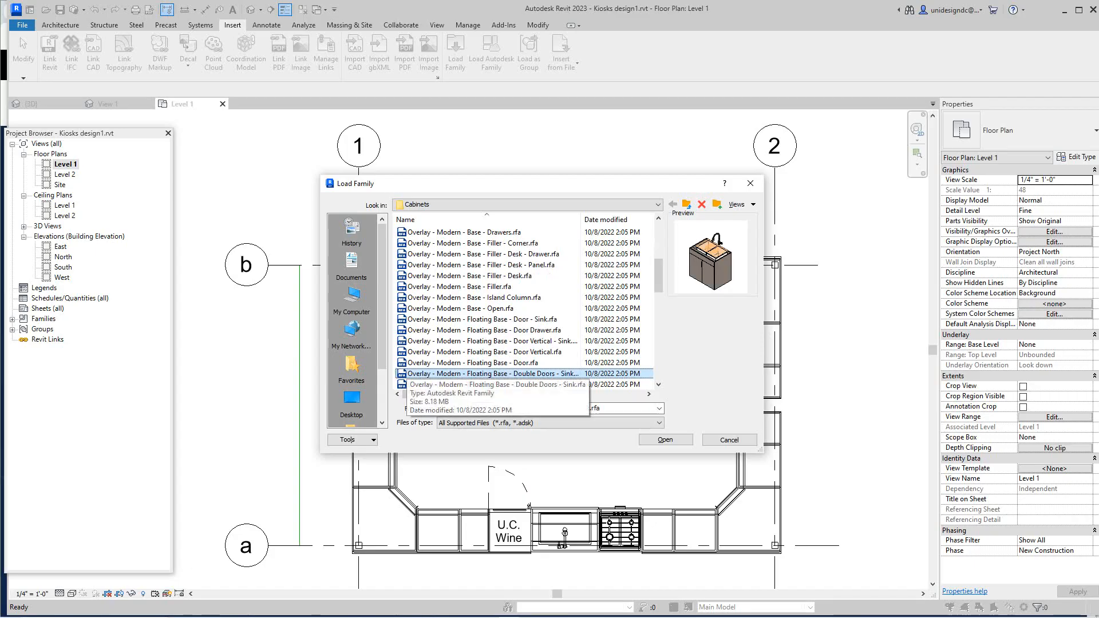
Load the Countertop - L.rfa family from the 2-Modern folder
key("BackSpace")
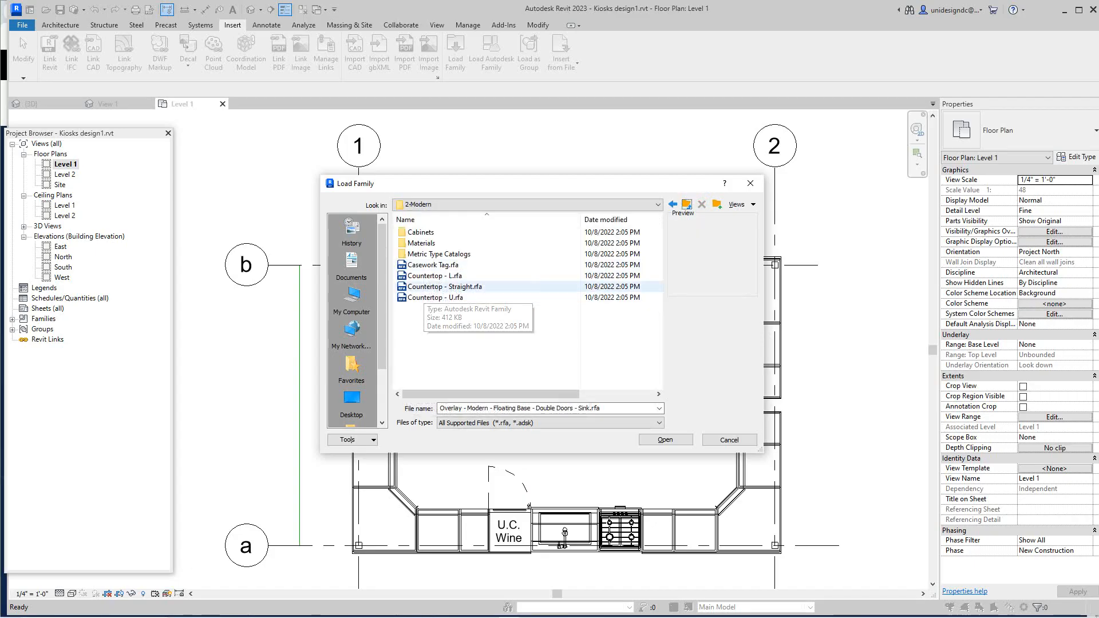
double_click(423, 276)
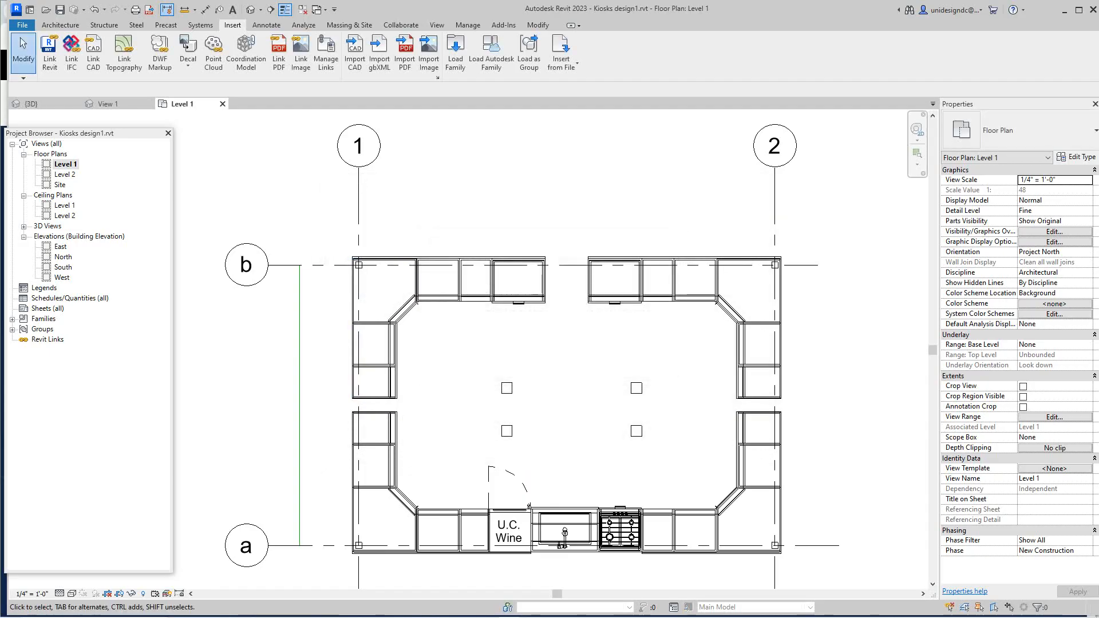
scroll(505, 356, "down", 2)
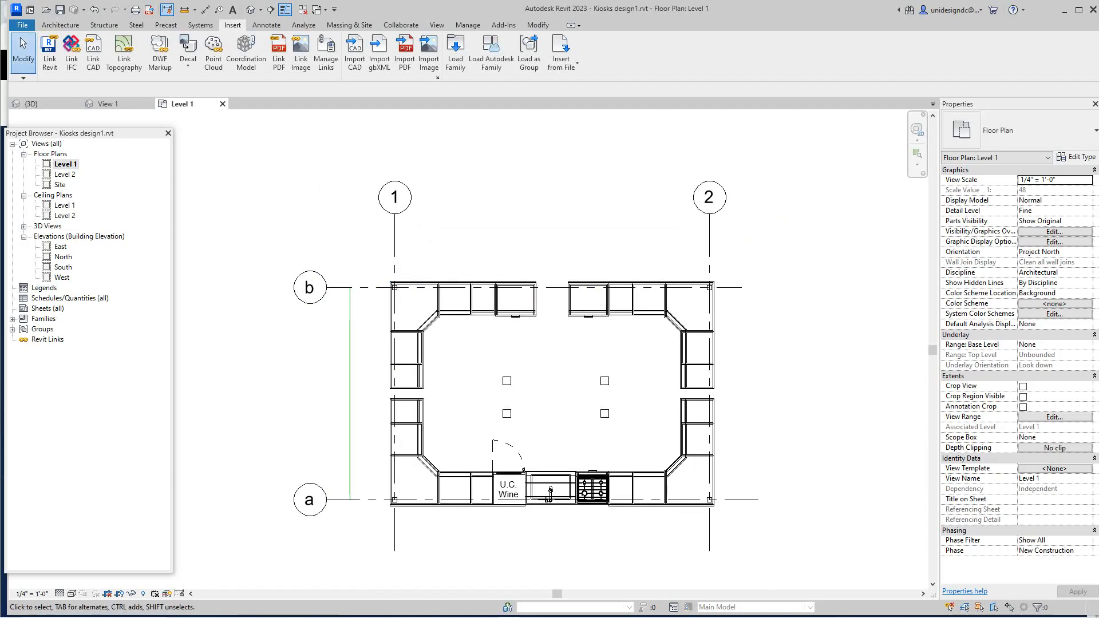
scroll(323, 108, "down", 1)
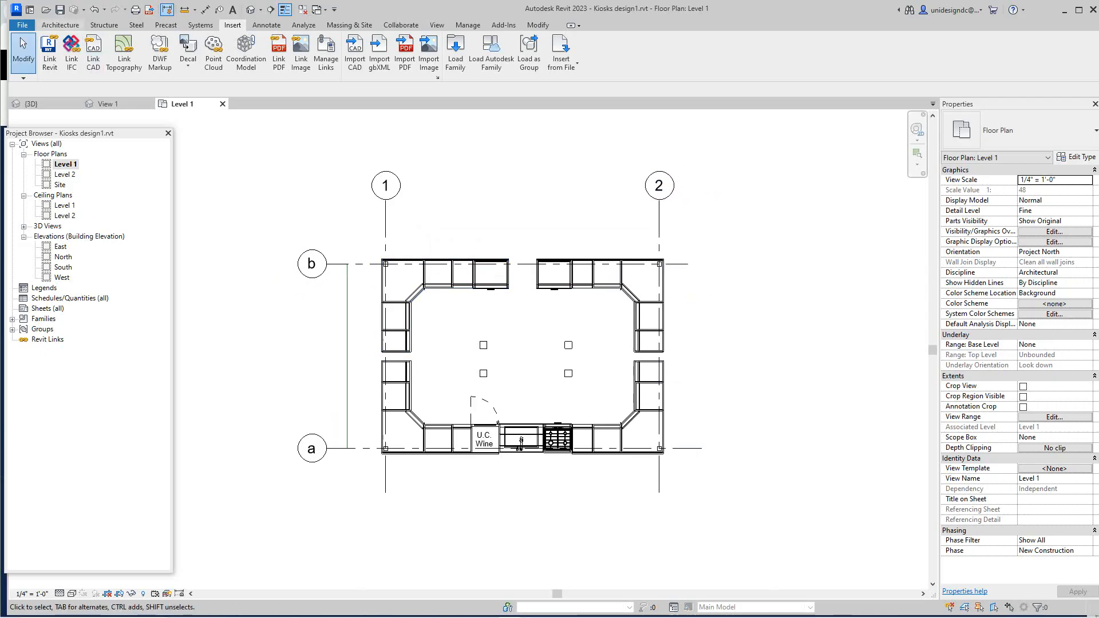
left_click(60, 25)
left_click(140, 65)
left_click(153, 85)
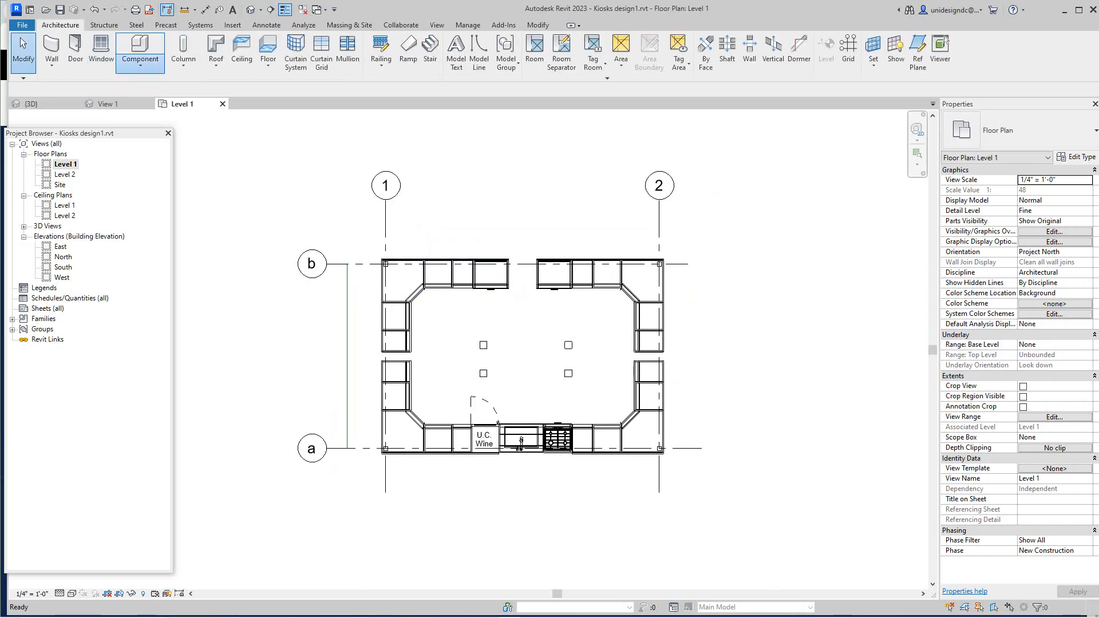
scroll(552, 346, "up", 3)
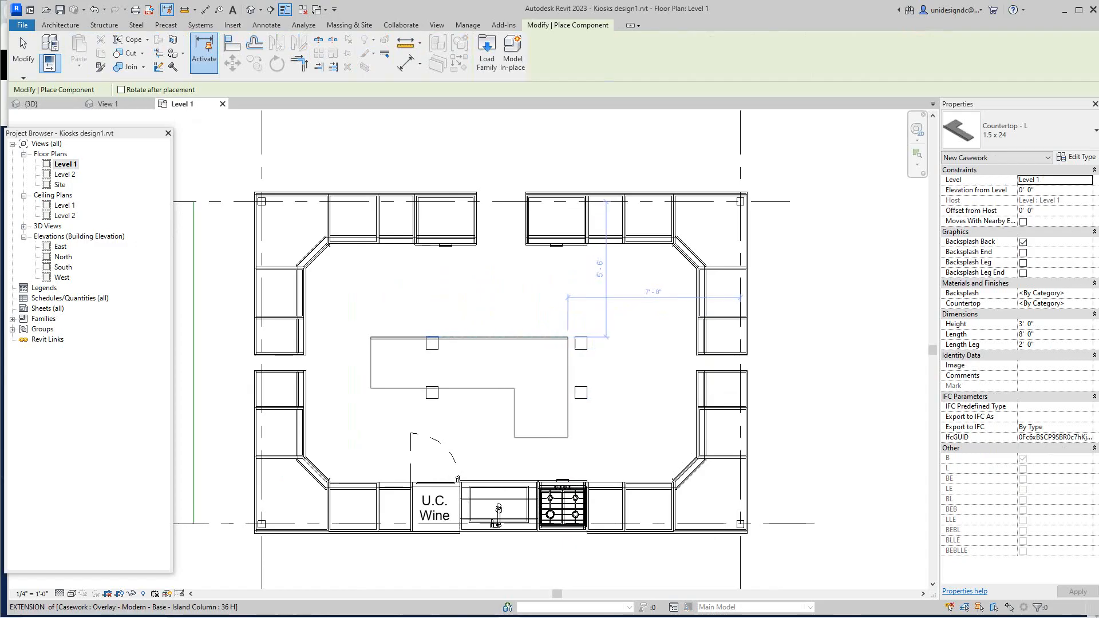
scroll(614, 309, "down", 2)
right_click(600, 297)
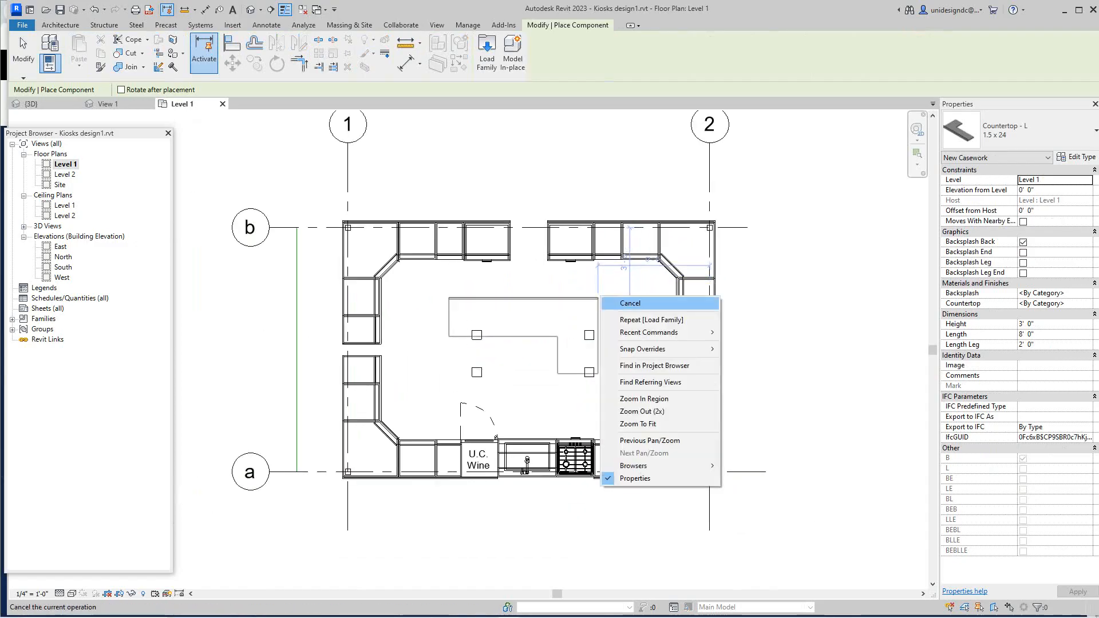
left_click(629, 303)
Examine the L-shaped countertops and corner splay cabinets around the kiosk in the Level 1 plan
scroll(589, 335, "up", 1)
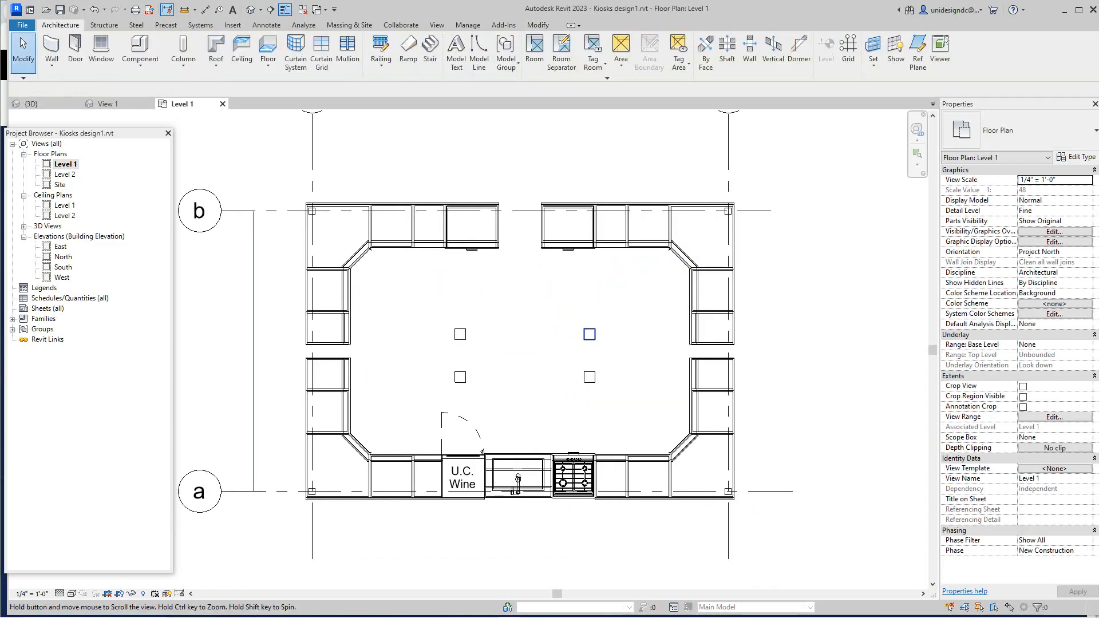
scroll(576, 343, "down", 3)
scroll(521, 339, "up", 3)
scroll(520, 339, "down", 3)
middle_click_drag(521, 338, 506, 325)
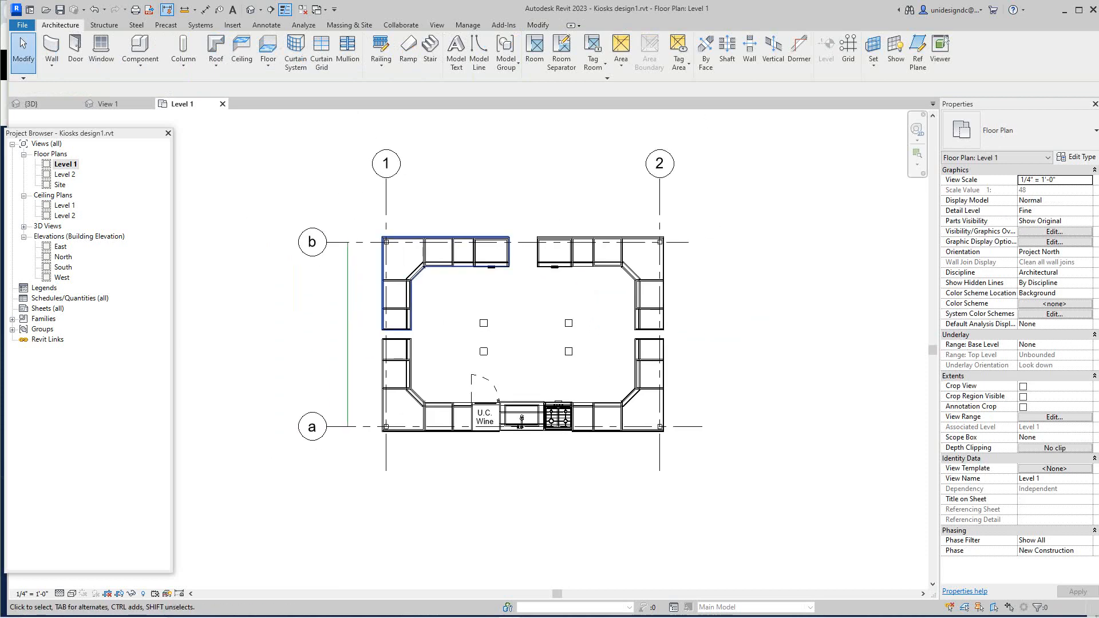
scroll(461, 247, "up", 2)
scroll(535, 295, "down", 1)
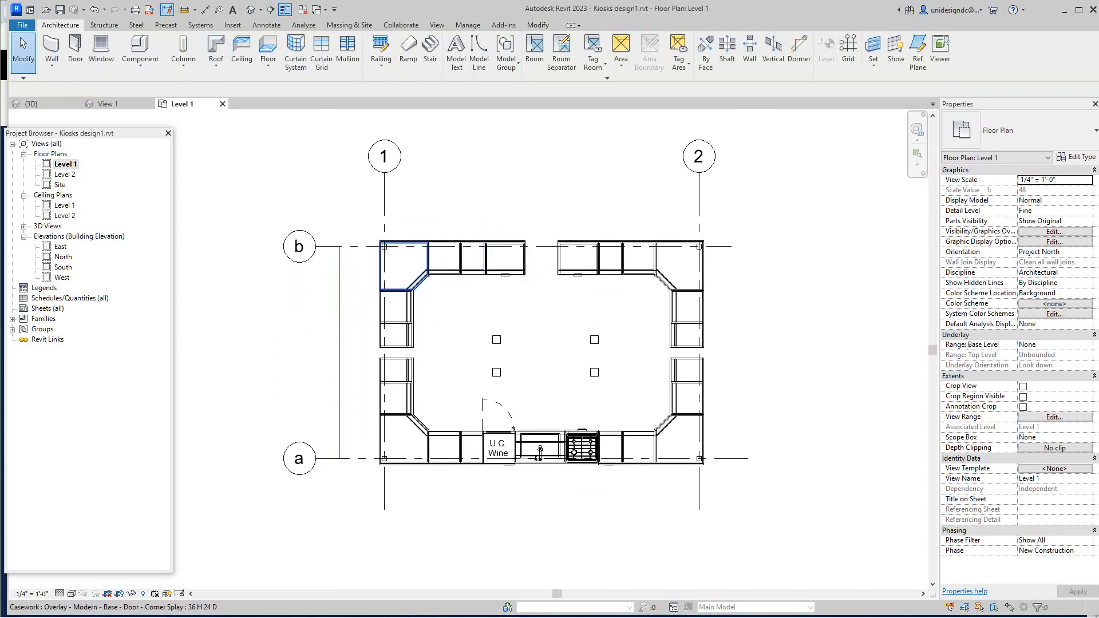
scroll(515, 355, "up", 2)
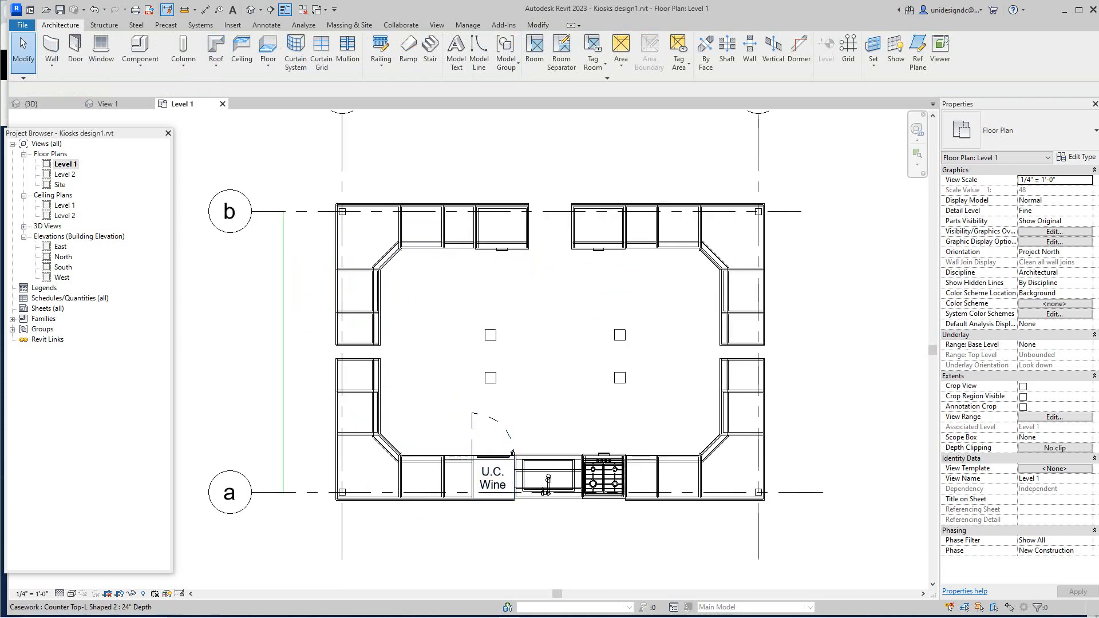
Draw a vertical building section line through the full kiosk plan, between grid 1 and the center posts
scroll(397, 371, "down", 3)
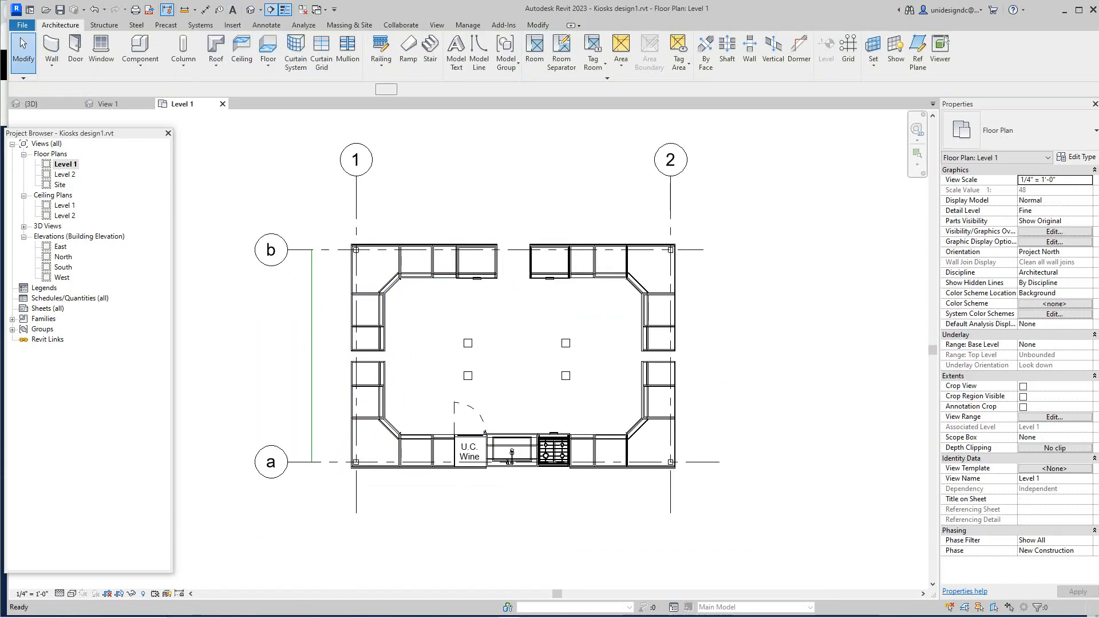
left_click(417, 220)
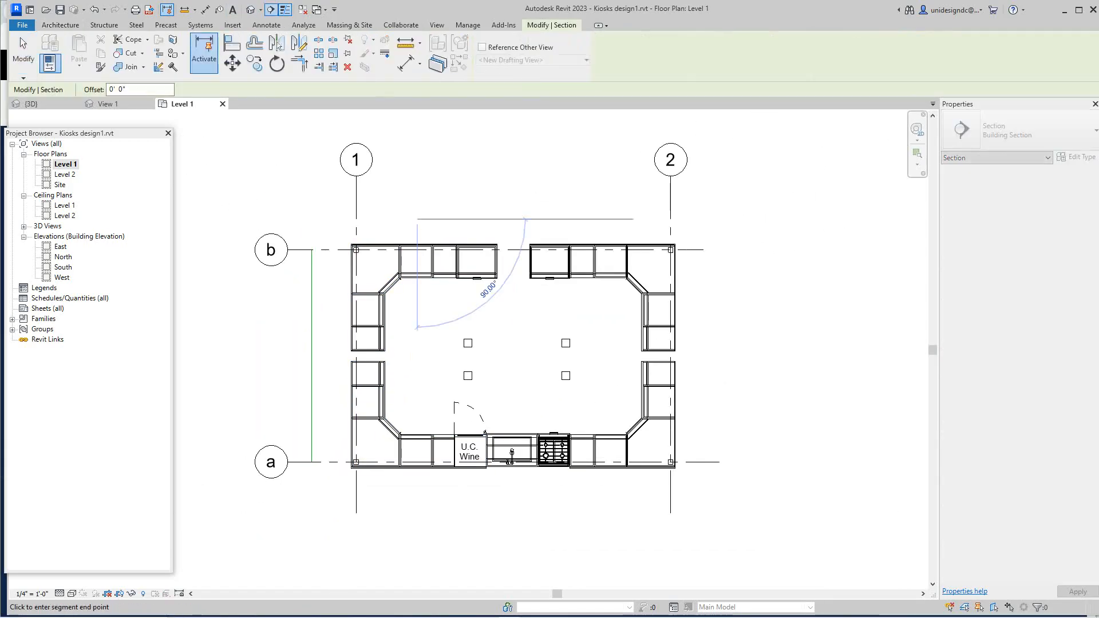
left_click(417, 517)
Flip the section to face grid 1 and shorten its far clip depth to about 5' 2", just beyond the cabinets
scroll(417, 366, "up", 2)
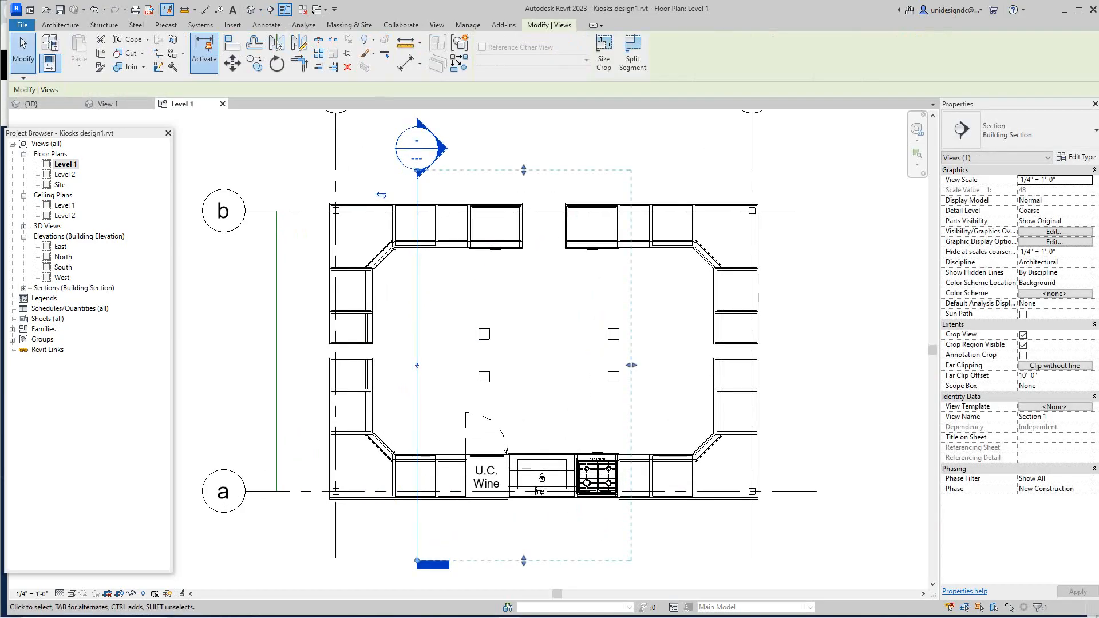
left_click(381, 195)
scroll(439, 310, "down", 2)
scroll(267, 349, "up", 2)
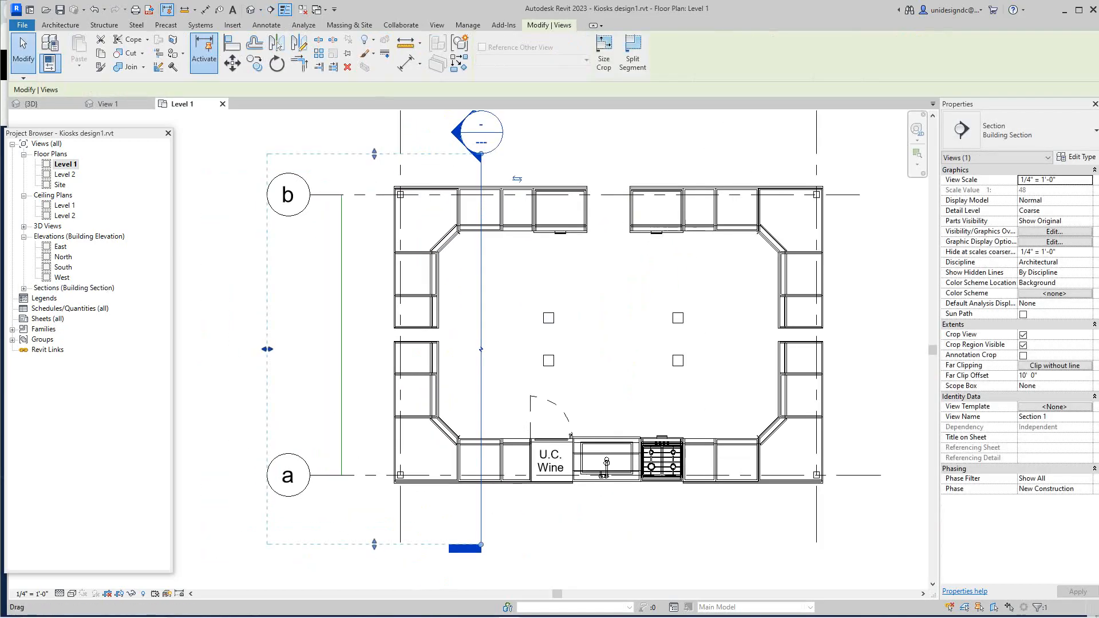
left_click_drag(267, 348, 361, 349)
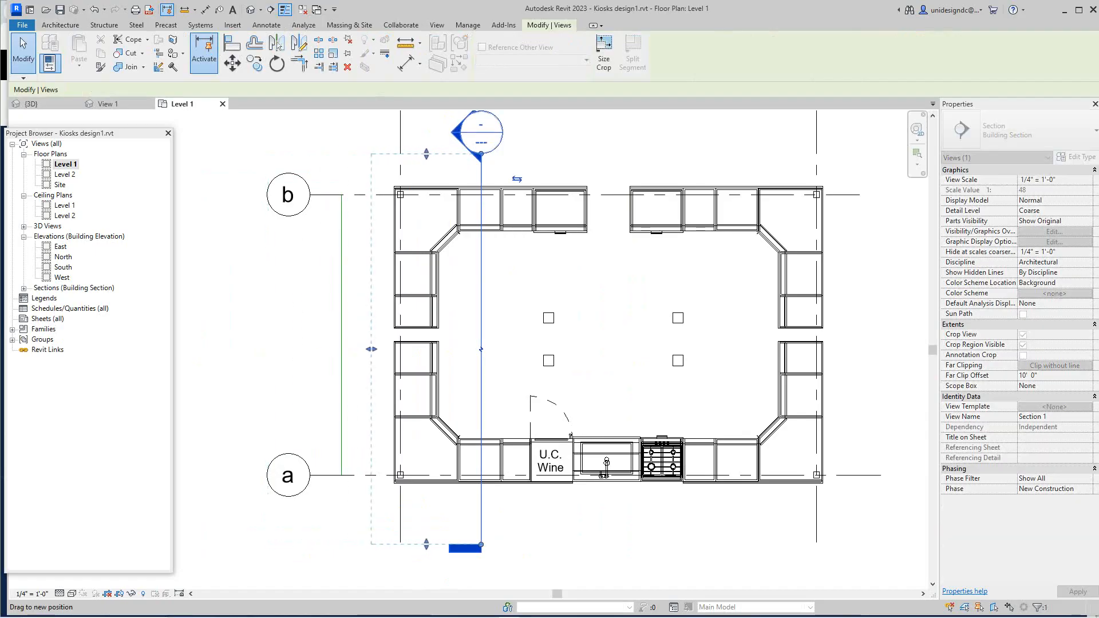
key("Escape")
Open the new section's view and bring the base cabinets along grid 1 into close view
scroll(466, 341, "up", 2)
scroll(470, 490, "down", 3)
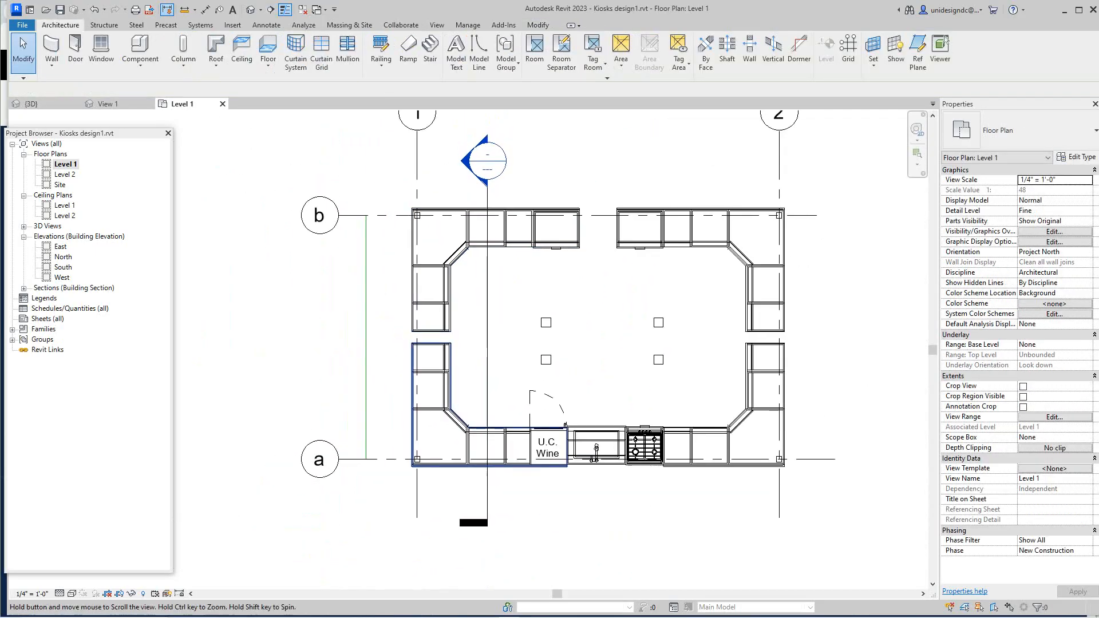
double_click(480, 223)
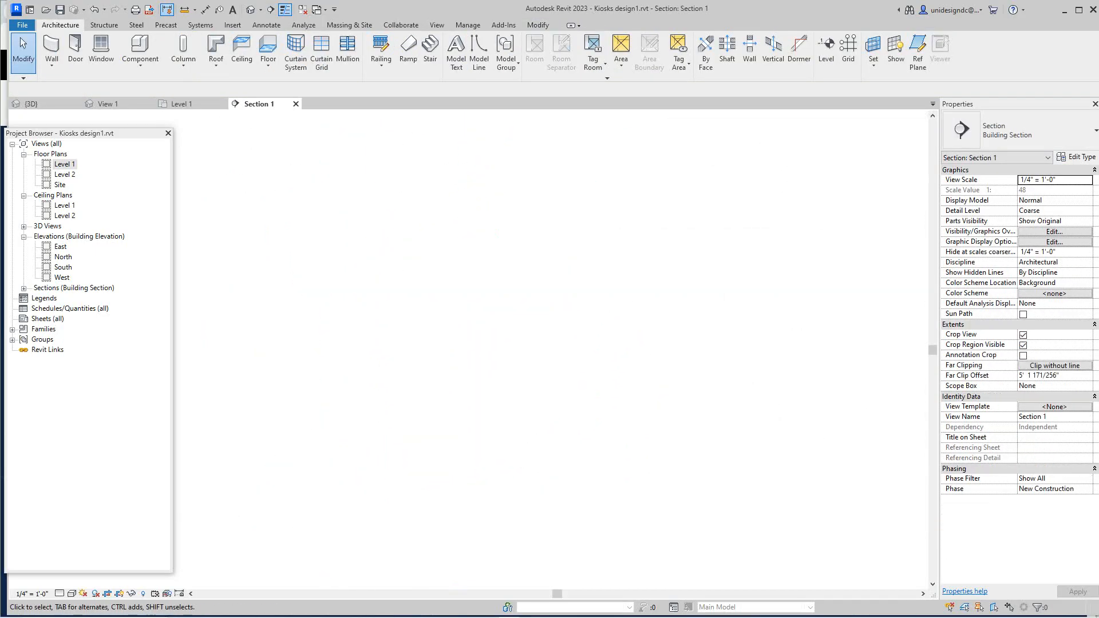
scroll(616, 417, "up", 2)
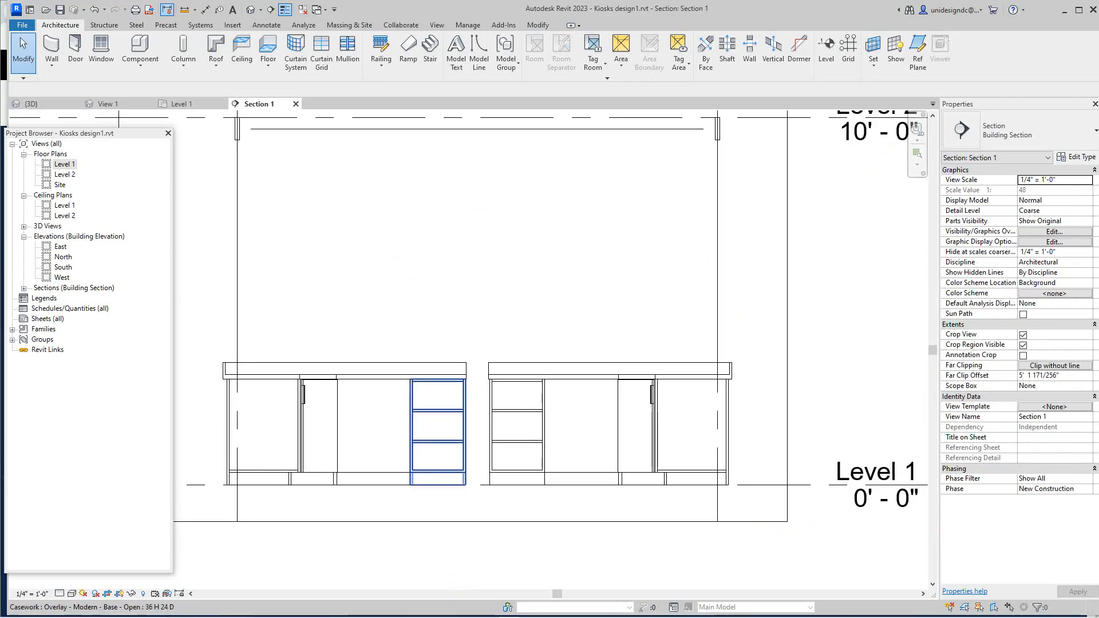
Set the section view's detail level to Fine
scroll(388, 420, "down", 1)
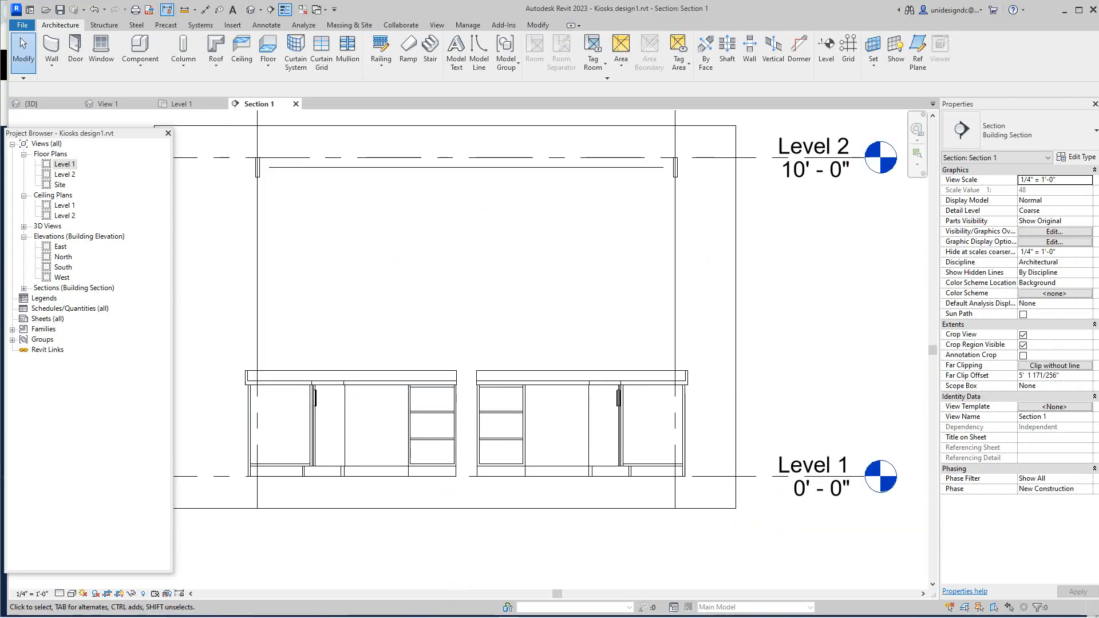
left_click(59, 594)
left_click(74, 581)
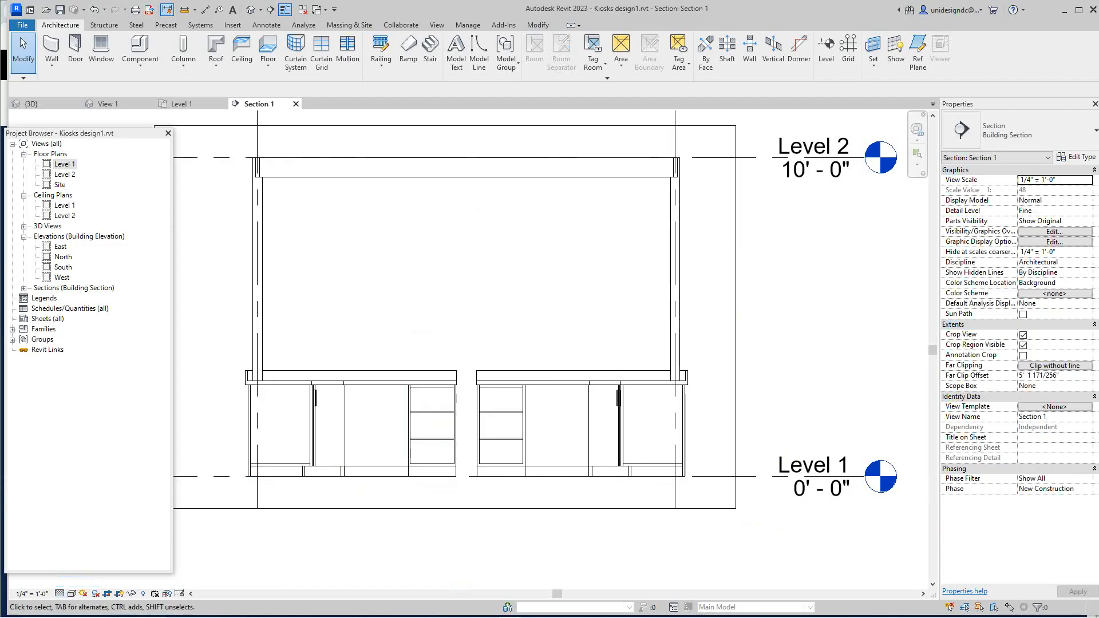
Delete the open-shelf base cabinet just left of the gap between the two cabinet runs
scroll(341, 430, "up", 2)
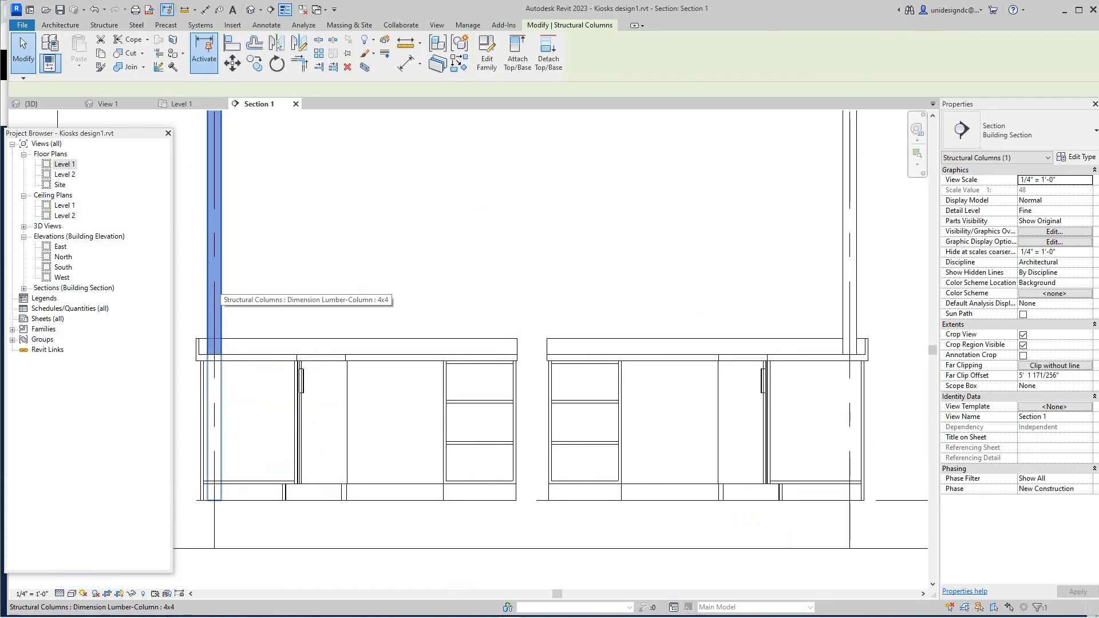
left_click(215, 292)
left_click(493, 431)
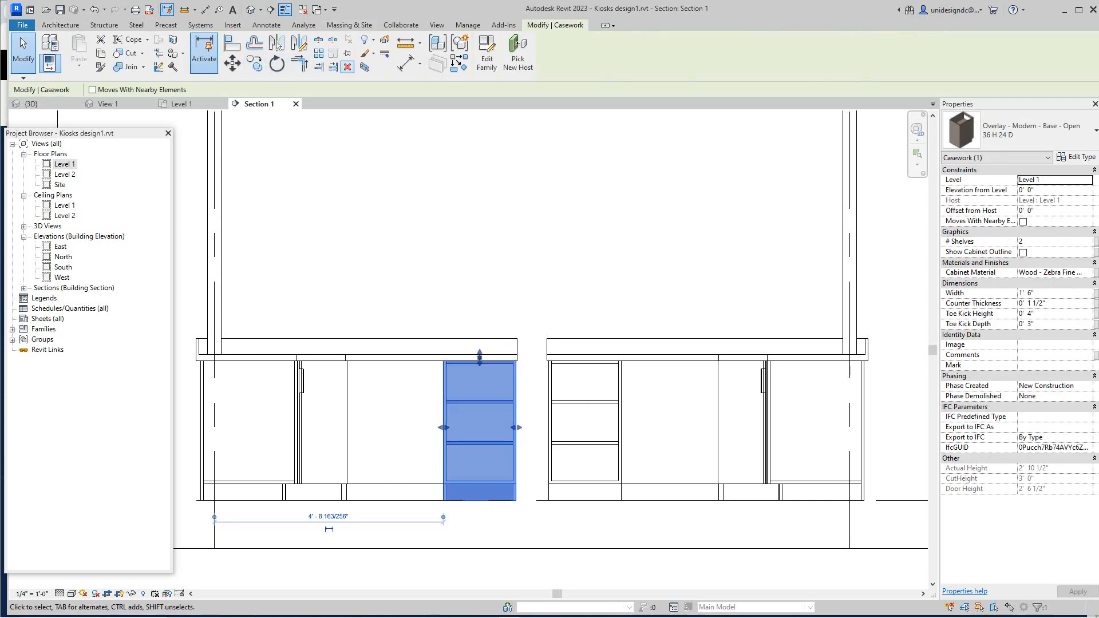
left_click(348, 67)
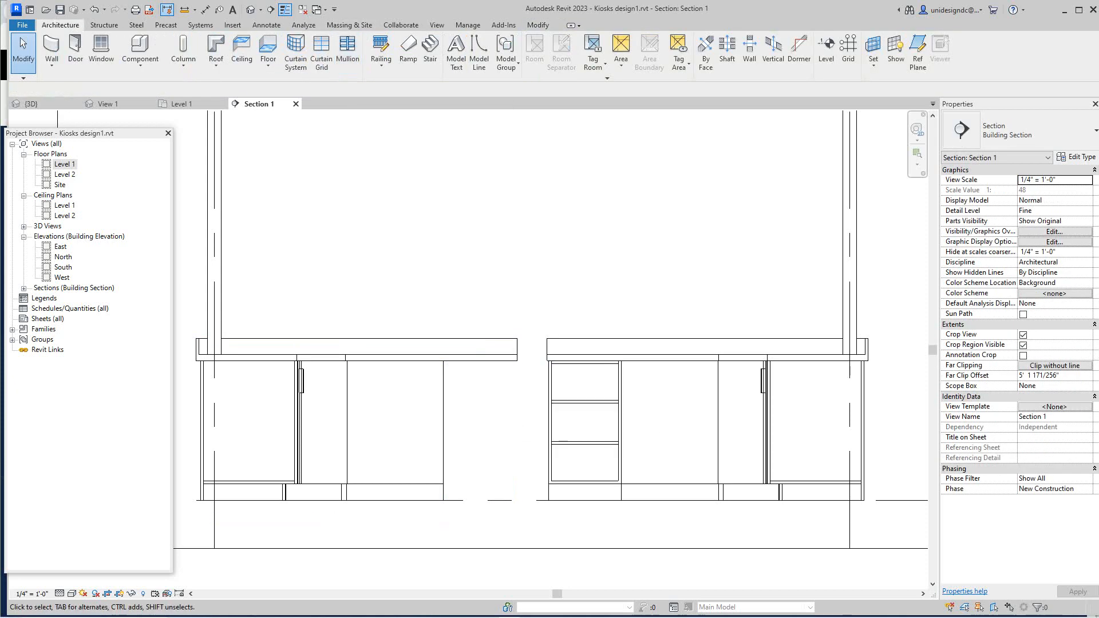
Measure the span from the left blank cabinet's exposed side to the far side of the remaining open-shelf cabinet
key("d")
key("i")
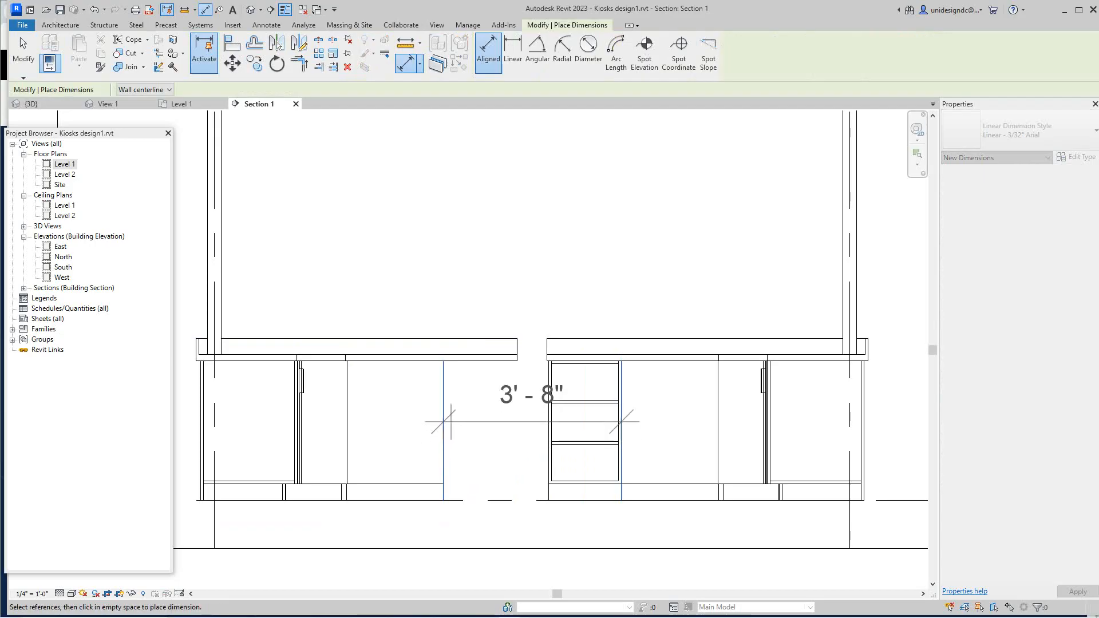
right_click(452, 424)
left_click(481, 429)
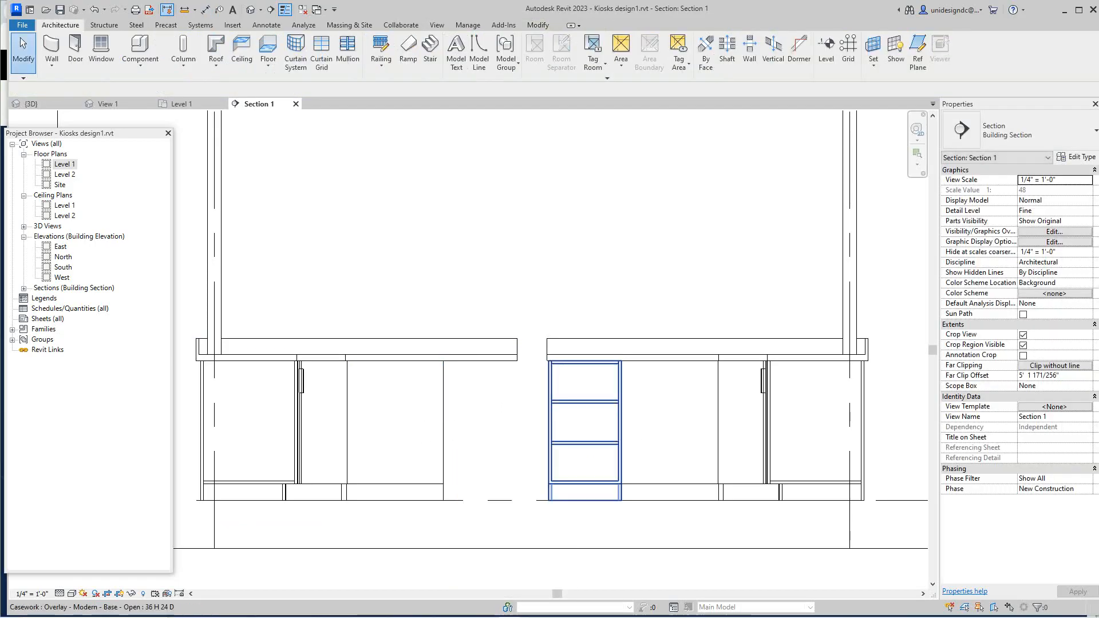
Examine the type properties of the remaining open-shelf base cabinet, backing out of duplicating its 36 H 24 D type
left_click(572, 453)
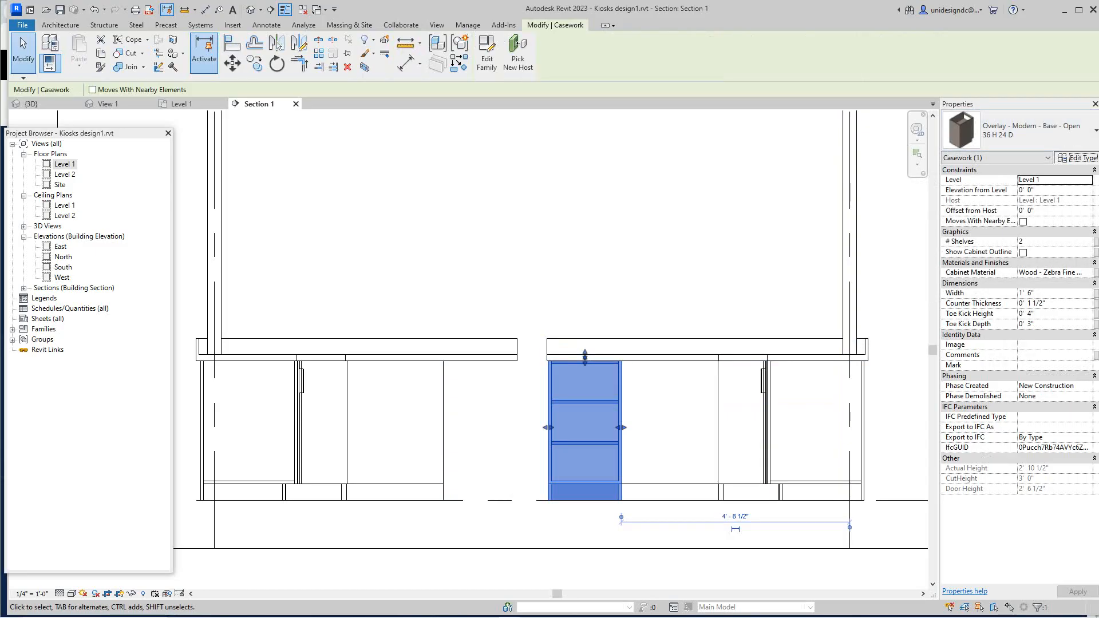
left_click(1076, 156)
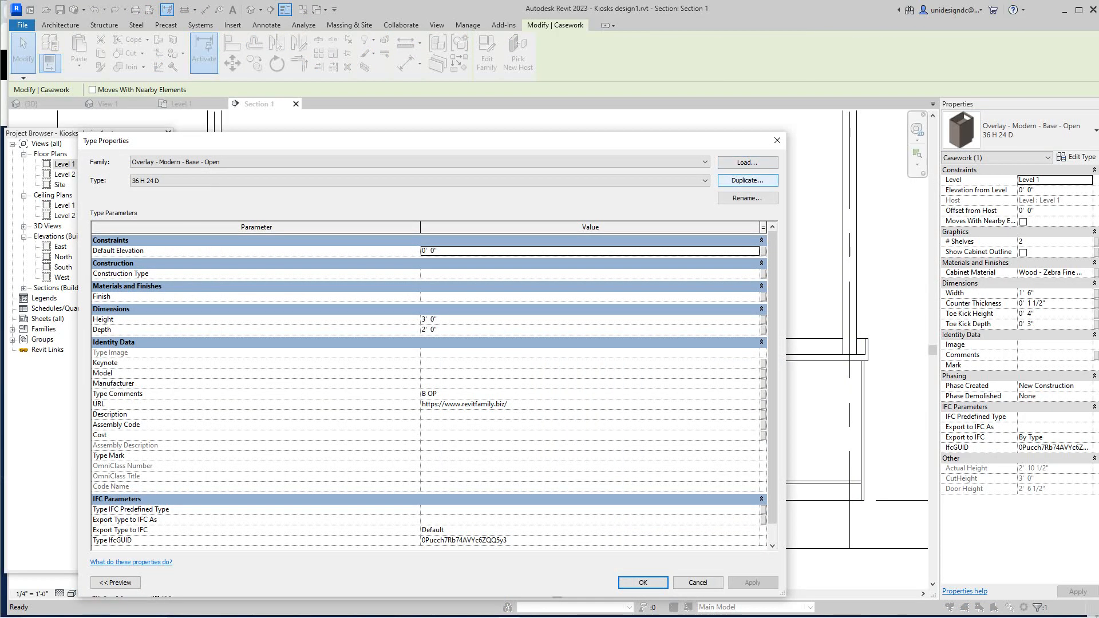
left_click(747, 180)
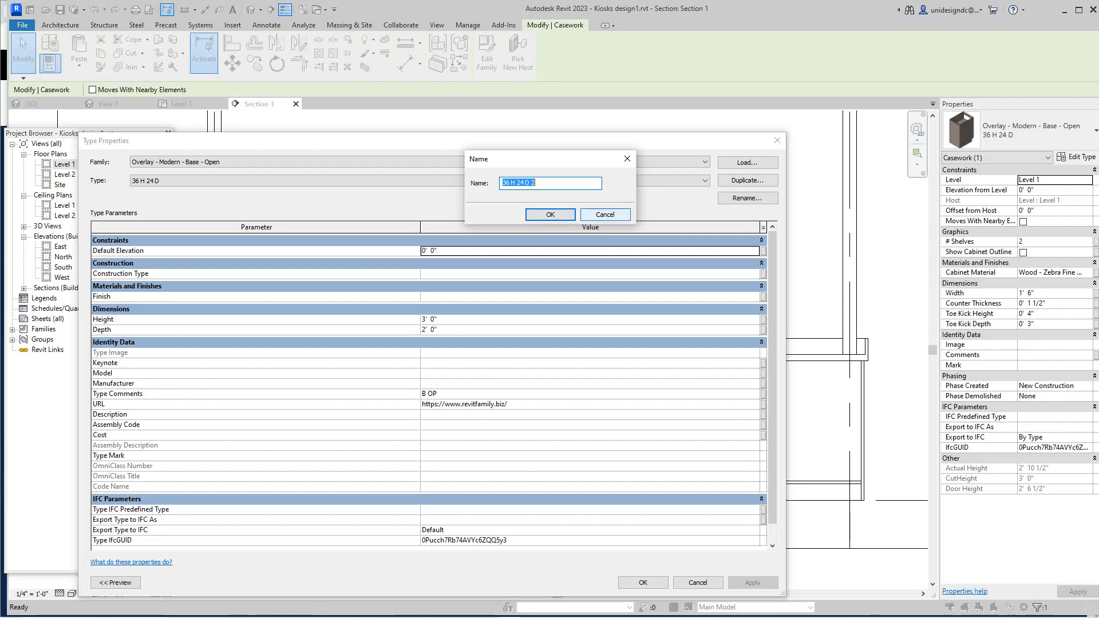
left_click(605, 215)
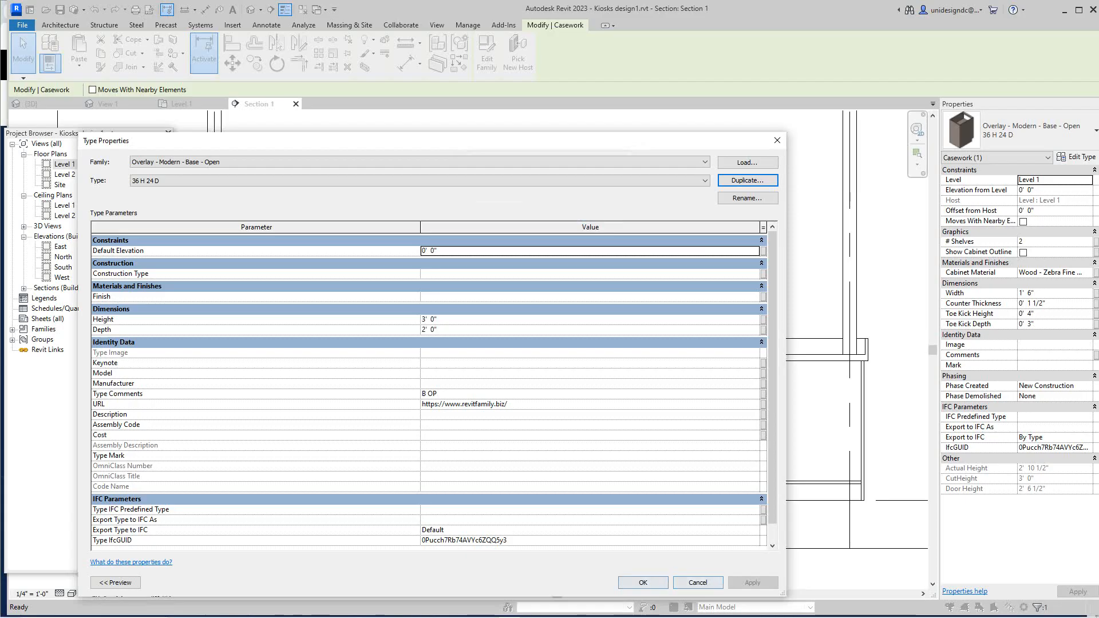
left_click(697, 582)
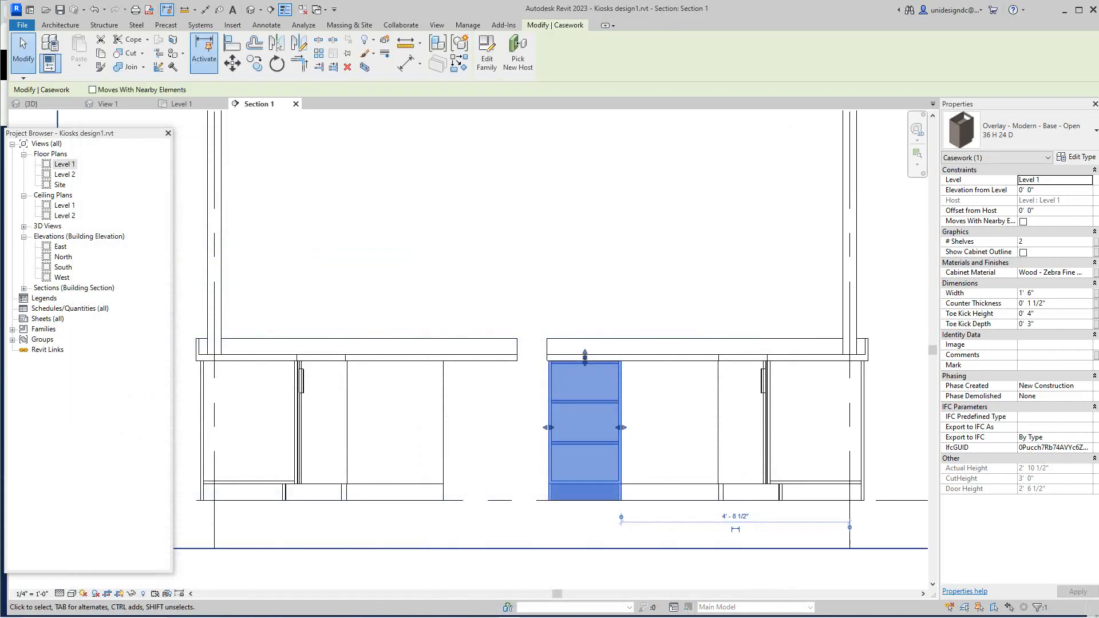
scroll(502, 437, "up", 1)
key("Escape")
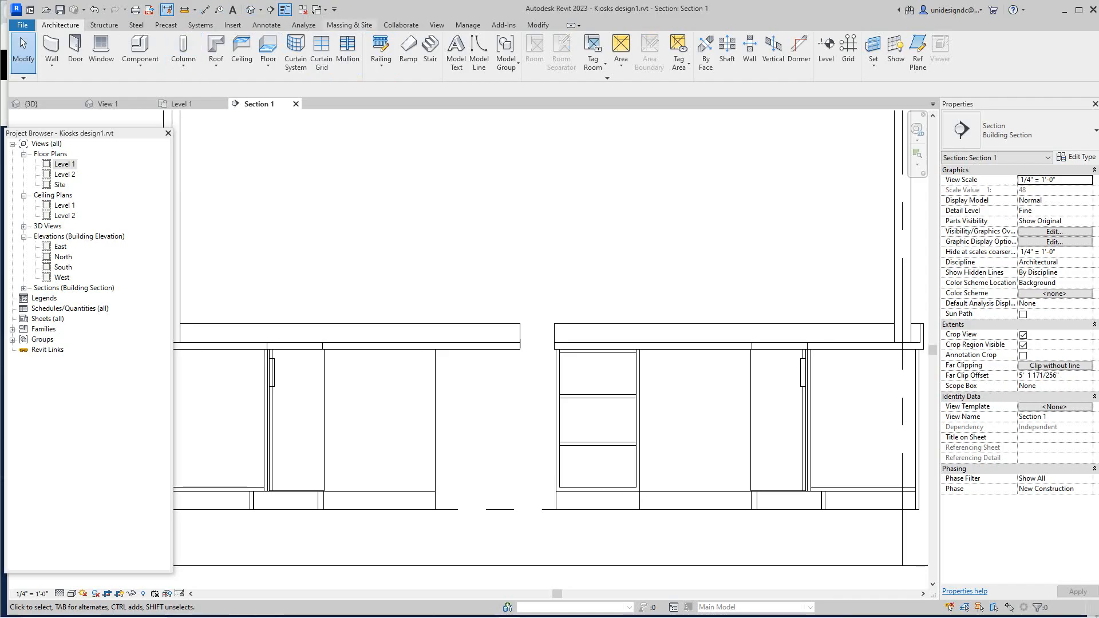
Align the open-shelf cabinet's left side to the blank cabinet's exposed side so that it spans the gap
key("a")
key("l")
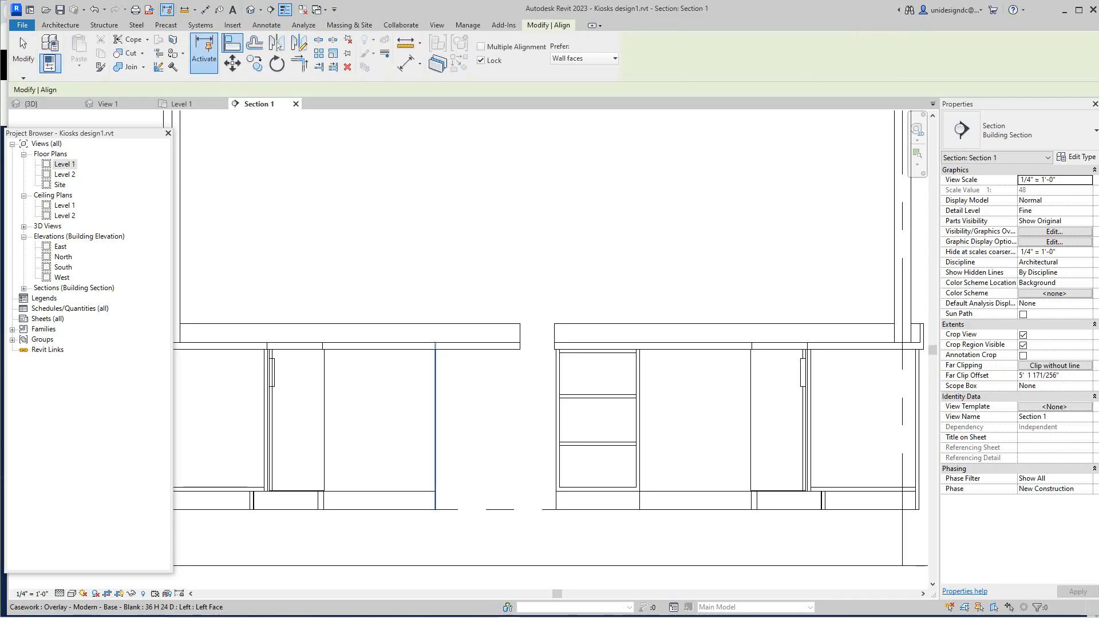
left_click(435, 424)
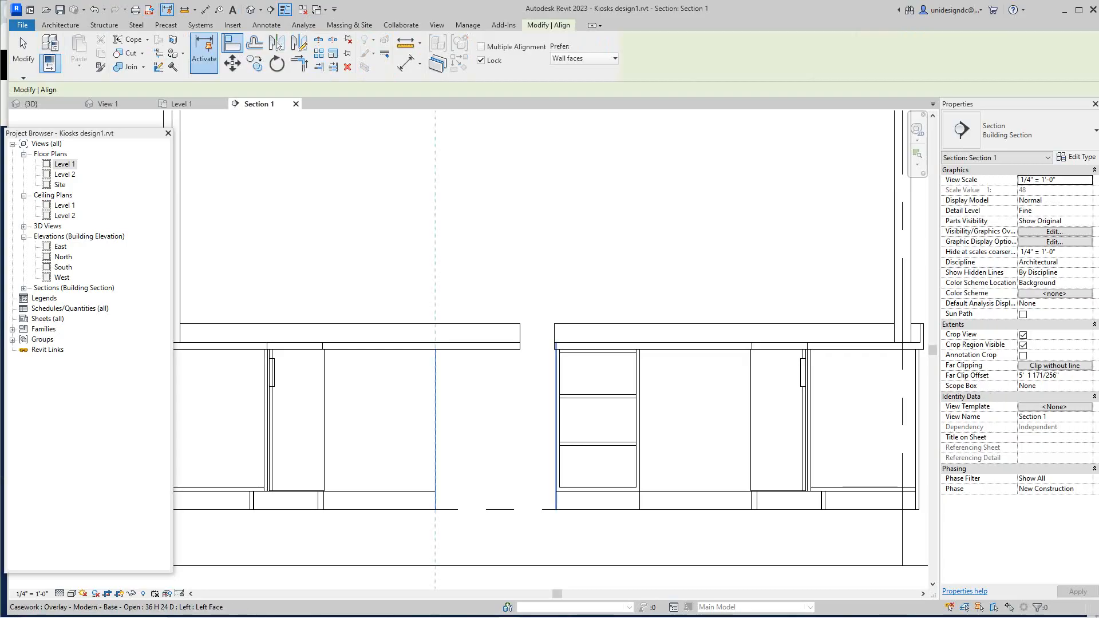
left_click(557, 423)
scroll(512, 295, "down", 5)
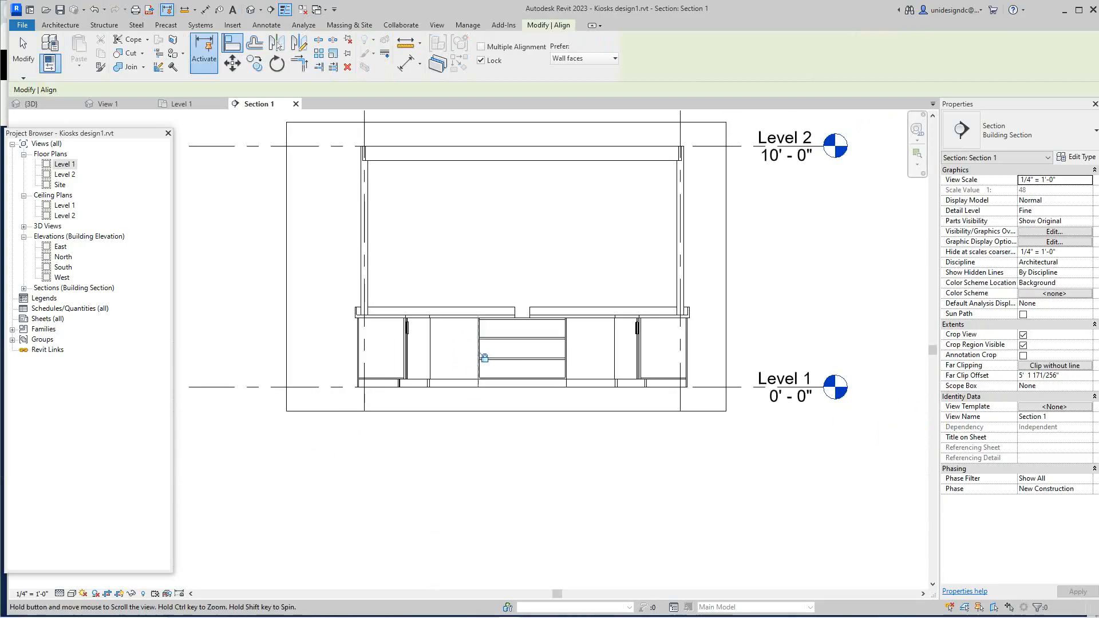
middle_click_drag(538, 269, 523, 322)
scroll(523, 322, "up", 3)
right_click(523, 322)
left_click(538, 327)
scroll(265, 184, "down", 2)
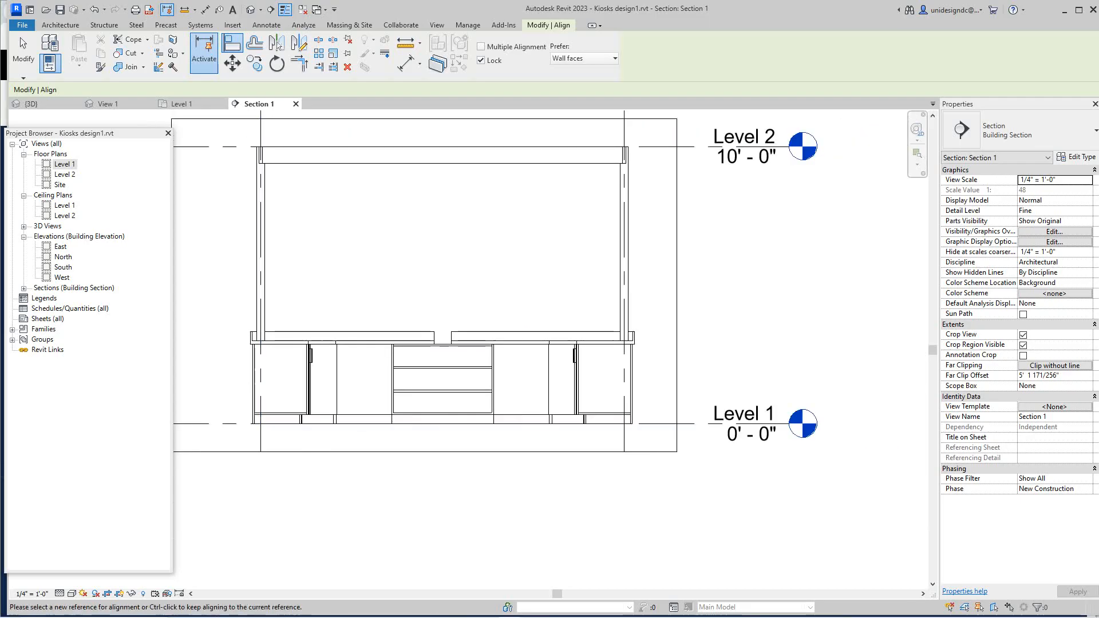
middle_click_drag(266, 184, 312, 248)
Return to the Level 1 floor plan, dismissing the save reminder without saving
left_click(107, 104)
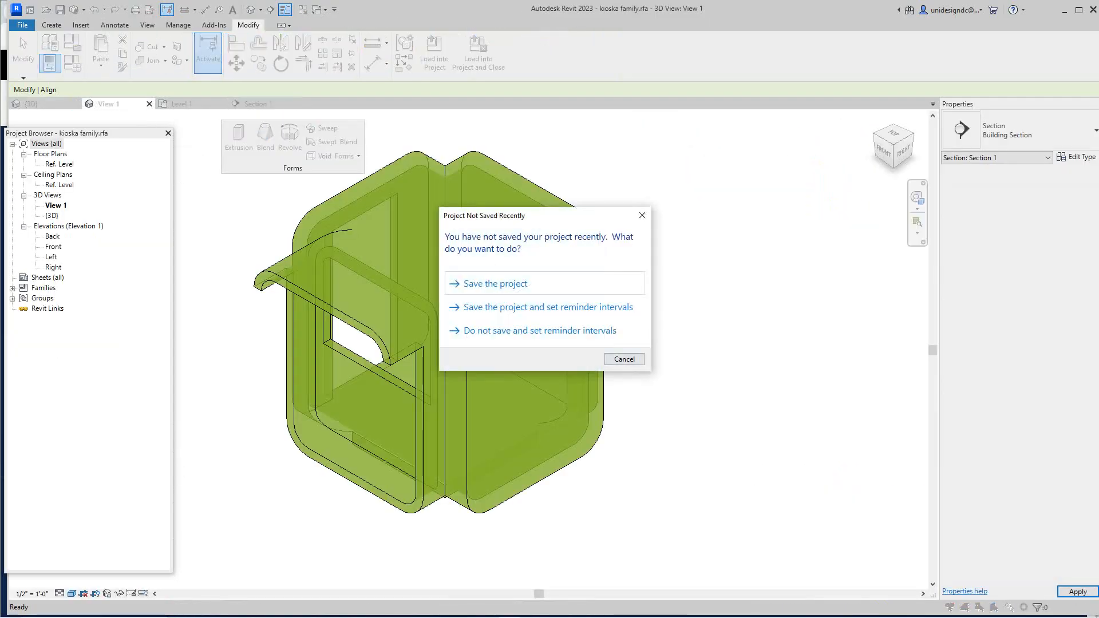
left_click(623, 359)
left_click(182, 103)
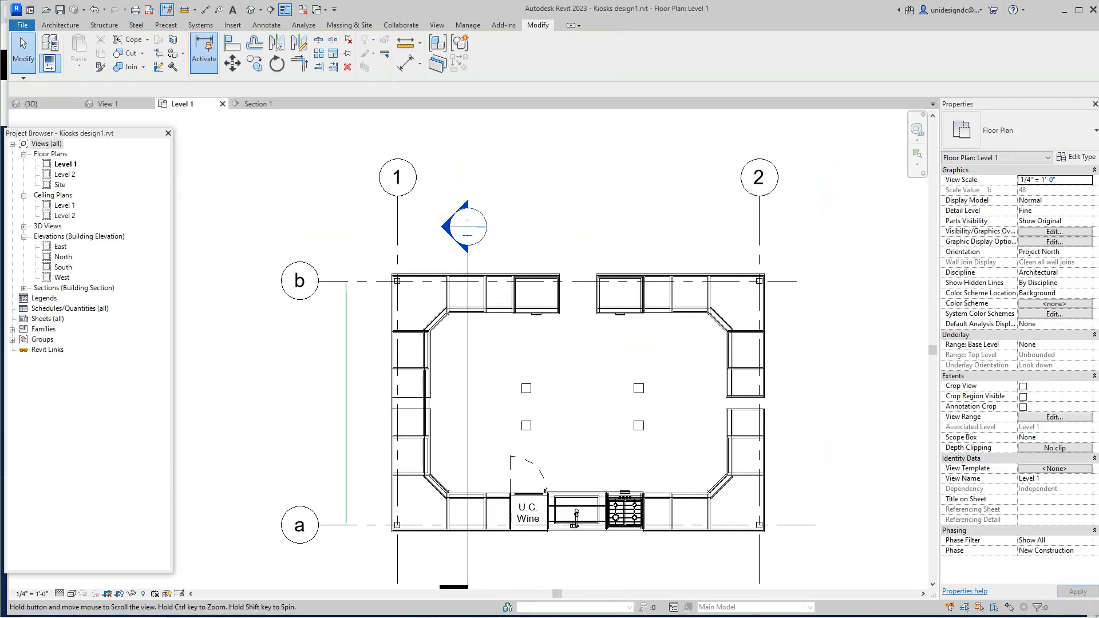
scroll(430, 408, "up", 2)
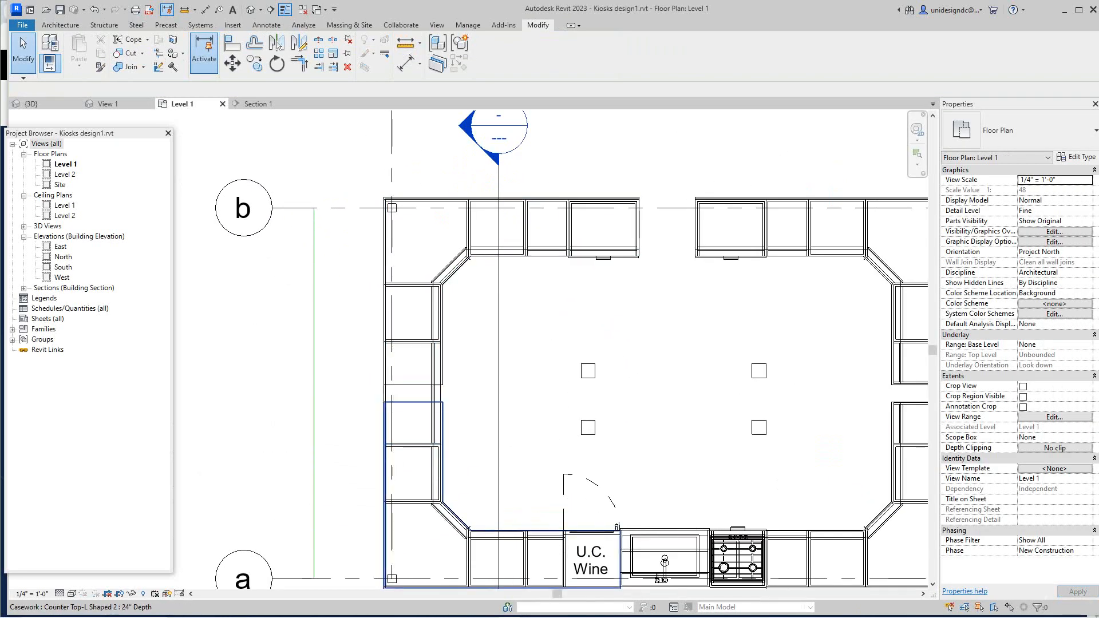
scroll(572, 288, "down", 2)
middle_click_drag(797, 323, 766, 324)
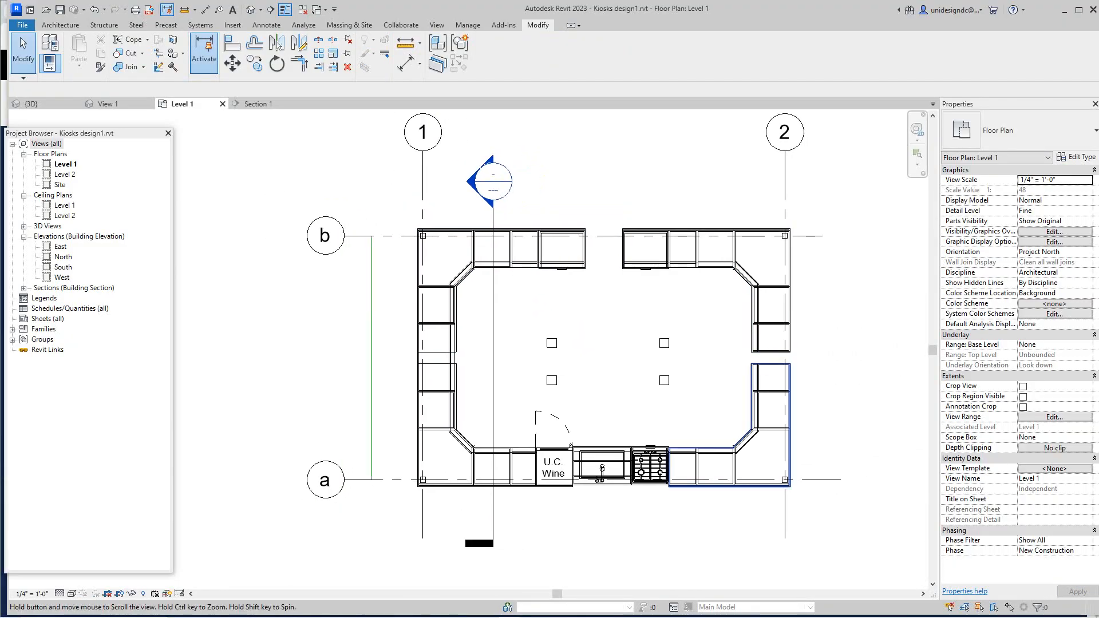
middle_click_drag(786, 451, 701, 446)
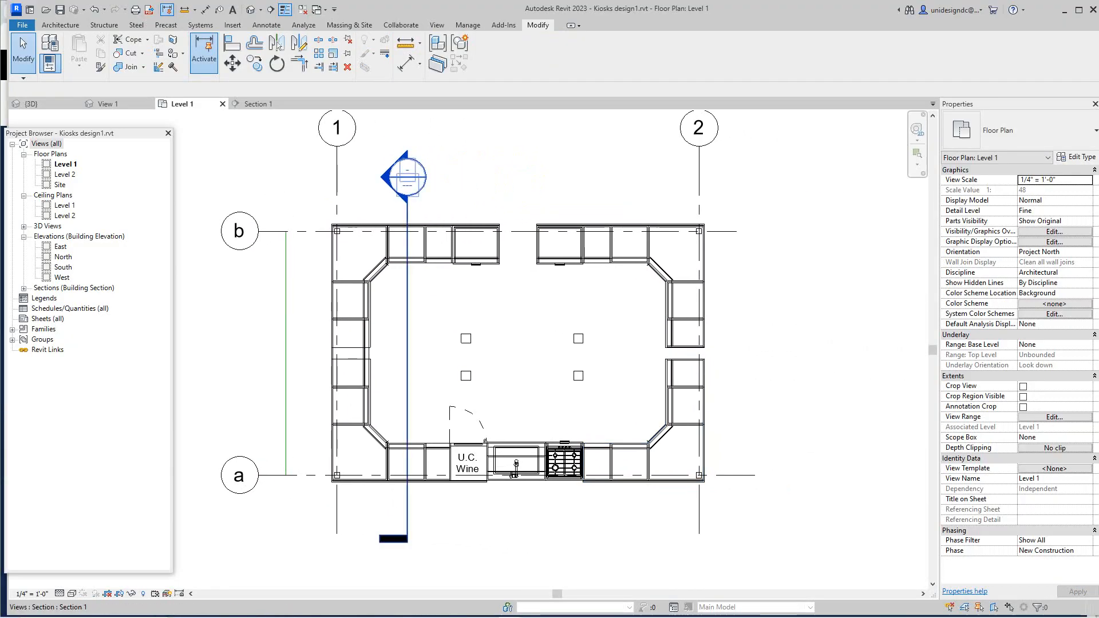
left_click(407, 365)
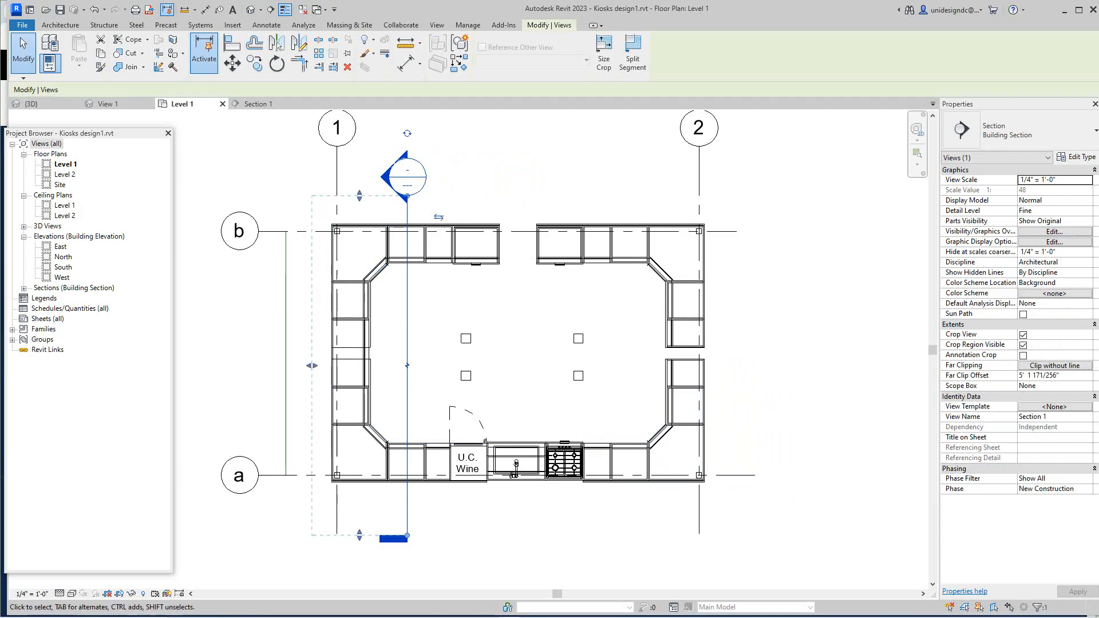
key("Escape")
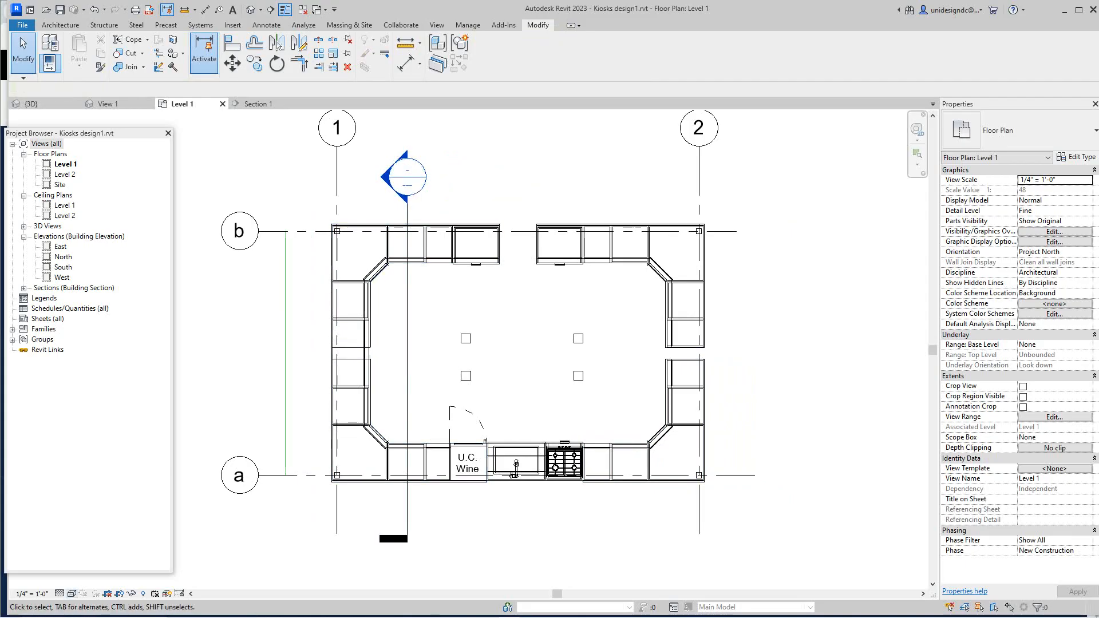
Set the Level 1 plan's visual style to Consistent Colors
left_click(72, 594)
left_click(104, 547)
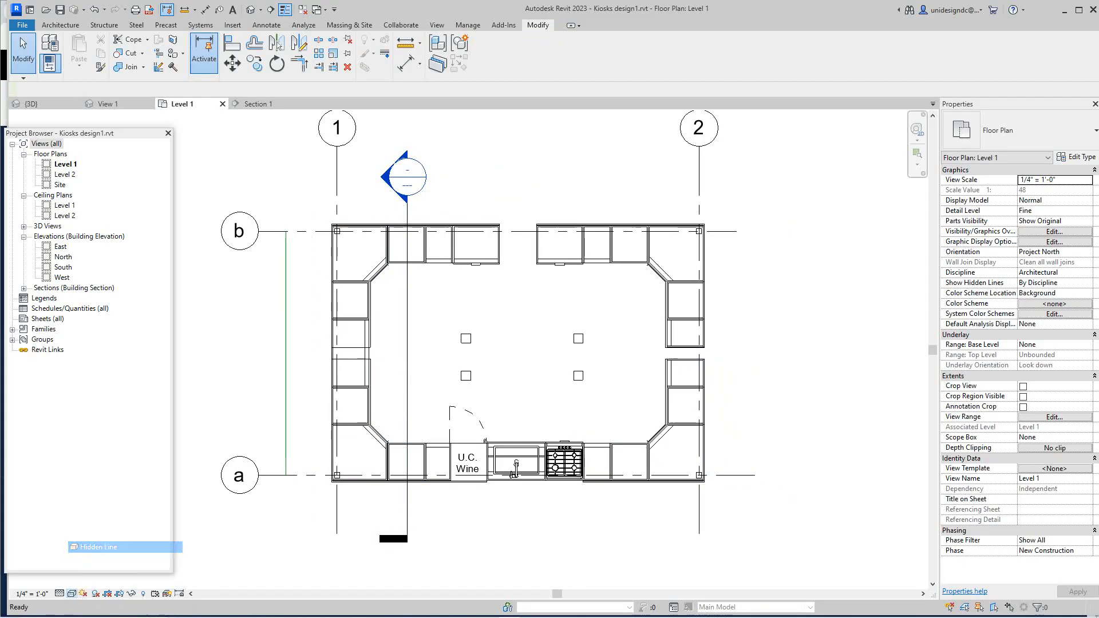
left_click(72, 594)
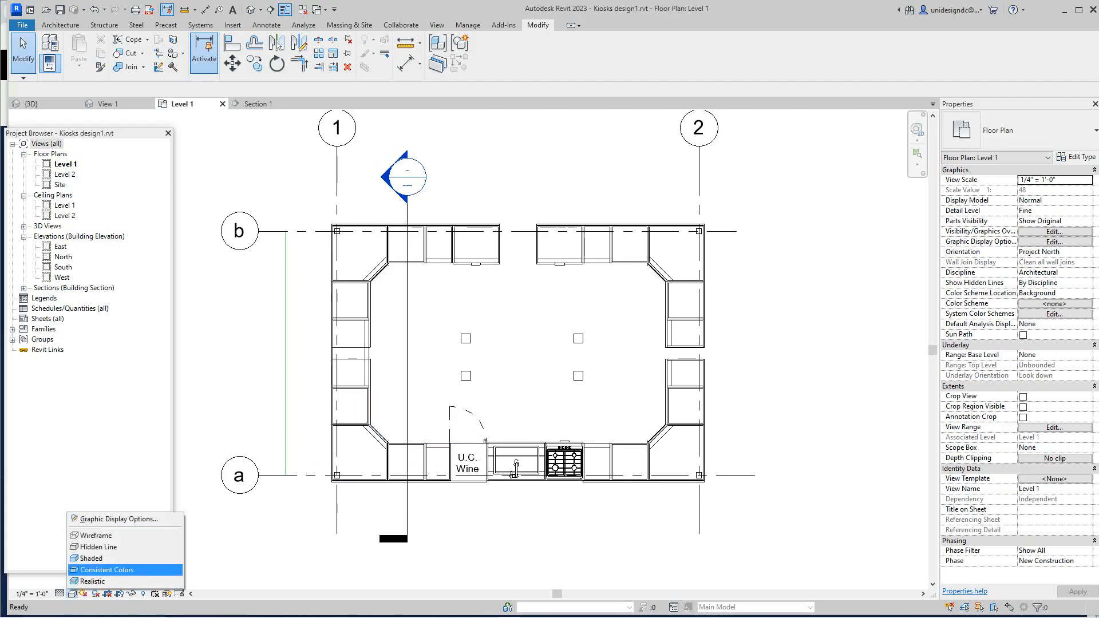
left_click(97, 566)
Align the upper L-shaped countertop's end with the lower countertop's end along grid 1, closing the gap between them
scroll(343, 355, "up", 3)
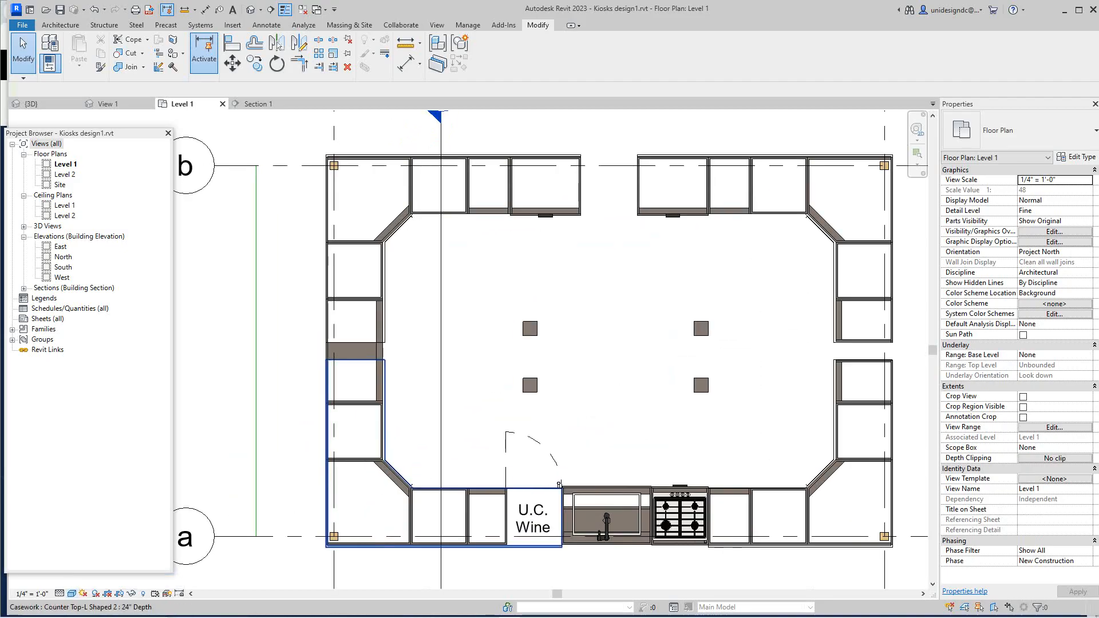
left_click(390, 334)
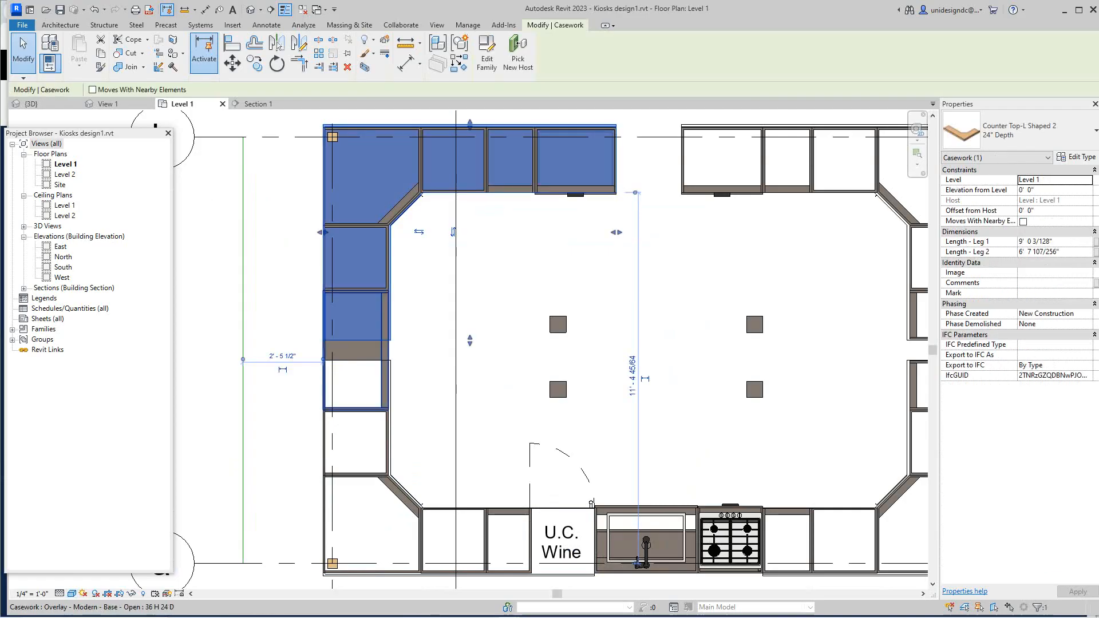
scroll(414, 347, "up", 1)
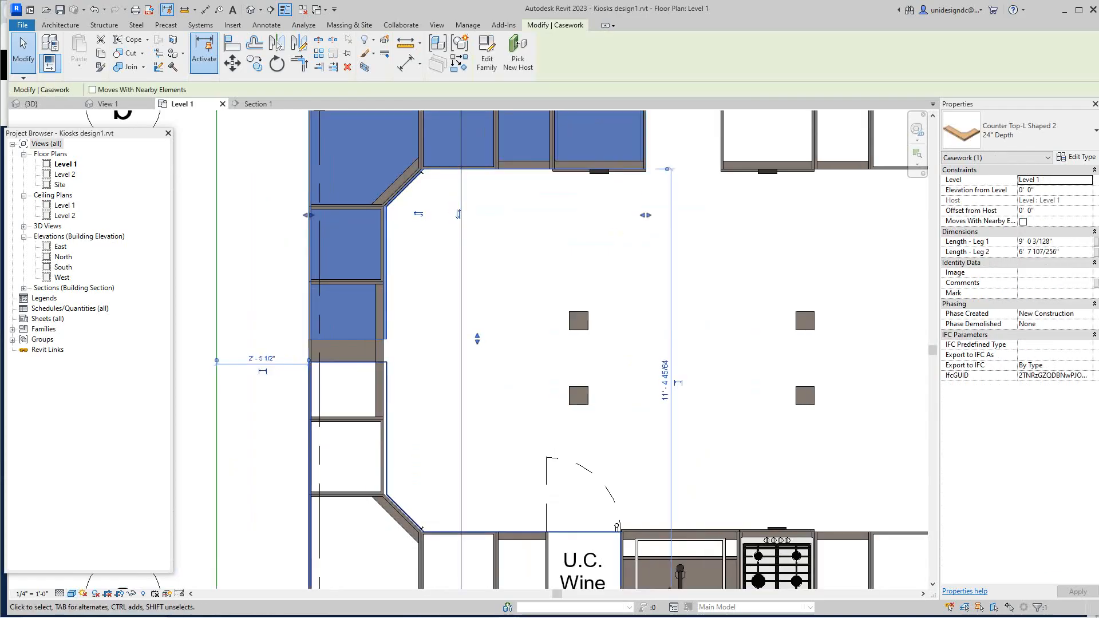
scroll(411, 361, "up", 1)
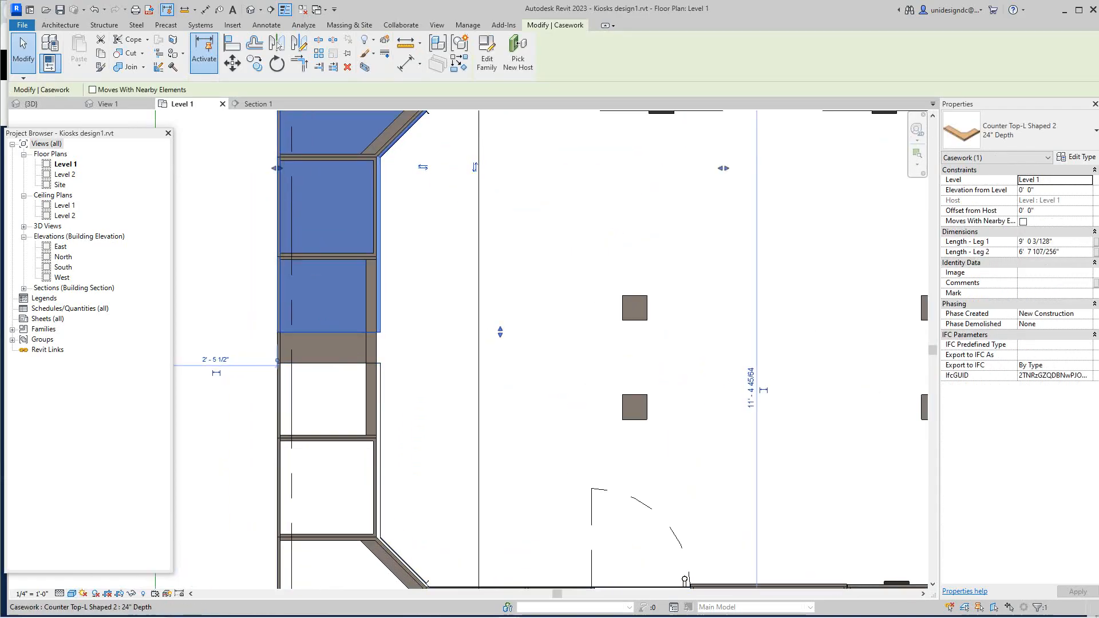
left_click(232, 43)
scroll(369, 415, "up", 1)
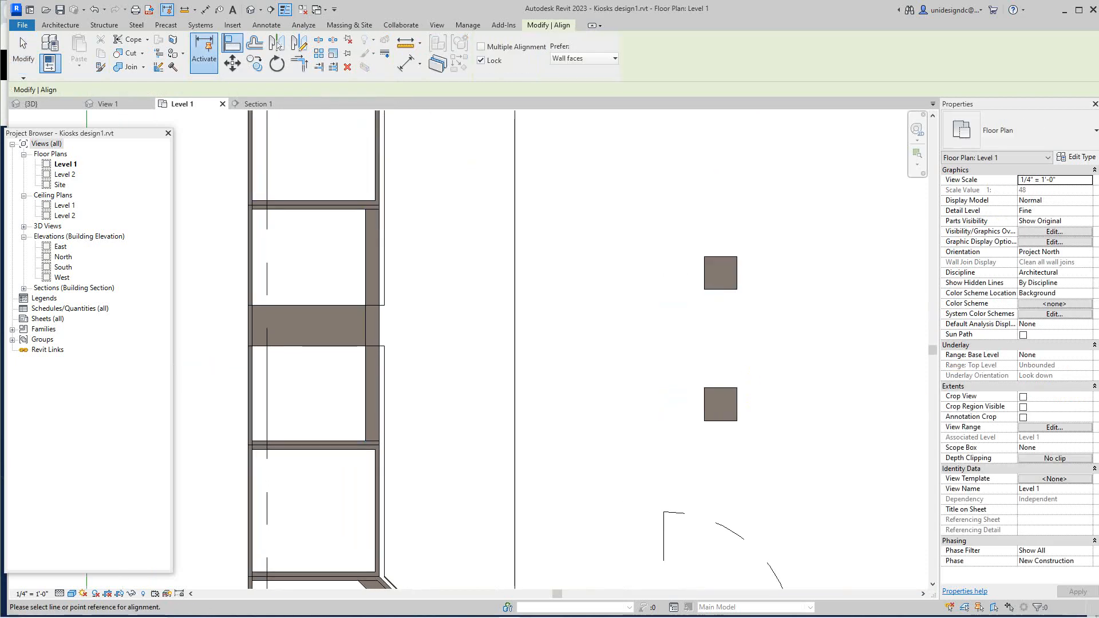
left_click(338, 346)
left_click(338, 305)
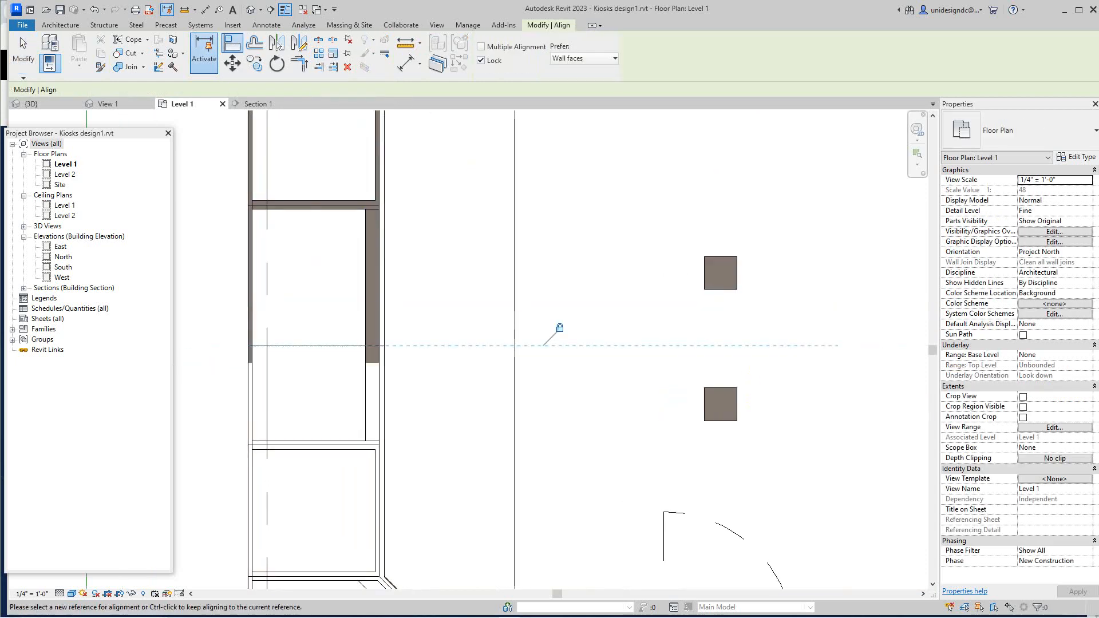
Examine the whole kiosk plan, including the cabinet runs along grid 2, and finish aligning
scroll(307, 404, "down", 5)
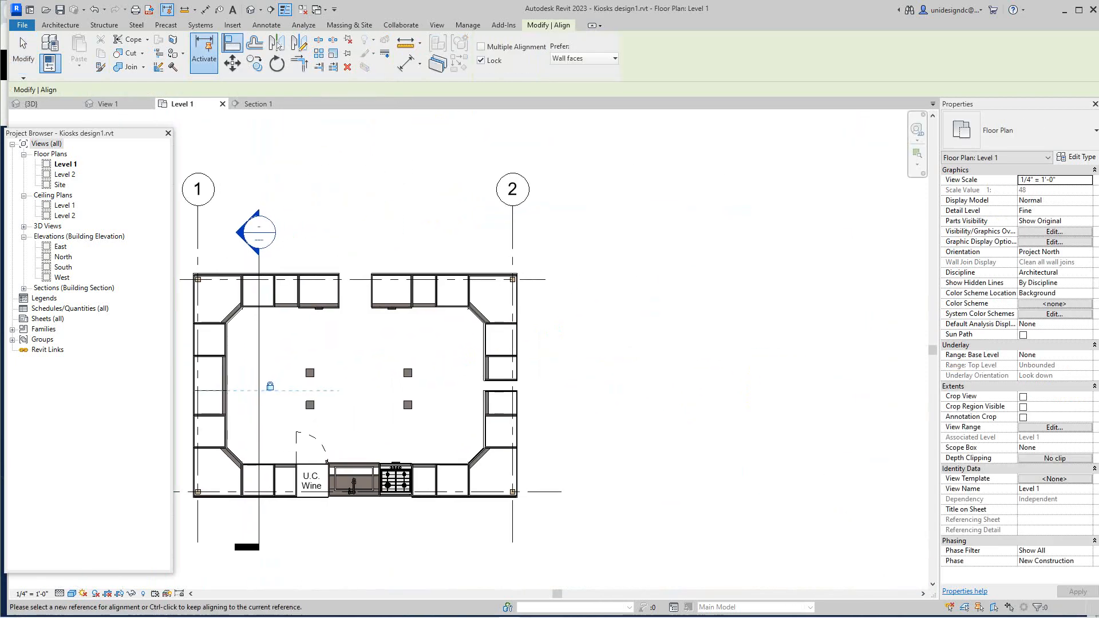
scroll(272, 318, "up", 2)
scroll(272, 318, "down", 2)
scroll(272, 317, "up", 2)
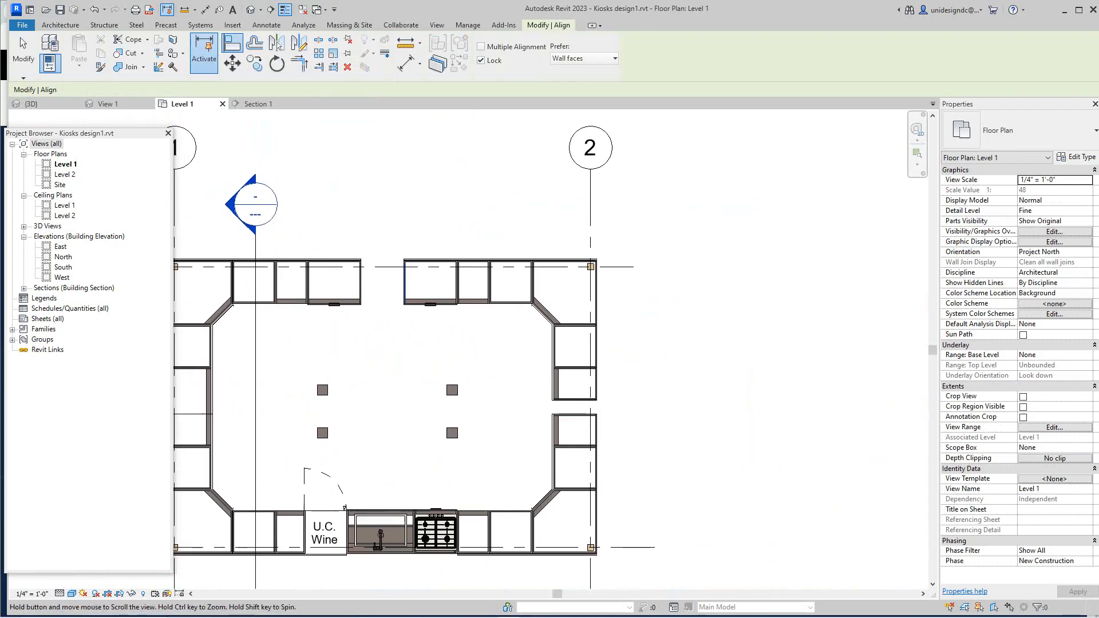
middle_click_drag(601, 402, 593, 388)
scroll(593, 388, "down", 2)
key("Escape")
key("Escape")
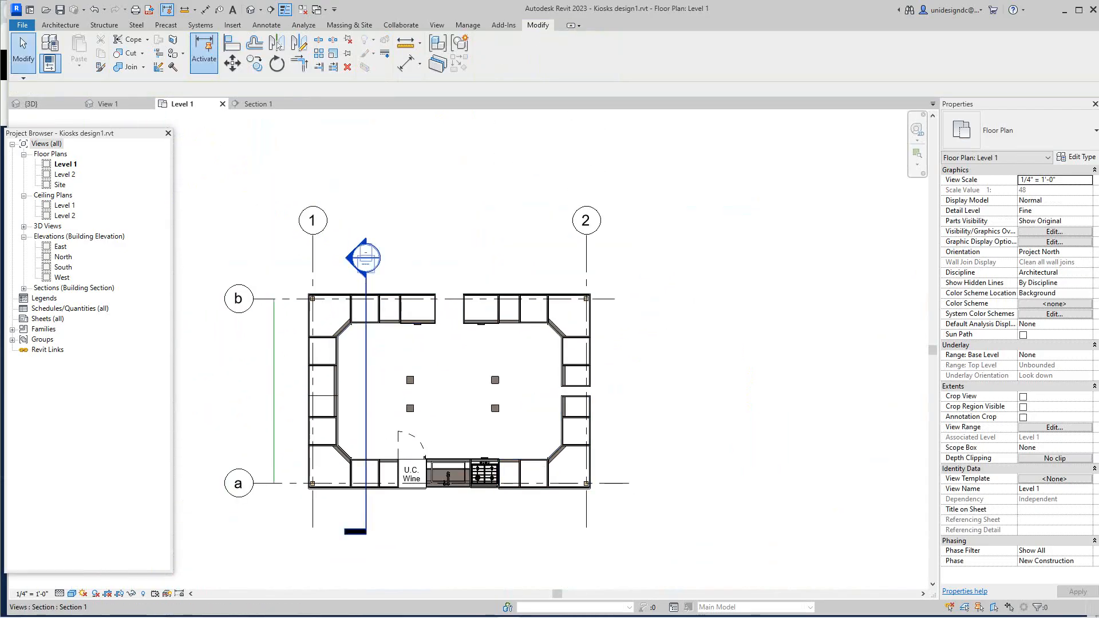
Move the section line over beside grid 2 and flip its direction to face the cabinet run along that grid
left_click_drag(366, 395, 536, 395)
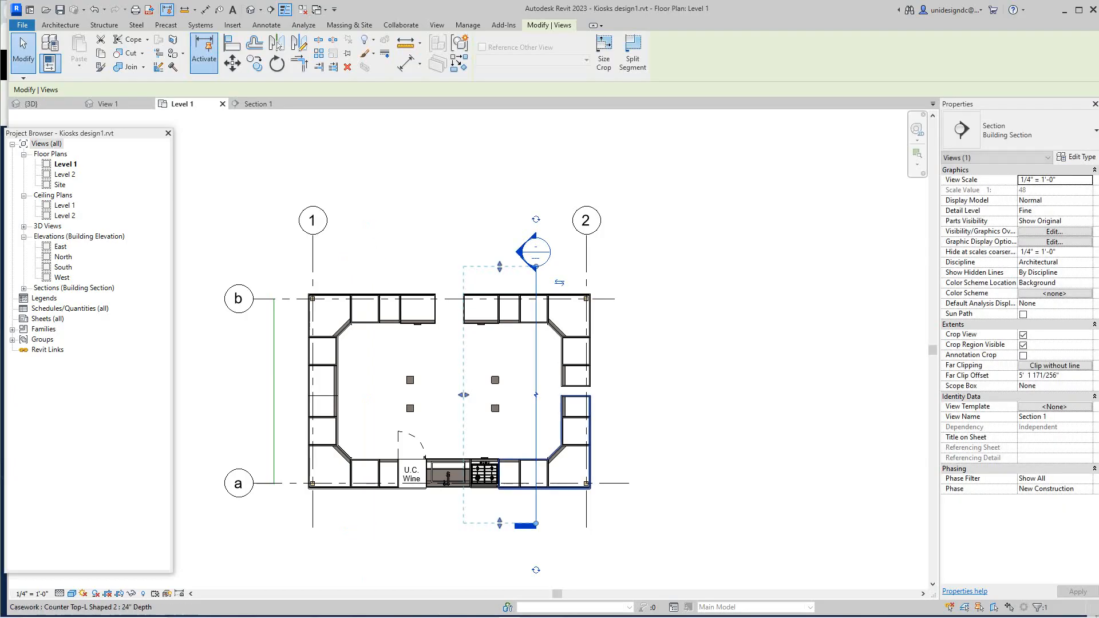
left_click(560, 282)
key("Escape")
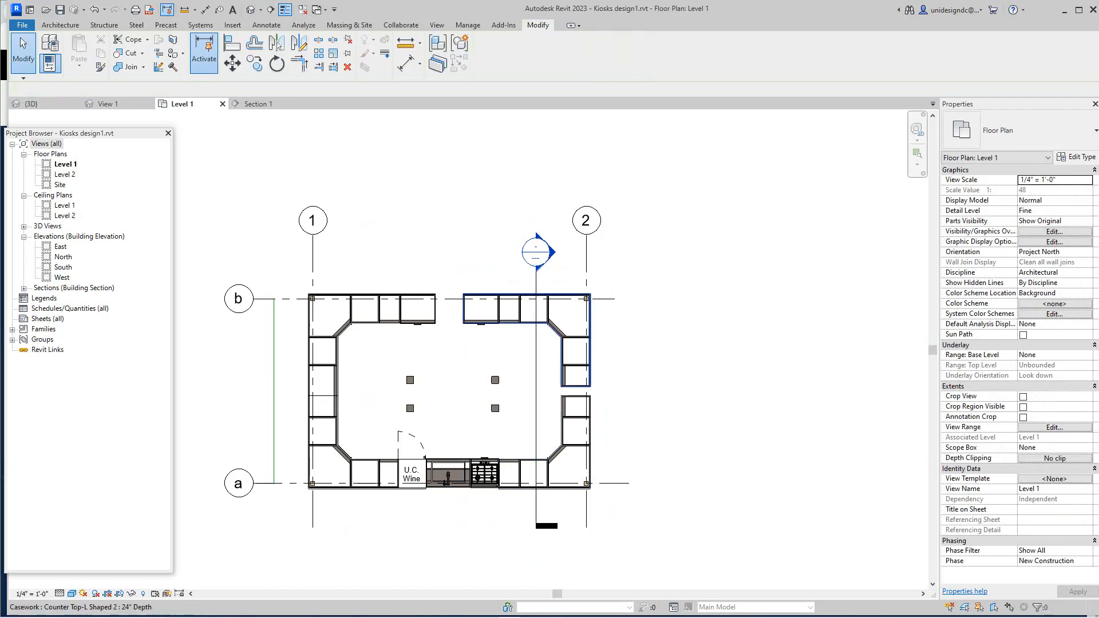
Open the relocated section's view and delete the open-shelf base cabinet just beyond the gap, on the grid a side
scroll(566, 276, "up", 1)
double_click(525, 246)
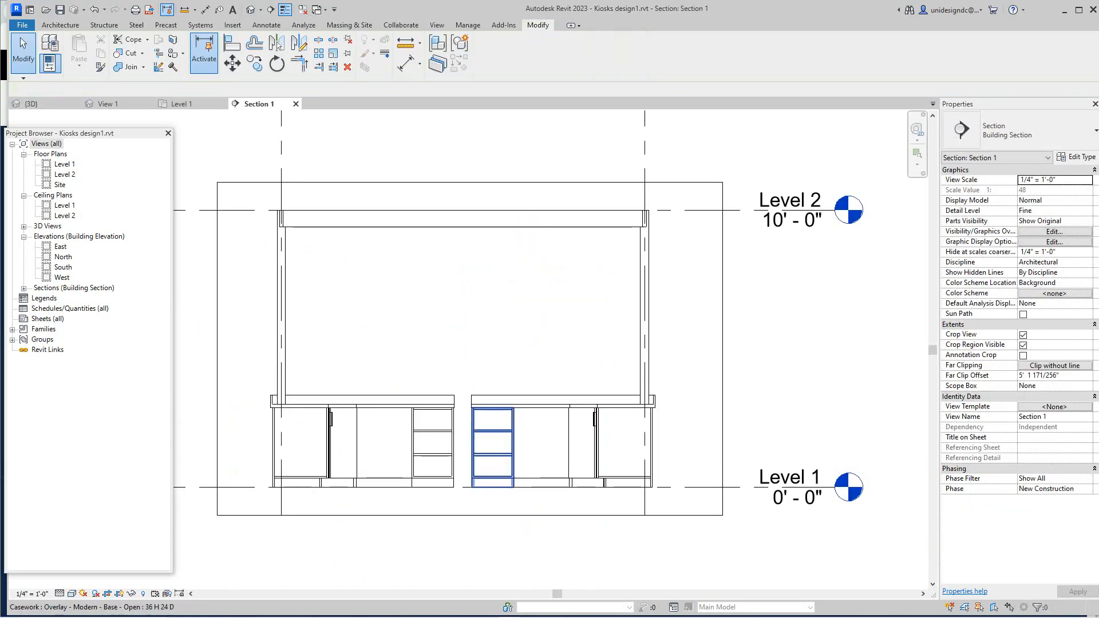
scroll(456, 460, "up", 2)
left_click(512, 441)
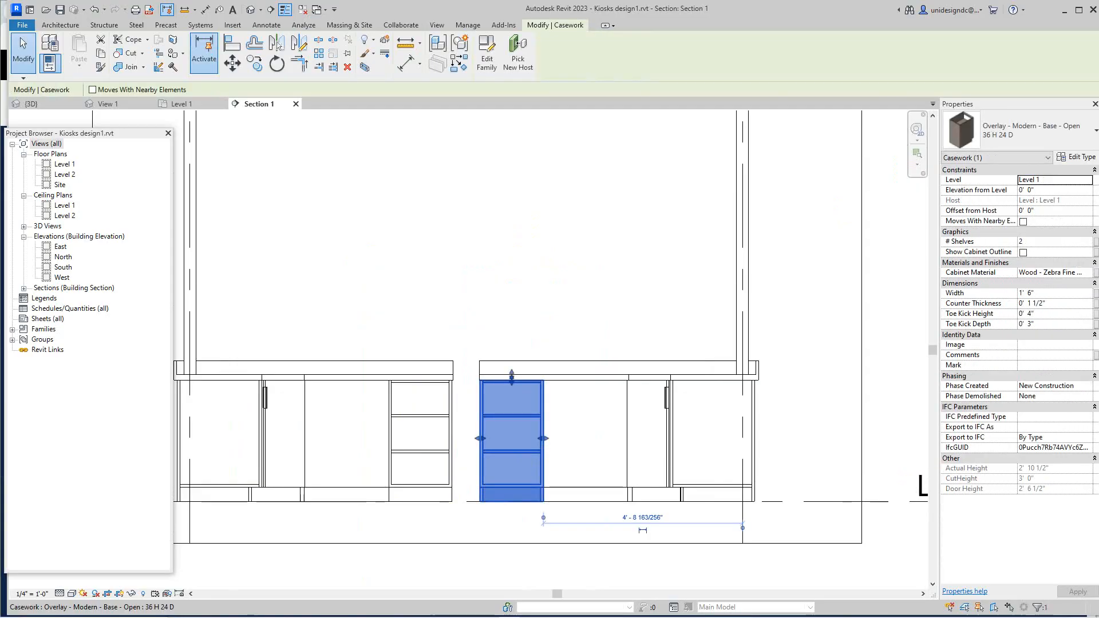
key("Delete")
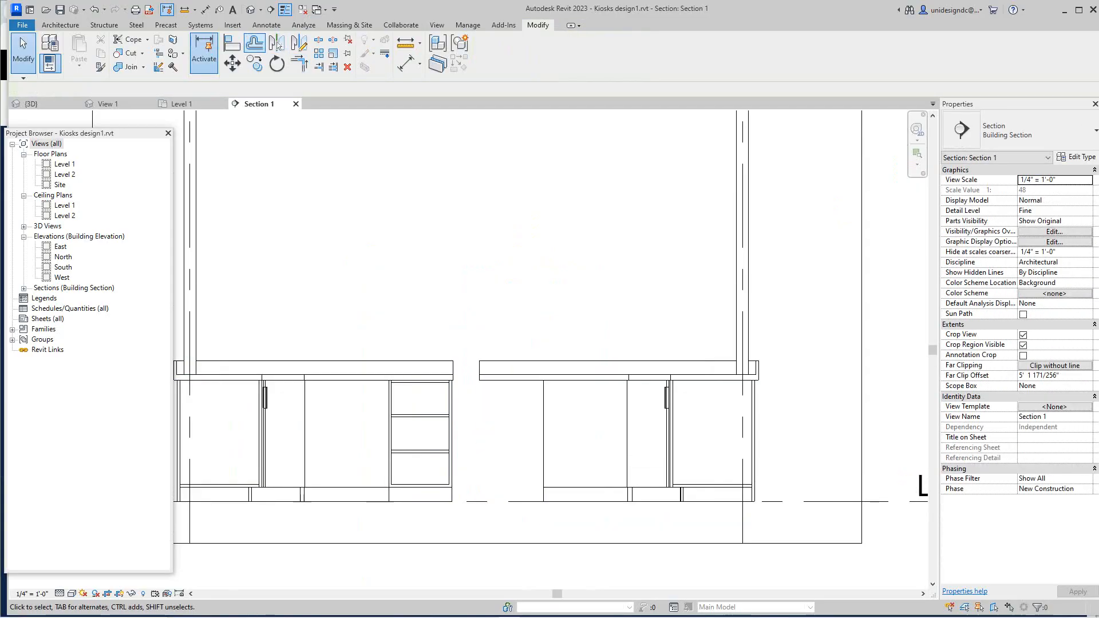
Align the remaining open-shelf cabinet's side with the neighbouring blank cabinet's left face, filling the gap in the base run
left_click(232, 43)
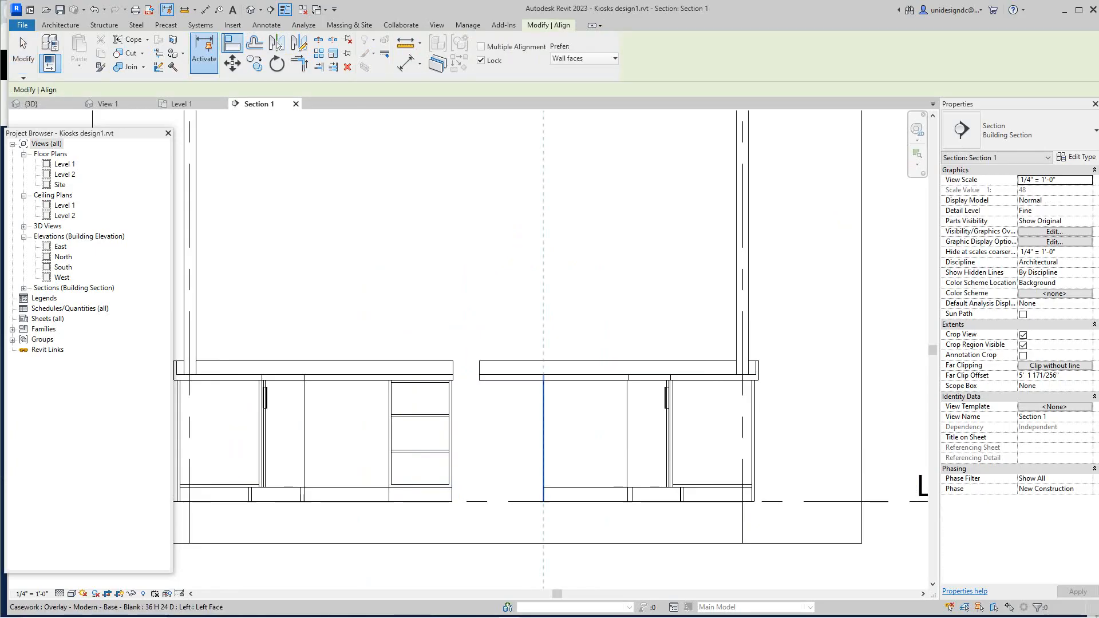
left_click(452, 435)
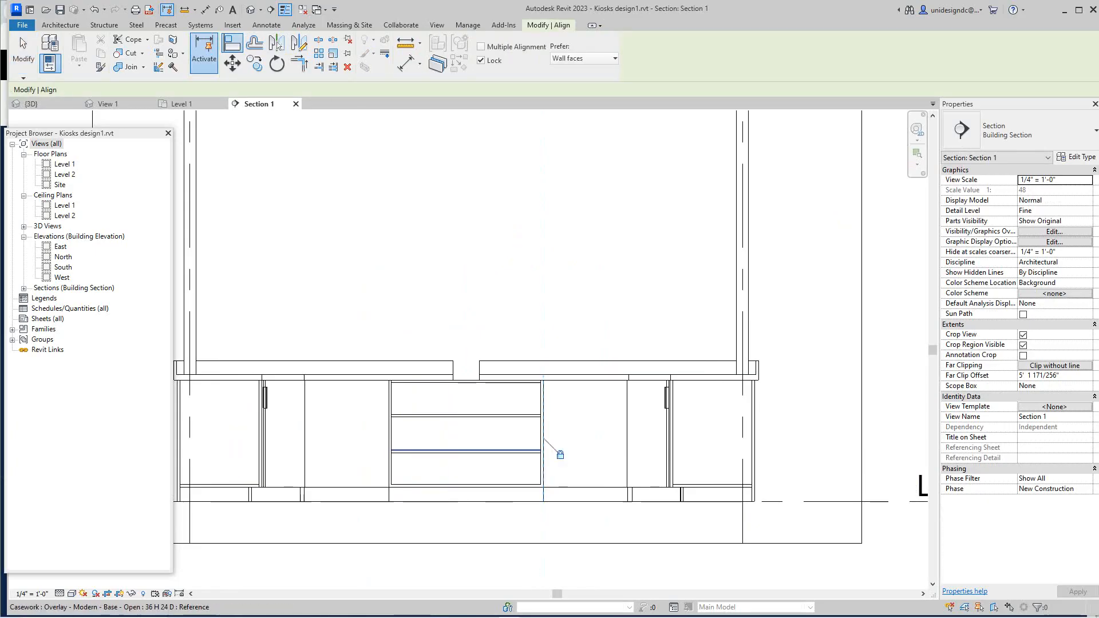
right_click(491, 304)
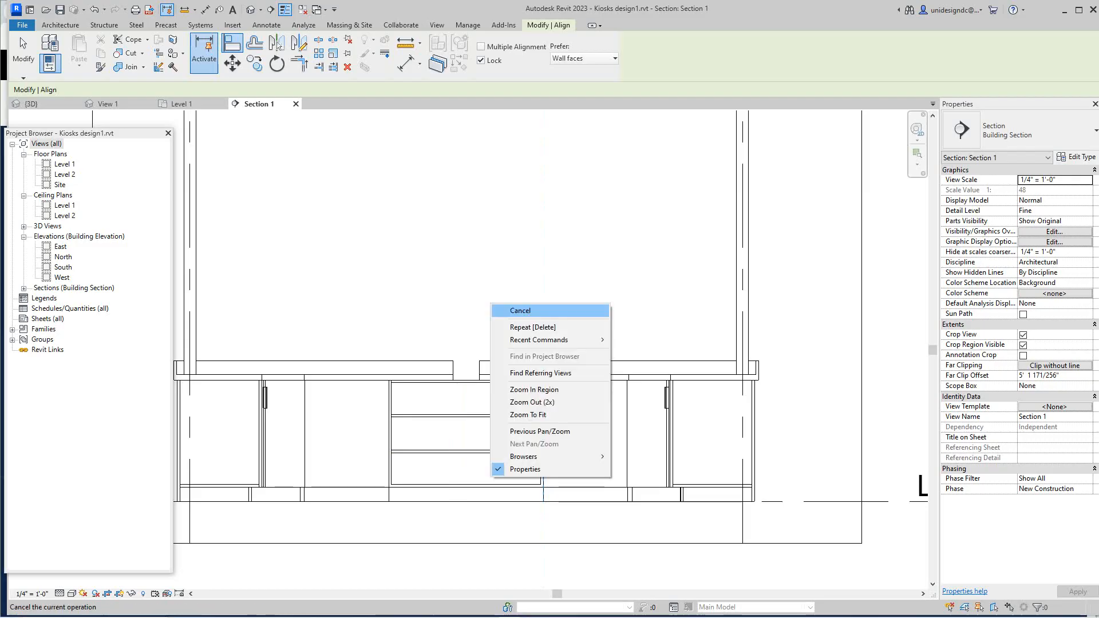
left_click(512, 310)
Examine the whole section between grids b and a, including the base cabinets and the countertops above them
scroll(471, 318, "down", 2)
middle_click_drag(543, 386, 554, 401)
scroll(553, 400, "up", 2)
scroll(553, 401, "down", 2)
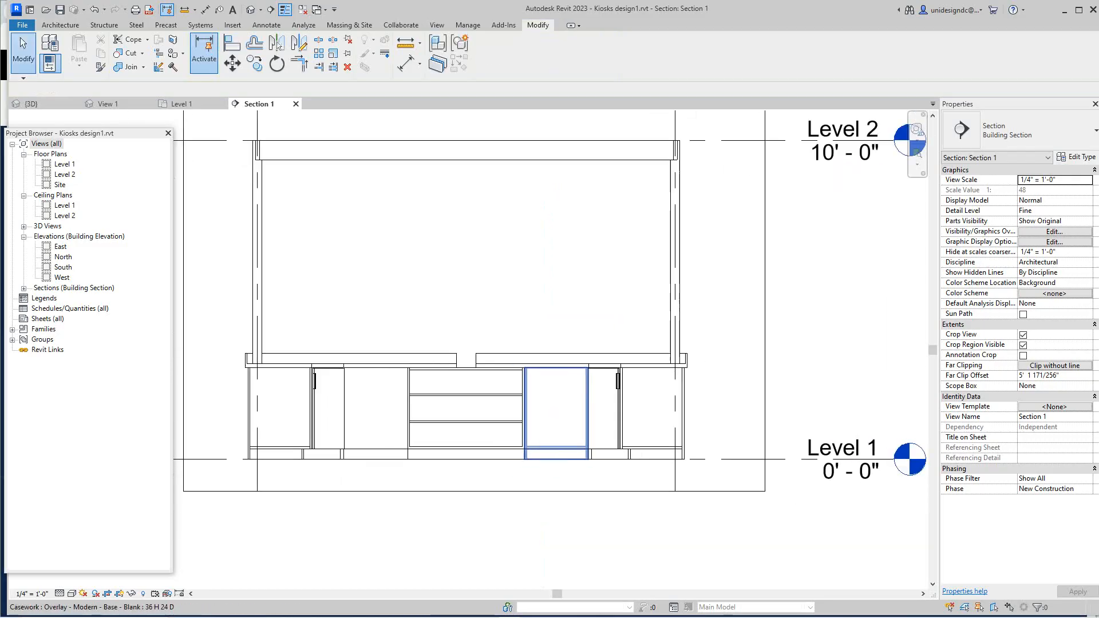
scroll(644, 300, "down", 2)
middle_click_drag(643, 301, 597, 346)
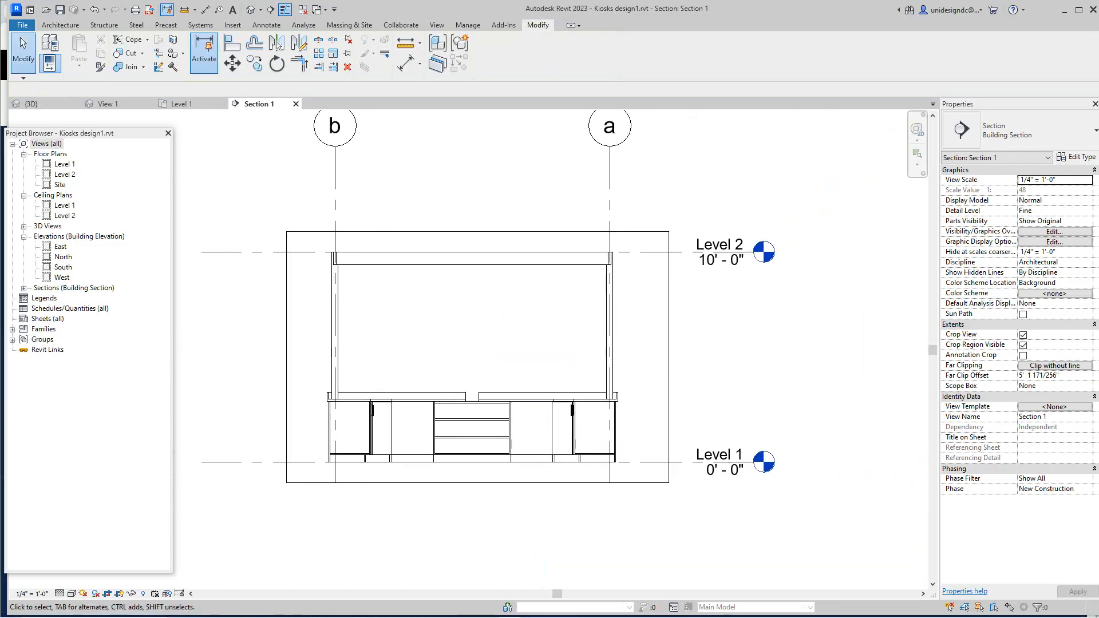
scroll(618, 449, "down", 1)
middle_click_drag(618, 449, 613, 478)
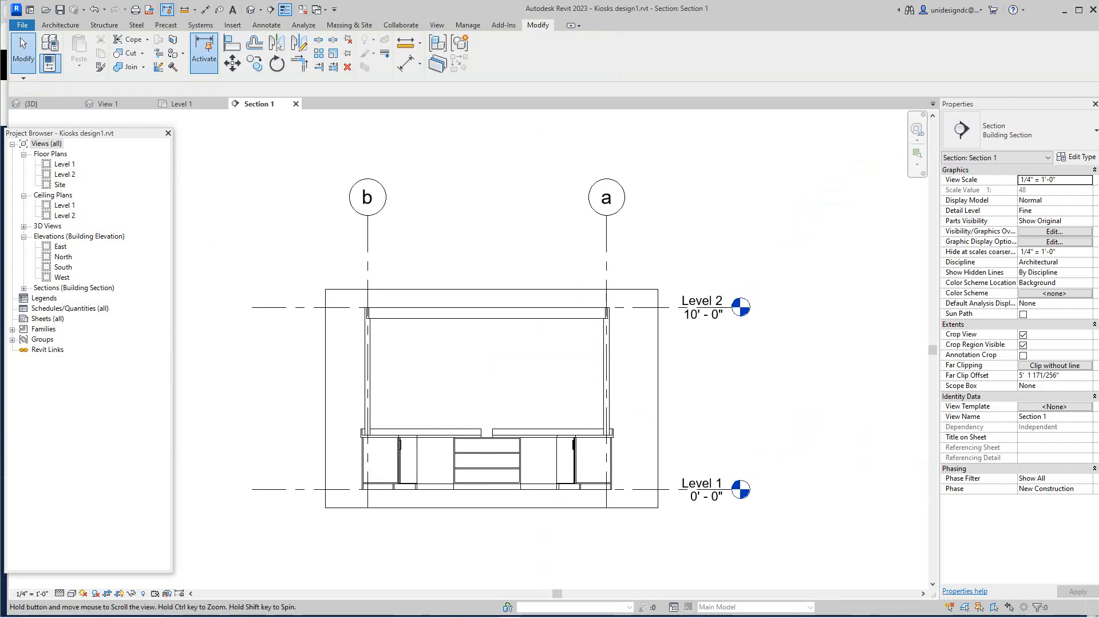
scroll(532, 441, "up", 2)
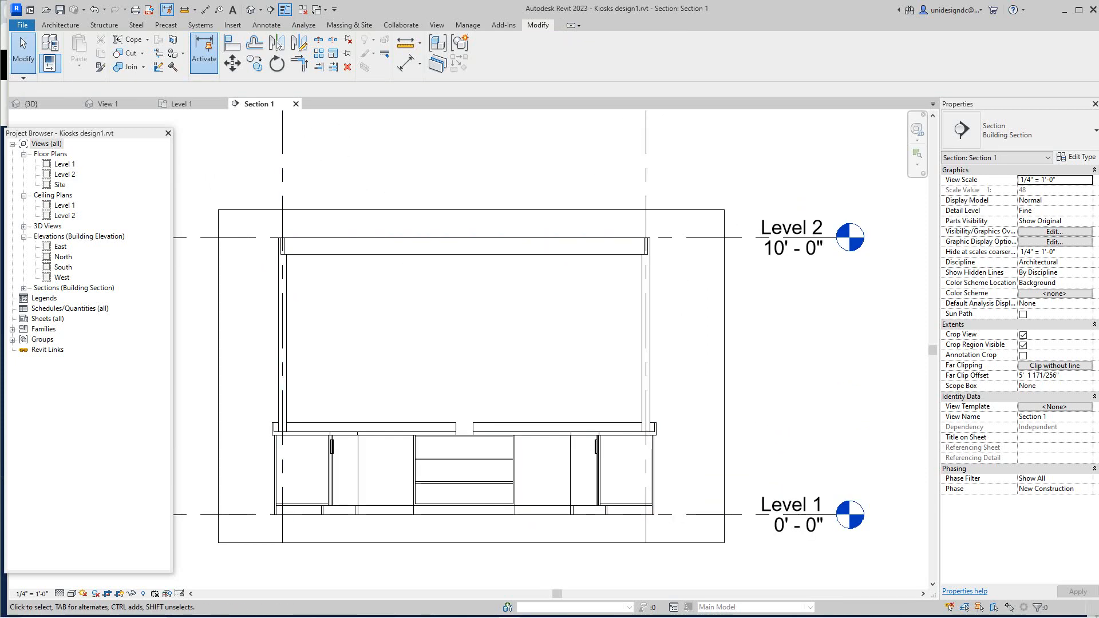
Return to the Level 1 floor plan and inspect the countertop gap along grid 2
double_click(65, 164)
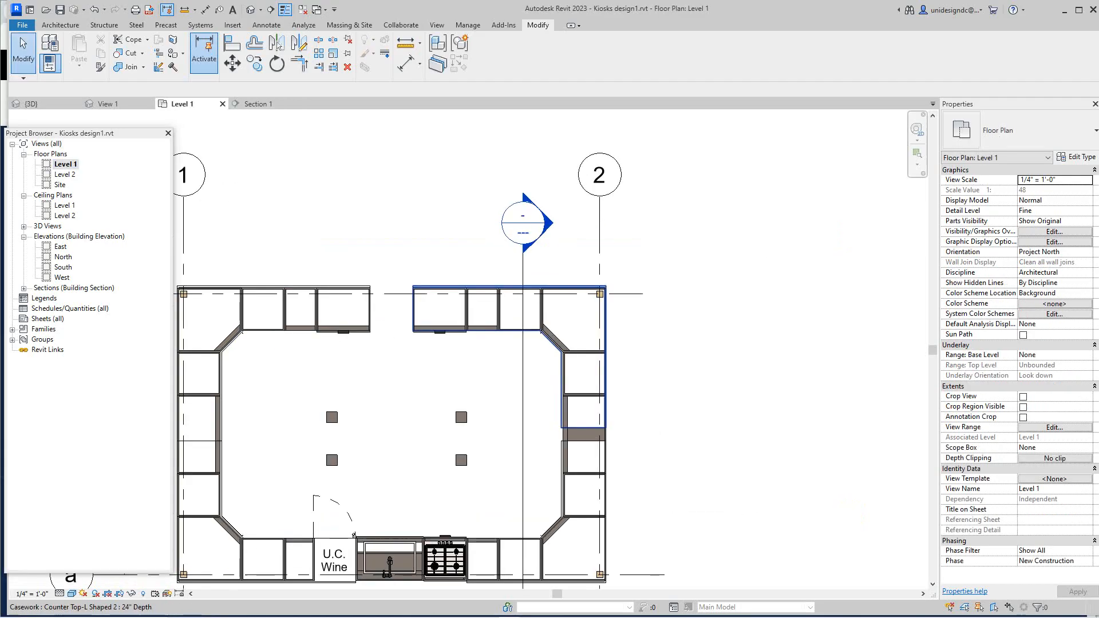
scroll(599, 421, "up", 2)
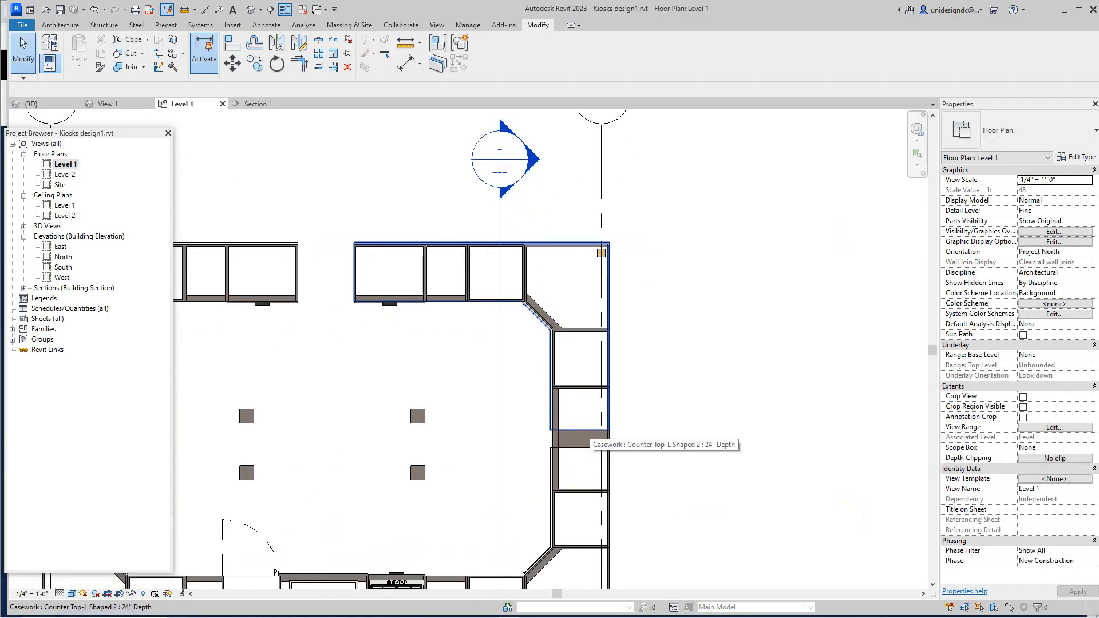
left_click(590, 429)
scroll(590, 430, "up", 2)
left_click(701, 439)
scroll(703, 438, "down", 1)
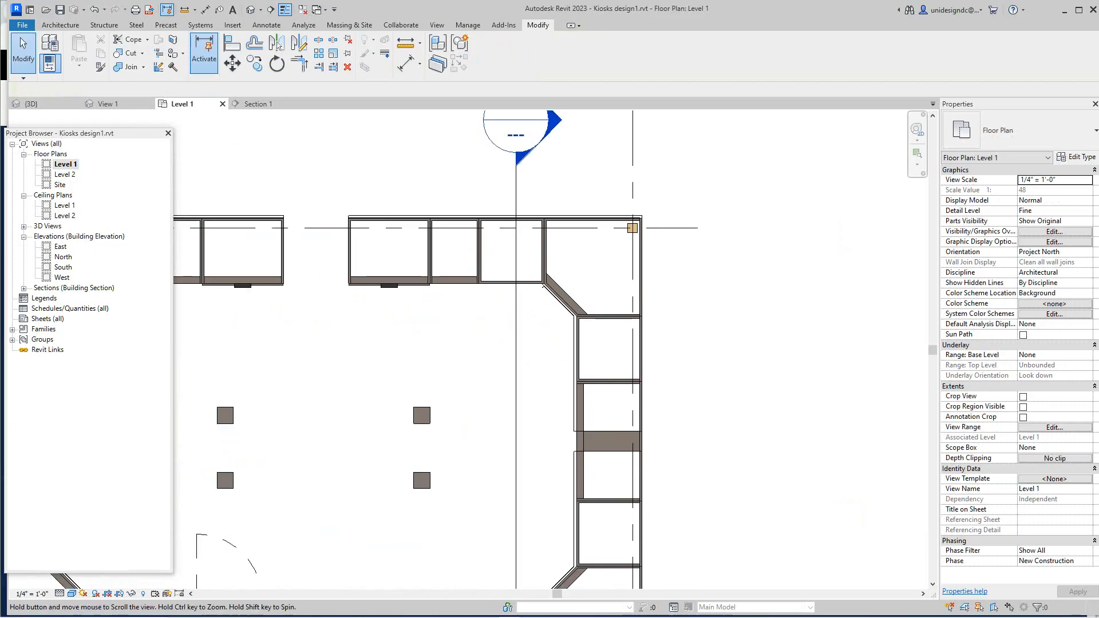
scroll(874, 342, "down", 3)
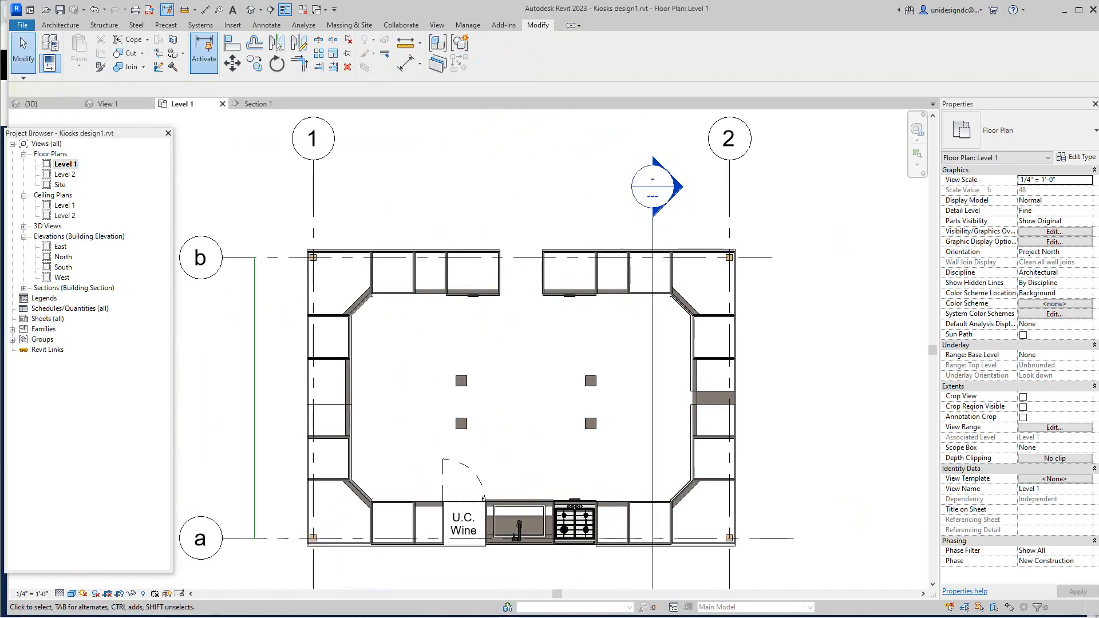
Align the upper L-shaped countertop's end with the lower countertop's end along grid 2, closing the gap between them
scroll(762, 404, "up", 2)
key("a")
key("l")
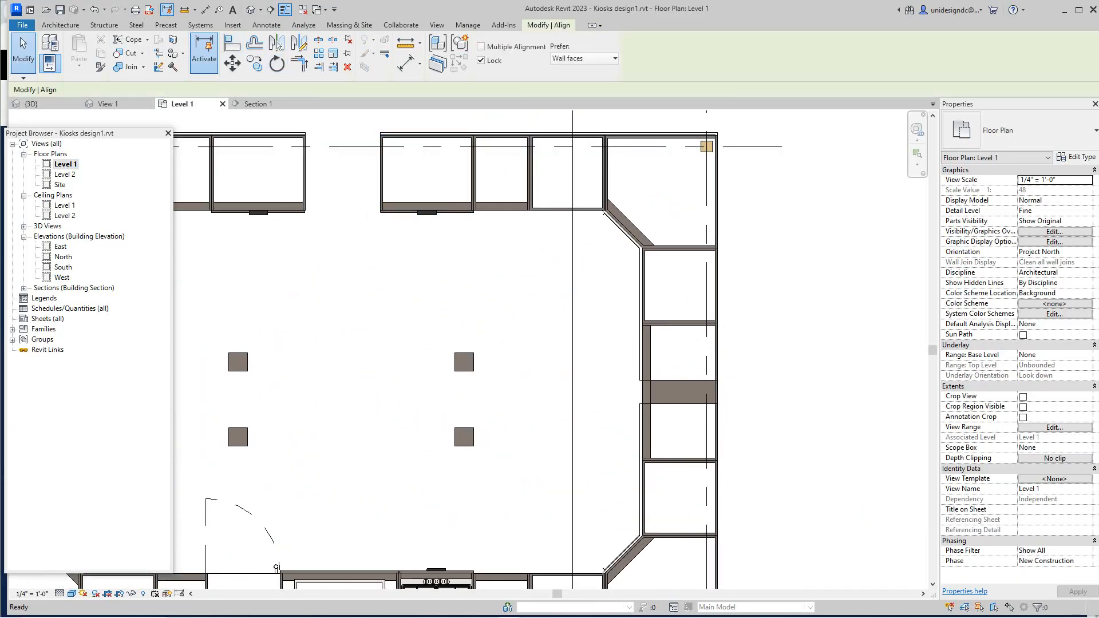
scroll(547, 374, "up", 1)
left_click(723, 412)
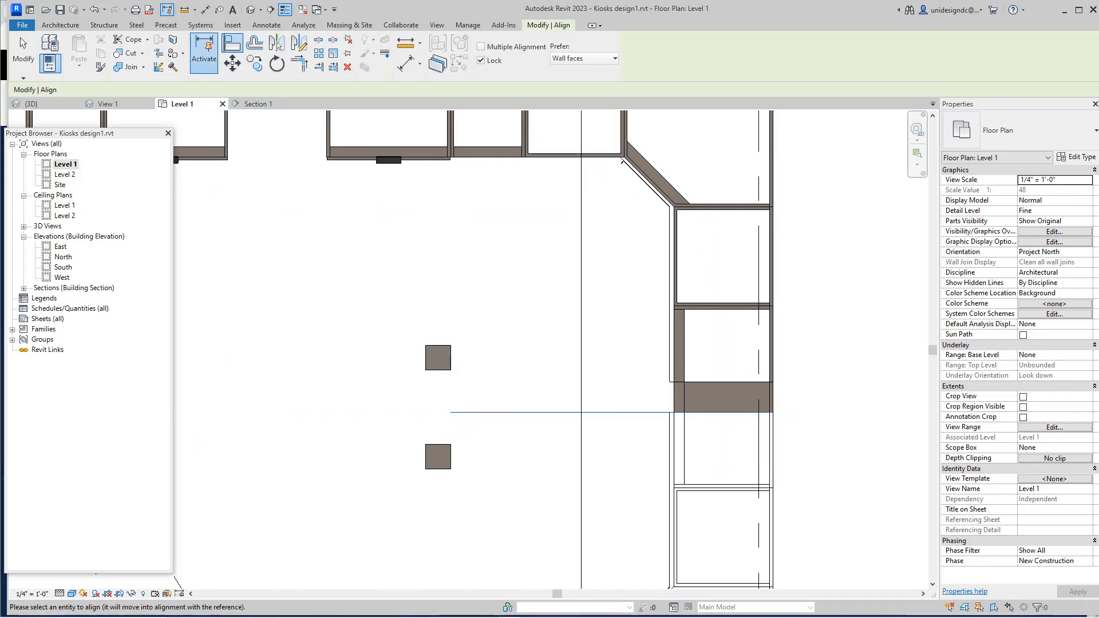
left_click(722, 382)
Examine the complete kiosk plan between grids 1 and 2, checking the countertops and cabinet runs on all sides
scroll(758, 379, "down", 2)
scroll(600, 371, "down", 1)
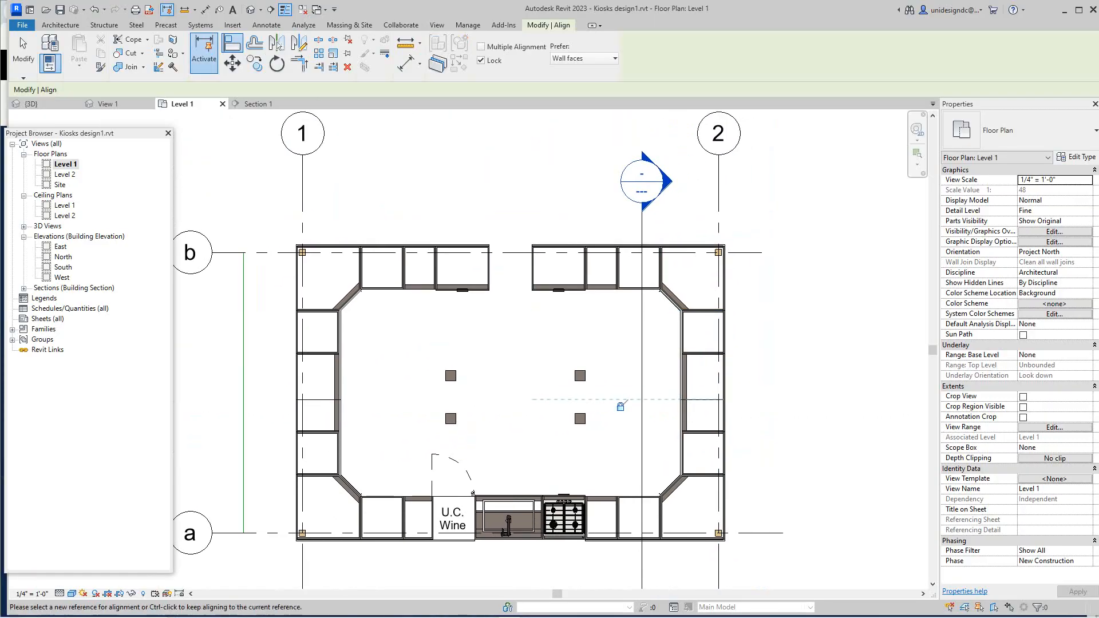
scroll(664, 314, "down", 1)
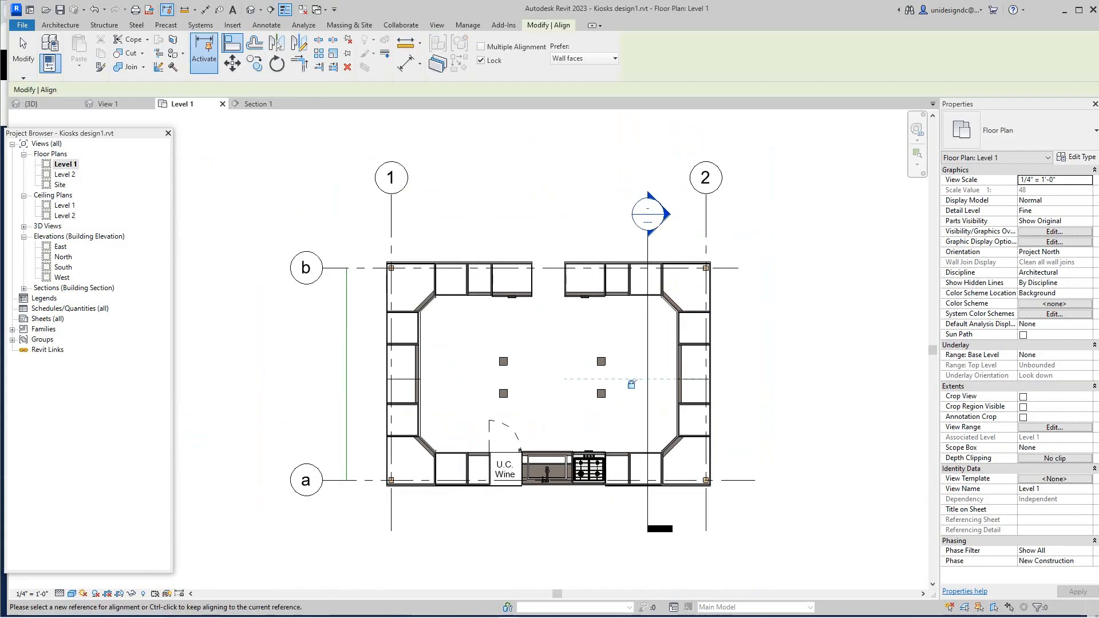
scroll(608, 449, "up", 1)
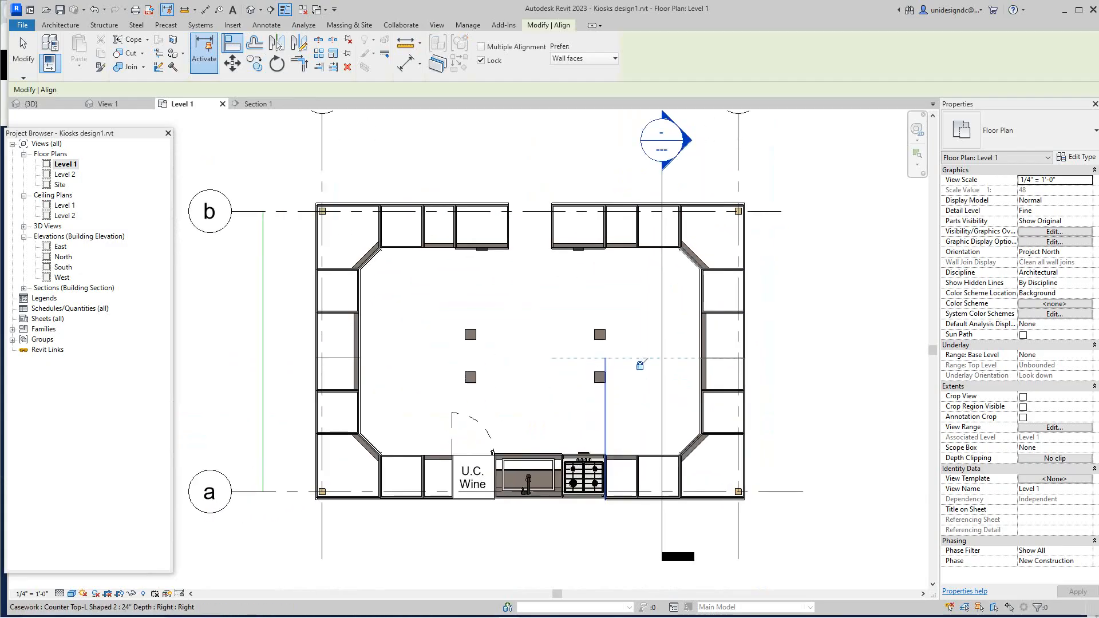
scroll(608, 449, "down", 1)
middle_click_drag(608, 449, 571, 477)
scroll(523, 343, "up", 1)
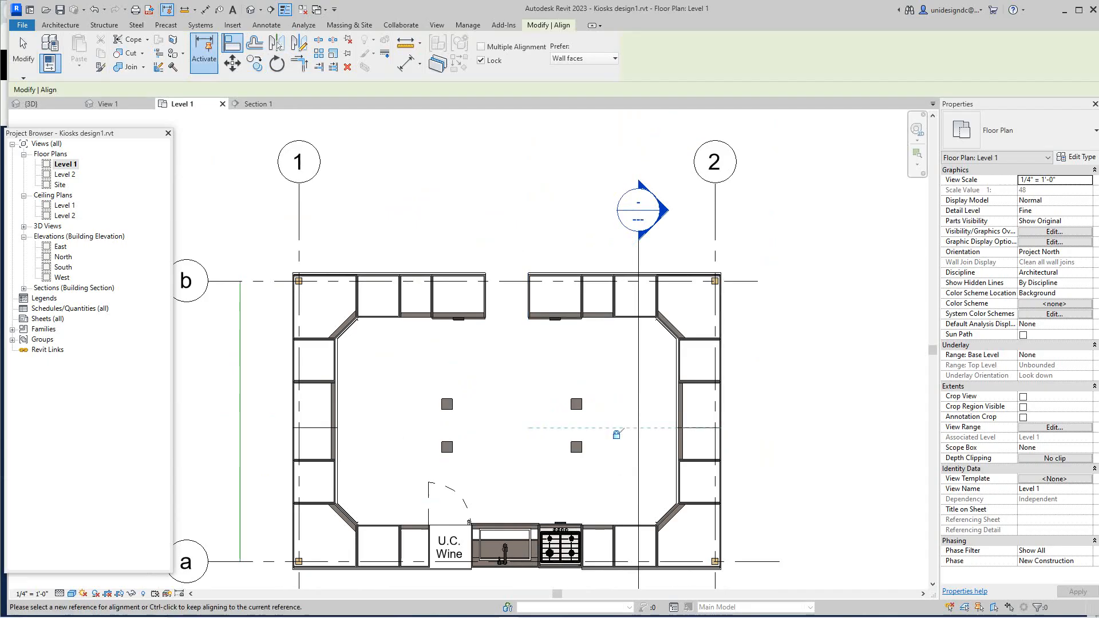
scroll(485, 404, "down", 1)
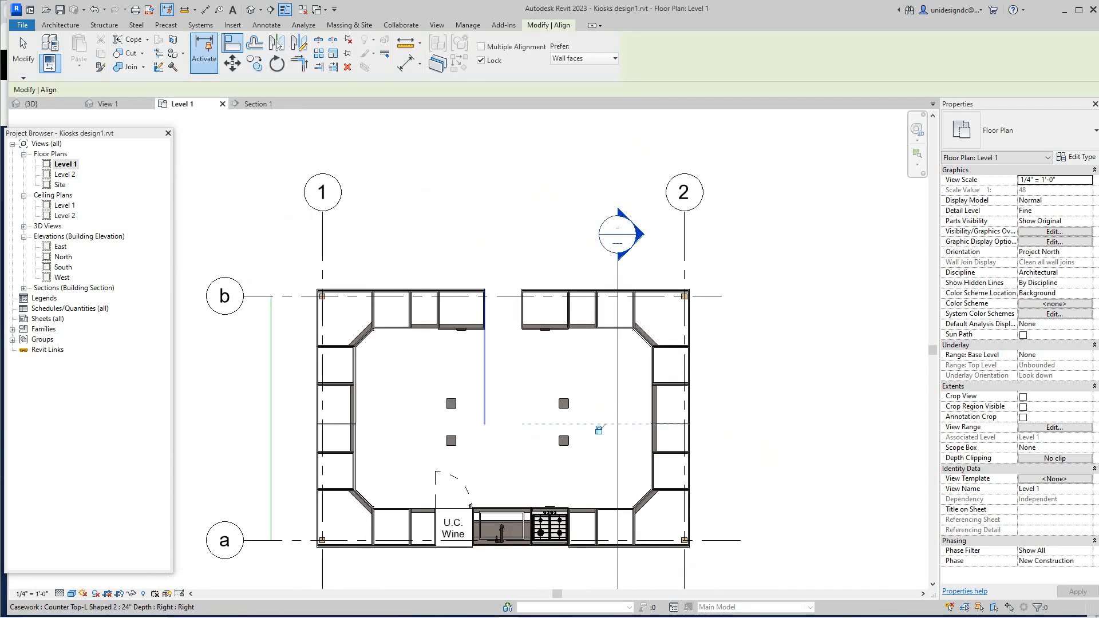
middle_click_drag(602, 425, 653, 423)
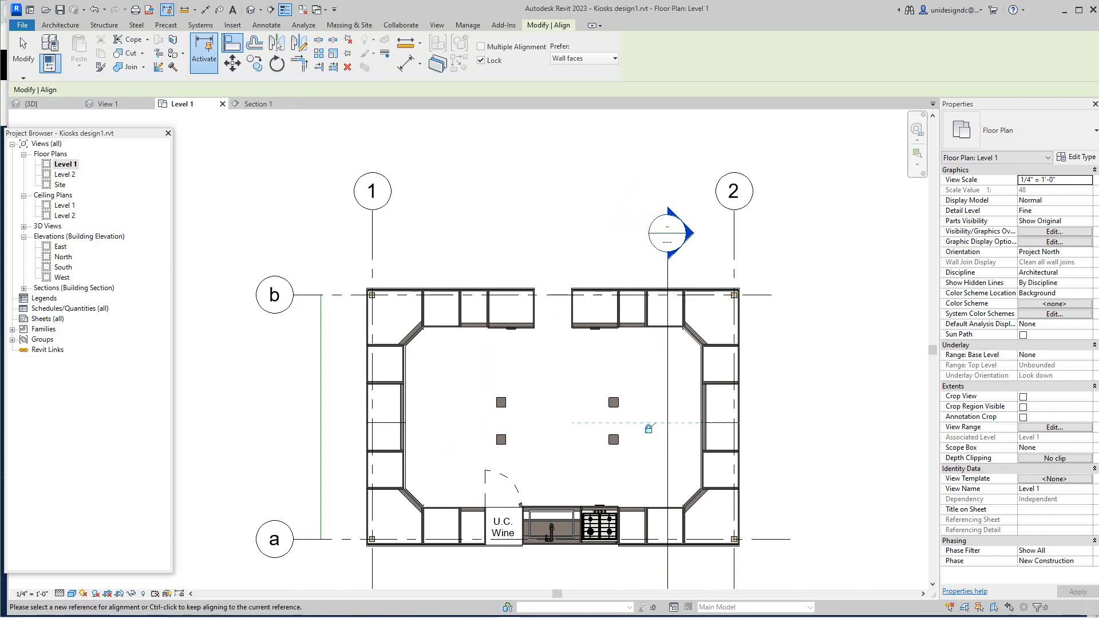
Open the default 3D view and examine the kiosk's countertops and cabinets from several sides, including the straight left view
left_click(250, 9)
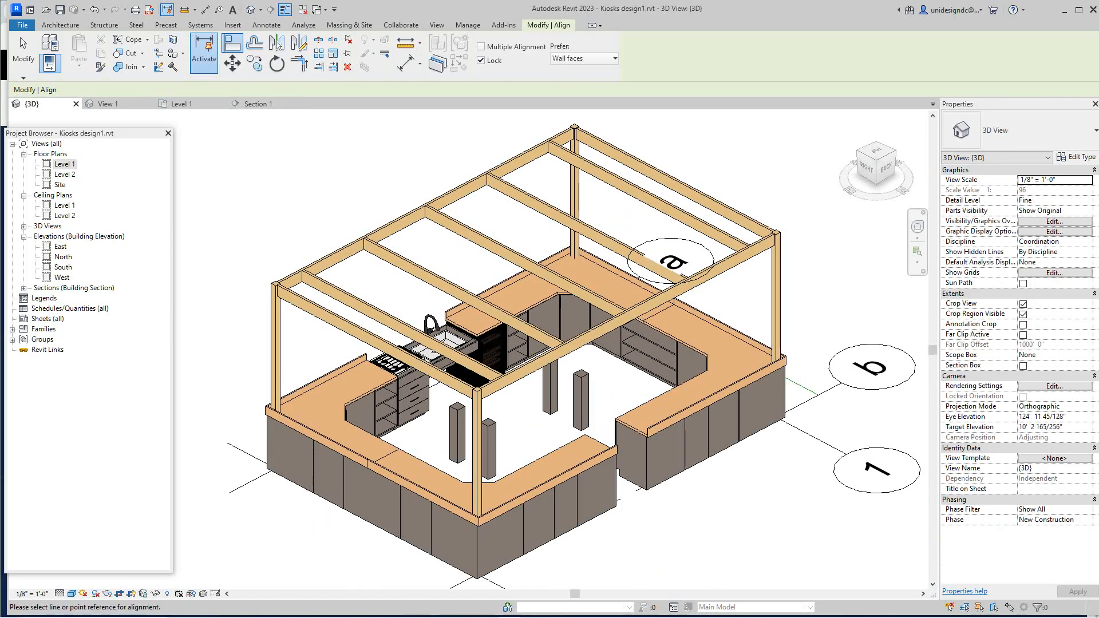
scroll(552, 508, "down", 3)
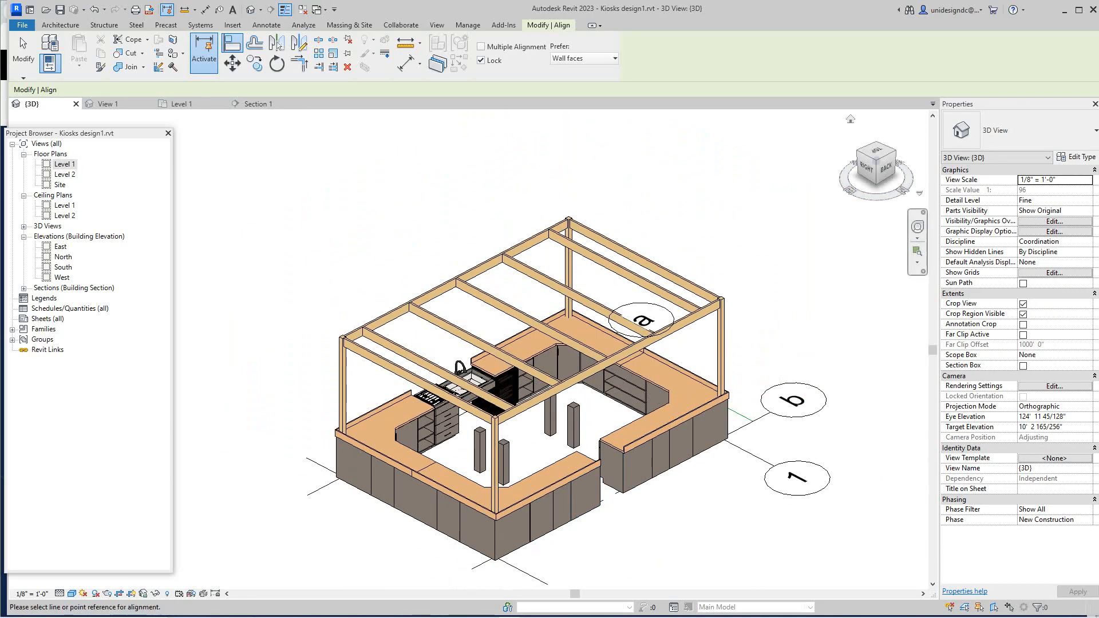
mouse_move(886, 167)
left_mouse_down()
mouse_move(842, 143)
mouse_move(807, 174)
left_mouse_up()
middle_click_drag(550, 296, 681, 320, "shift")
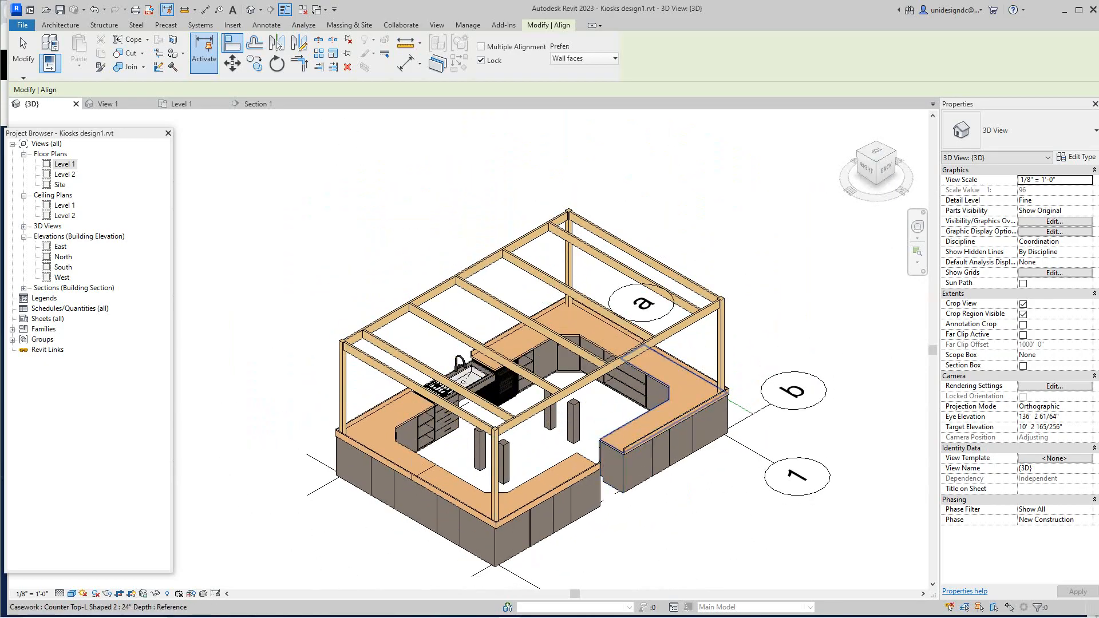
scroll(633, 464, "up", 2)
scroll(629, 457, "down", 2)
left_click_drag(866, 167, 785, 154)
scroll(567, 467, "up", 2)
scroll(455, 463, "down", 2)
middle_click_drag(428, 501, 432, 514)
scroll(432, 515, "up", 3)
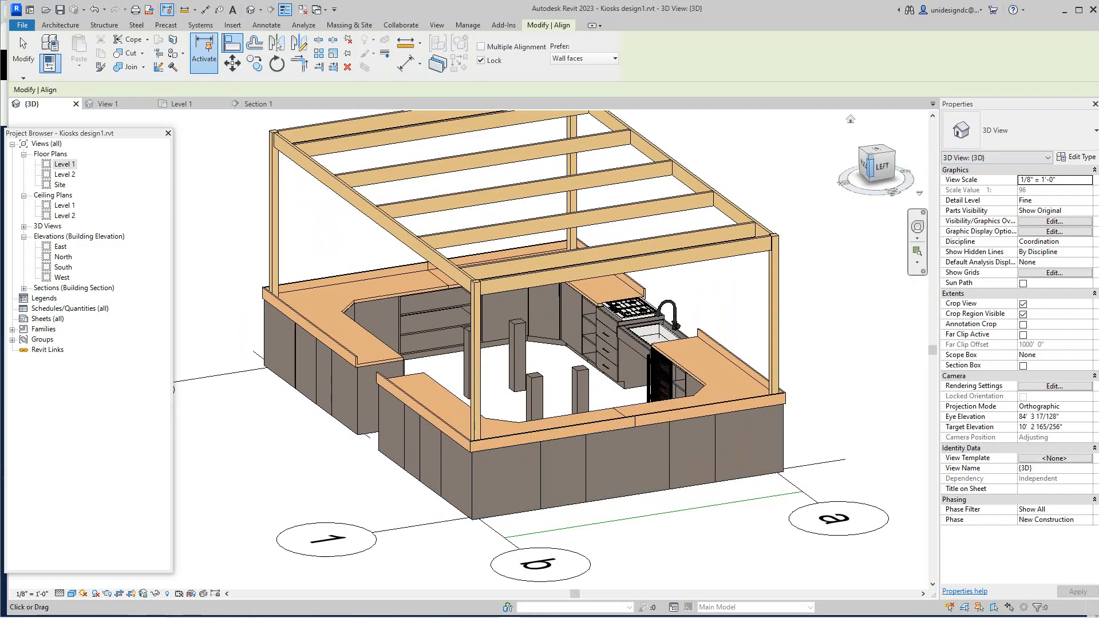
left_click(882, 167)
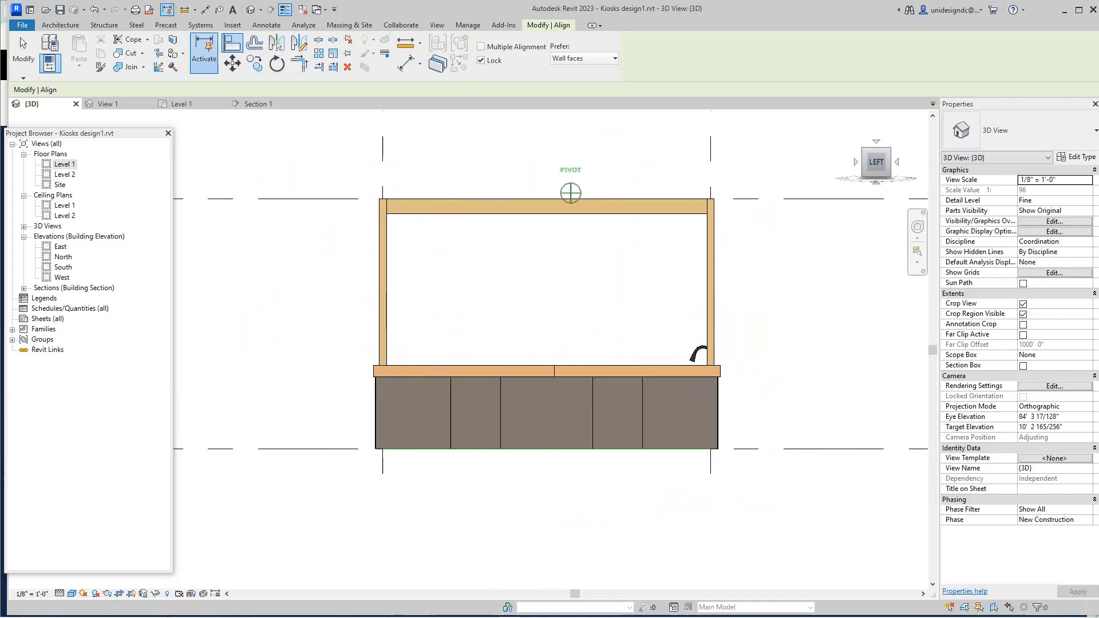
middle_click_drag(571, 193, 697, 267, "shift")
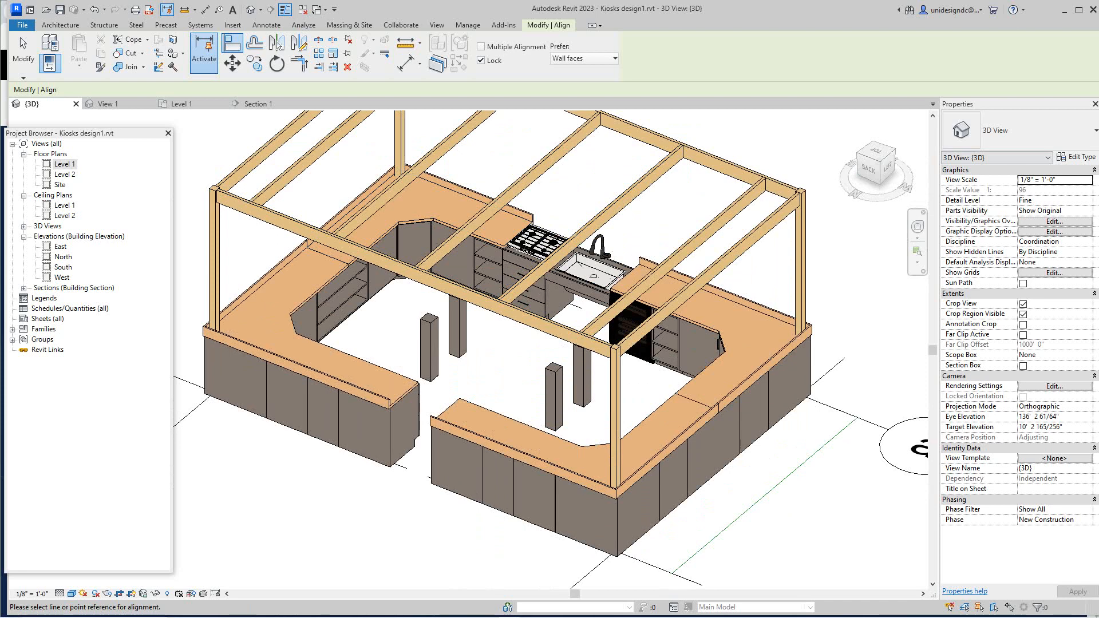
Return to the Level 1 plan and measure the opening between the countertop ends along grid b, without placing the dimension
left_click(64, 164)
double_click(64, 163)
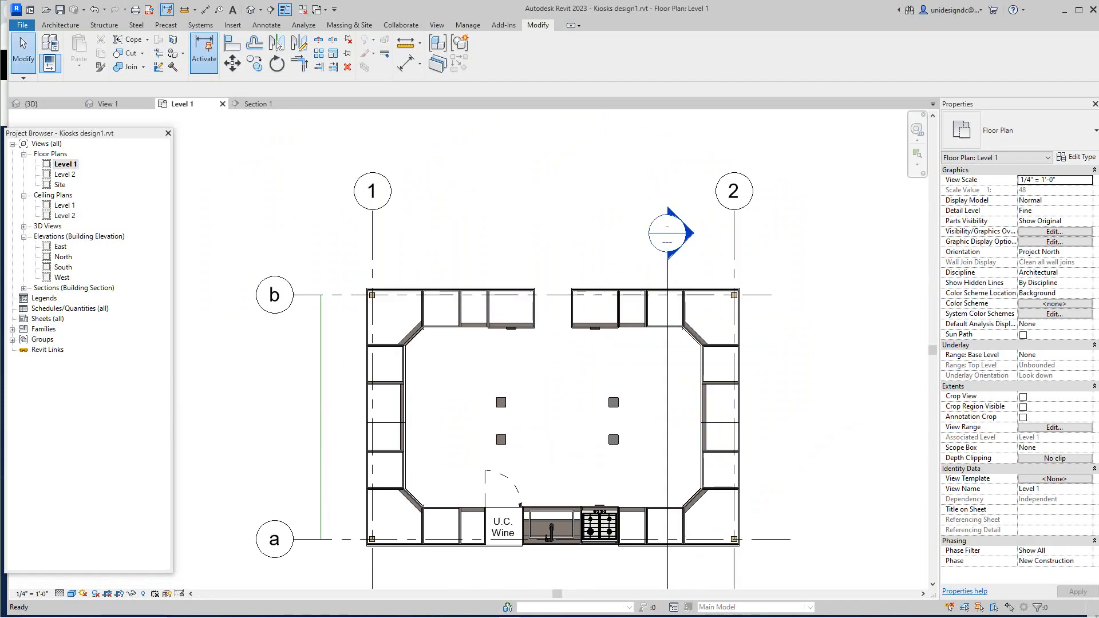
scroll(501, 297, "up", 2)
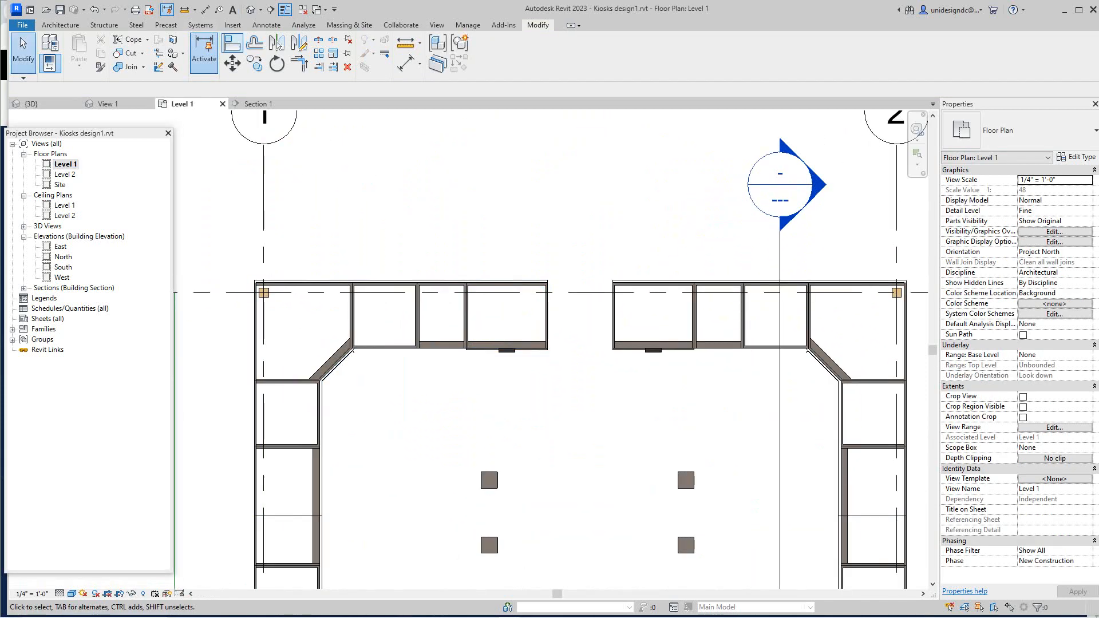
left_click(204, 10)
scroll(532, 252, "up", 2)
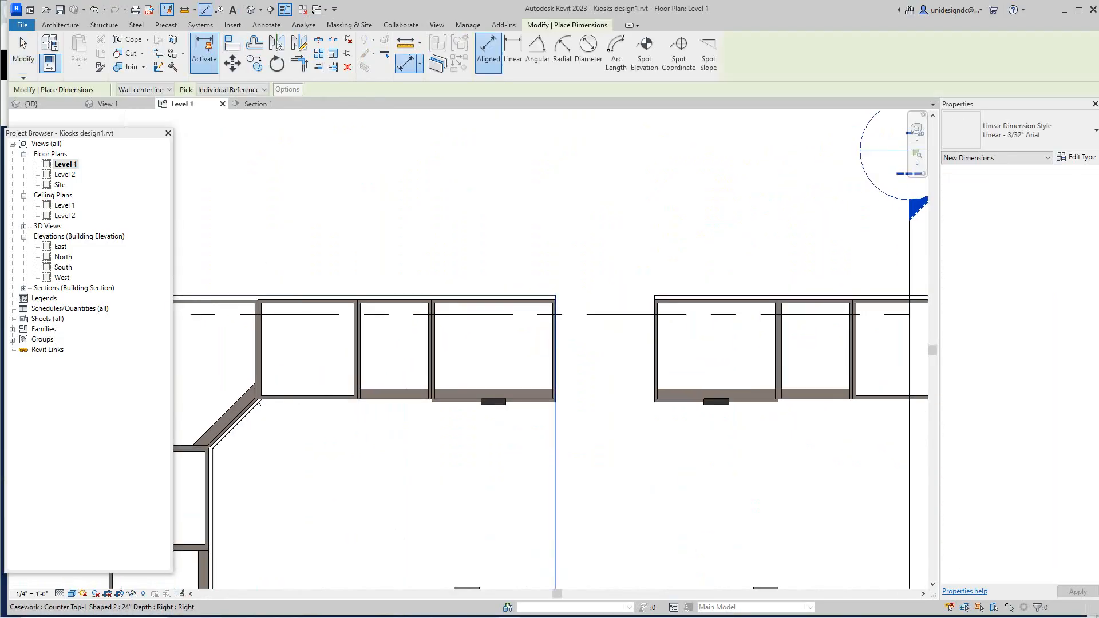
left_click(554, 435)
left_click(655, 435)
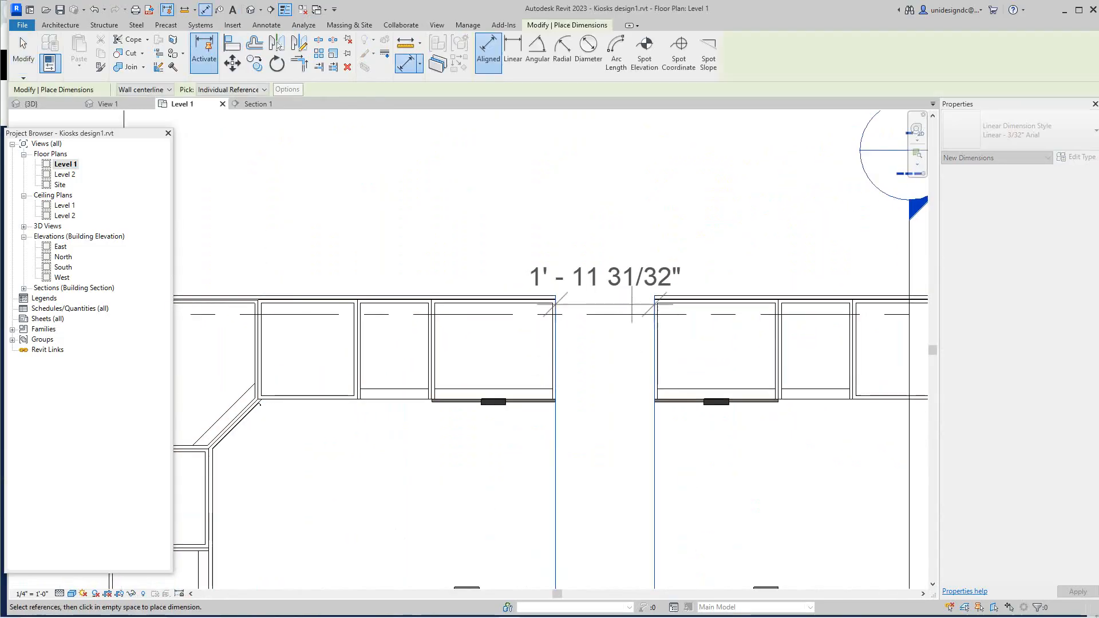
right_click(606, 217)
left_click(620, 225)
scroll(611, 240, "down", 3)
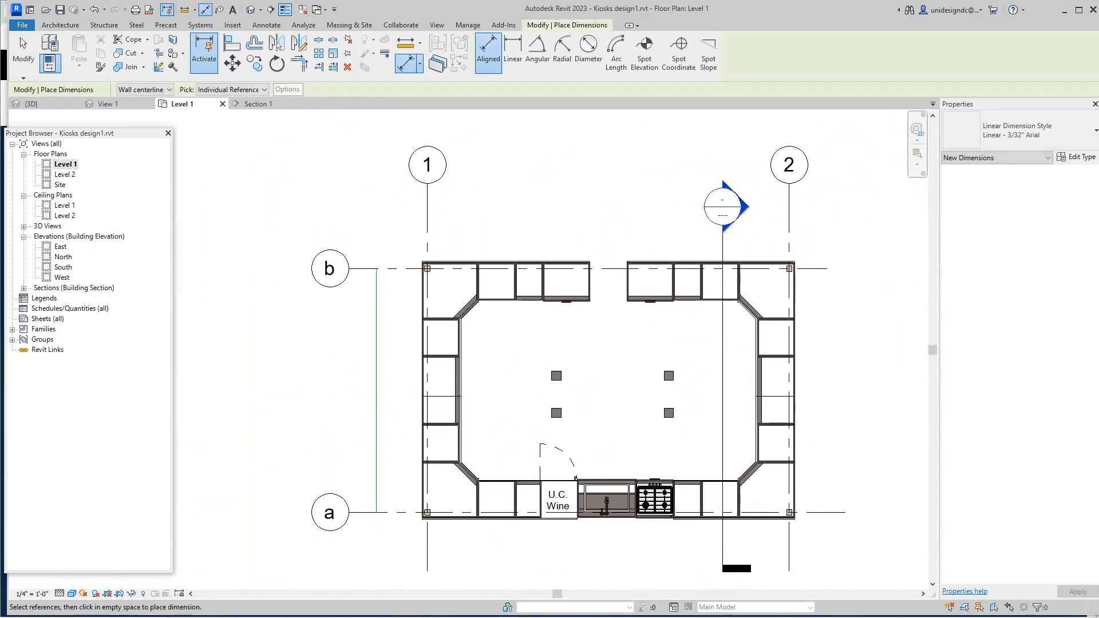
Make a copy of the vertical section line rotated 90 degrees, so the copy runs horizontally across the kiosk plan
key("Escape")
left_click(723, 339)
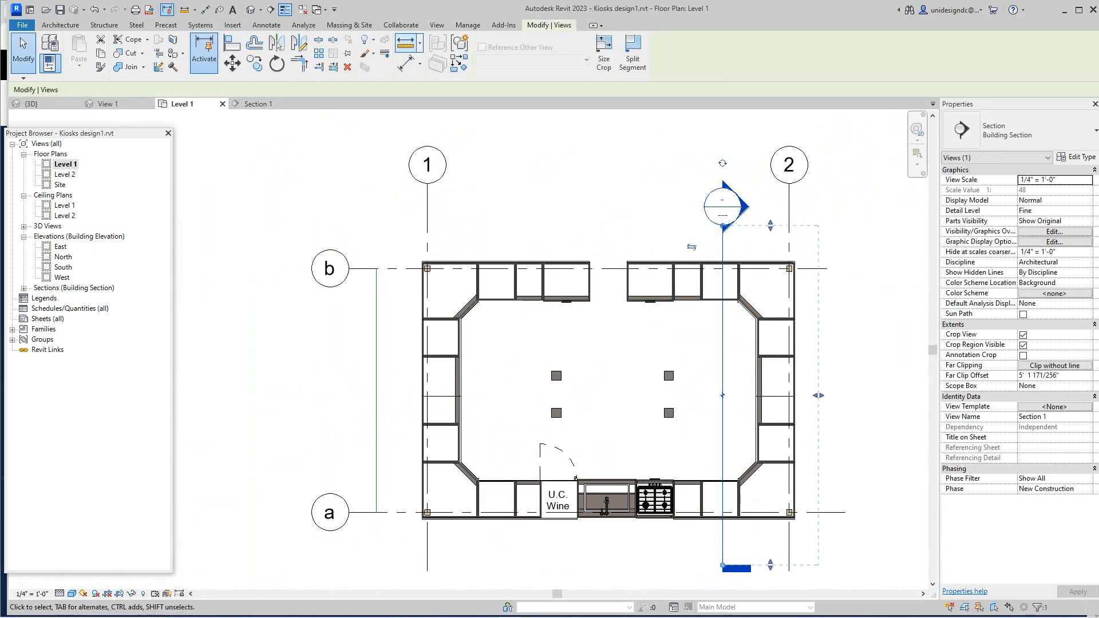
left_click(276, 63)
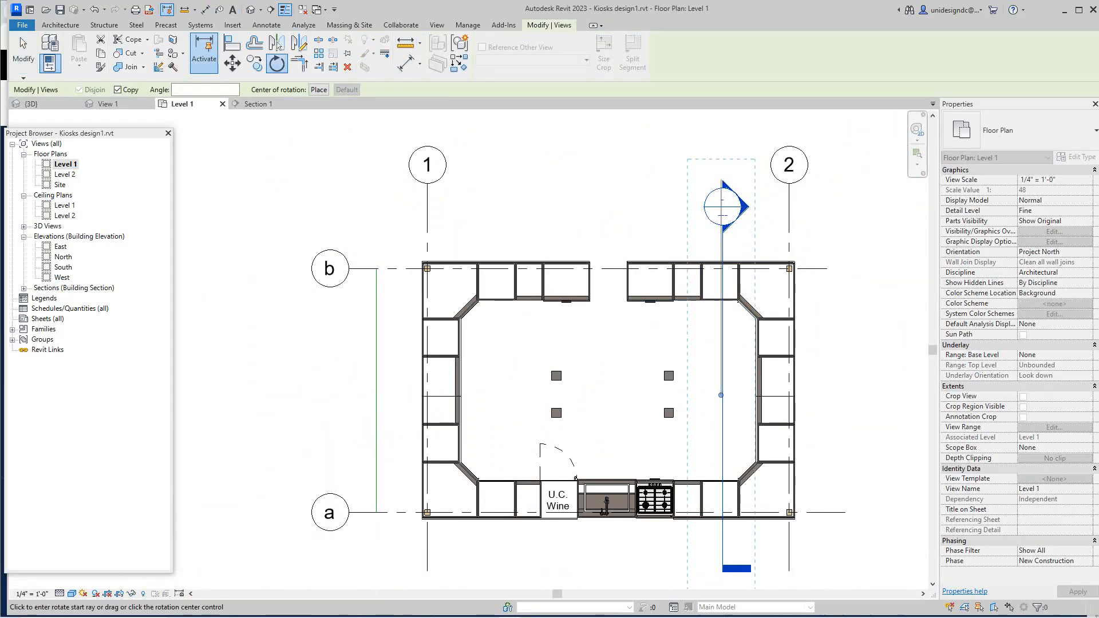
left_click(721, 300)
left_click(614, 395)
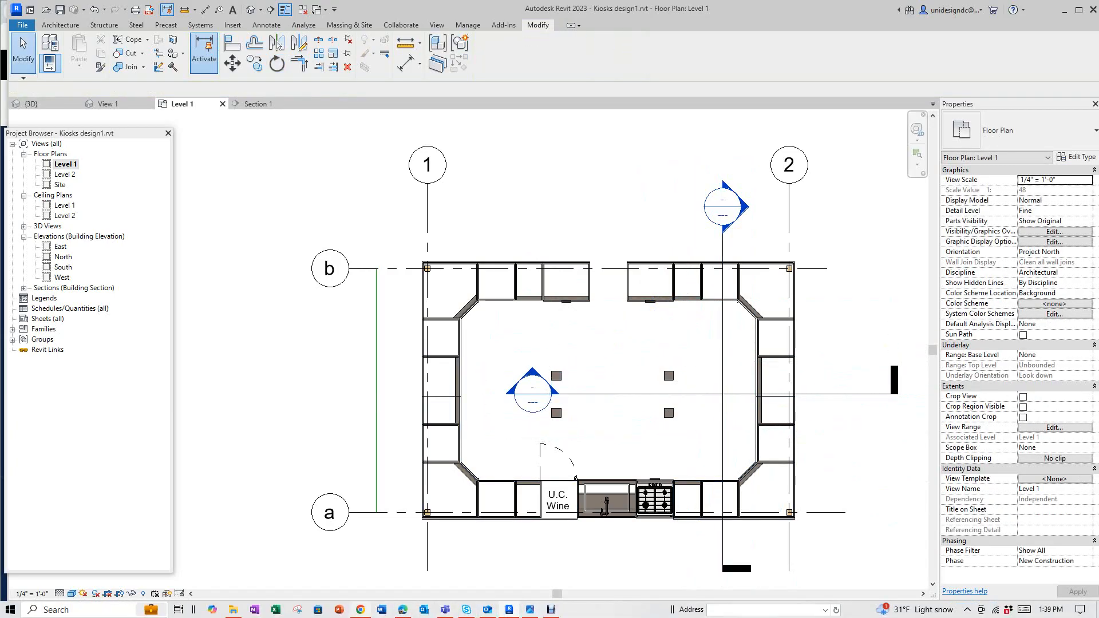
Switch to Chrome and look through the Revit family free downloads page
mouse_move(360, 610)
left_click(362, 558)
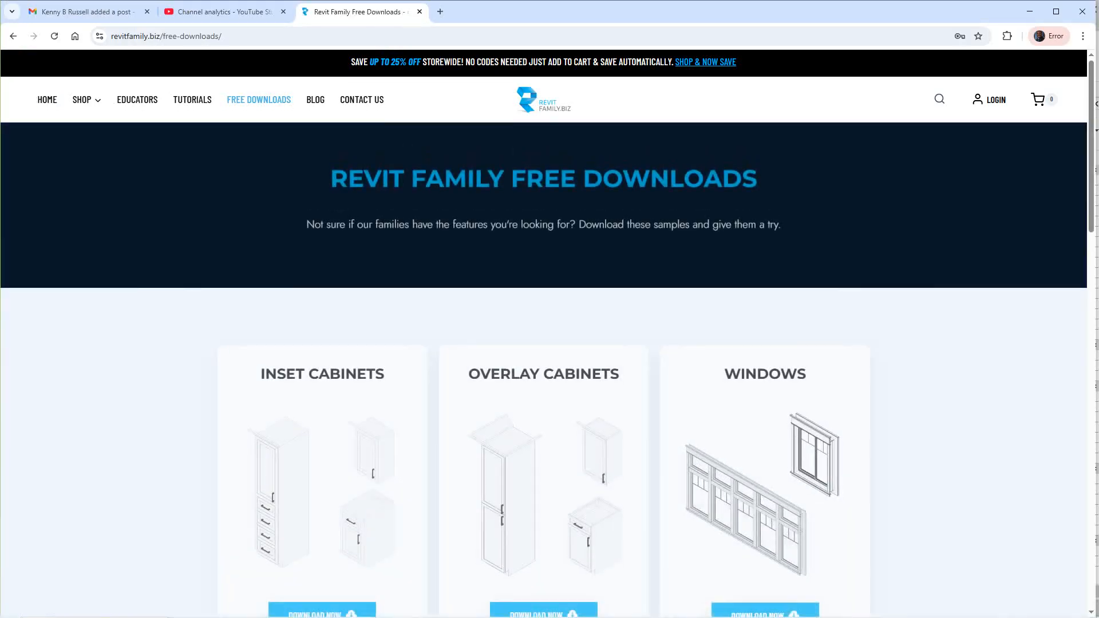
scroll(544, 332, "down", 5)
scroll(543, 355, "down", 5)
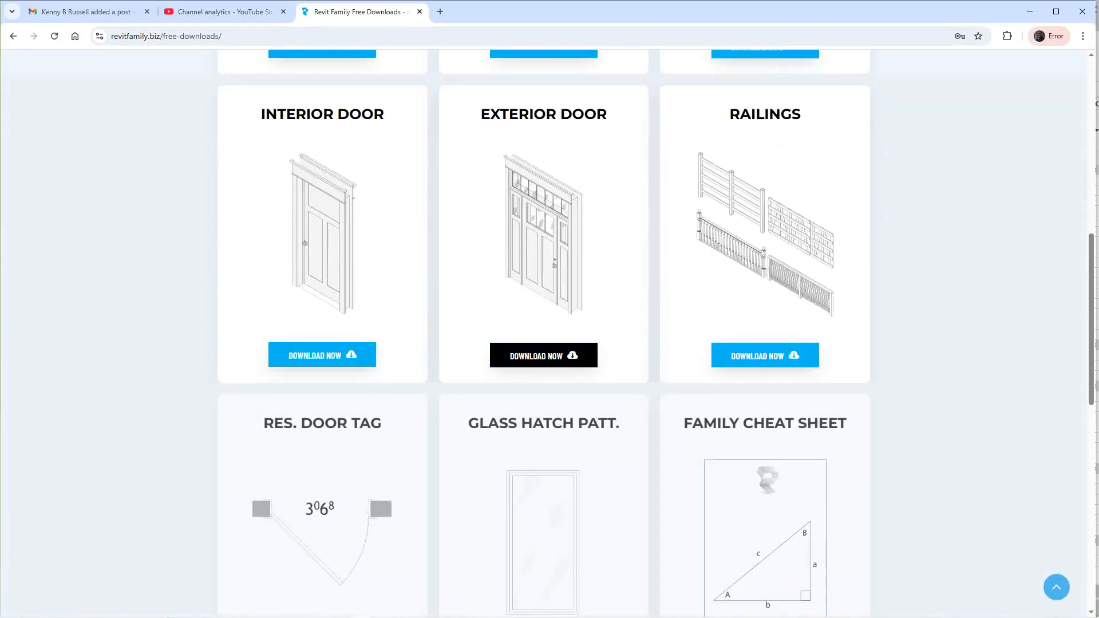
scroll(544, 355, "down", 5)
scroll(543, 355, "up", 15)
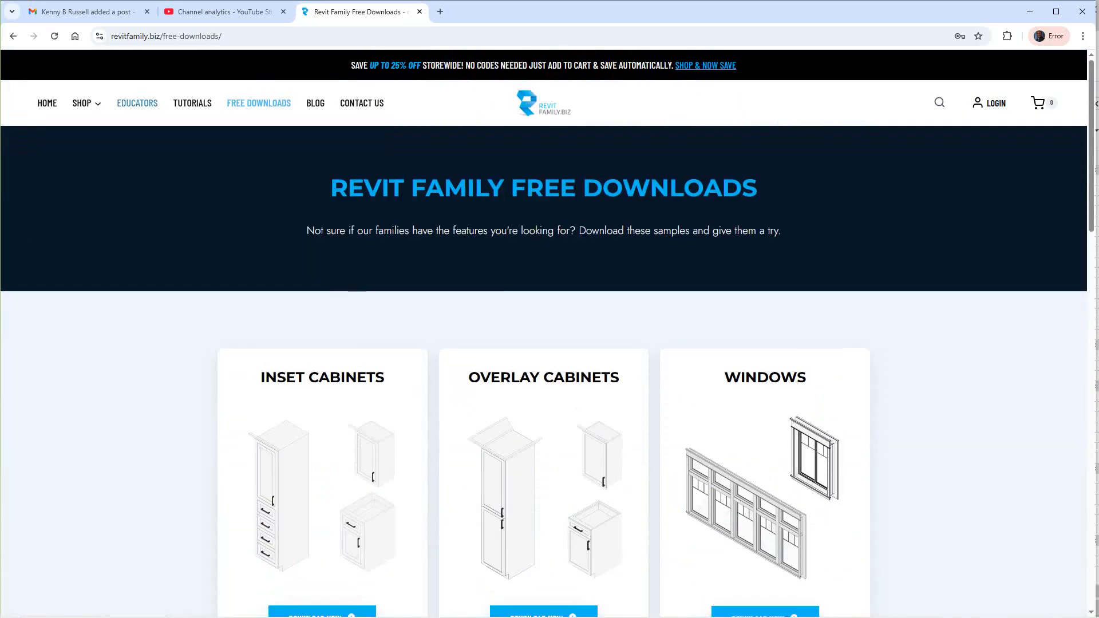
Open the shop's Revit Cabinets page and look through the available cabinet family styles
mouse_move(81, 103)
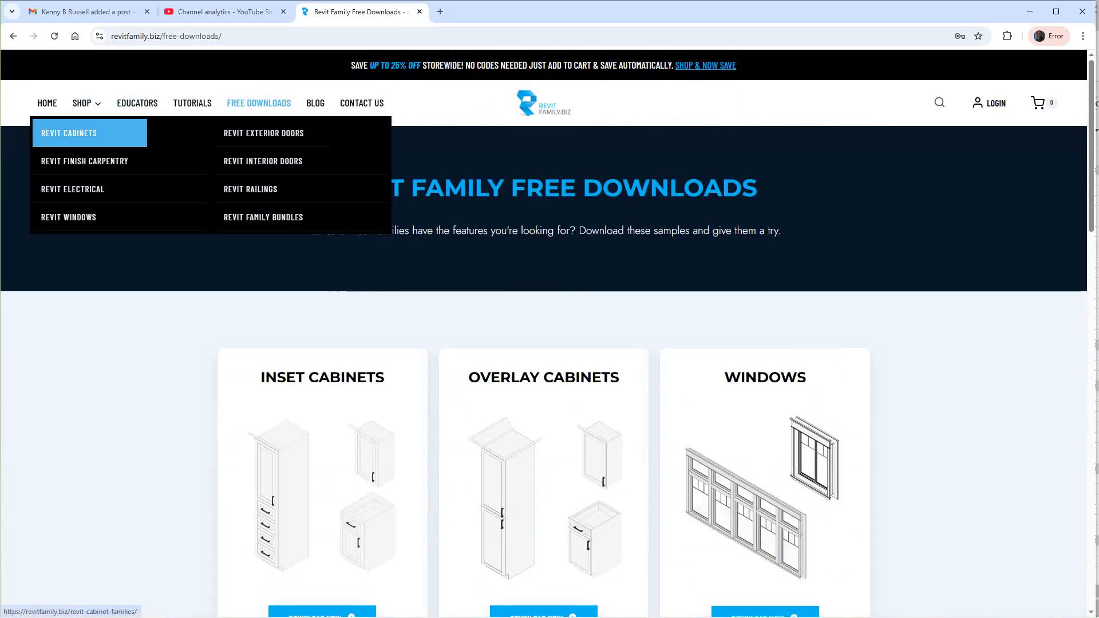
left_click(69, 133)
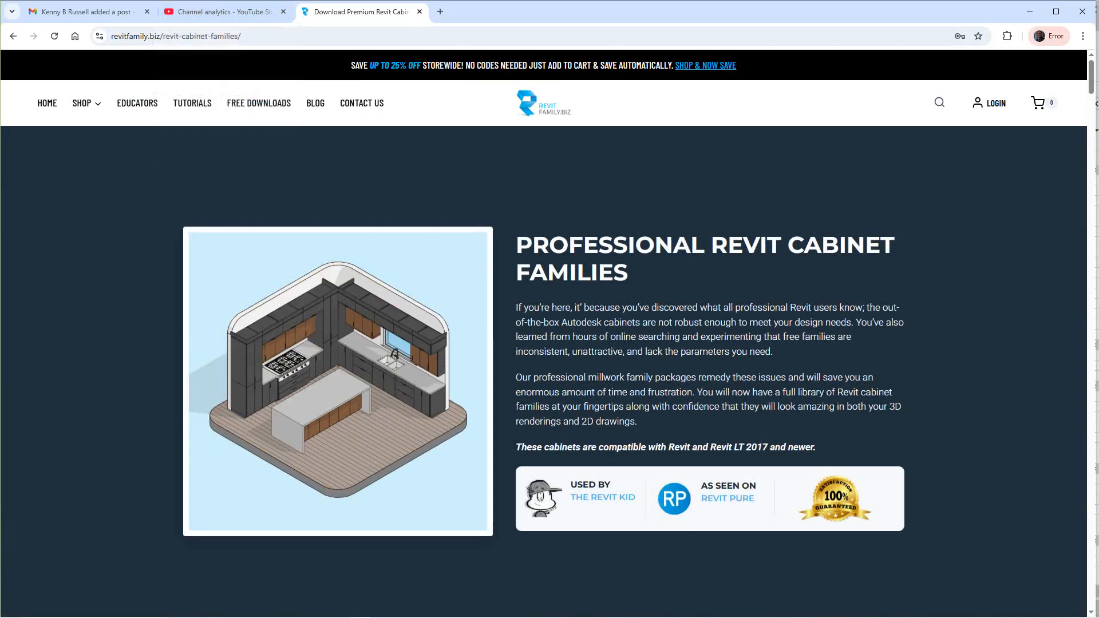
scroll(543, 452, "down", 7)
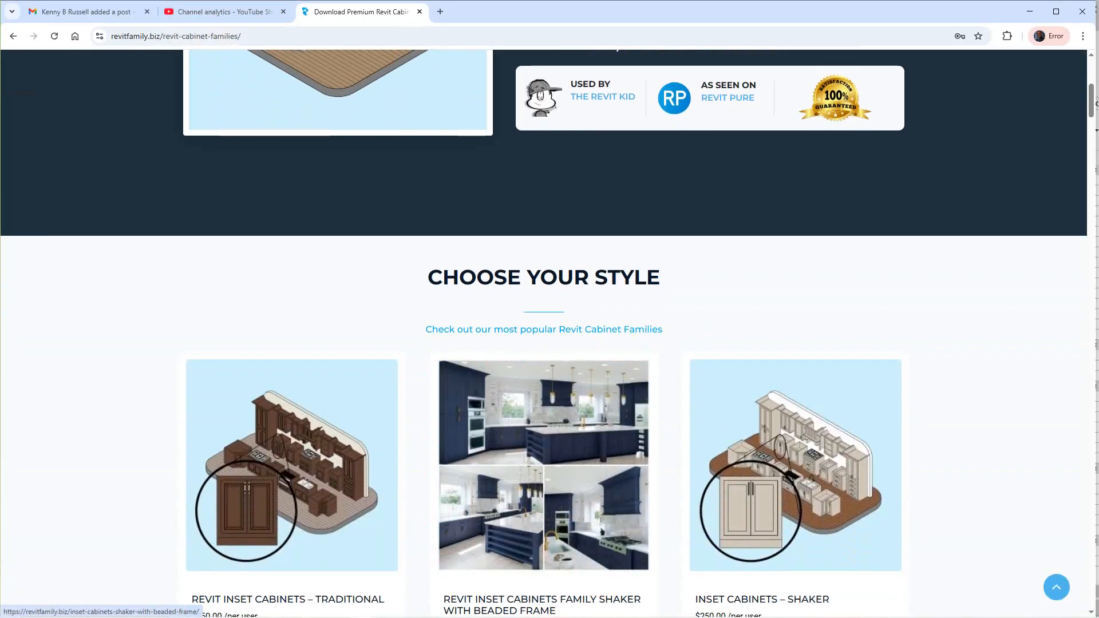
scroll(544, 401, "down", 5)
scroll(544, 401, "up", 12)
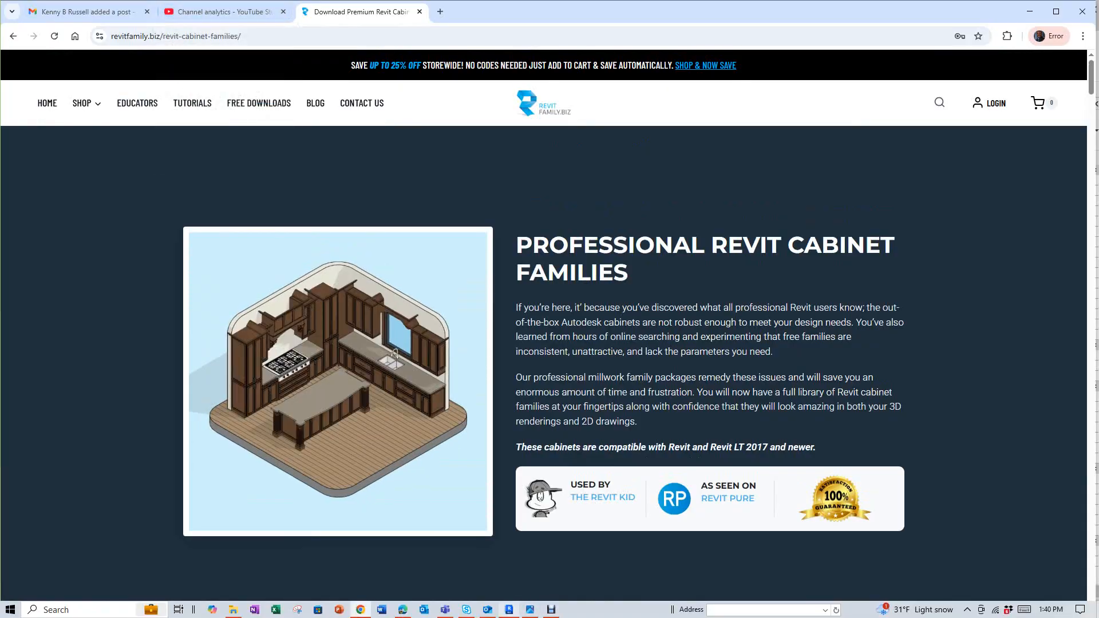
Switch back to Revit and move the horizontal section line up and toward grid 1, just below the cabinet run along grid b
left_click(509, 609)
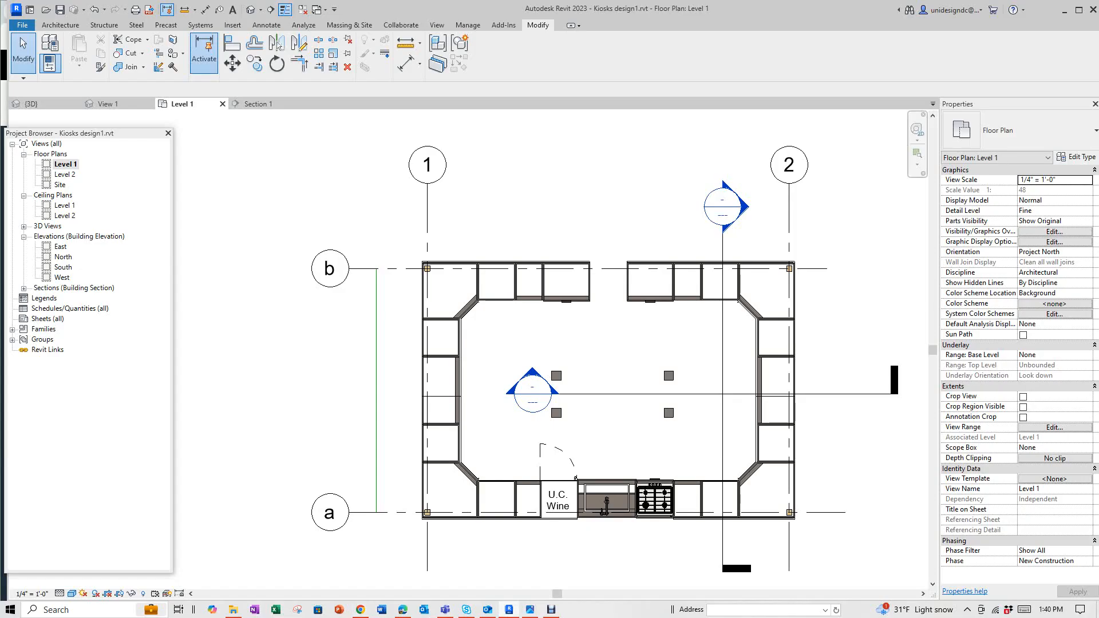
scroll(518, 298, "down", 1)
scroll(586, 296, "up", 3)
middle_click_drag(586, 296, 520, 350)
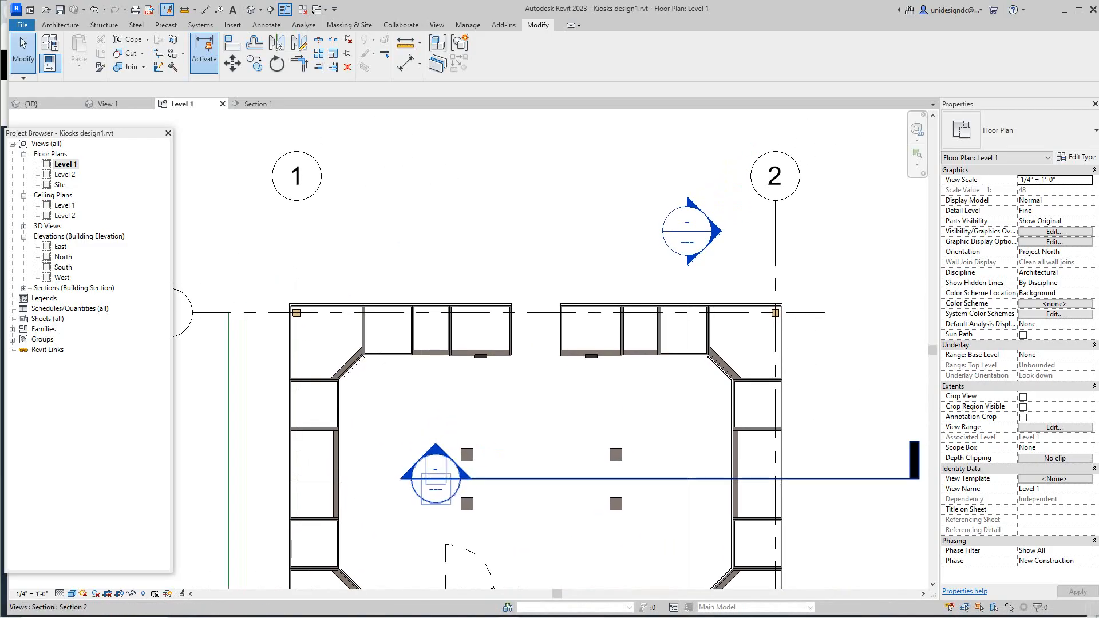
scroll(524, 417, "down", 2)
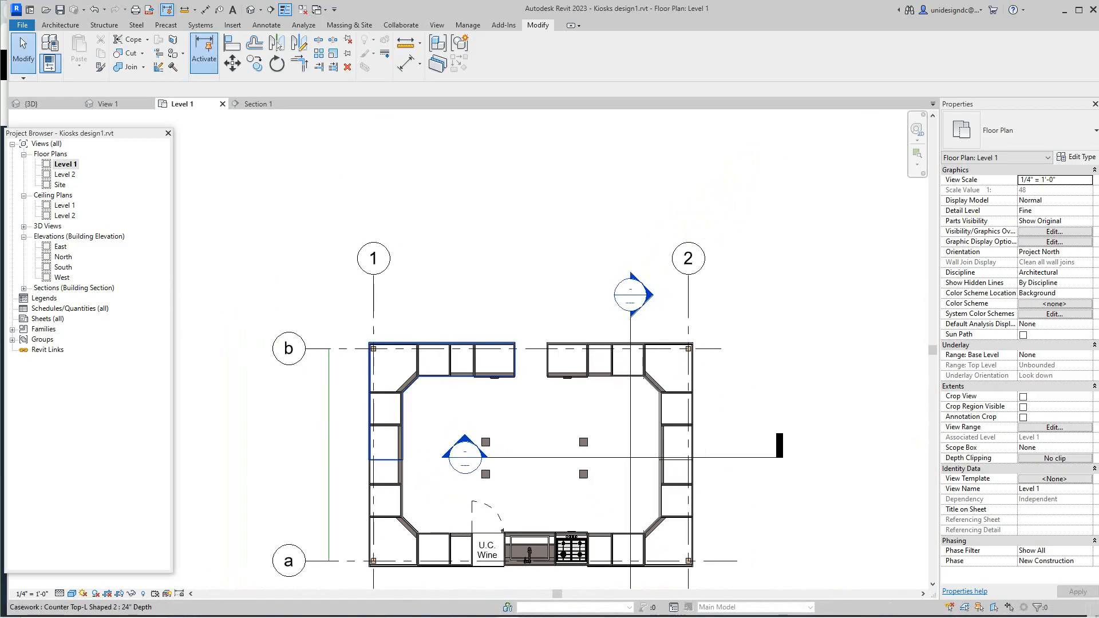
scroll(493, 287, "up", 2)
scroll(480, 432, "up", 1)
middle_click_drag(481, 432, 431, 380)
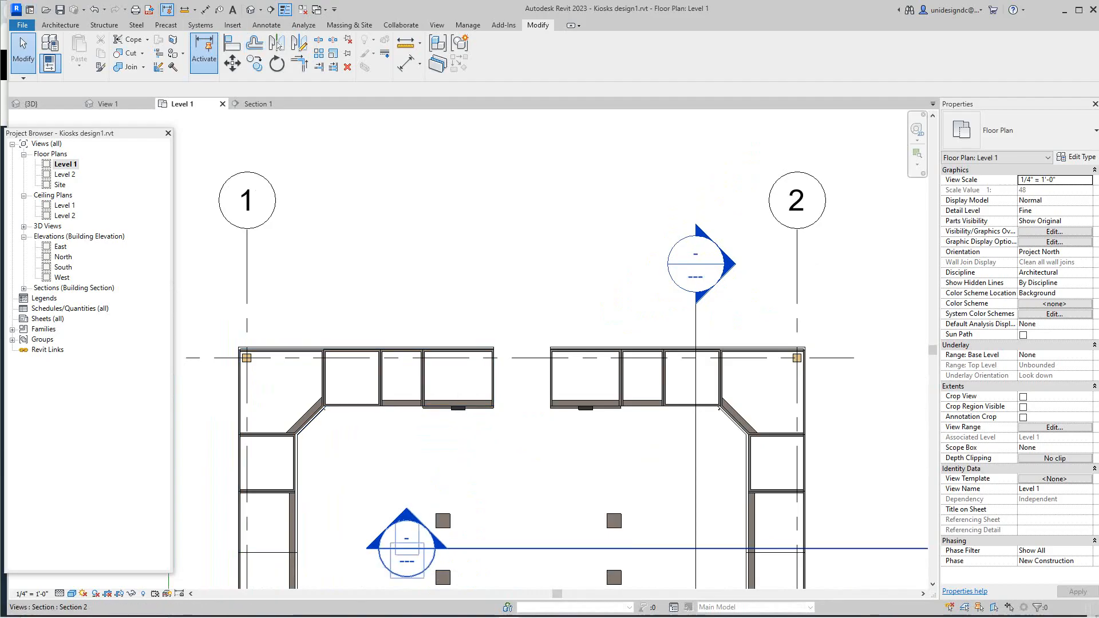
left_click_drag(504, 548, 324, 472)
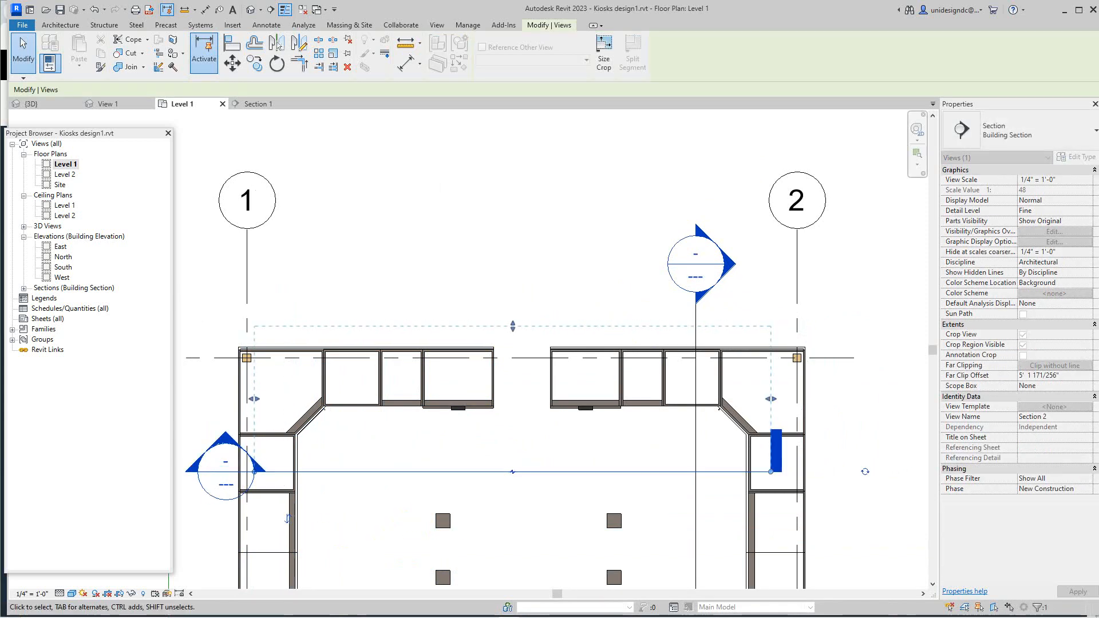
key("Escape")
Open the horizontal section's view and examine the drawer base cabinets and the opening between them
scroll(493, 389, "up", 1)
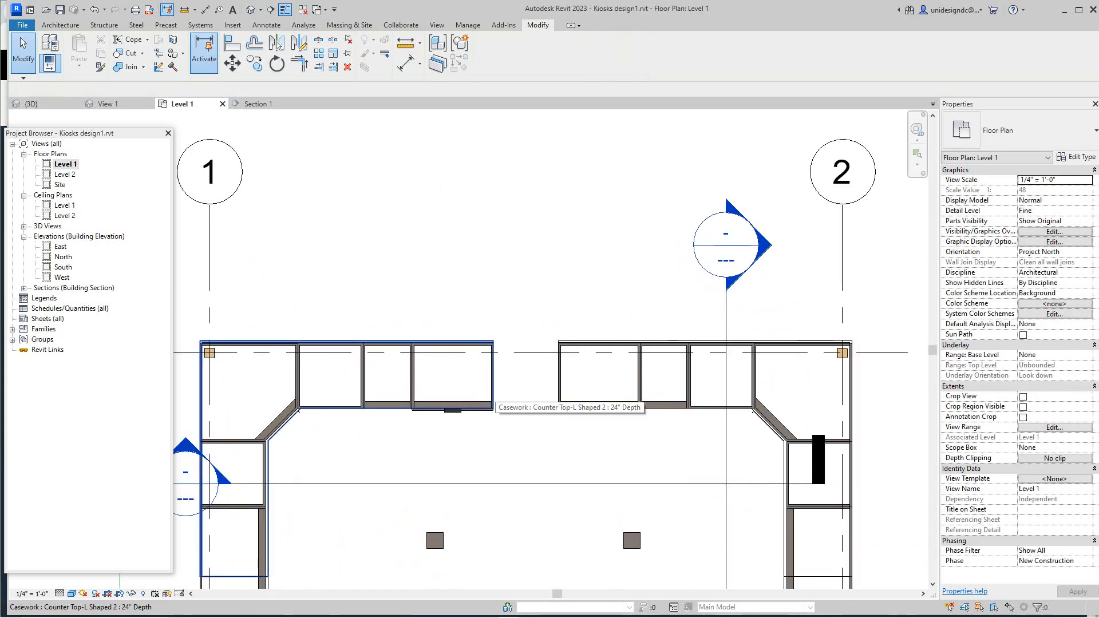
double_click(201, 476)
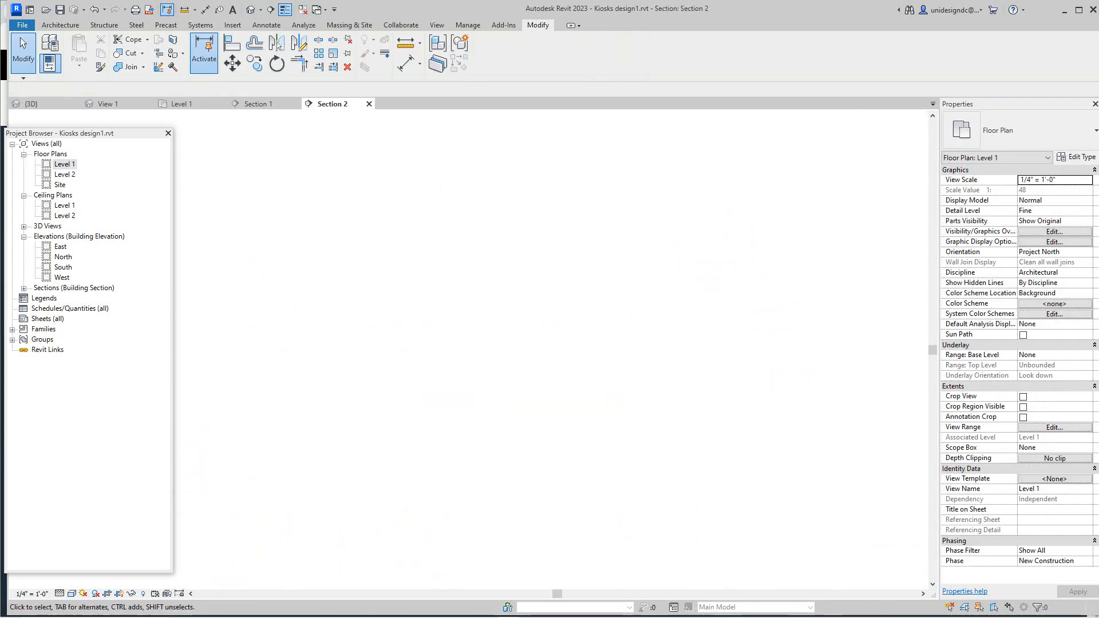
left_click(426, 438)
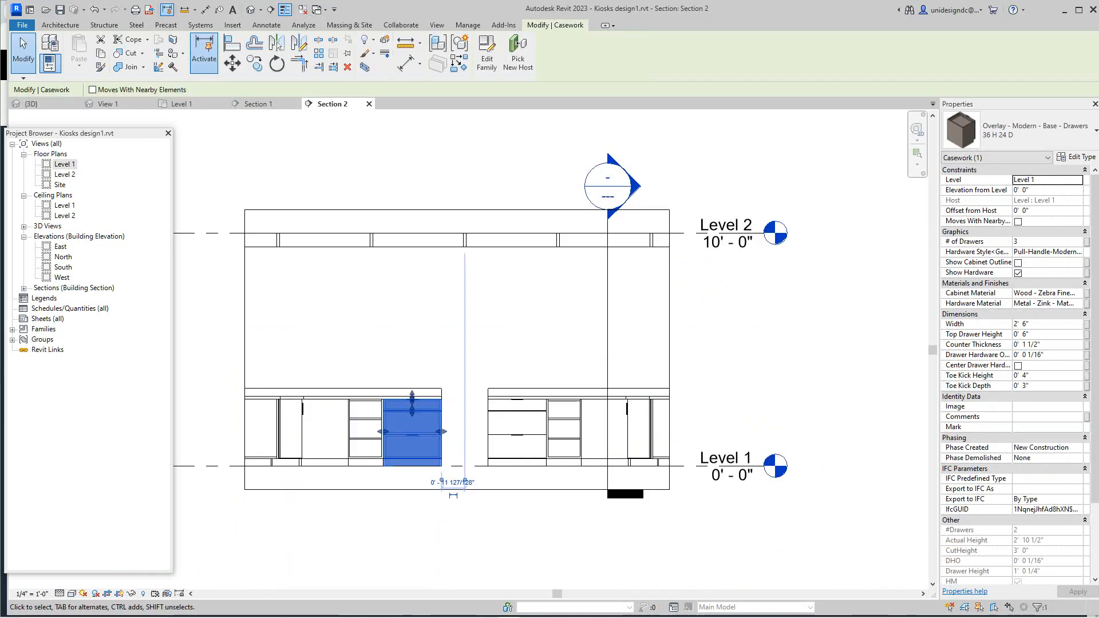
key("Escape")
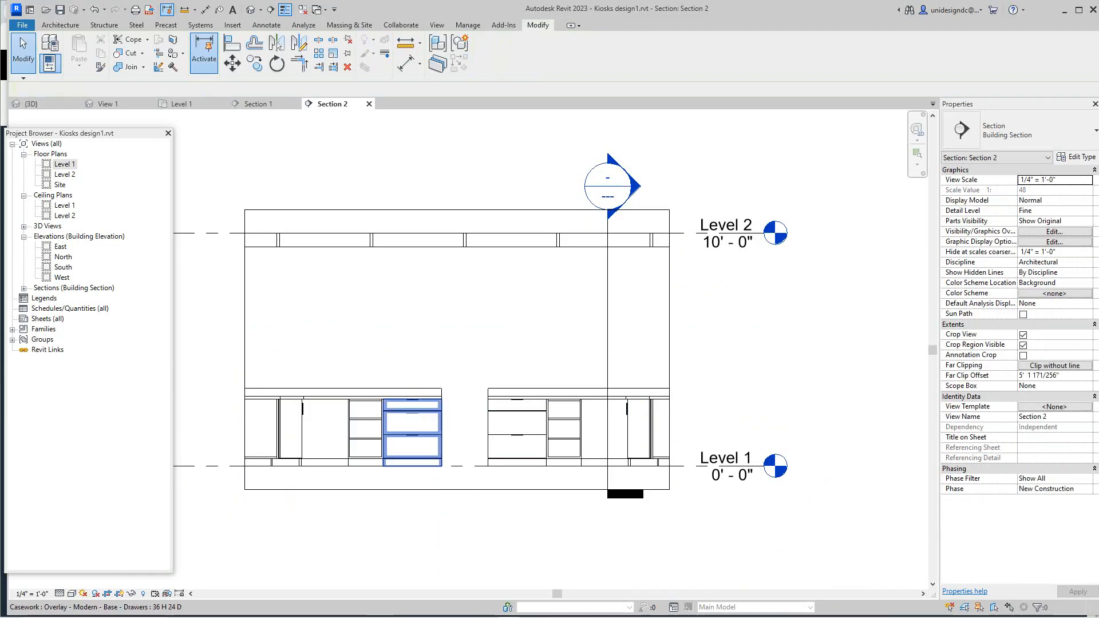
scroll(533, 392, "up", 2)
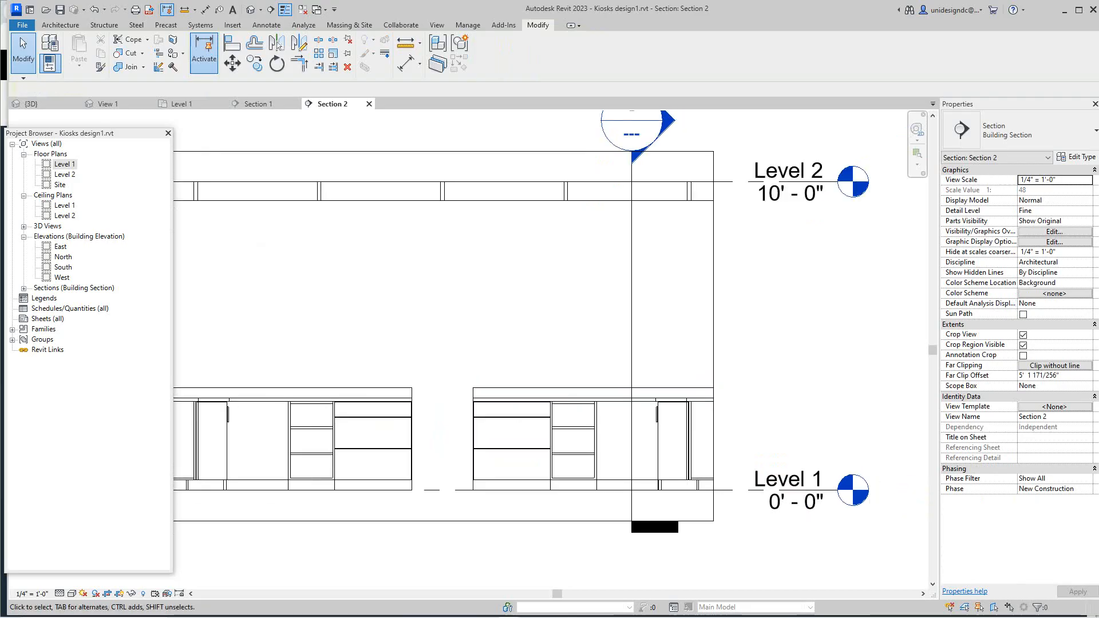
scroll(421, 405, "down", 2)
scroll(401, 417, "up", 1)
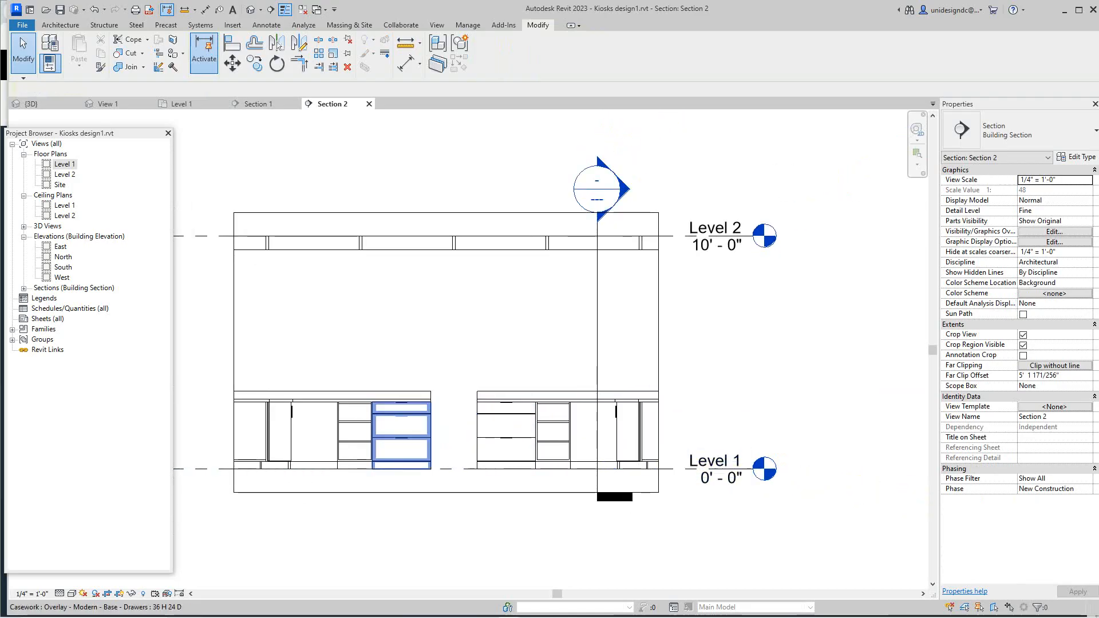
middle_click_drag(401, 418, 421, 411)
scroll(469, 421, "up", 2)
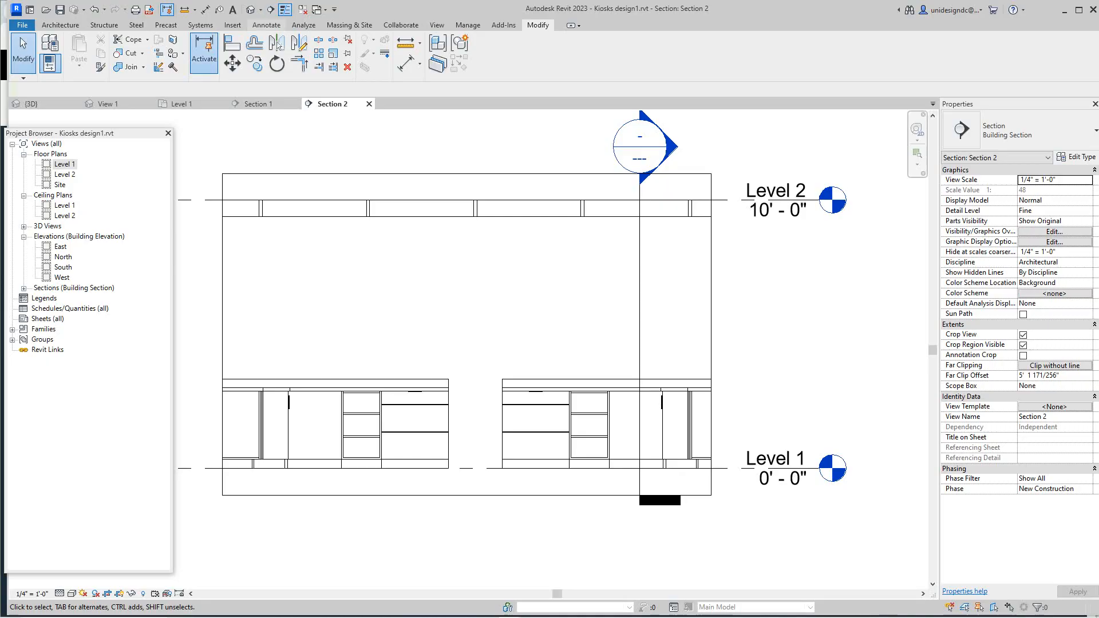
Draw a horizontal thin detail line across the opening, between the top end corners of the two countertops
left_click(266, 25)
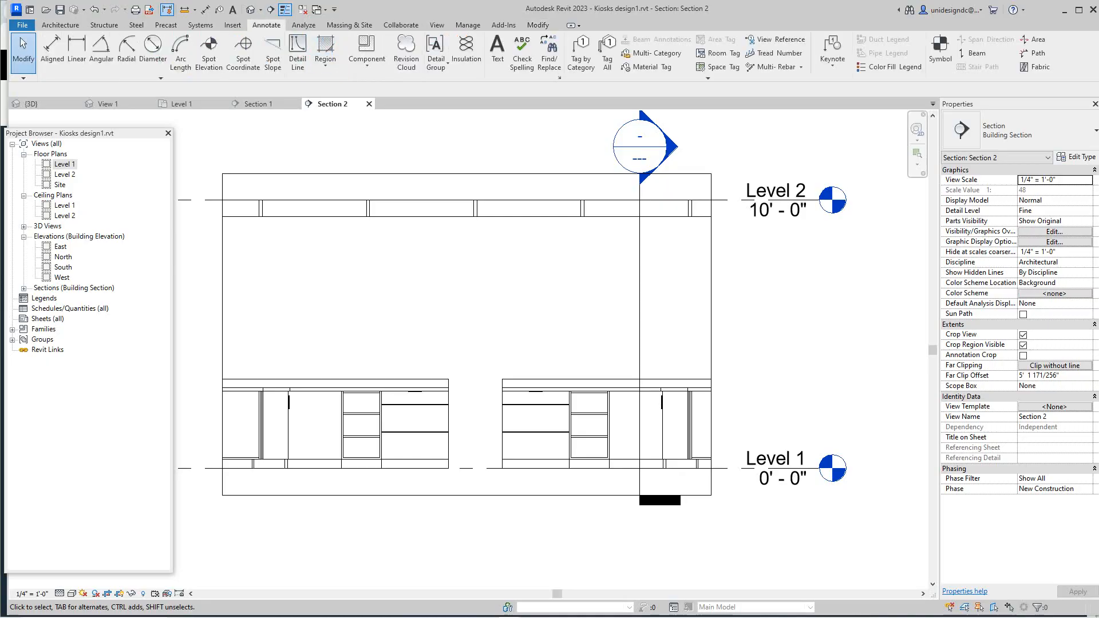
left_click(298, 52)
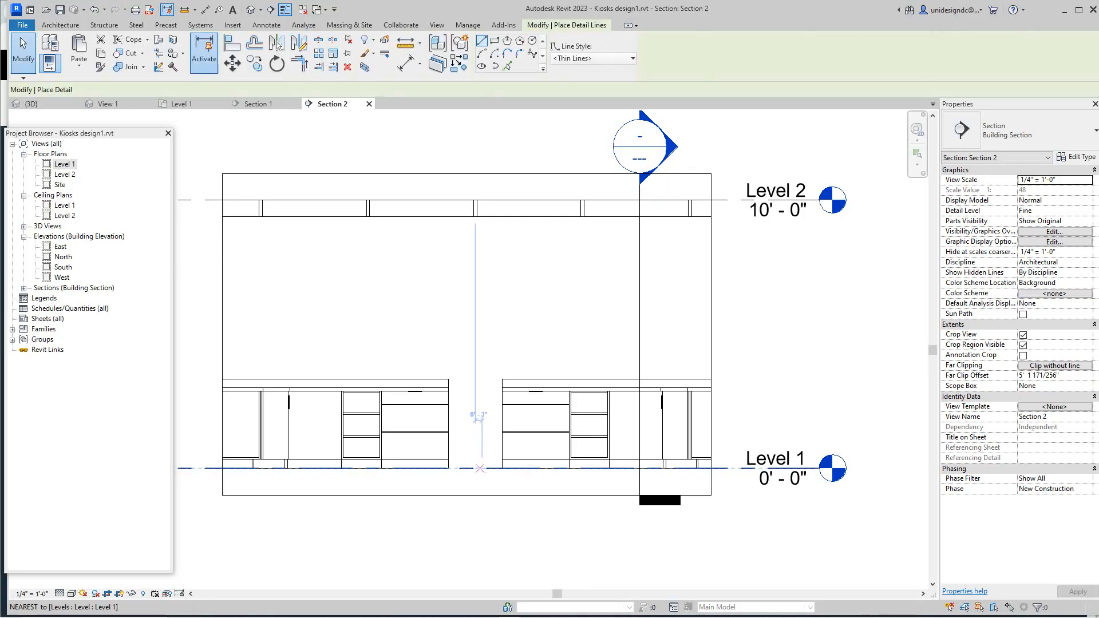
key("Escape")
key("Escape")
scroll(437, 379, "up", 2)
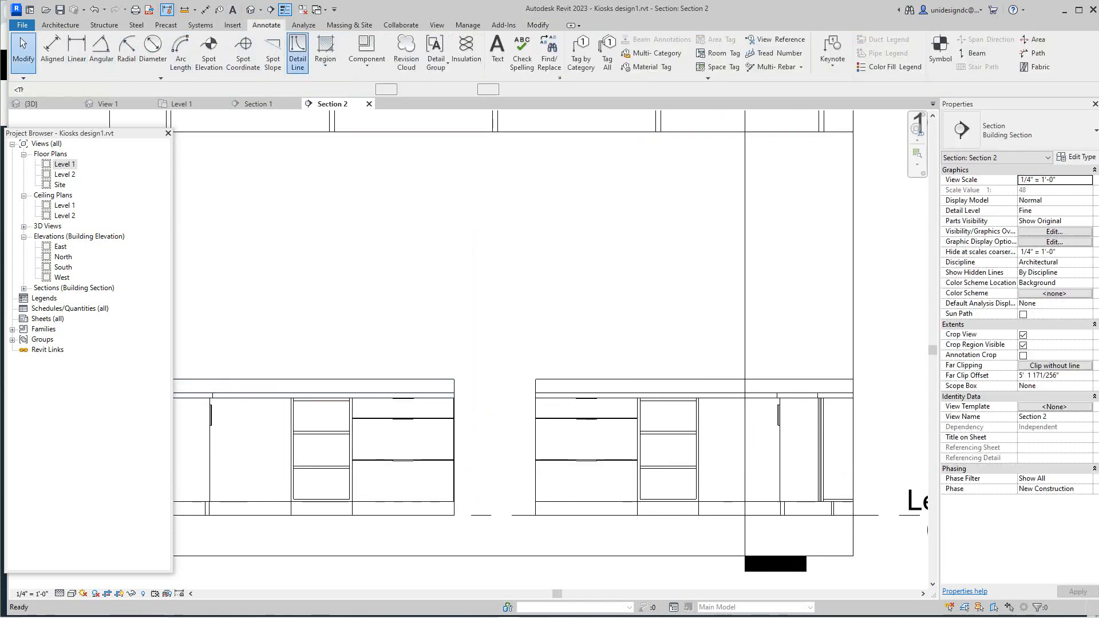
left_click(298, 51)
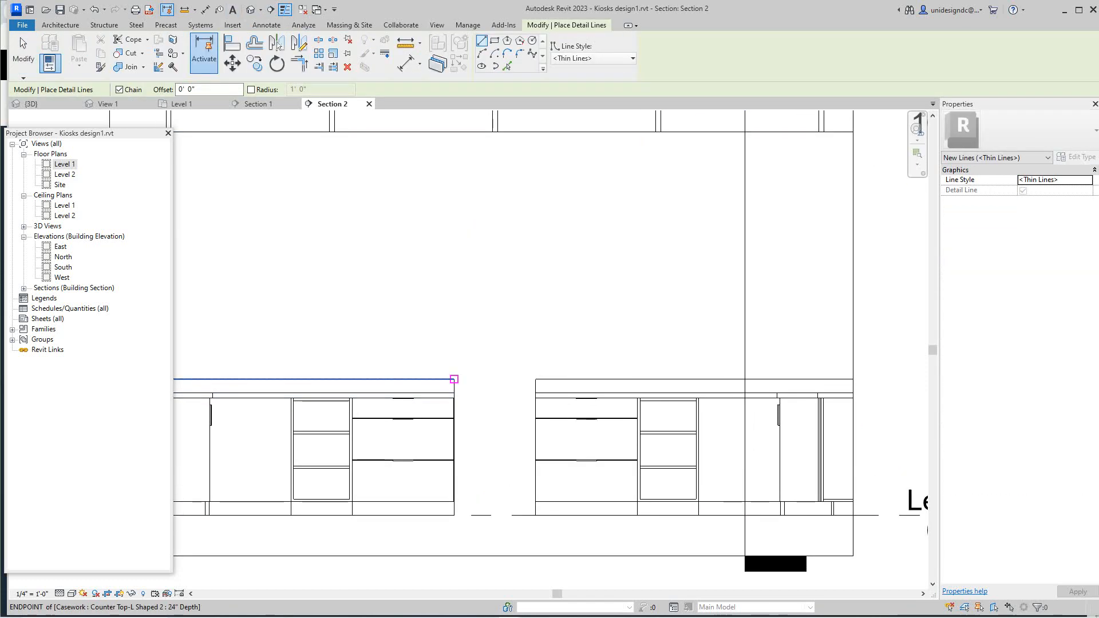
left_click(454, 379)
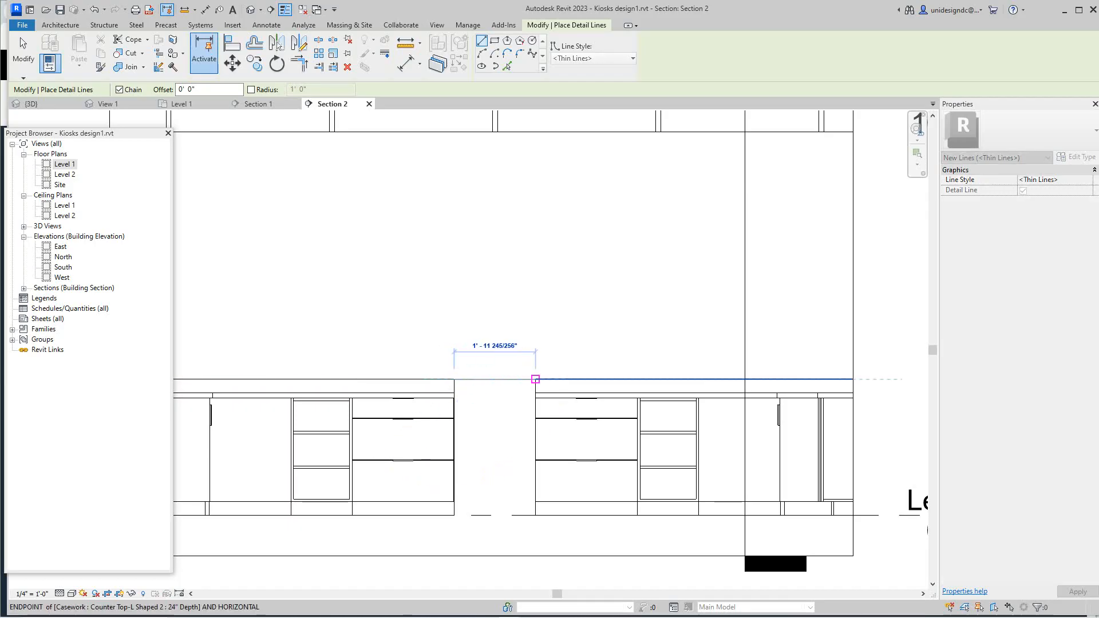
key("Escape")
Draw a vertical detail line from the horizontal line's midpoint straight down past Level 1
left_click(495, 380)
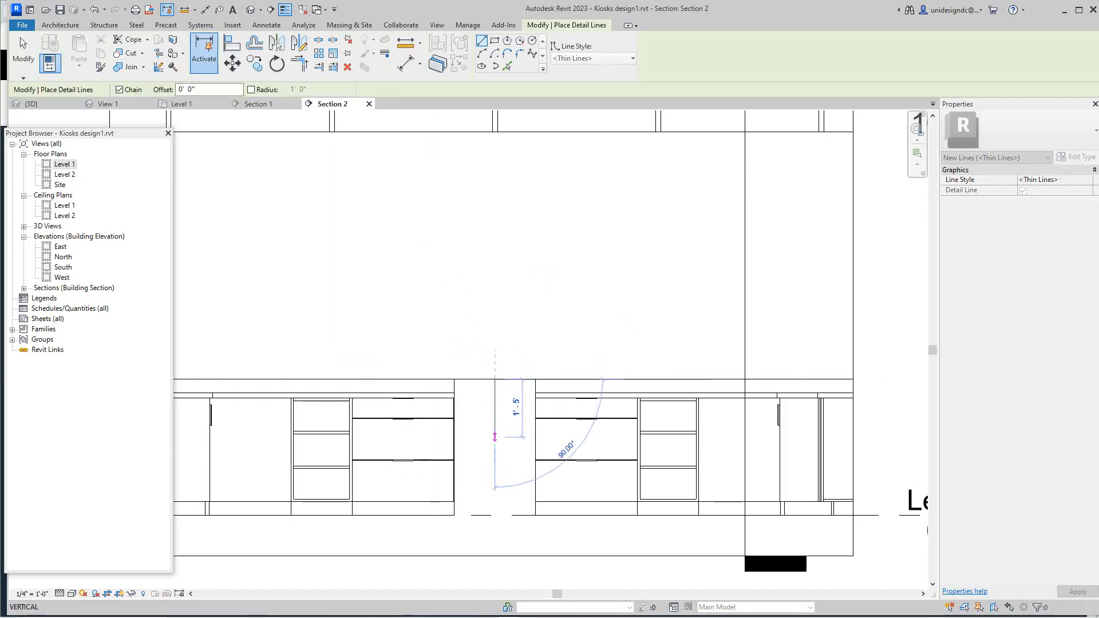
left_click(495, 544)
key("Escape")
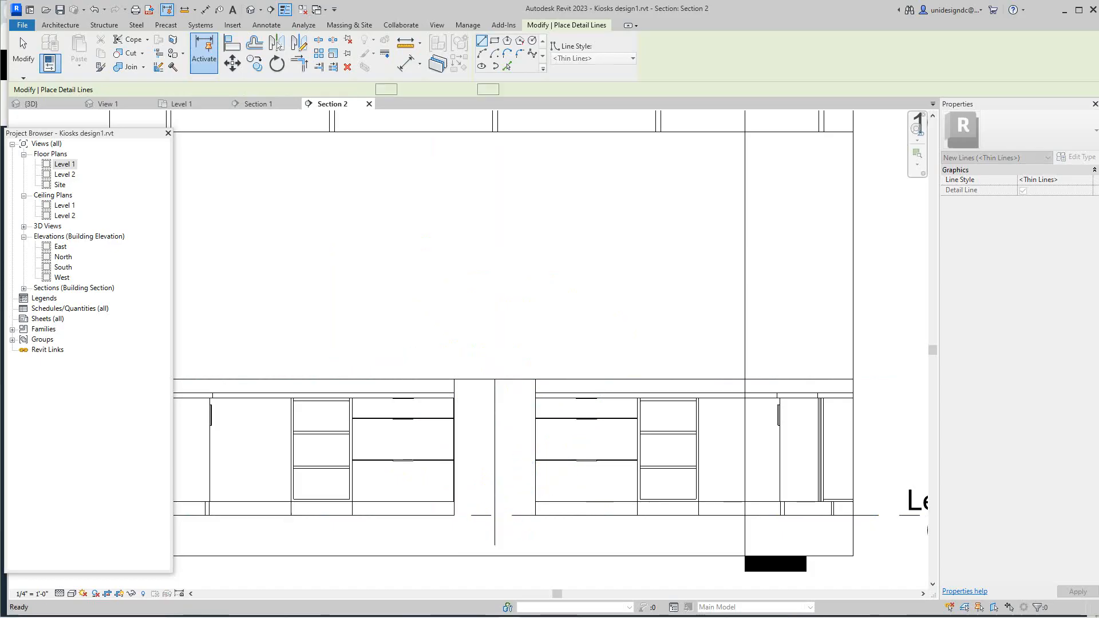
key("Escape")
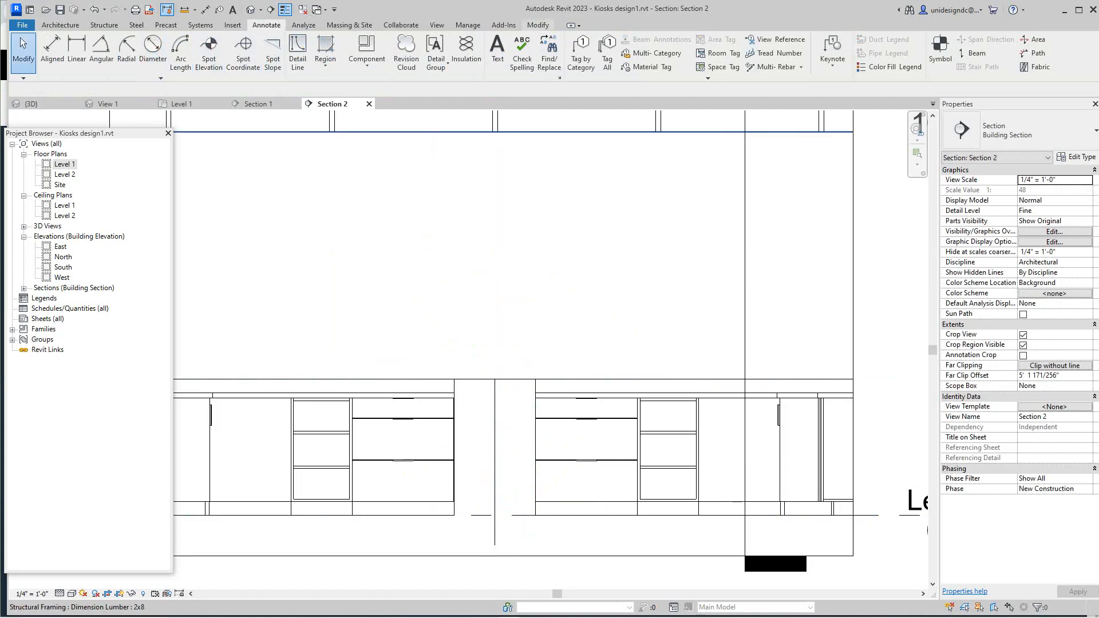
Align the inner sides of both drawer base cabinets beside the opening to the vertical detail line, and delete that line
left_click(537, 25)
left_click(232, 43)
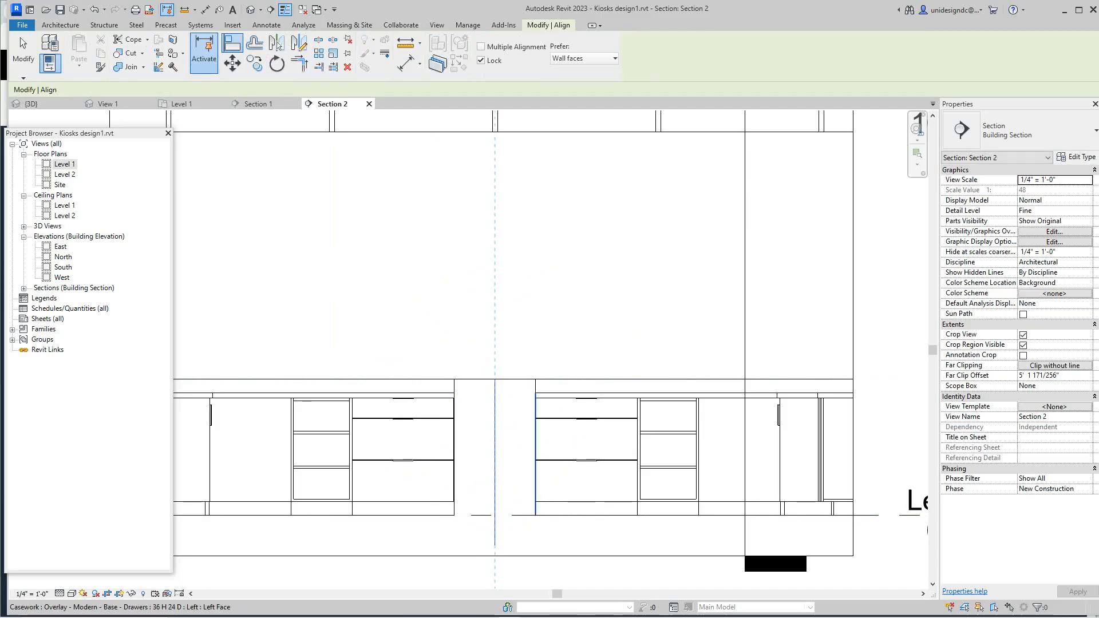
left_click(535, 452)
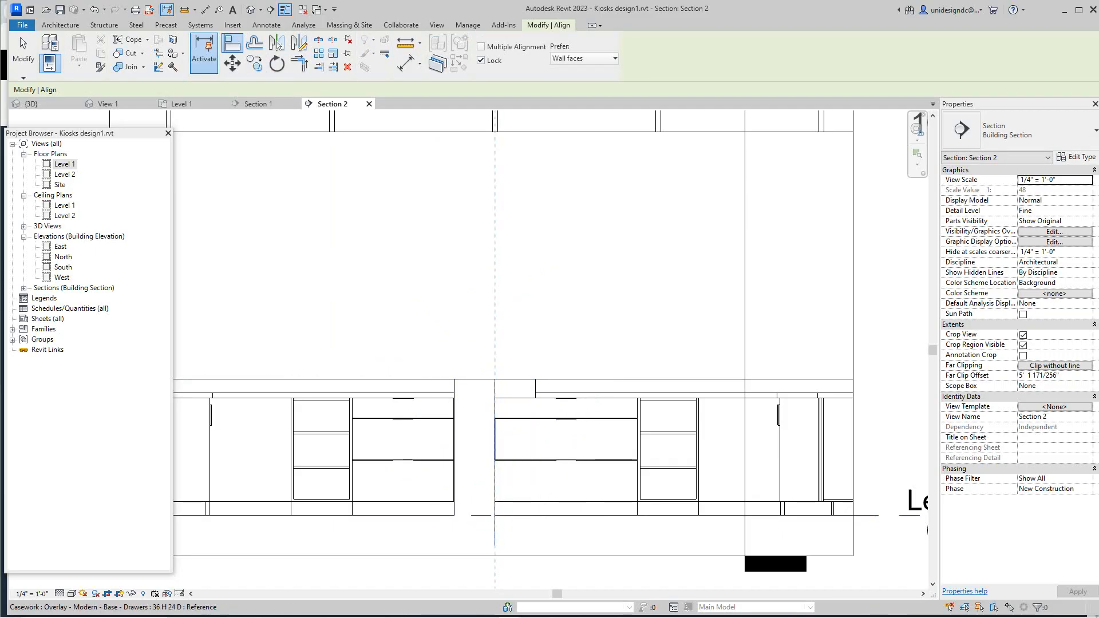
left_click(454, 449)
scroll(477, 464, "down", 3)
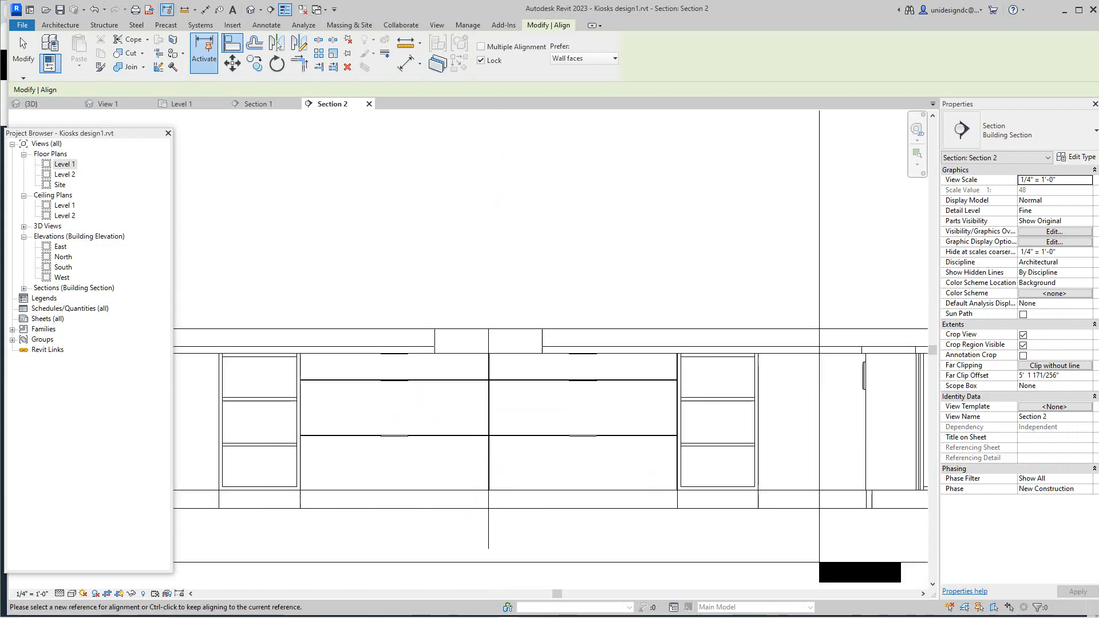
right_click(479, 335)
left_click(508, 338)
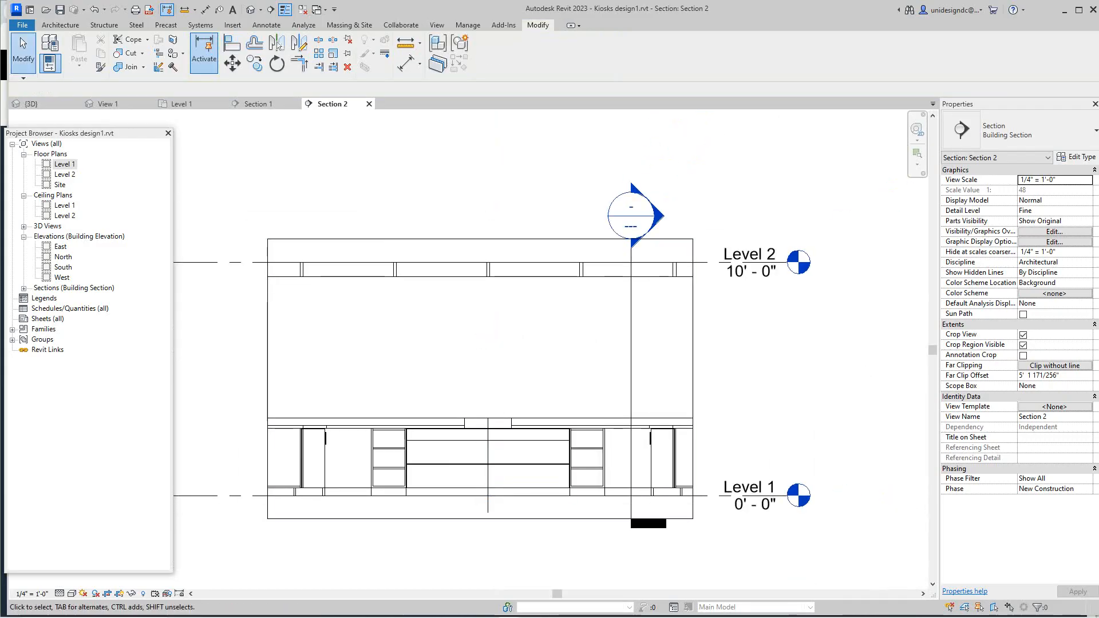
left_click(488, 504)
key("Delete")
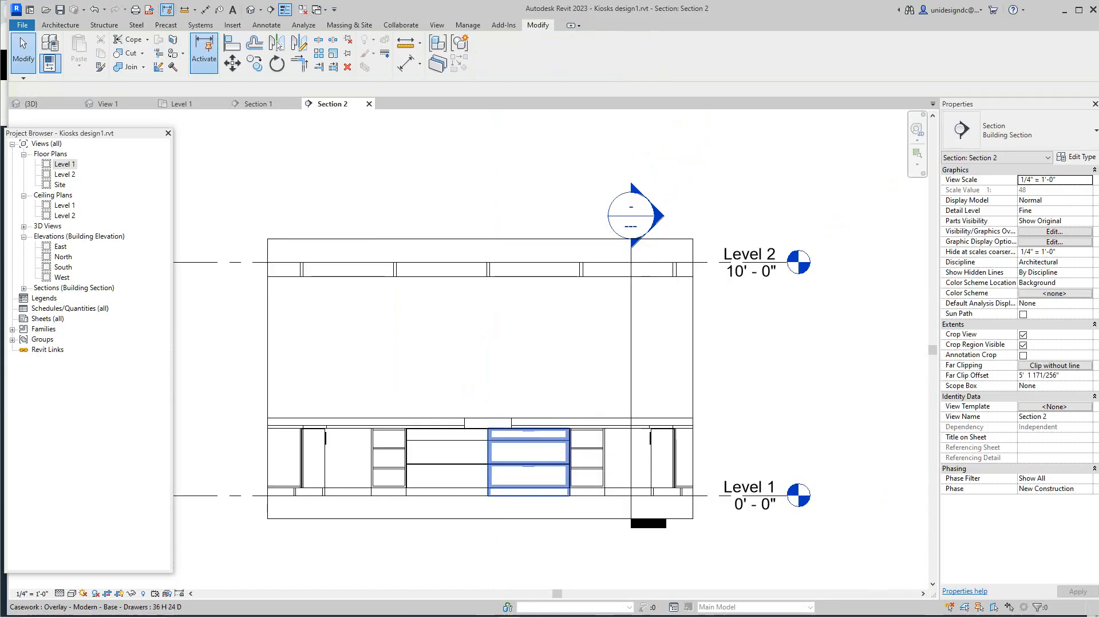
Review the extended drawer bases in the section, and examine the whole kiosk in the 3D view
scroll(498, 373, "down", 3)
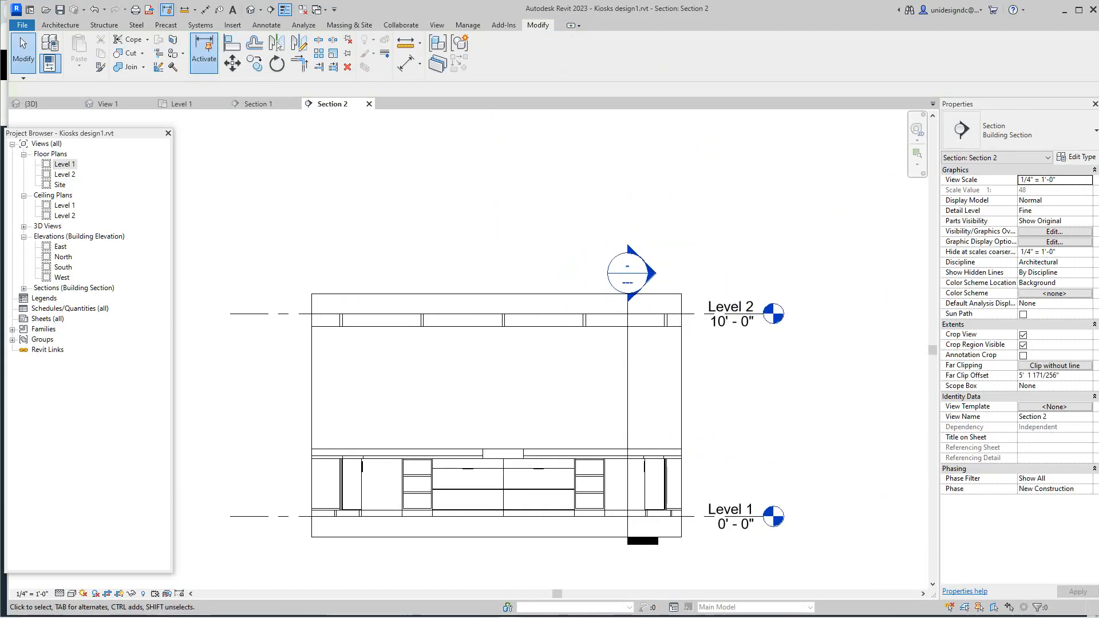
scroll(427, 328, "down", 2)
scroll(380, 323, "up", 2)
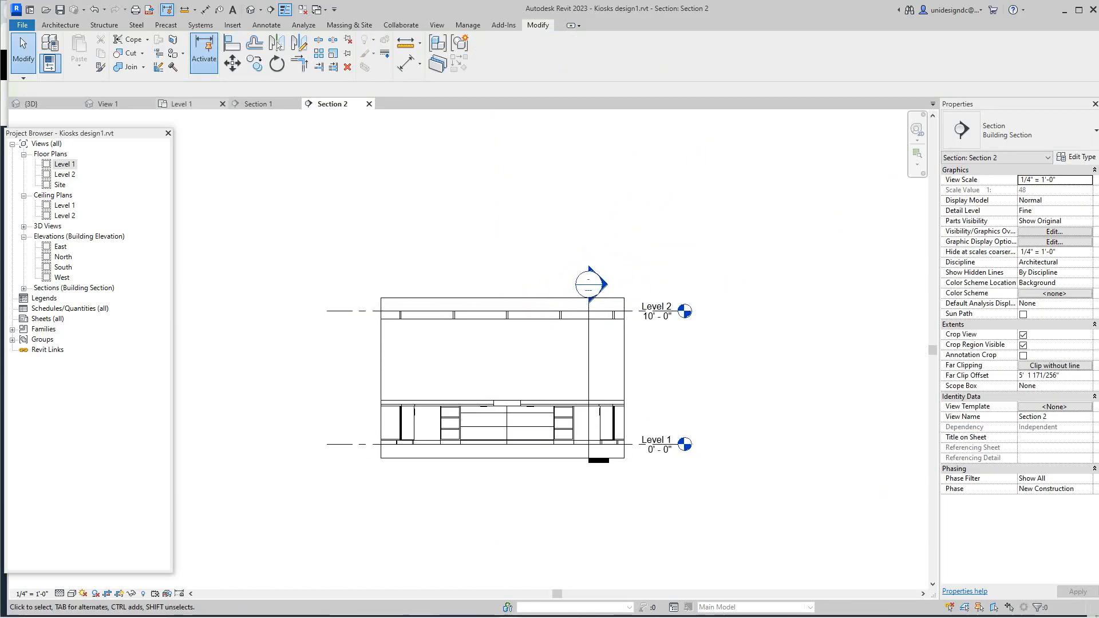
left_click(251, 10)
scroll(495, 376, "down", 2)
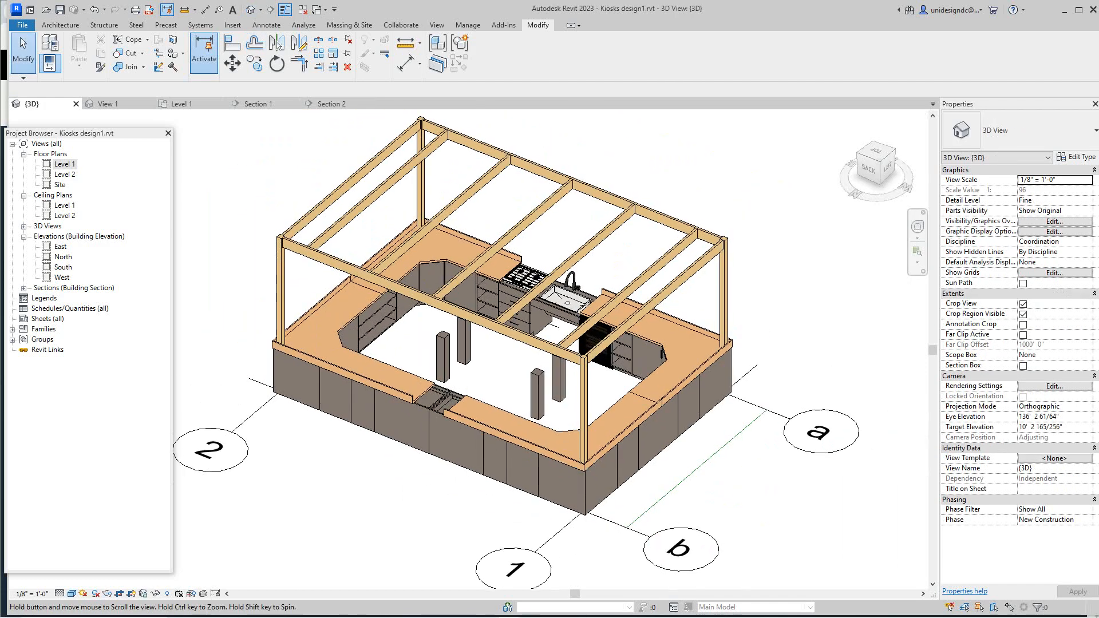
middle_click_drag(496, 375, 496, 467)
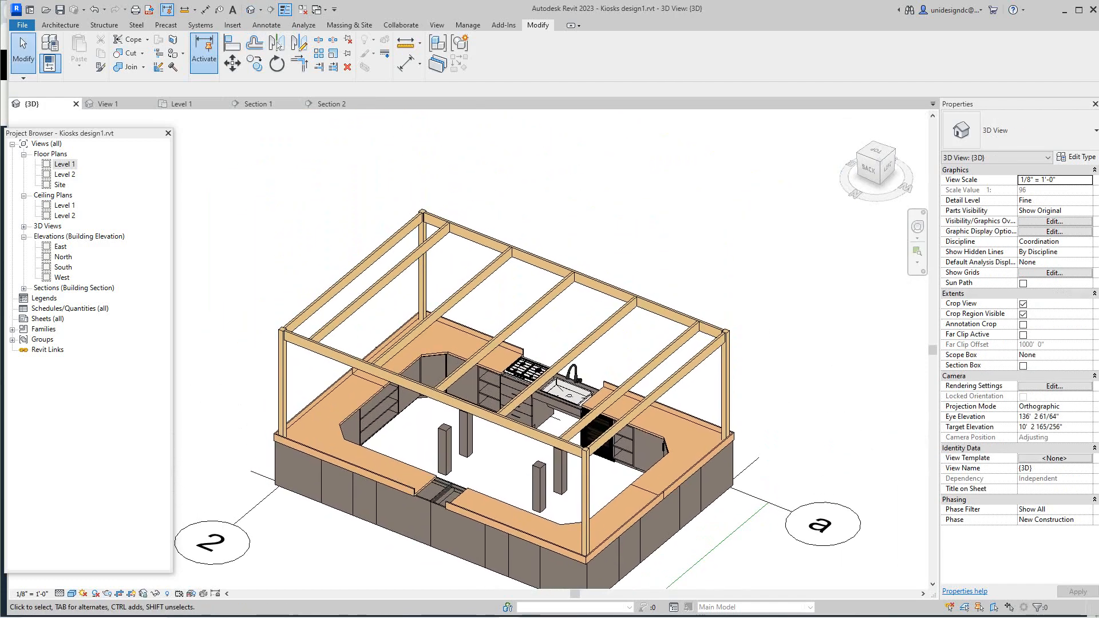
Open the Level 2 floor plan and start a Roof by Footprint with a rectangular boundary
double_click(64, 174)
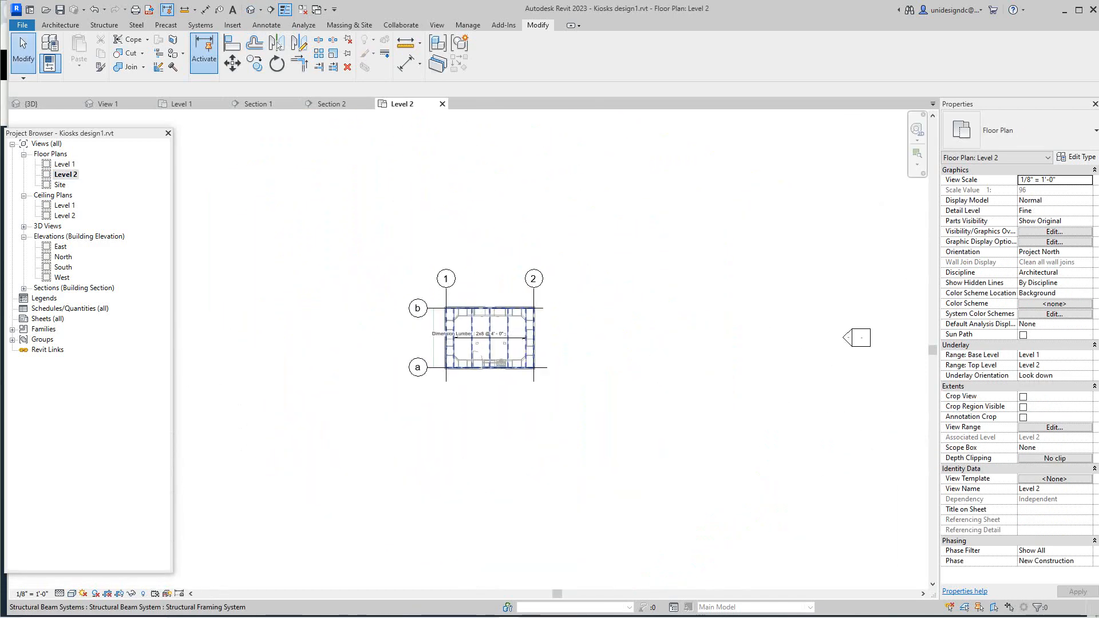
scroll(456, 323, "up", 6)
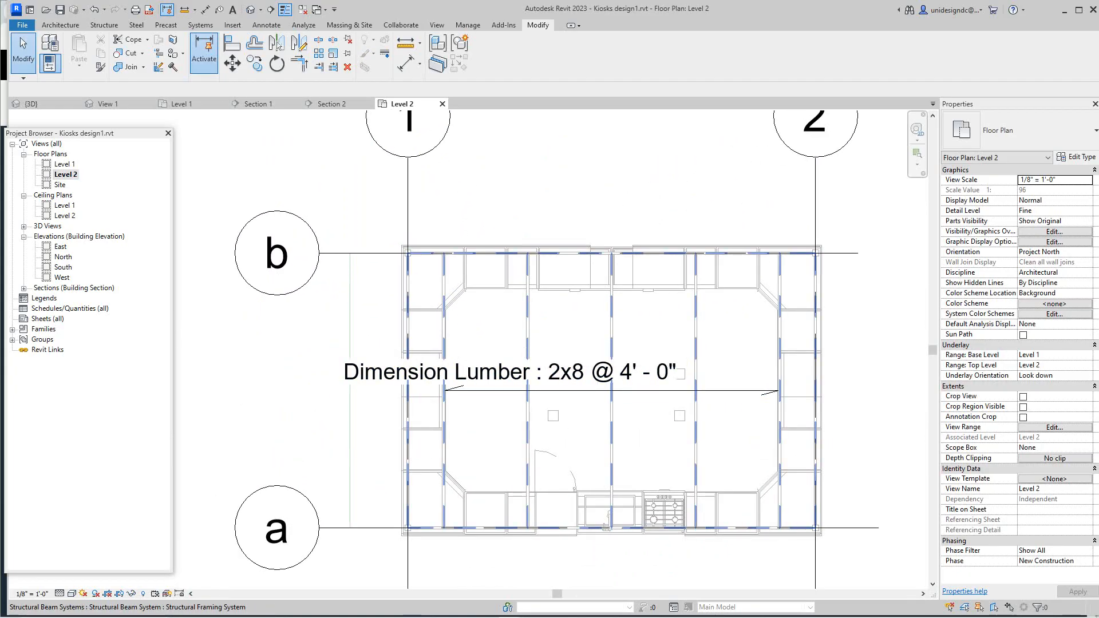
scroll(442, 255, "down", 1)
middle_click_drag(443, 256, 391, 249)
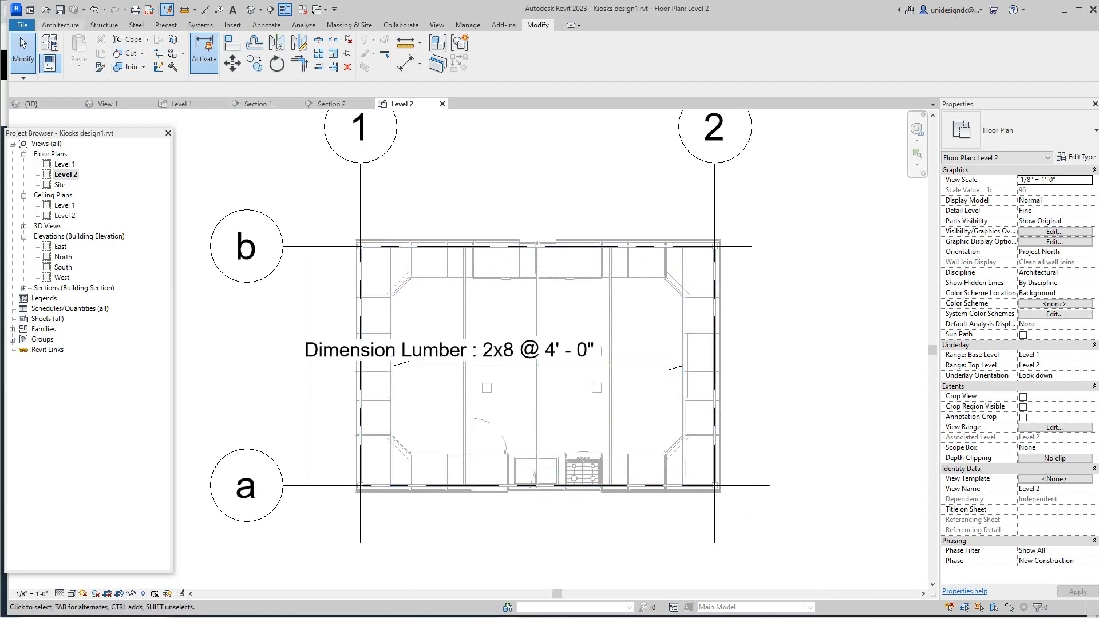
left_click(60, 24)
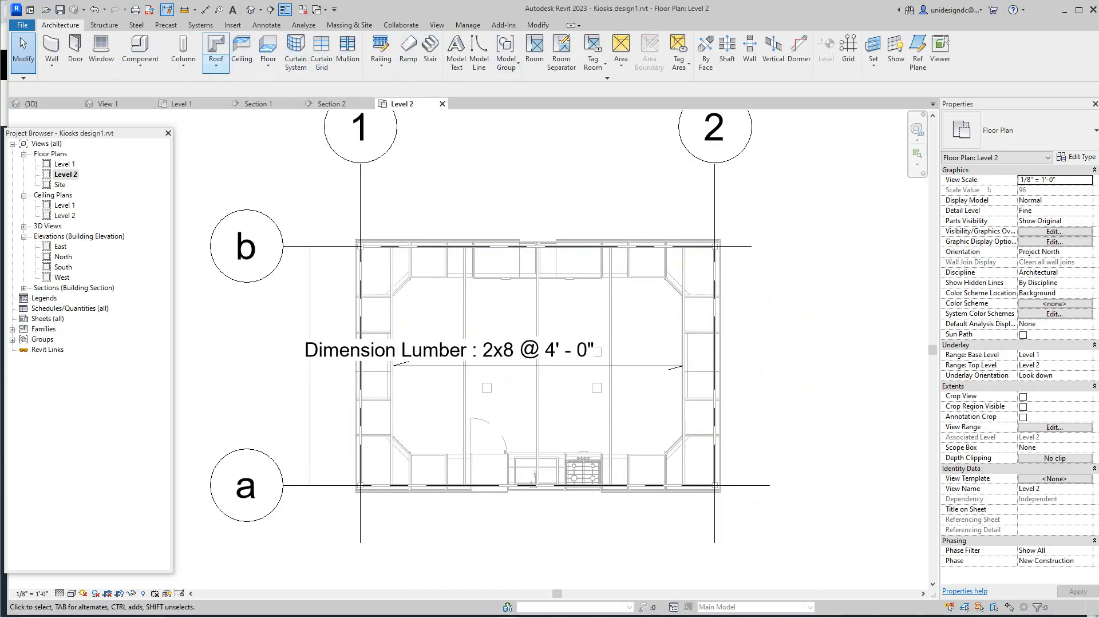
left_click(216, 57)
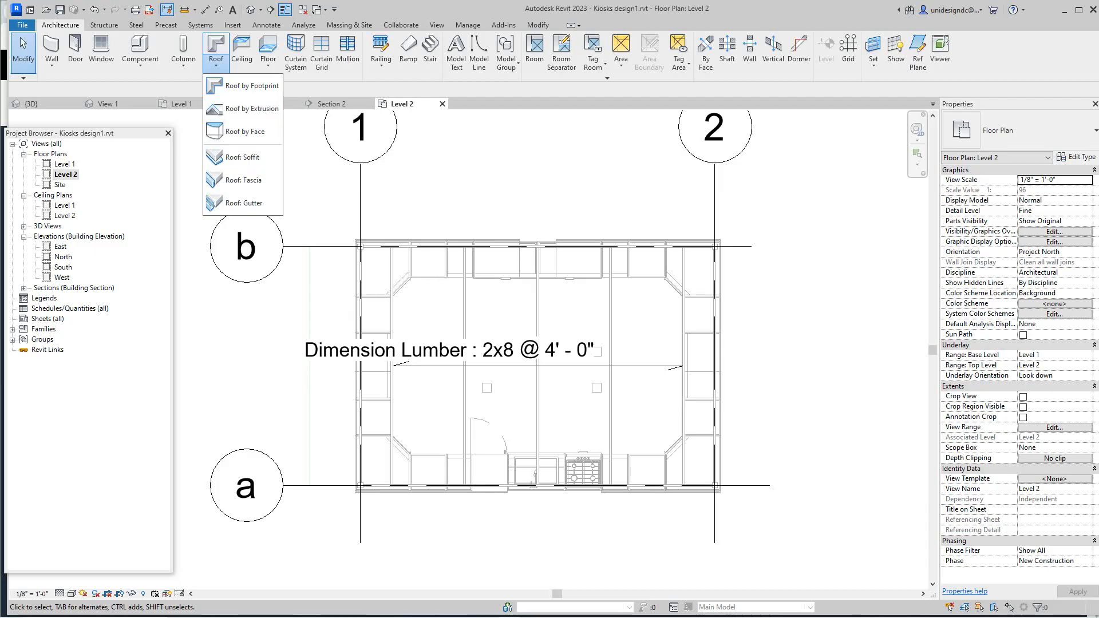
left_click(246, 86)
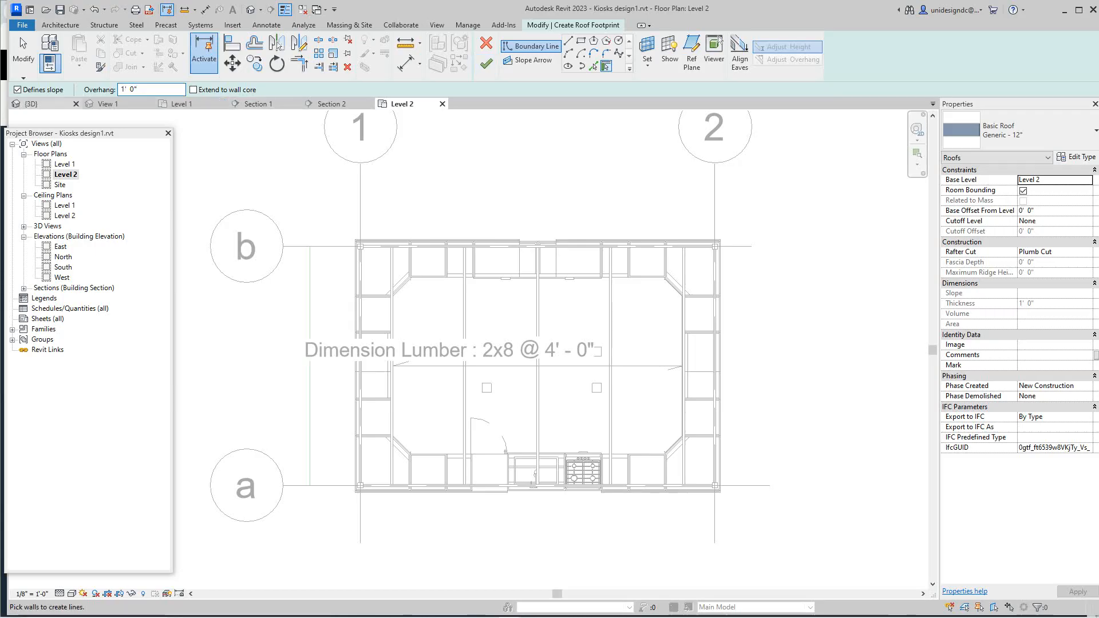
left_click(17, 90)
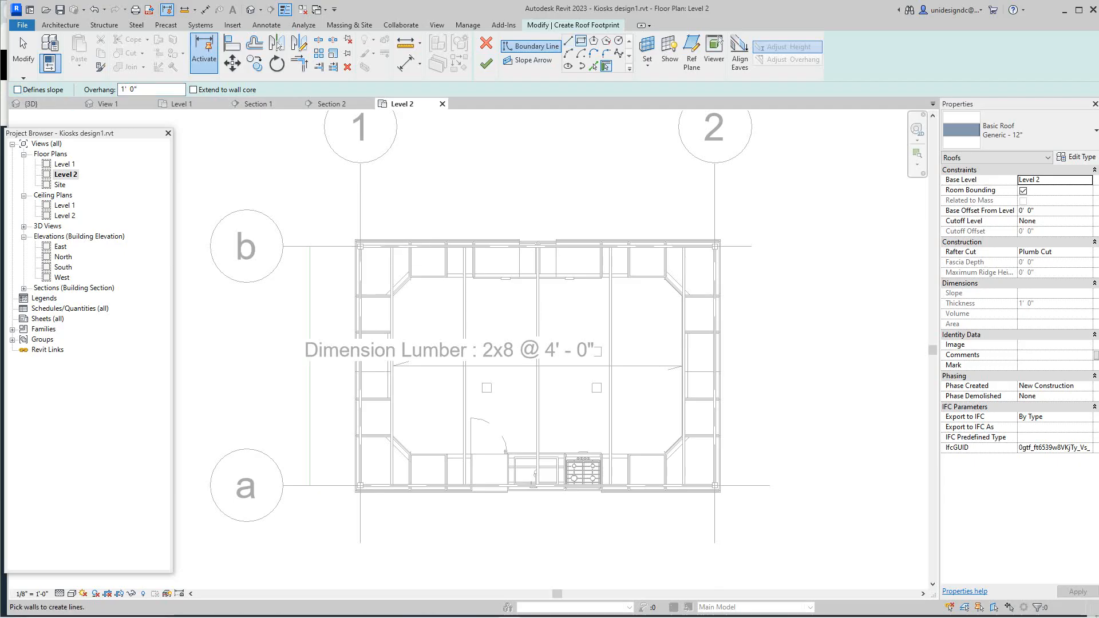
left_click(581, 40)
left_click(356, 240)
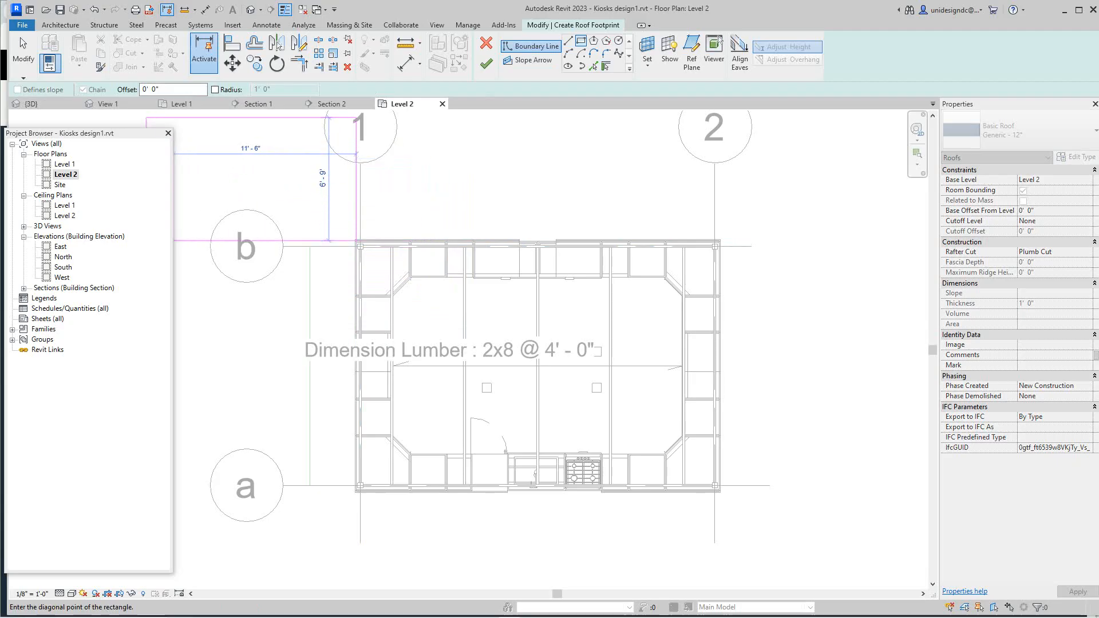
right_click(261, 163)
left_click(291, 168)
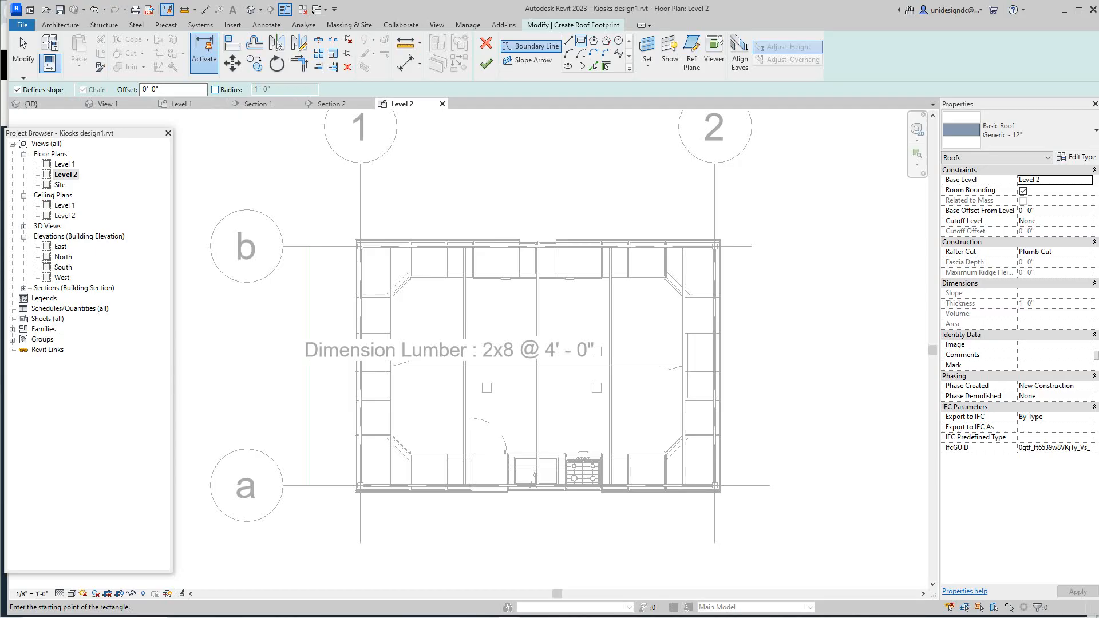
Draw a slope-defining rectangular roof boundary about 20' by 13' 10" around the kiosk's outer edges, and finish the roof
left_click(352, 241)
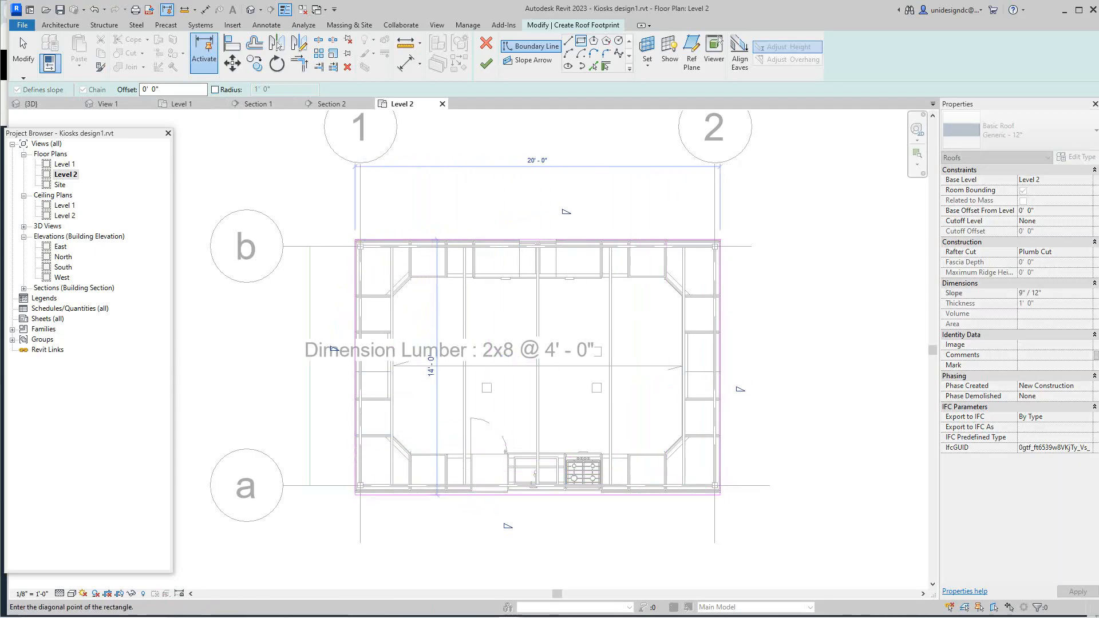
left_click(720, 491)
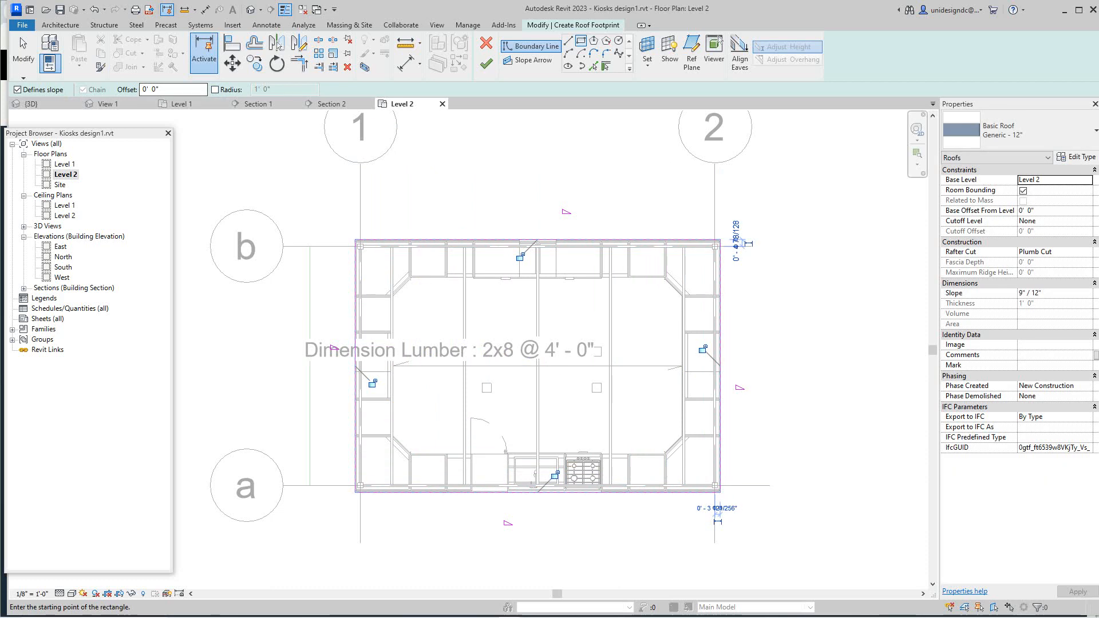
left_click(486, 63)
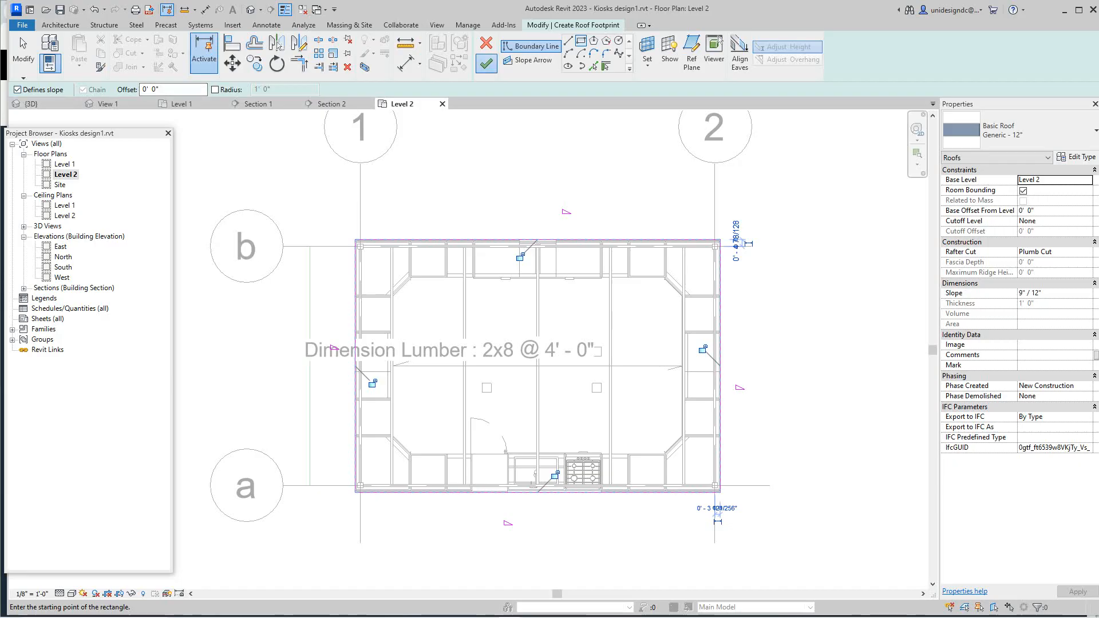
key("Escape")
scroll(536, 194, "down", 1)
scroll(627, 548, "down", 1)
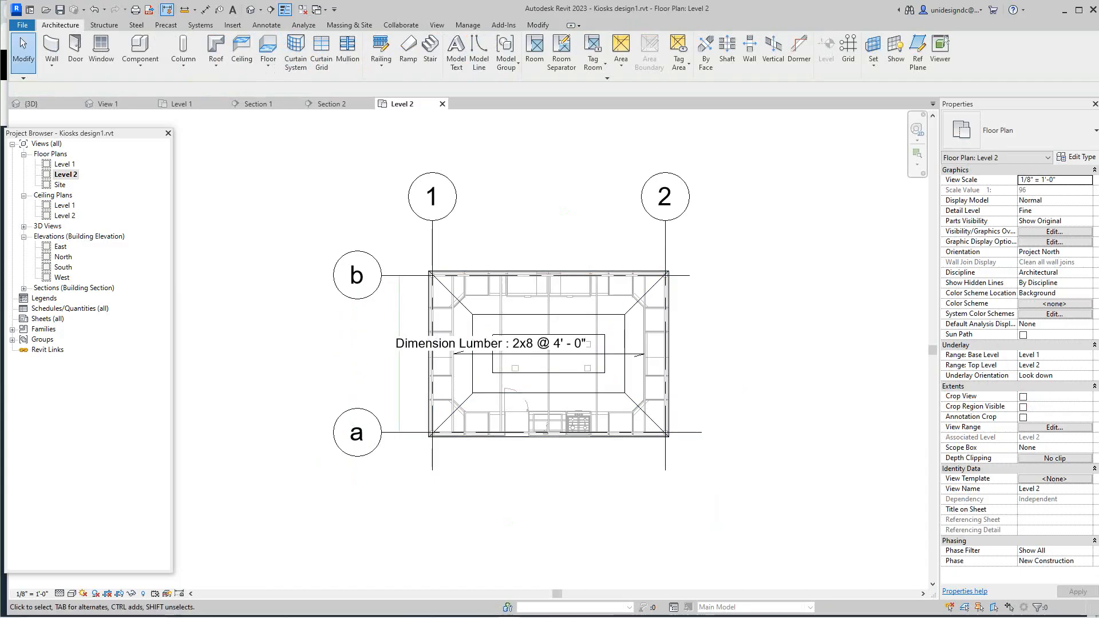
Open the 3D view and examine the new roof from the back and the back-left corner
left_click(251, 10)
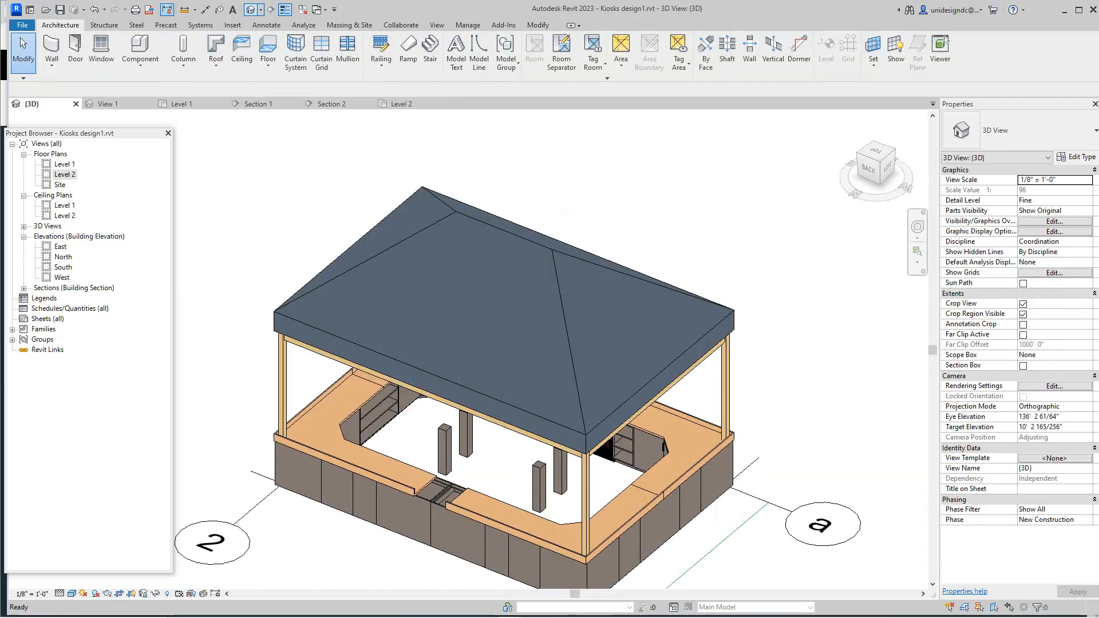
left_click(868, 168)
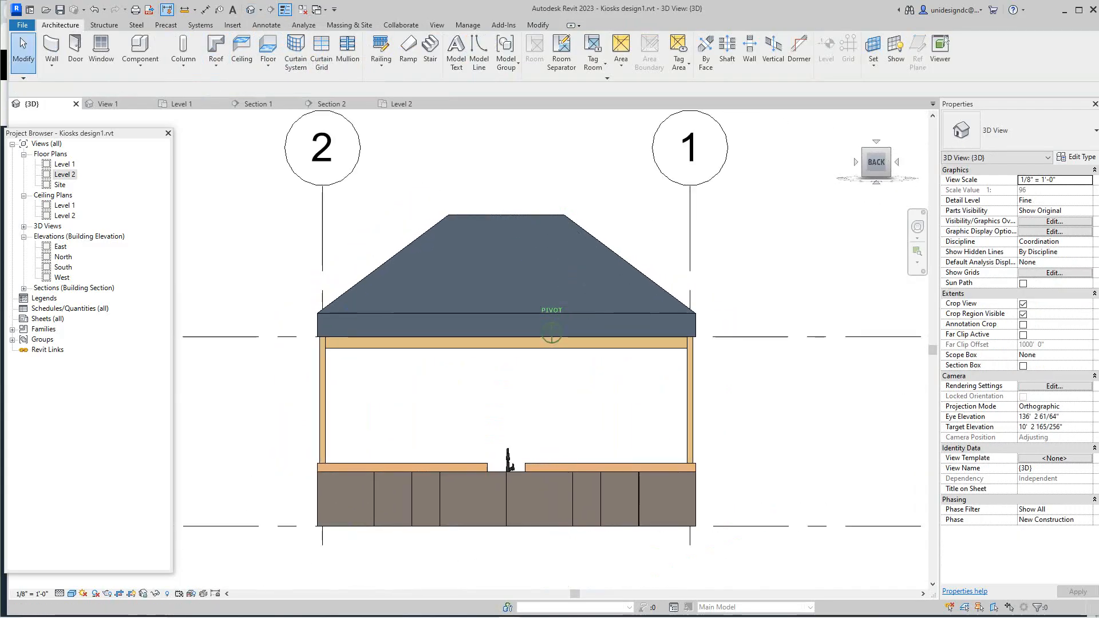
middle_click_drag(552, 333, 446, 355, "shift")
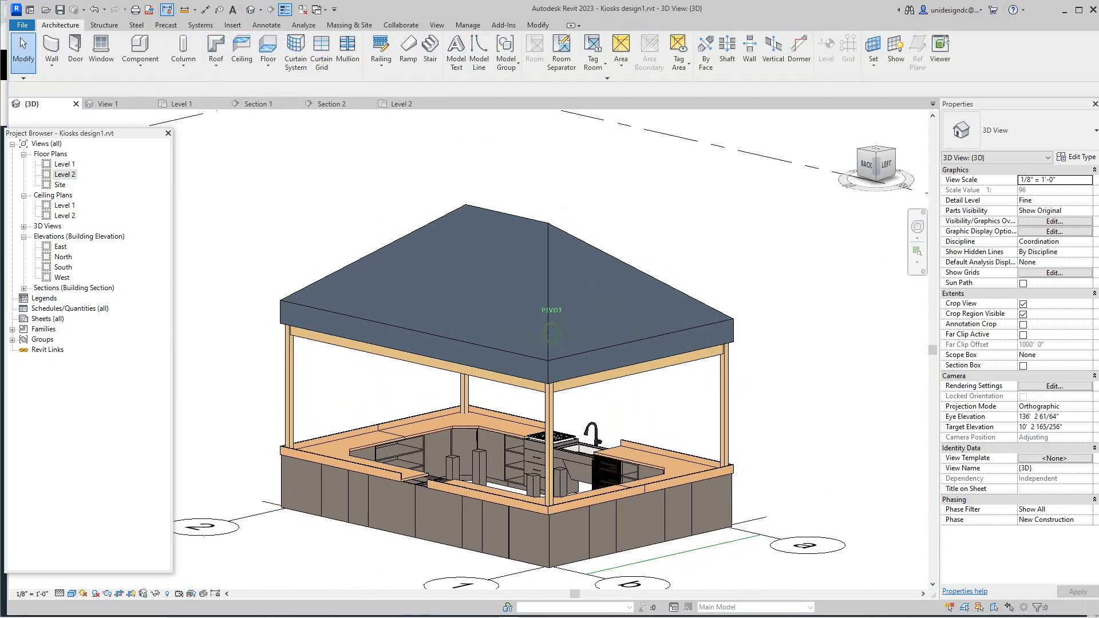
Edit the roof's footprint in the Level 2 plan and turn off the slope of its boundary line along grid b
double_click(65, 174)
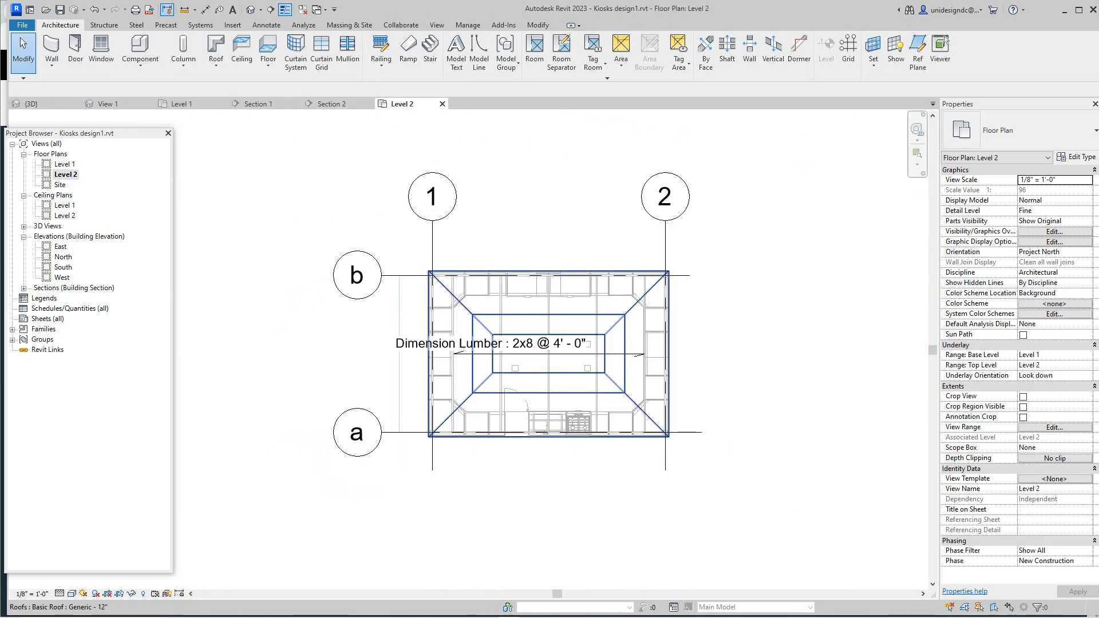
left_click(548, 437)
scroll(462, 259, "up", 1)
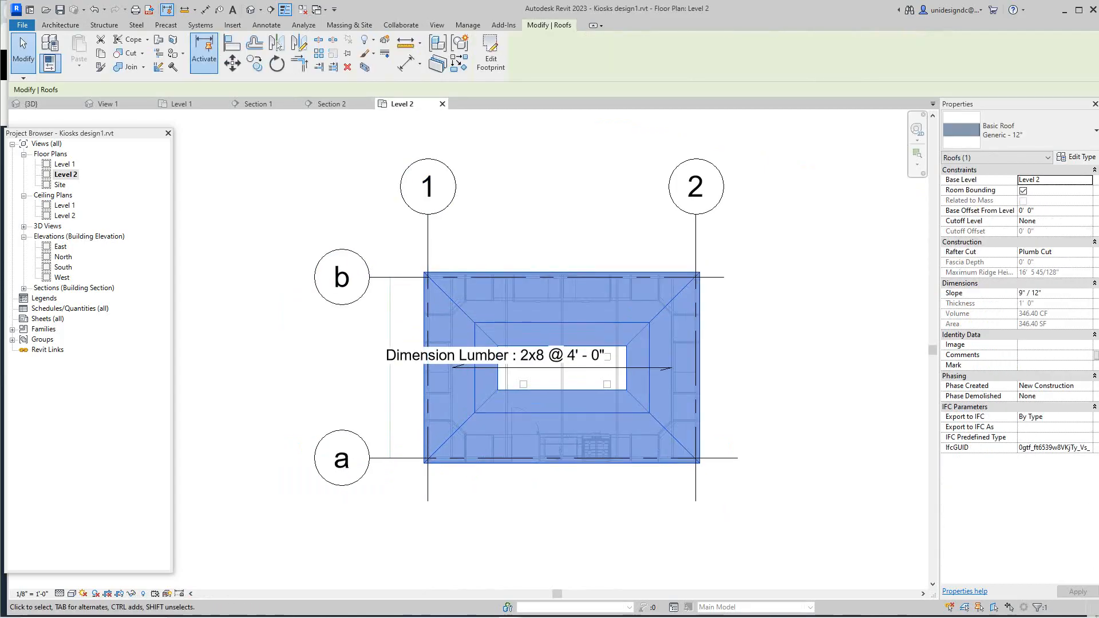
left_click(491, 54)
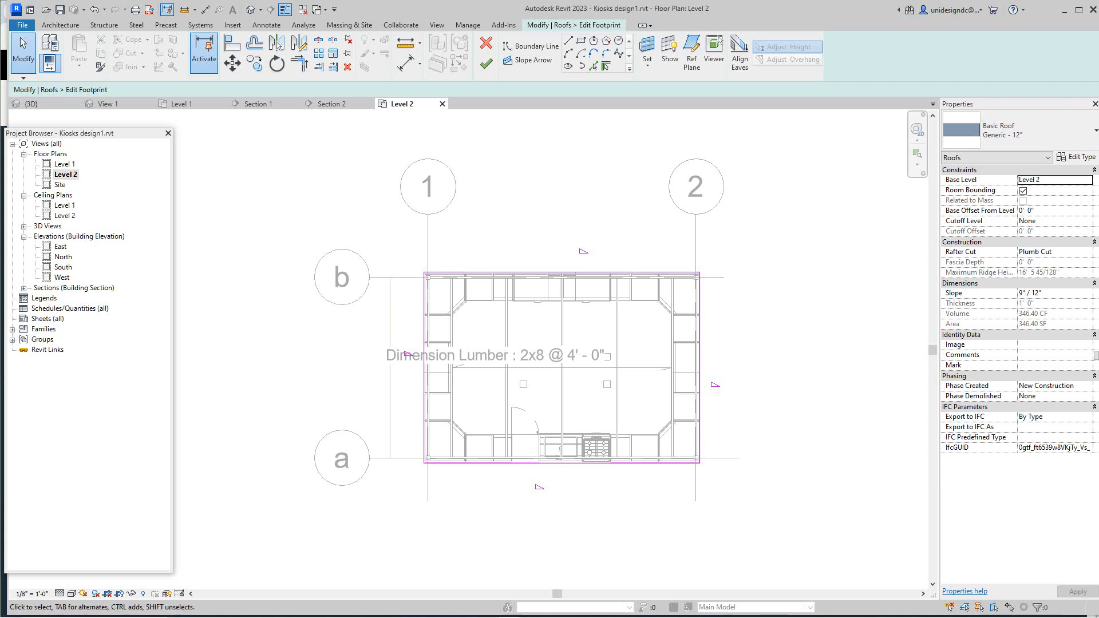
left_click(548, 272)
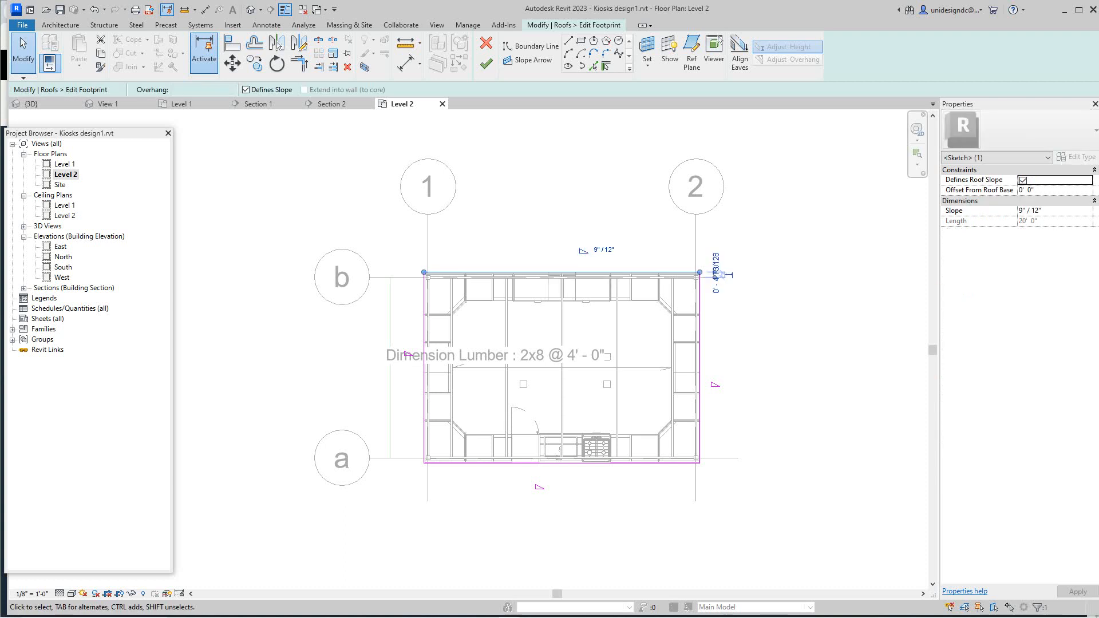
left_click(245, 89)
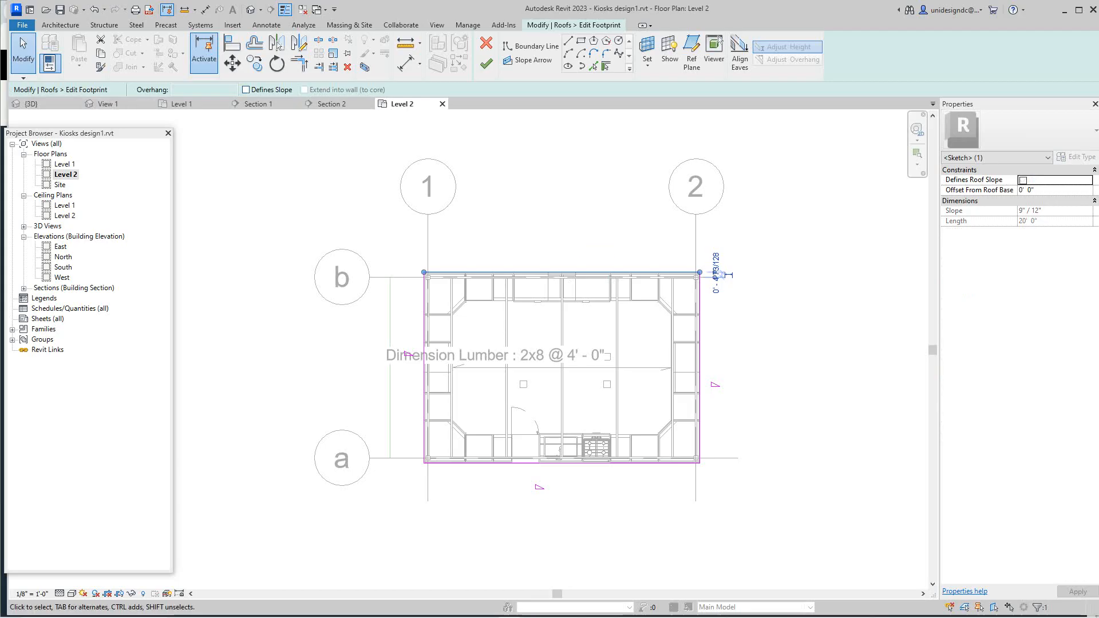
Turn off the slope of the footprint's lines along grids 1, a and 2, and finish the flat roof
left_click(424, 367)
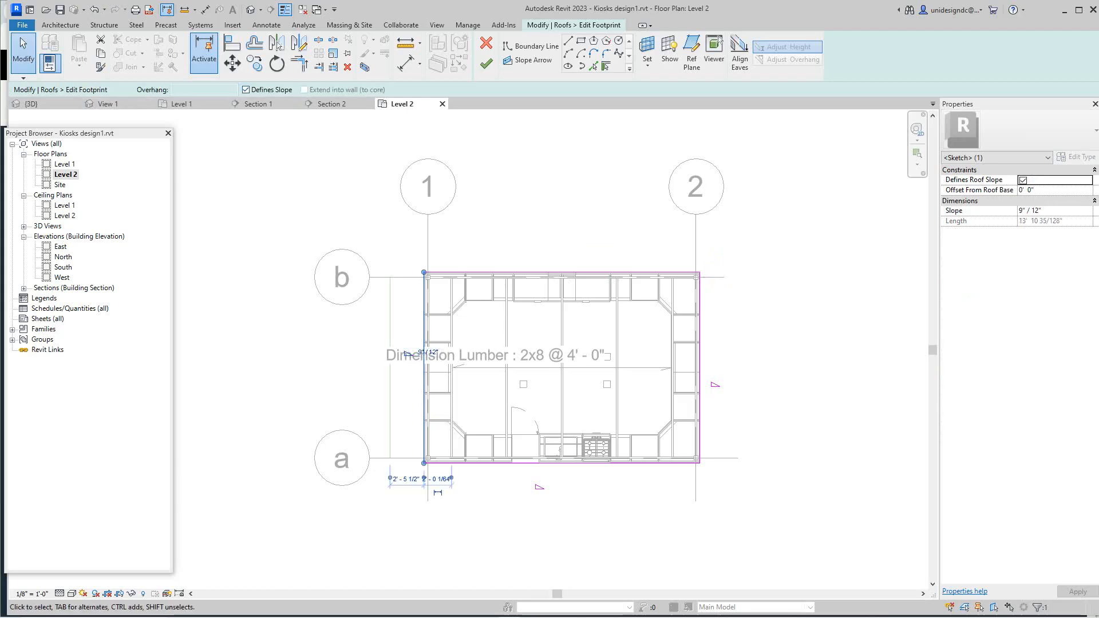
left_click(246, 89)
left_click(487, 463)
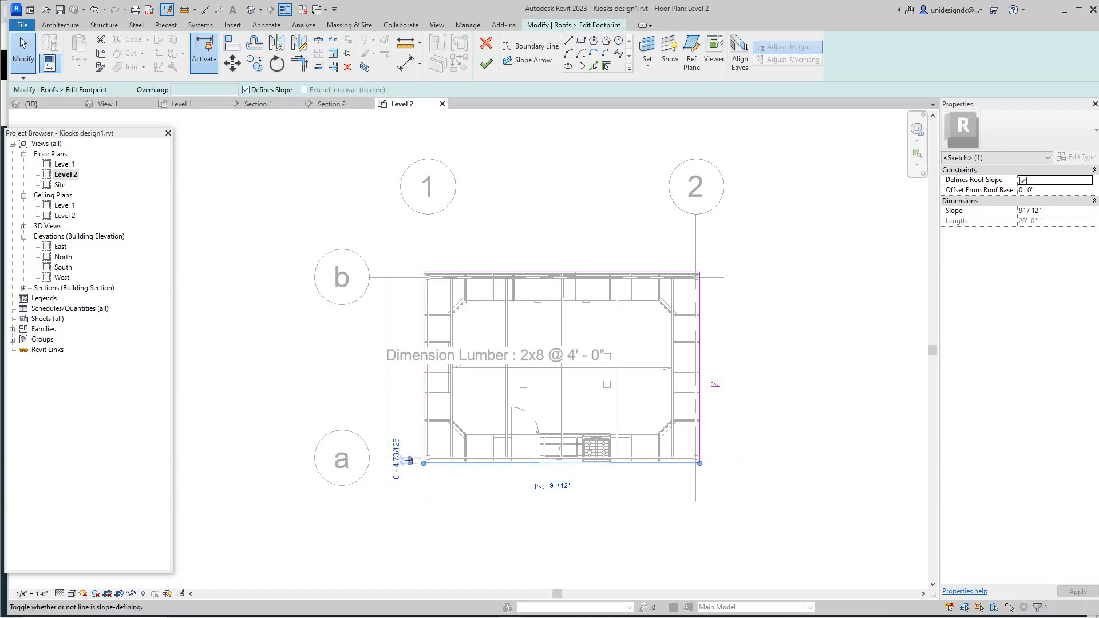
left_click(246, 90)
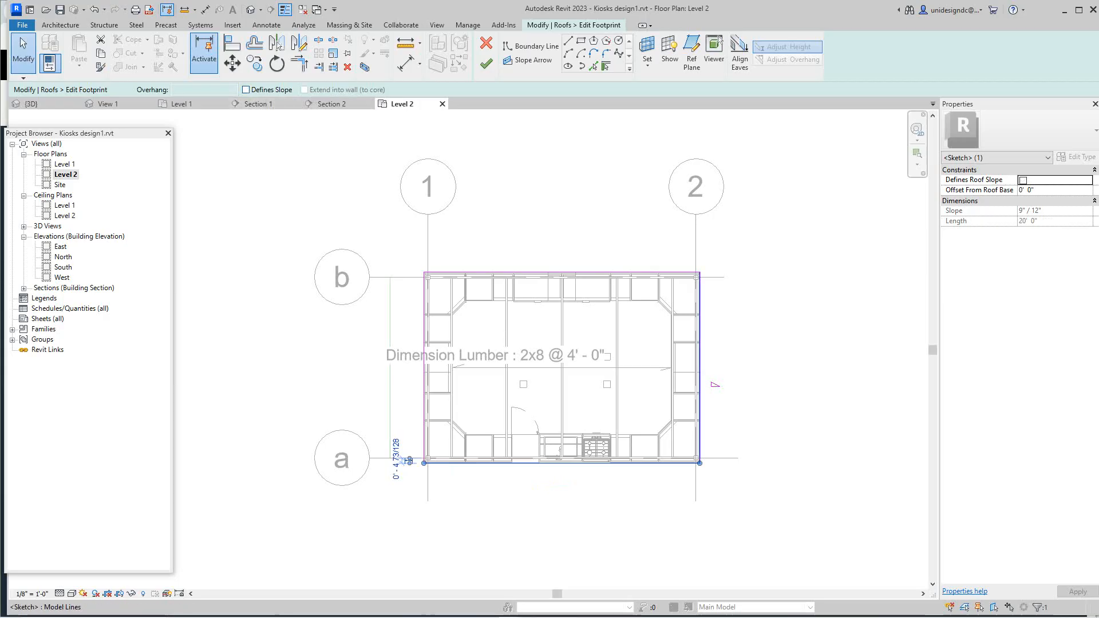
left_click(700, 384)
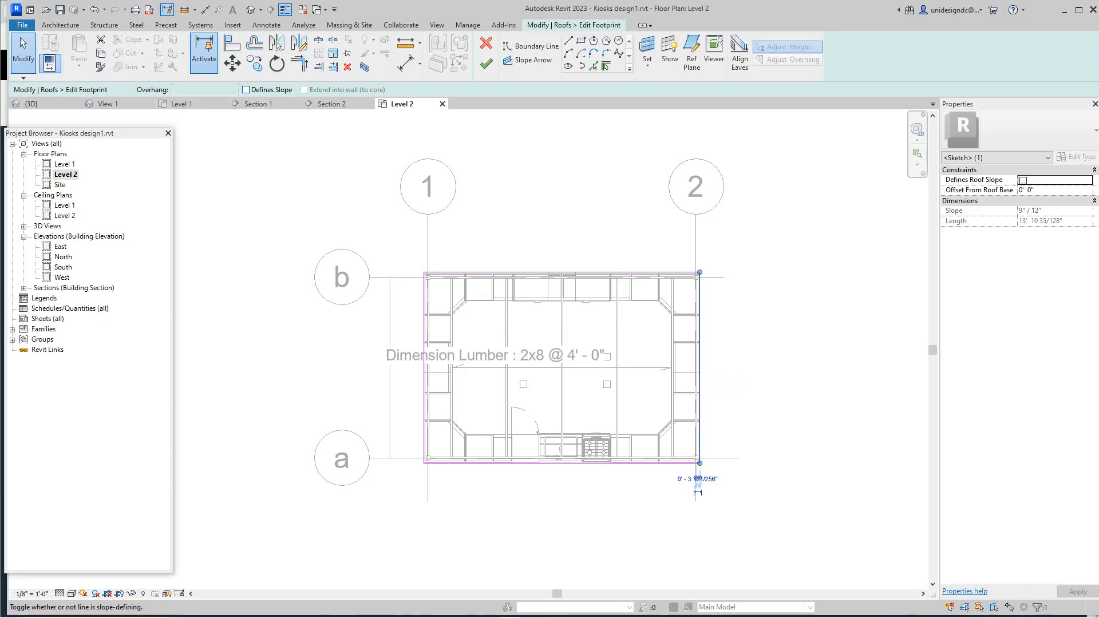
key("Escape")
left_click(486, 64)
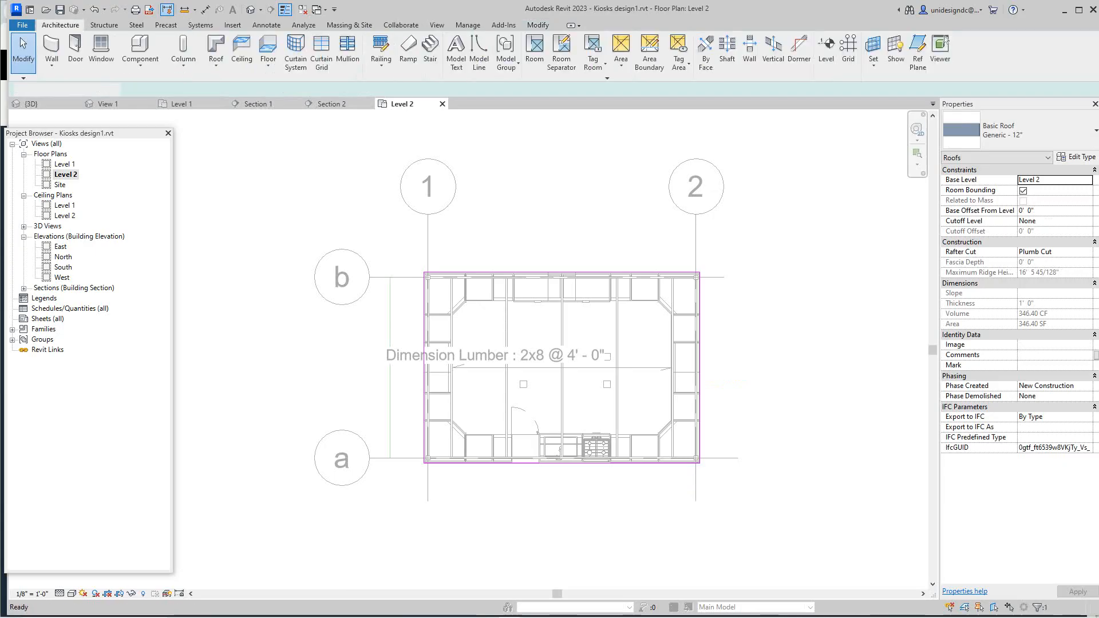
key("Escape")
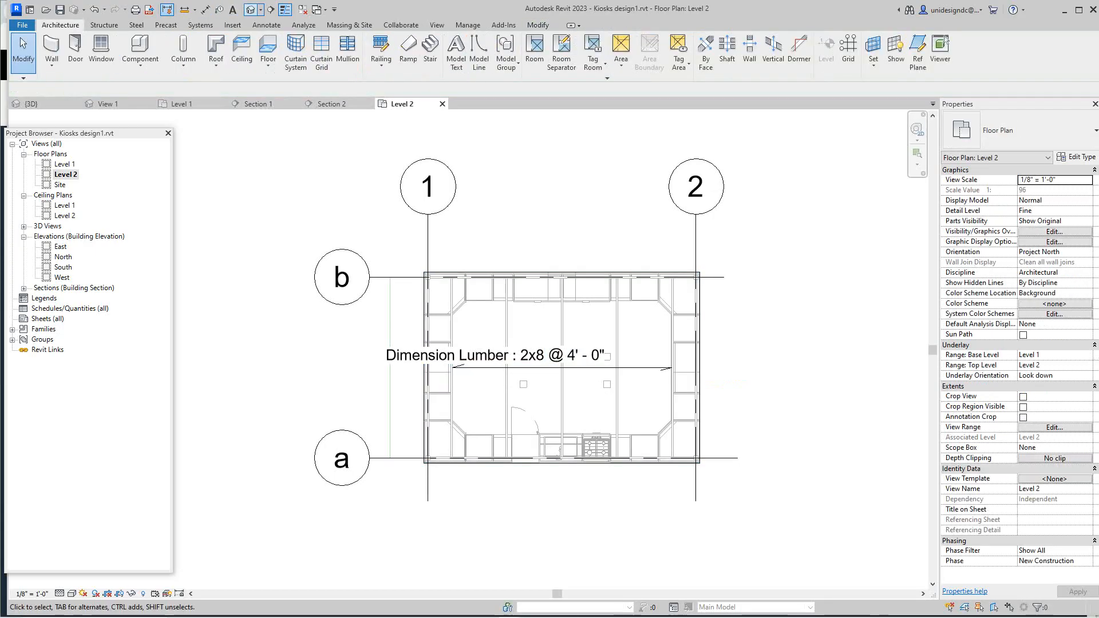
Switch to the 3D view and duplicate the flat roof's type as Generic - 2", applying it to the roof
left_click(250, 10)
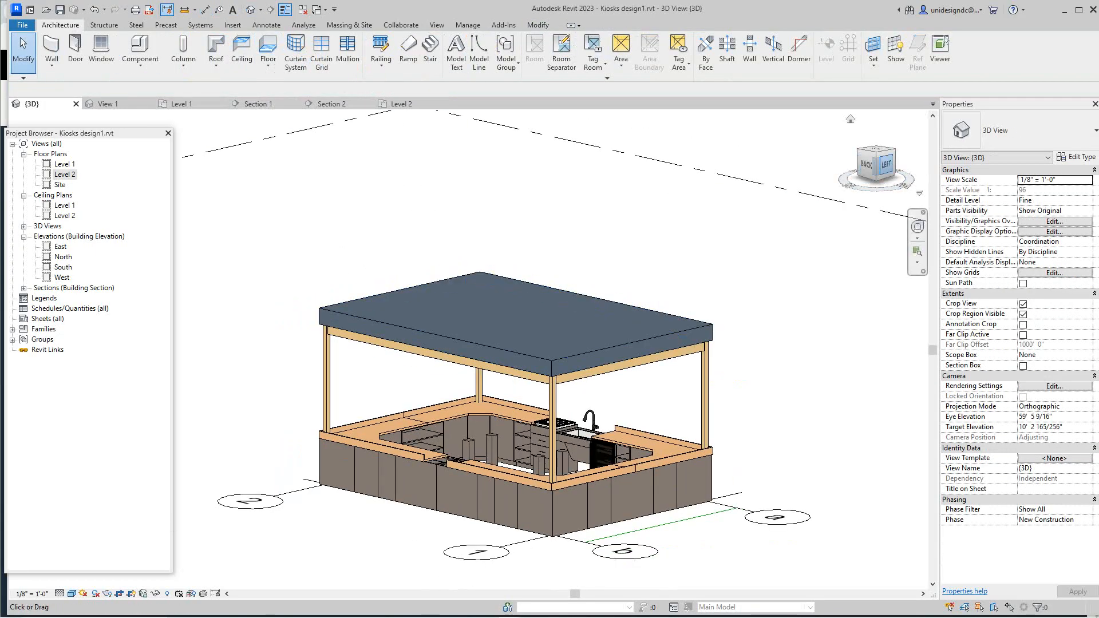
mouse_move(886, 164)
left_mouse_down()
mouse_move(881, 189)
mouse_move(818, 155)
mouse_move(801, 171)
left_mouse_up()
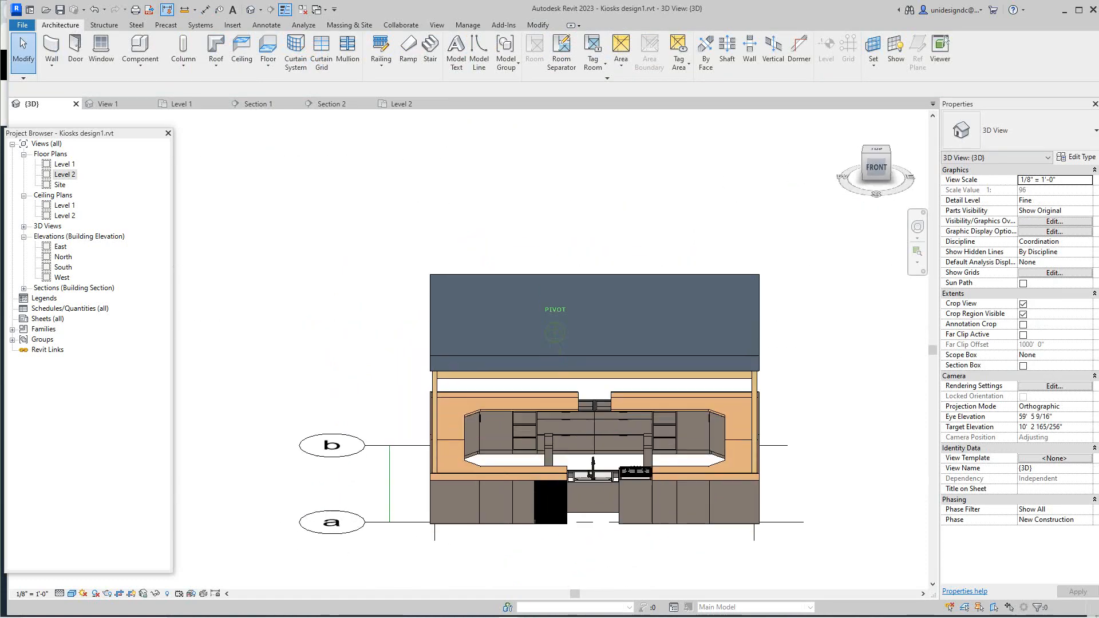
mouse_move(556, 229)
middle_mouse_down("shift")
mouse_move(646, 269)
mouse_move(656, 221)
middle_mouse_up("shift")
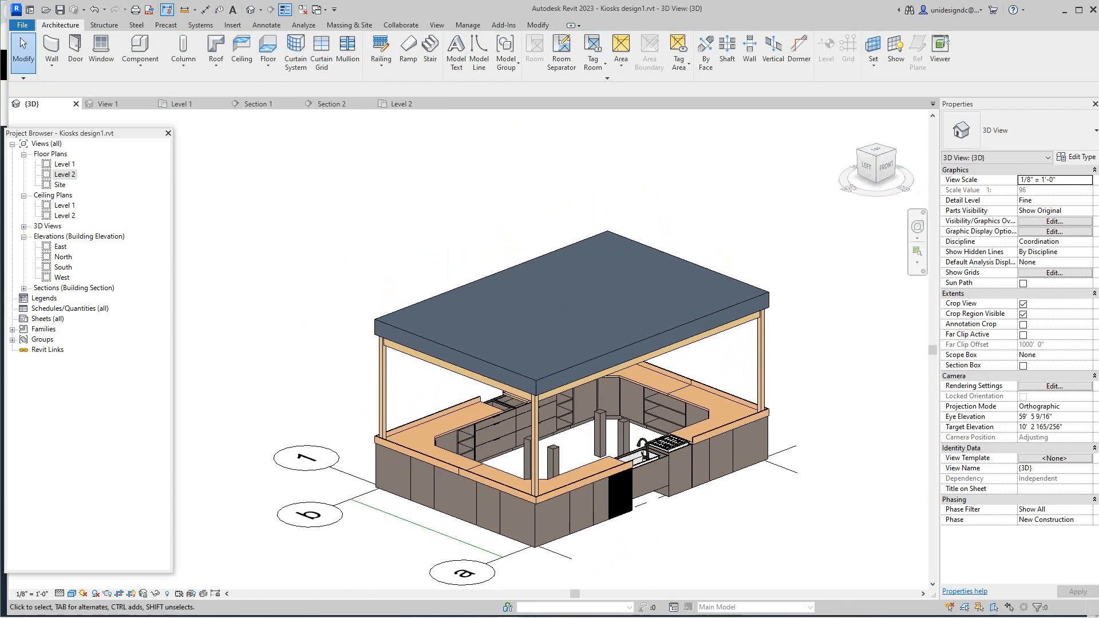
scroll(581, 326, "up", 2)
left_click(581, 329)
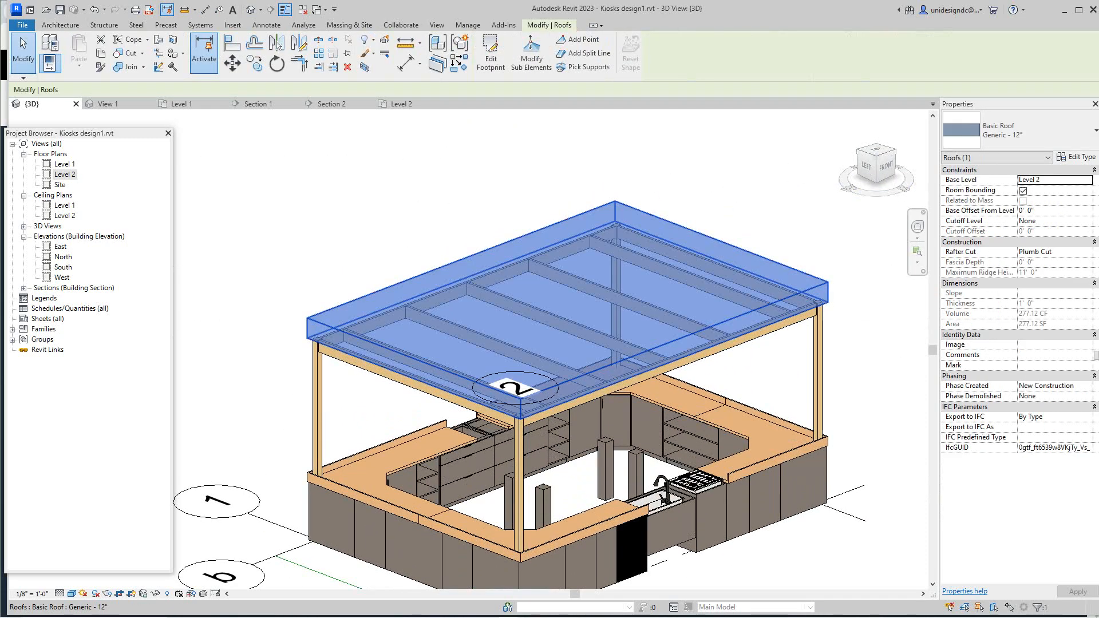
scroll(579, 316, "down", 3)
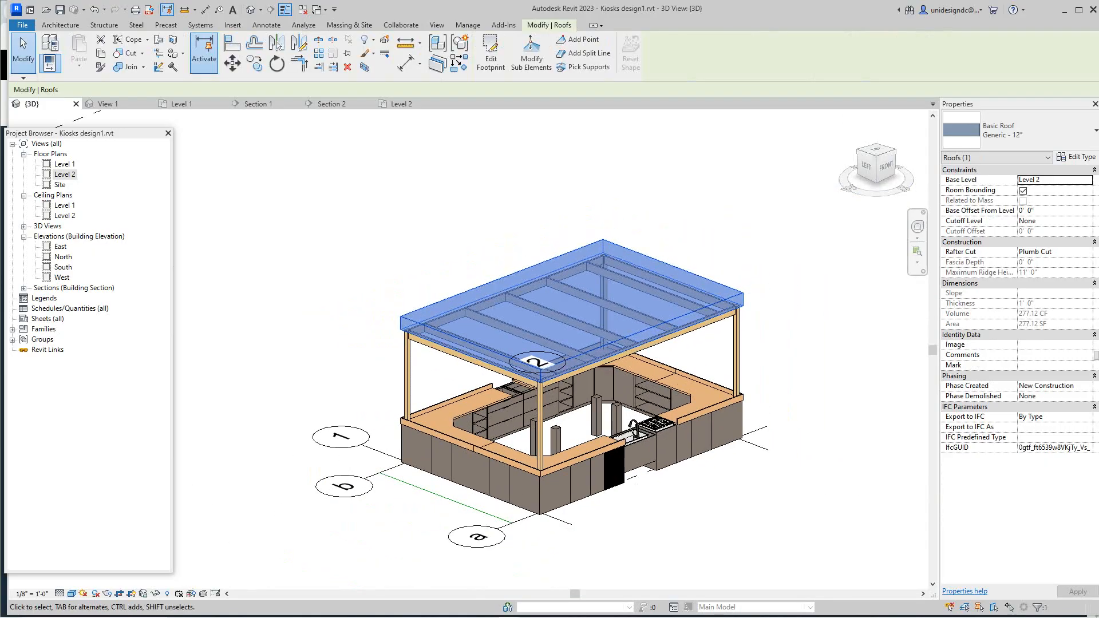
left_click(1076, 156)
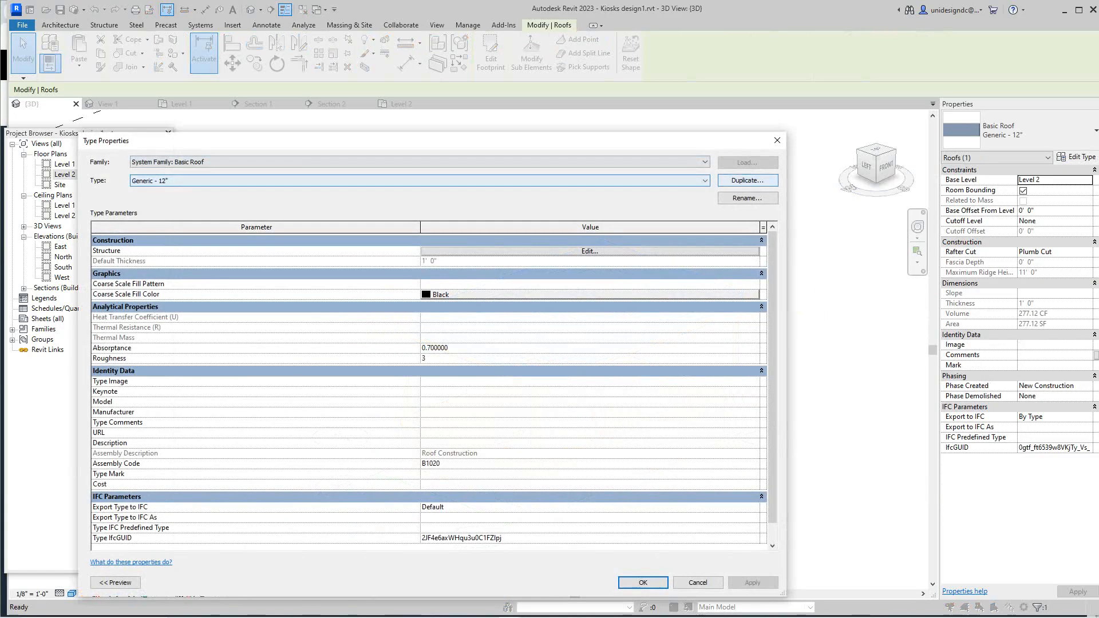
left_click(747, 181)
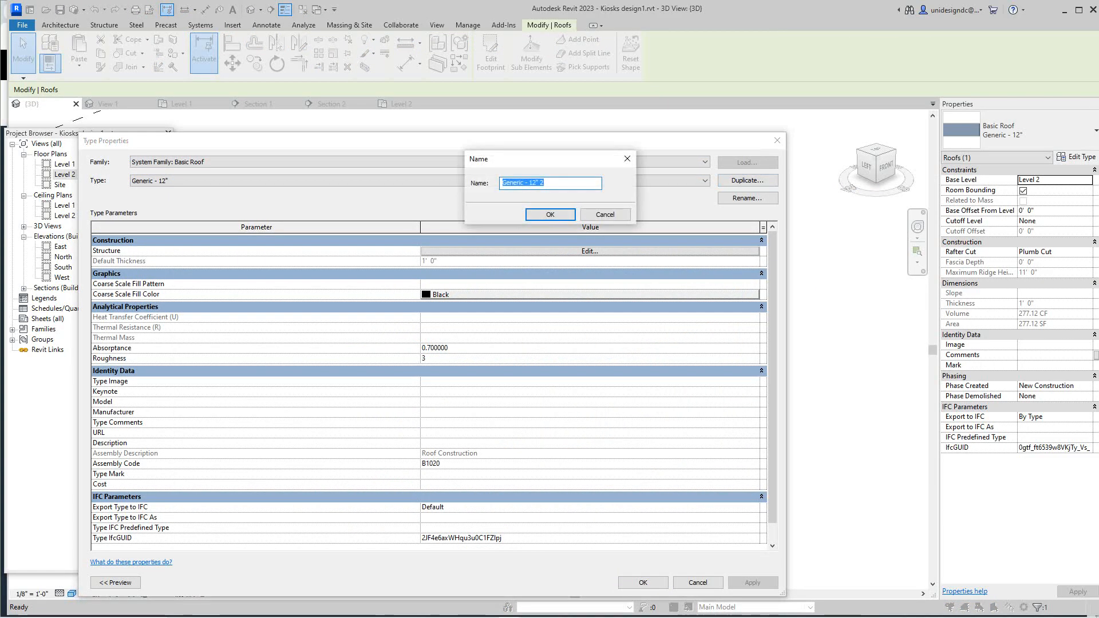
left_click(530, 183)
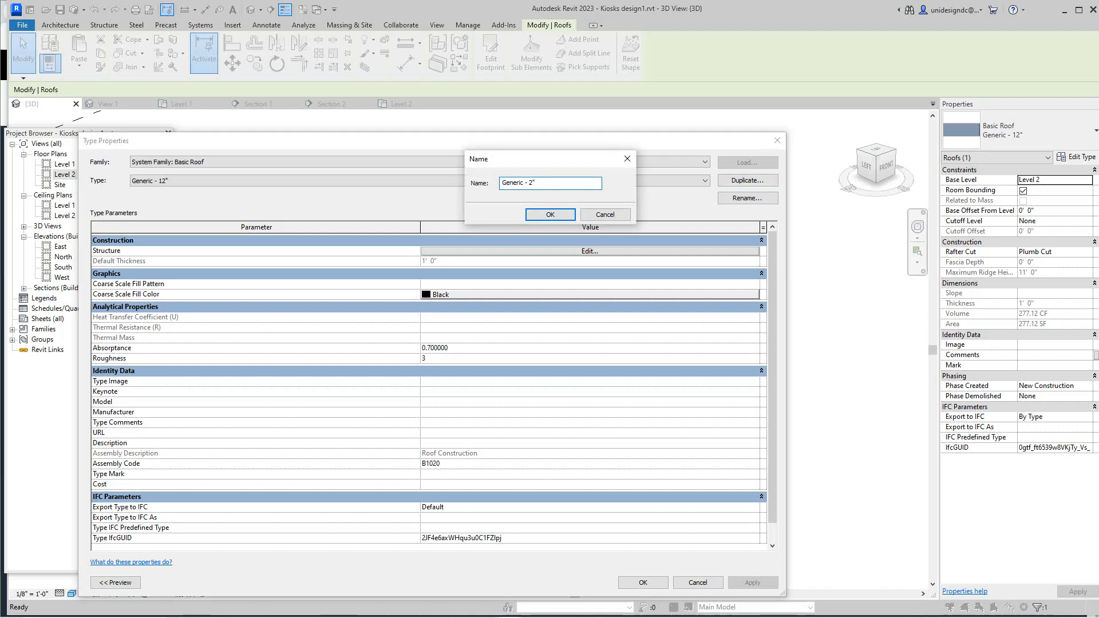
key("Return")
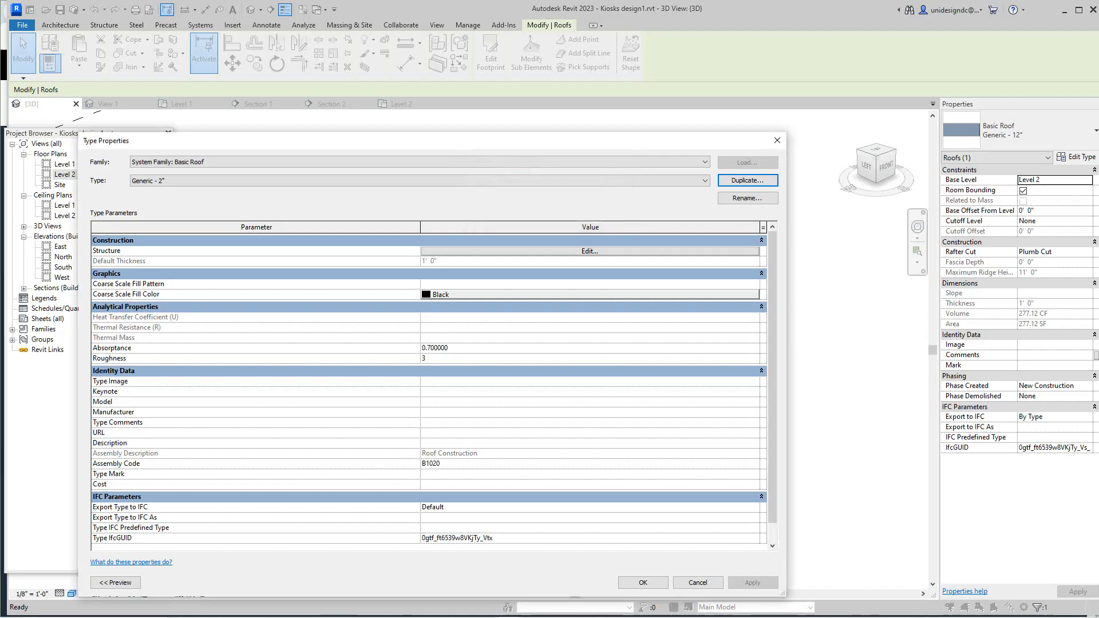
left_click(642, 582)
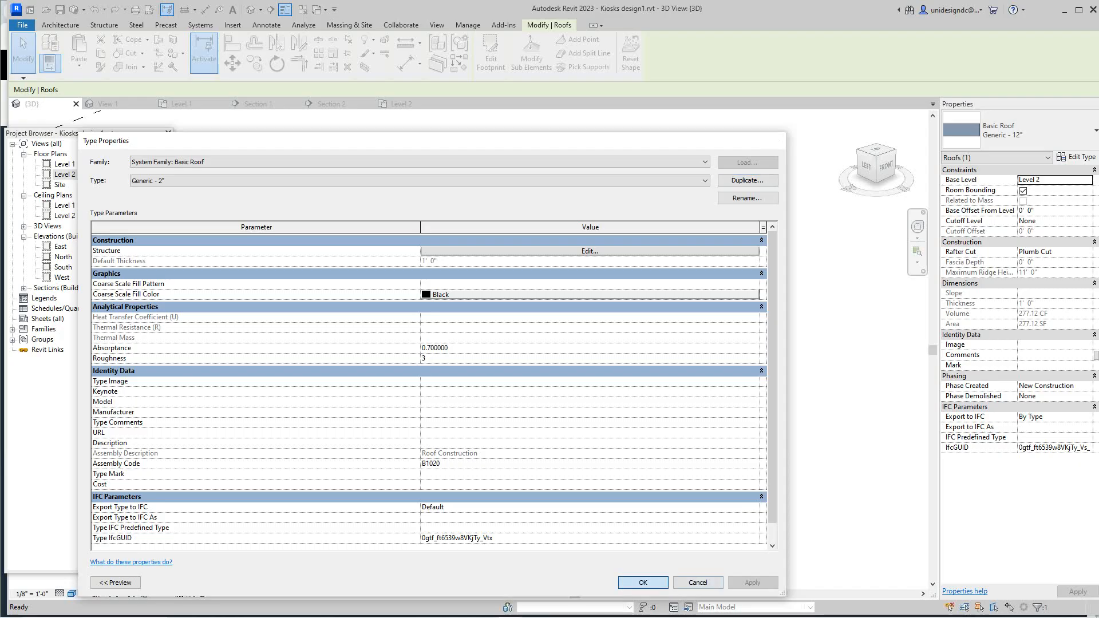
key("Escape")
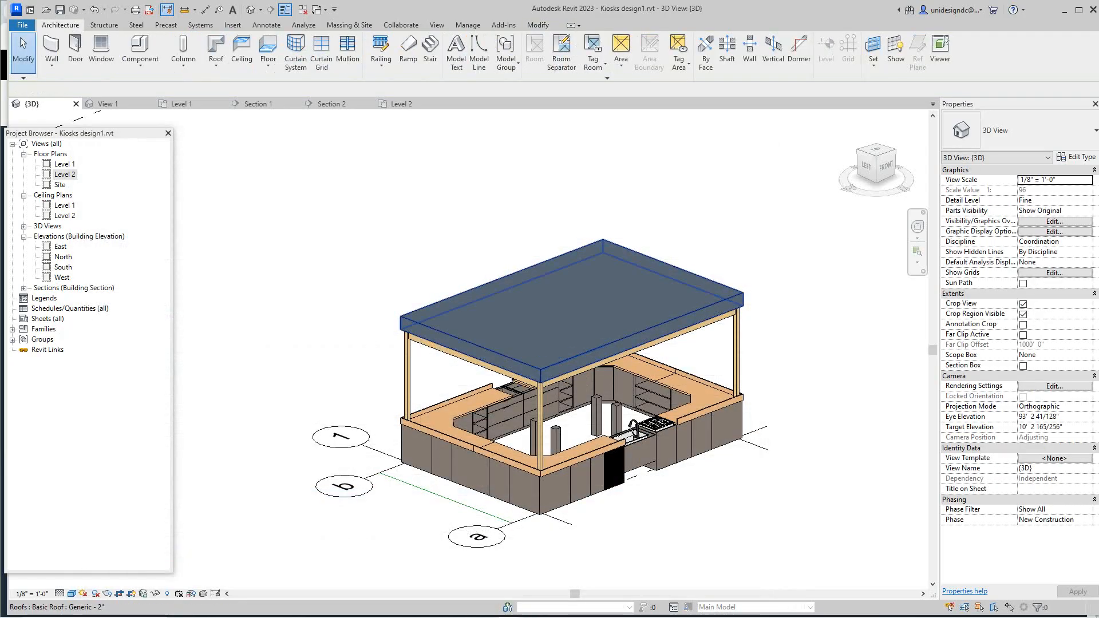
Edit the Generic - 2" roof type's structure and set its structural layer's thickness to 2"
left_click(601, 309)
left_click(1077, 157)
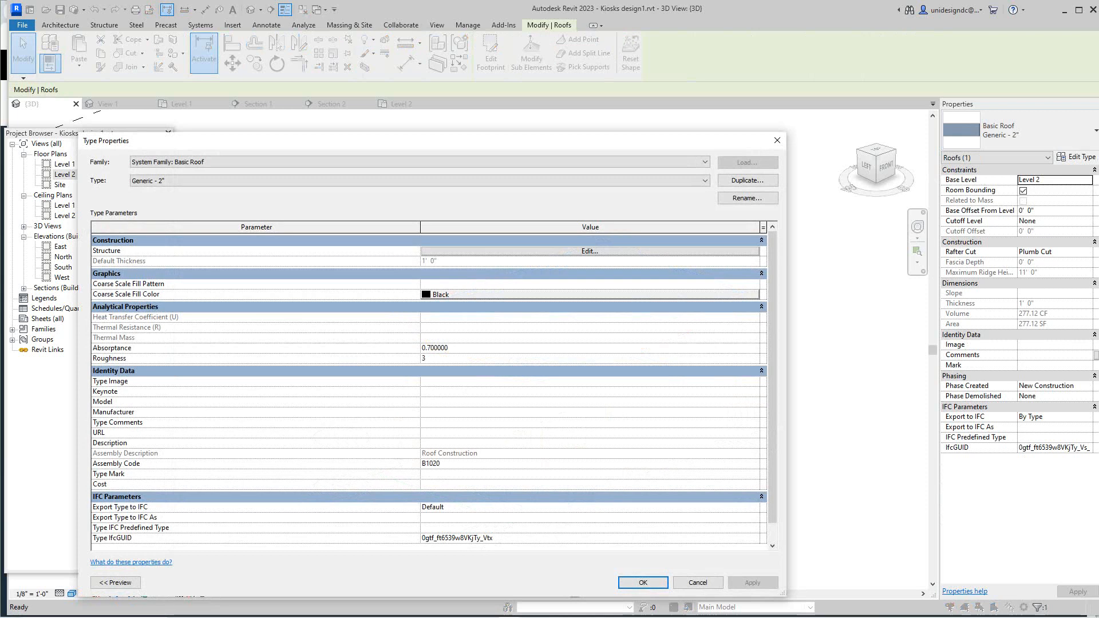
left_click(590, 251)
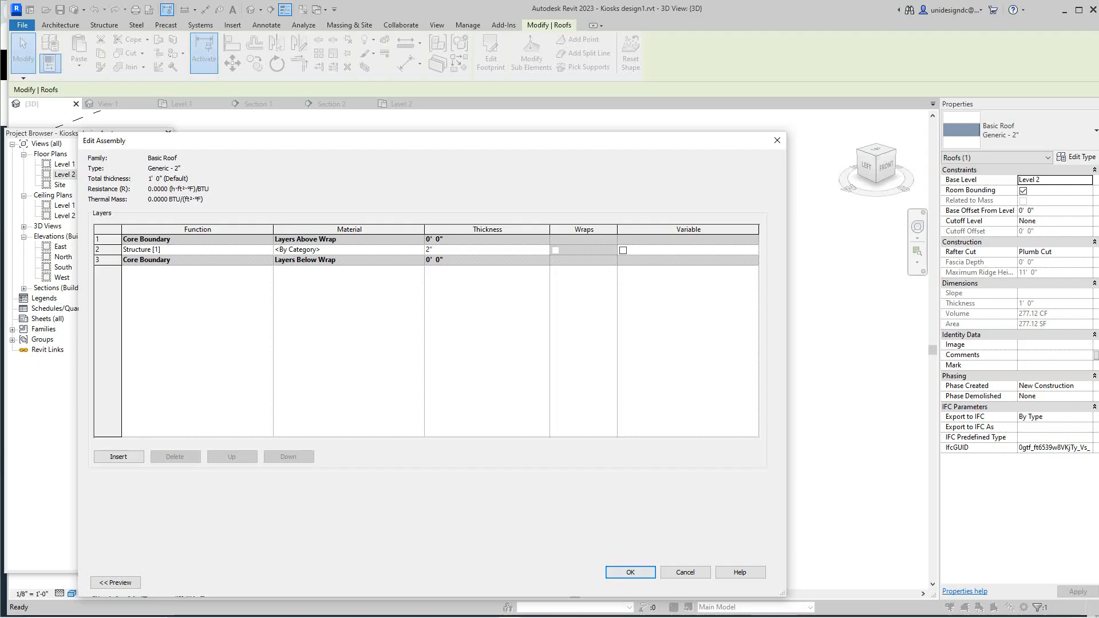
key("Return")
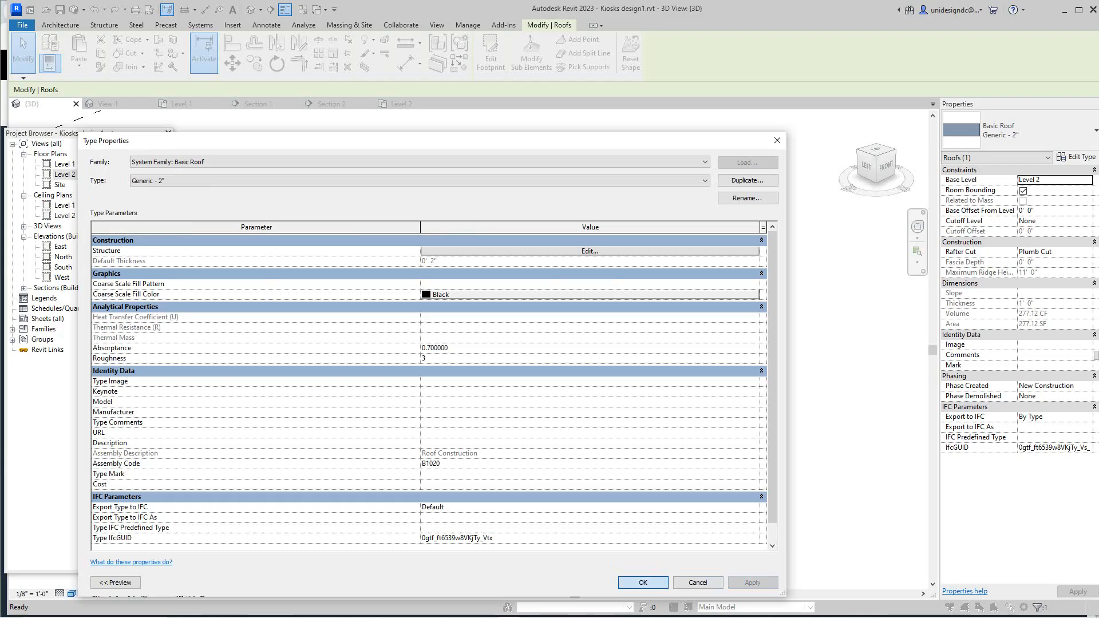
left_click(643, 582)
Examine the kiosk and its thin roof from the front, the front-right corner and the back-right corner
scroll(782, 349, "down", 1)
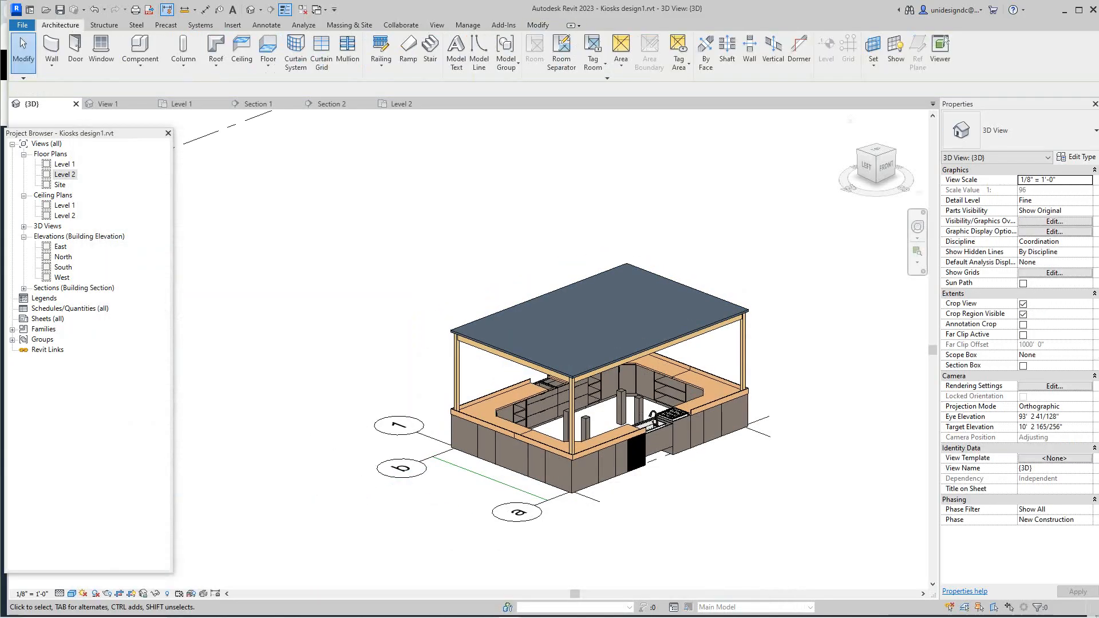
left_click(885, 166)
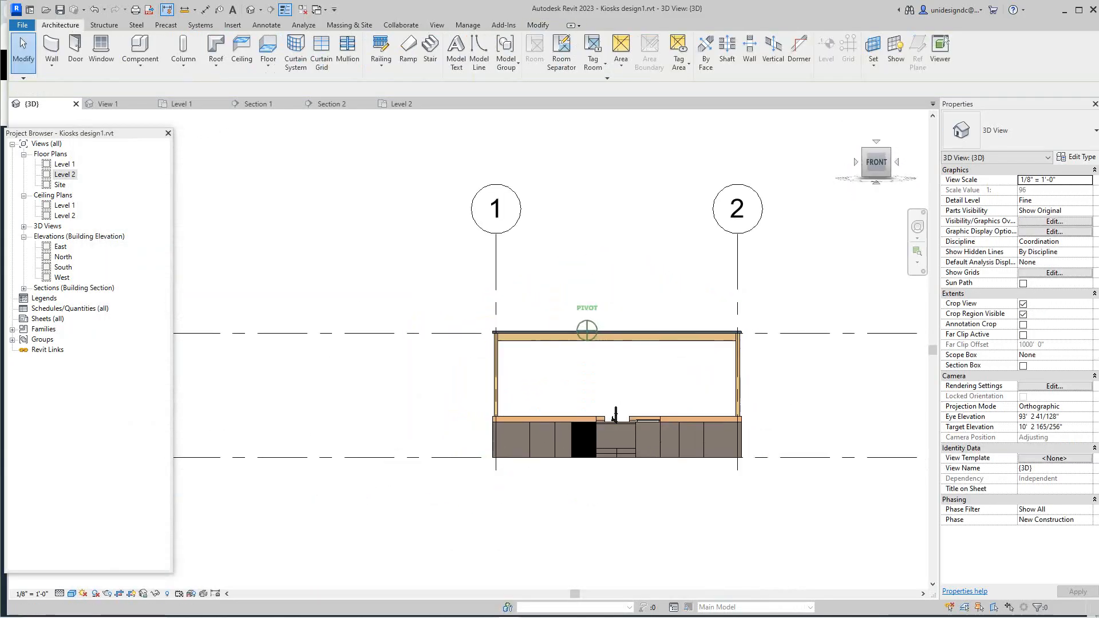
left_click(892, 150)
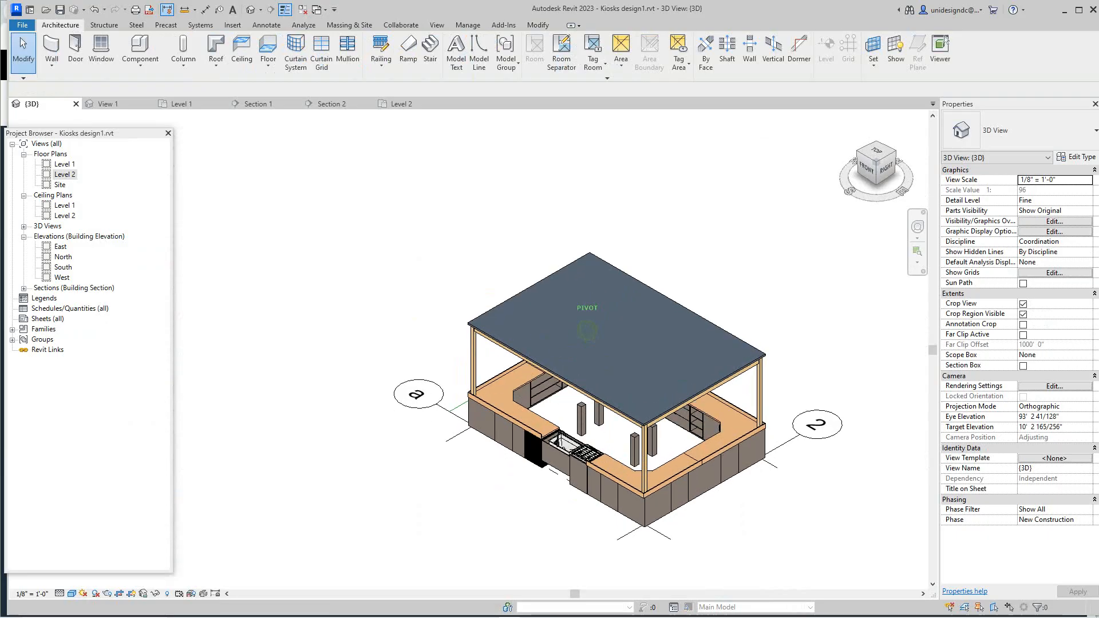
middle_click_drag(761, 446, 664, 389, "shift")
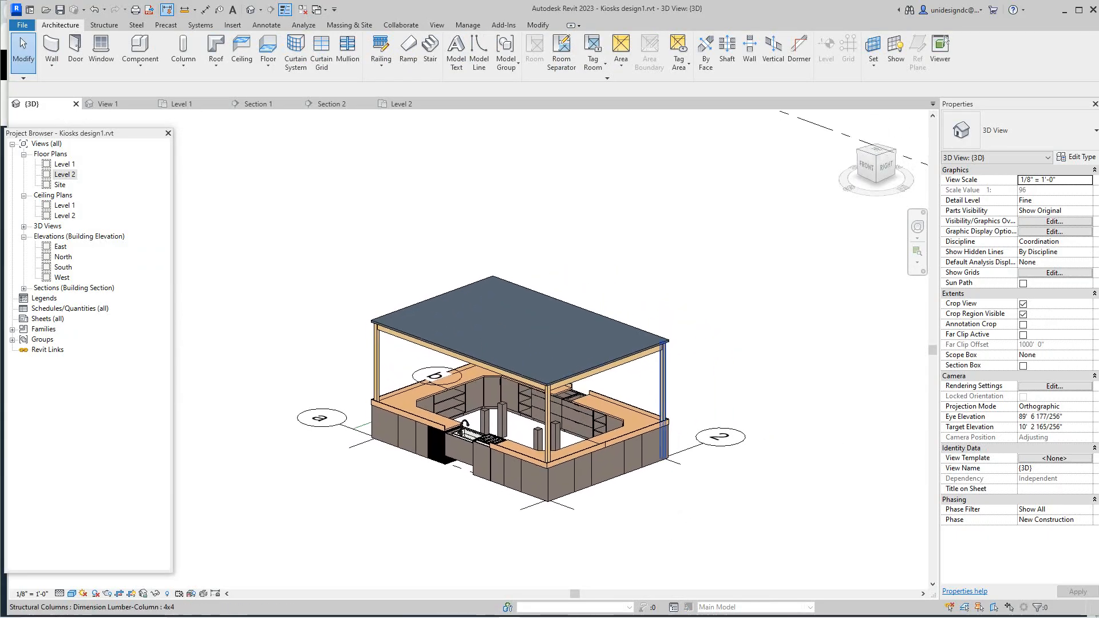
scroll(561, 395, "up", 5)
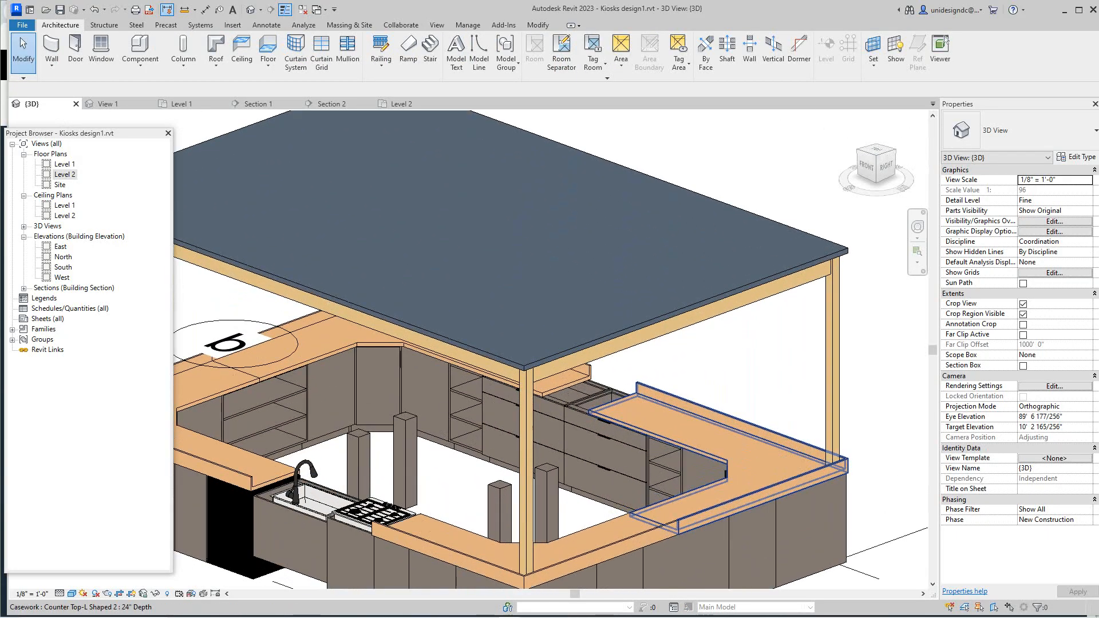
scroll(621, 413, "up", 2)
scroll(575, 406, "down", 5)
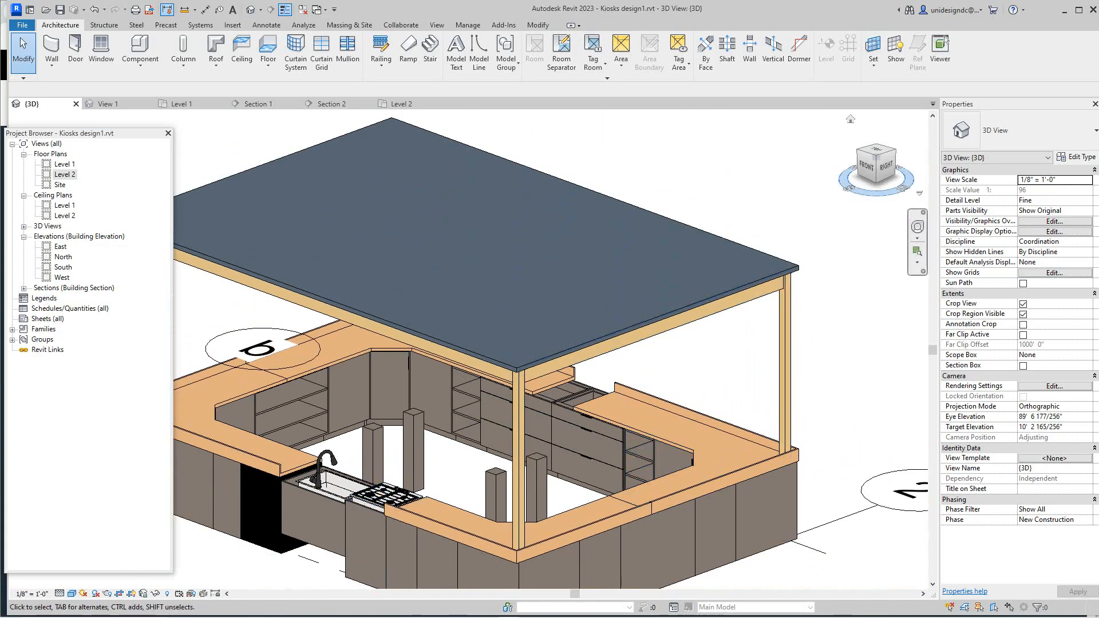
left_click(886, 166)
middle_click_drag(515, 413, 390, 503, "shift")
middle_click_drag(486, 475, 521, 458)
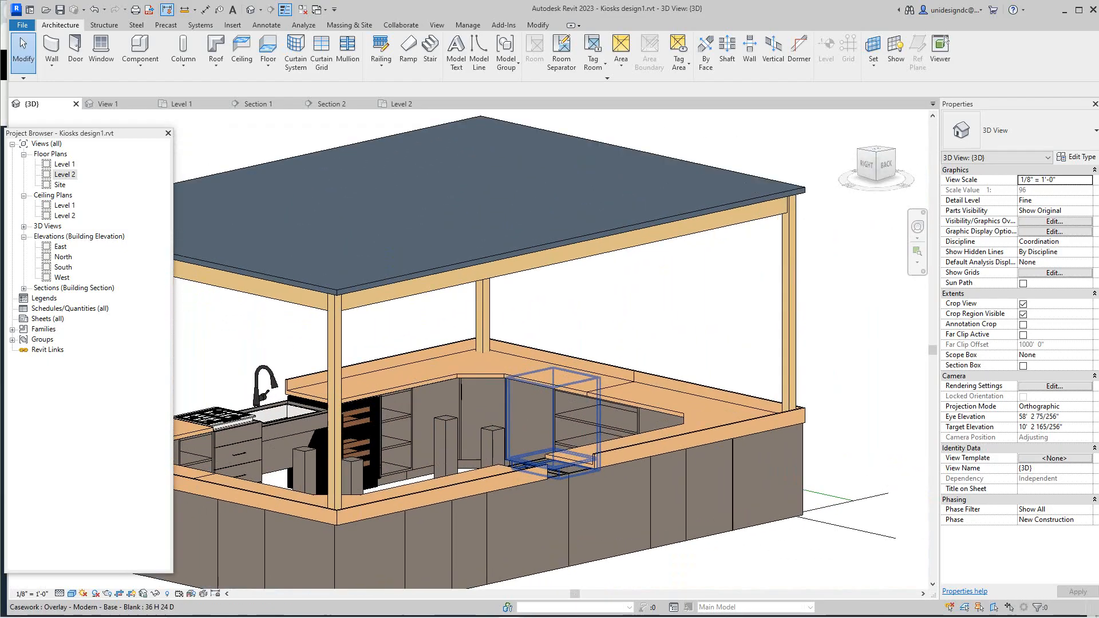
scroll(562, 435, "down", 2)
In the Level 1 plan, align both countertop ends along grid b to the joint between the two drawer cabinets
double_click(65, 163)
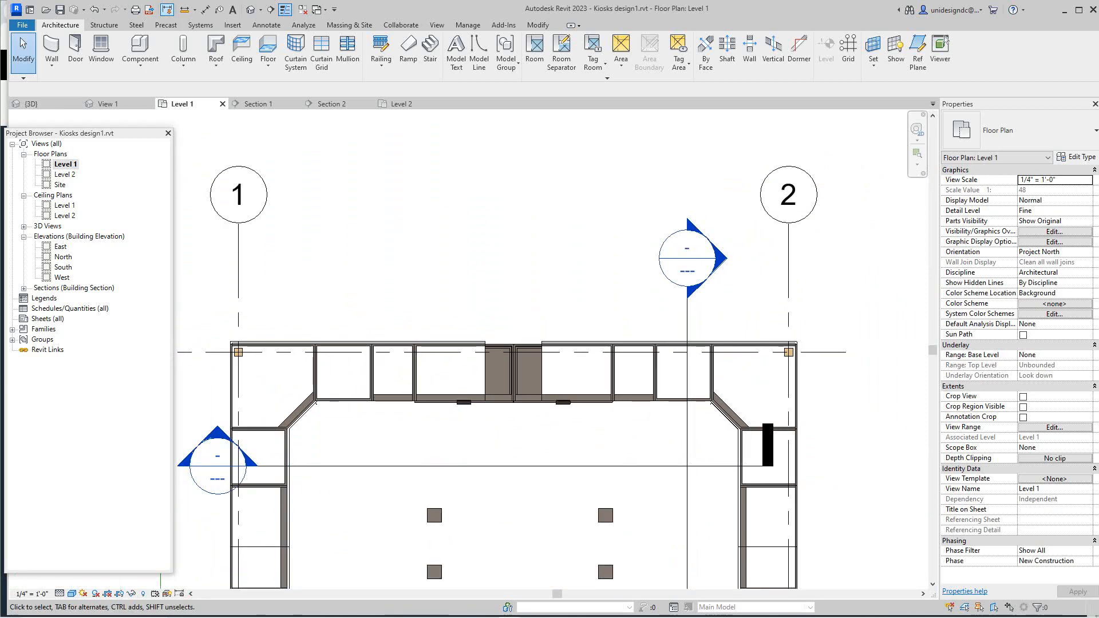
scroll(504, 342, "up", 3)
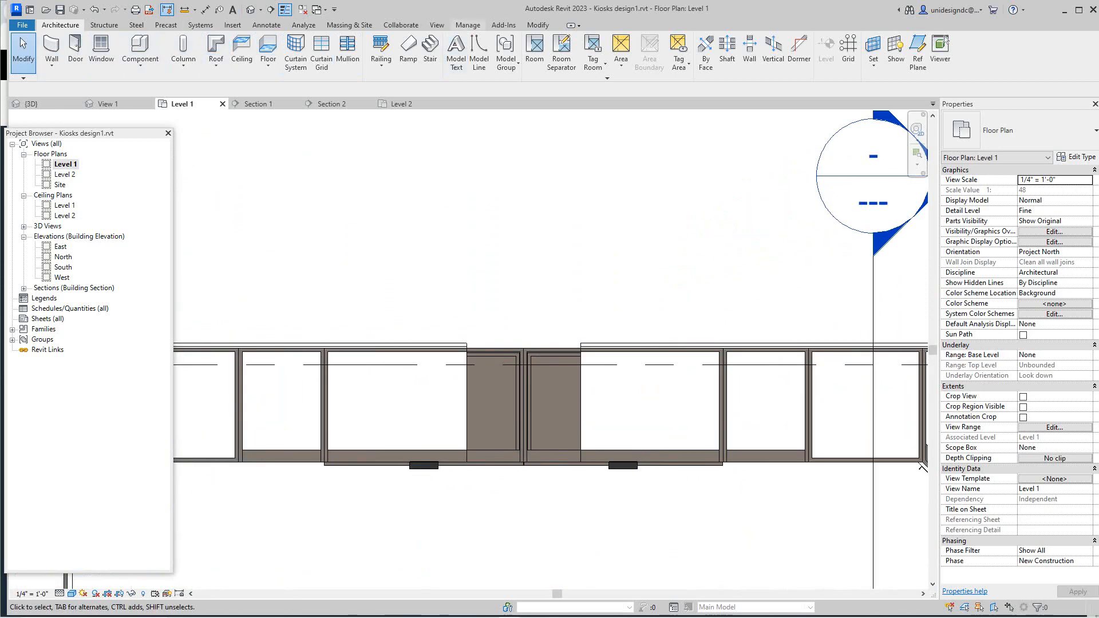
left_click(537, 24)
left_click(231, 43)
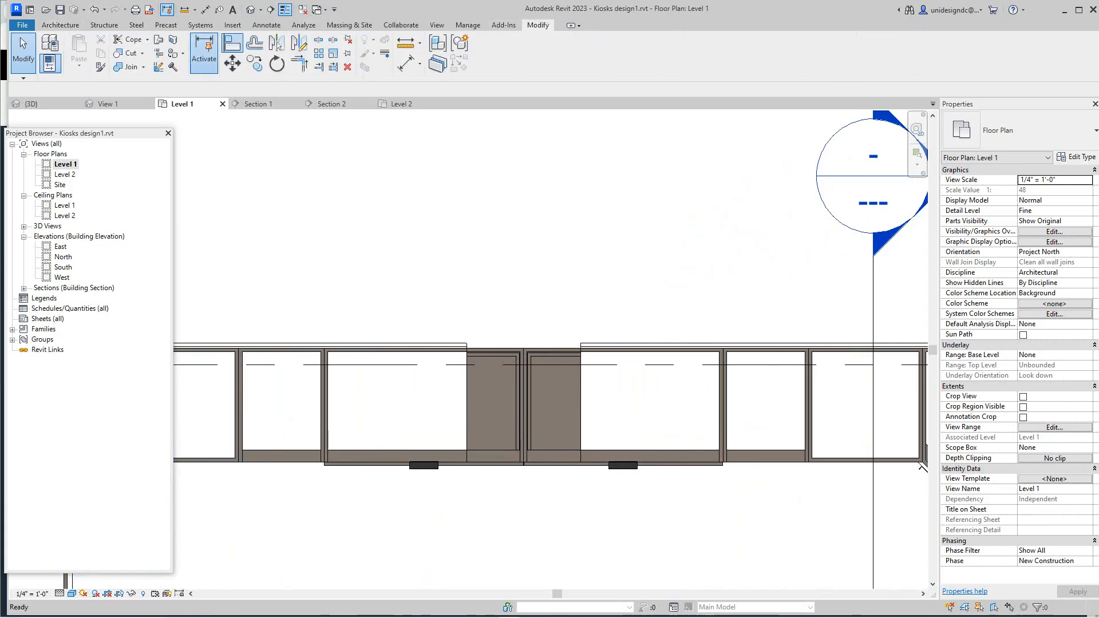
scroll(473, 320, "up", 3)
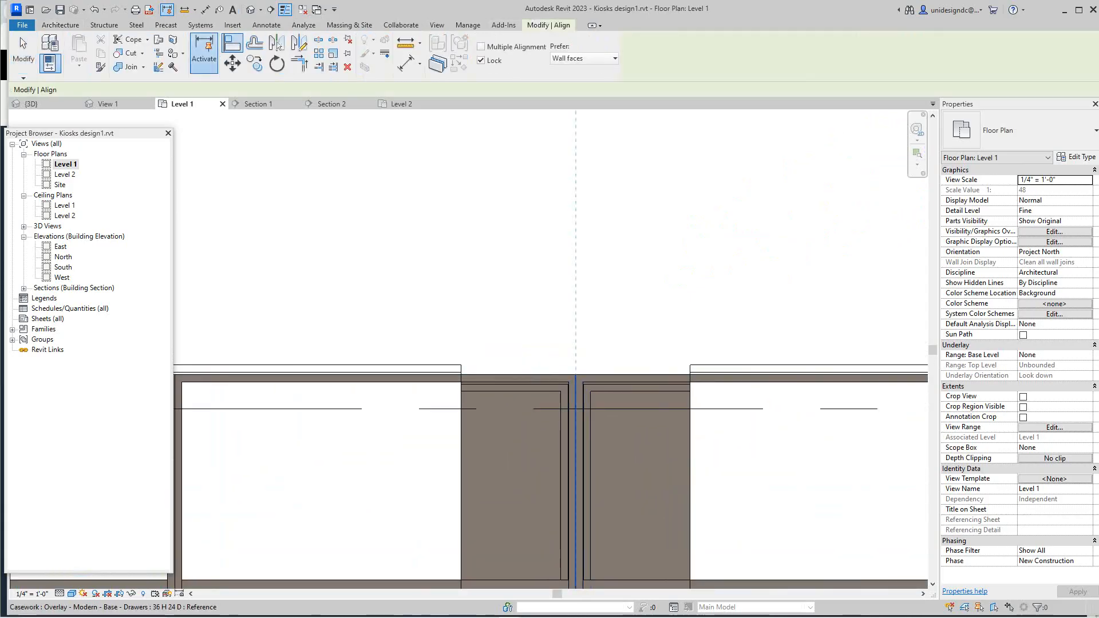
left_click(691, 490)
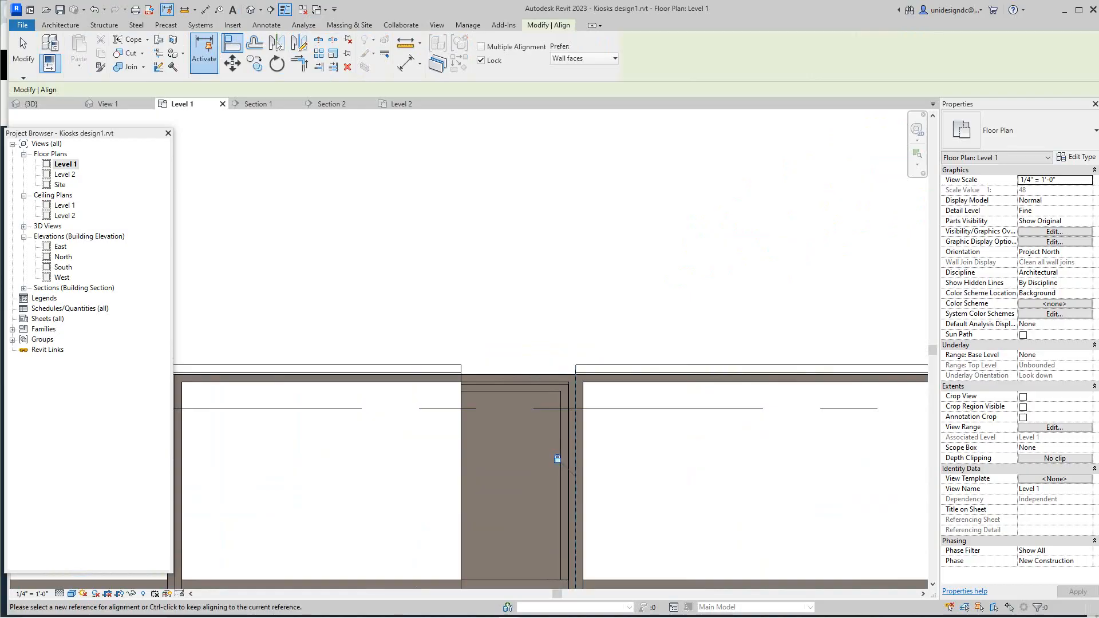
left_click(576, 489)
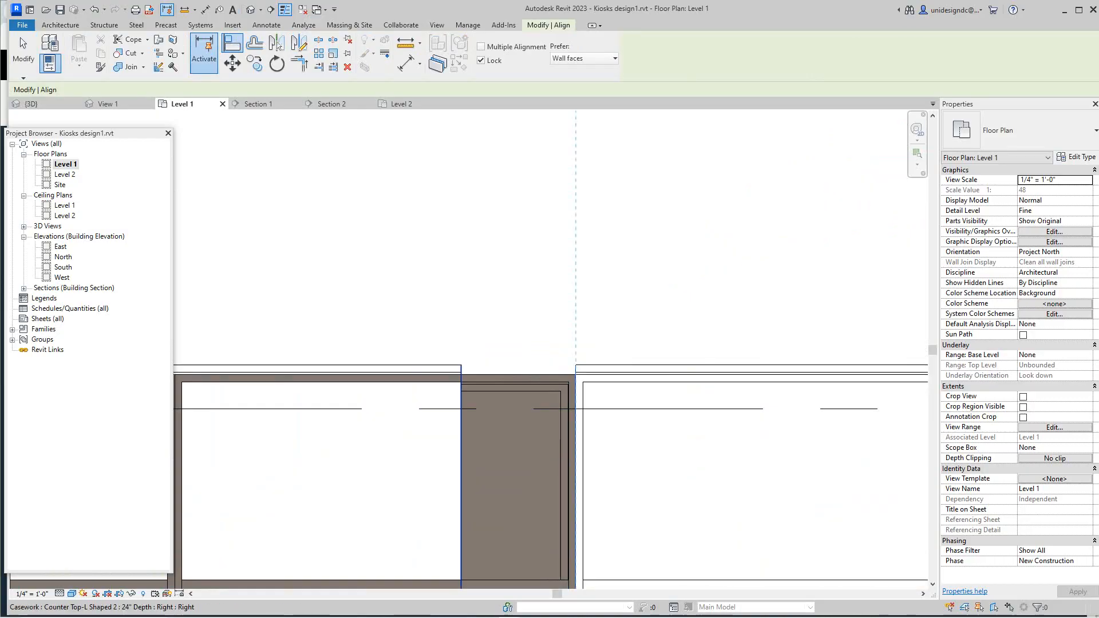
left_click(461, 489)
Examine the countertops and cabinet layout across the Level 1 plan, ending the pending alignment
scroll(557, 459, "down", 3)
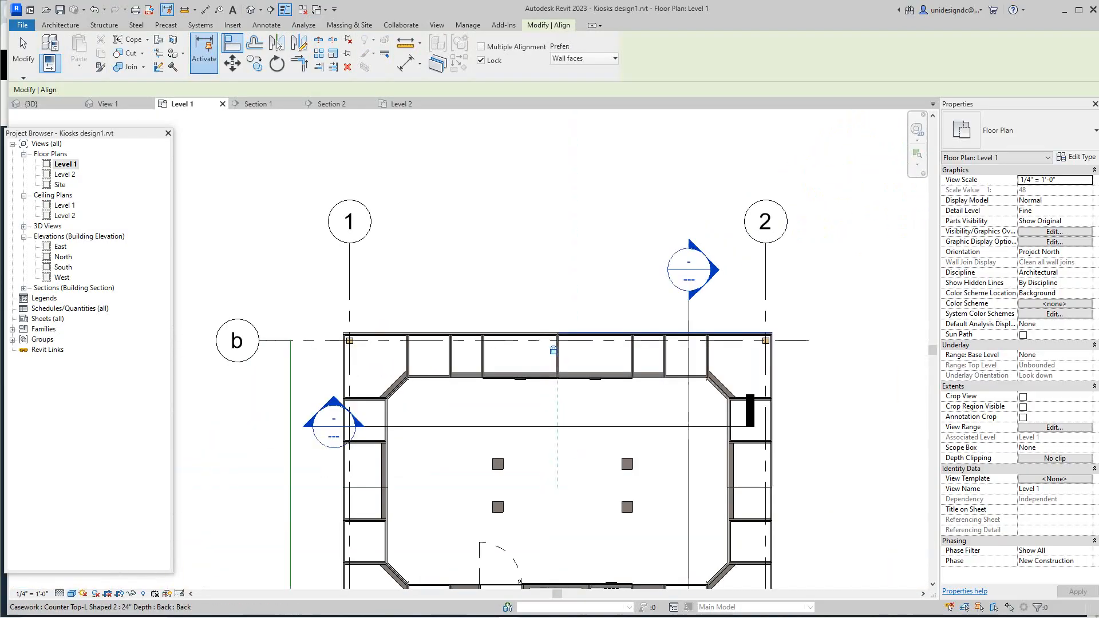
scroll(653, 344, "down", 3)
middle_click_drag(652, 344, 606, 192)
scroll(606, 345, "up", 2)
middle_click_drag(606, 346, 549, 453)
scroll(538, 319, "down", 1)
middle_click_drag(539, 318, 530, 374)
scroll(478, 373, "up", 2)
right_click(508, 196)
left_click(527, 202)
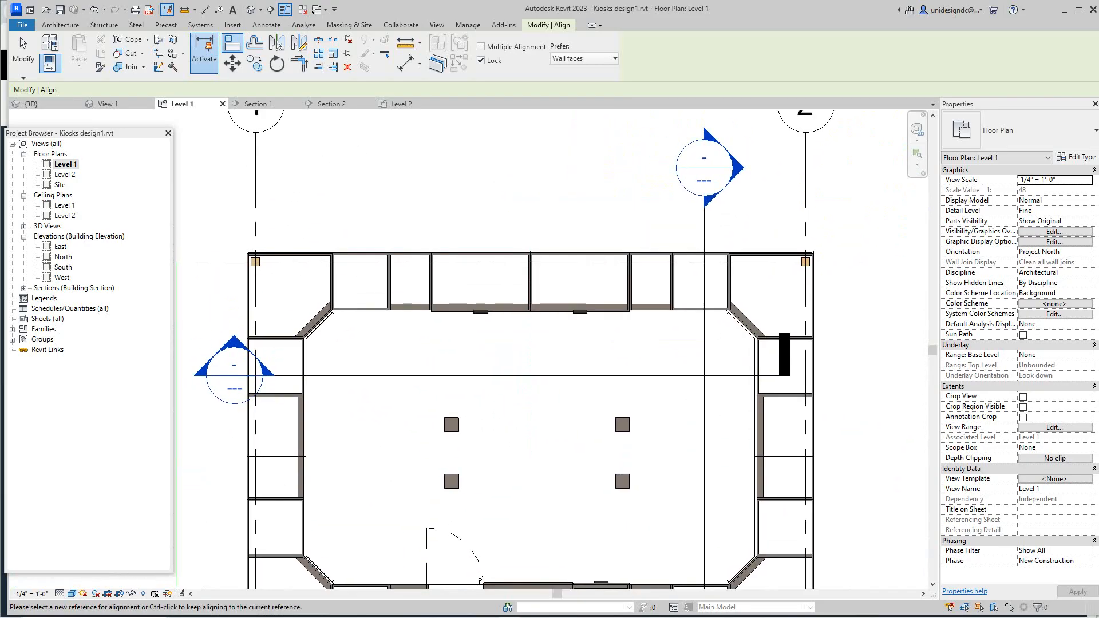
scroll(525, 240, "down", 1)
scroll(525, 240, "up", 2)
scroll(525, 240, "down", 2)
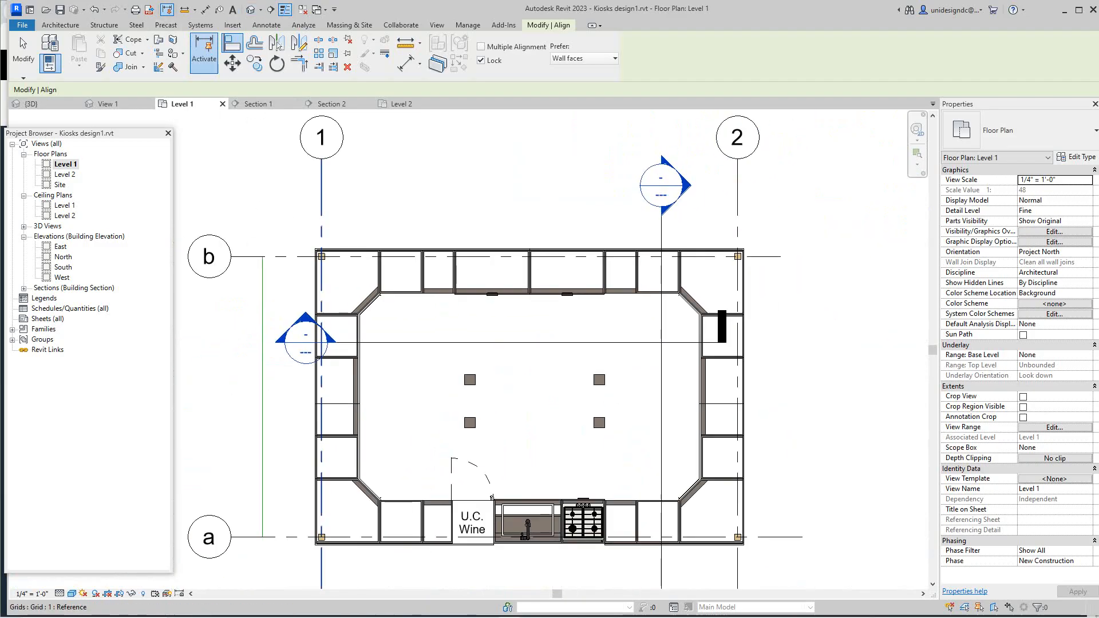
scroll(480, 232, "up", 2)
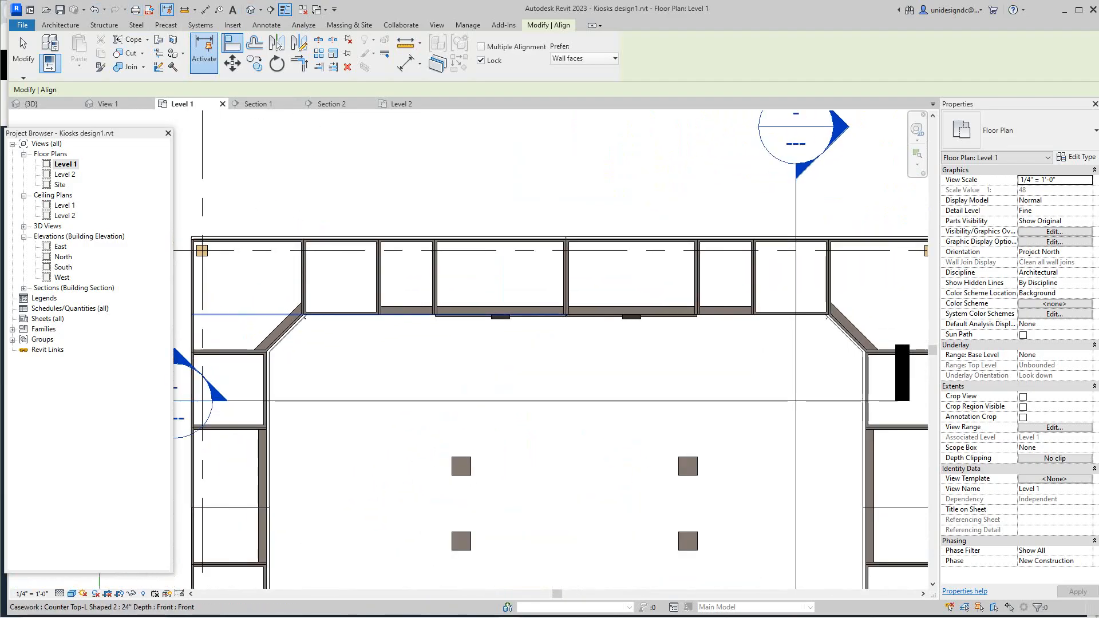
scroll(508, 419, "down", 2)
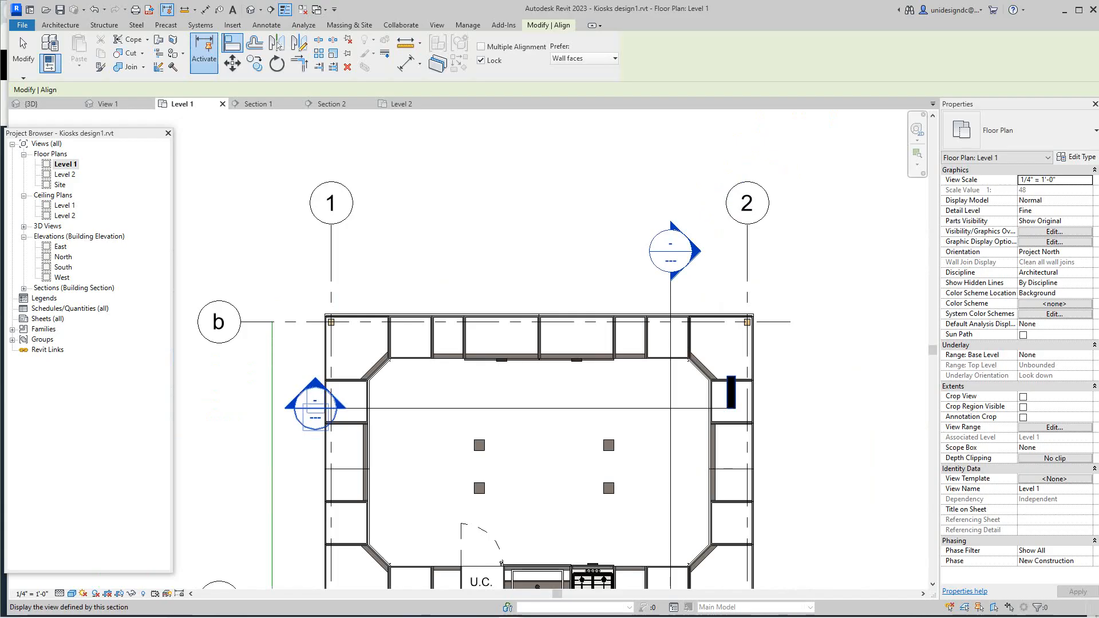
Open Section 2, leave the Align command, and inspect the drawer base cabinet just beside the countertop joint
double_click(315, 408)
scroll(572, 355, "up", 2)
right_click(542, 315)
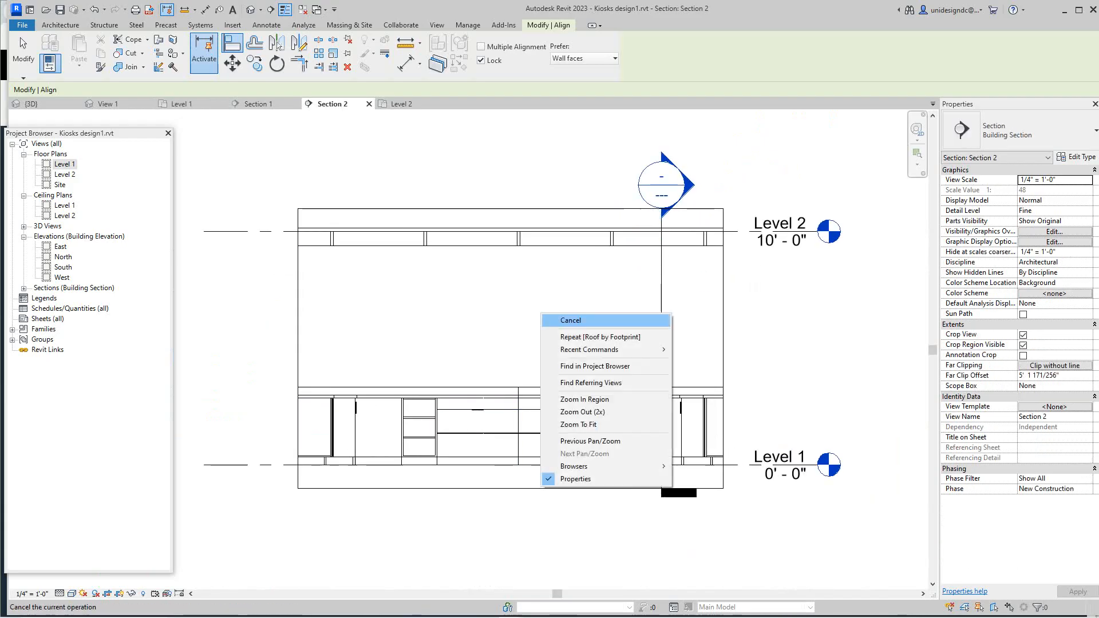
left_click(570, 320)
scroll(495, 427, "up", 2)
left_click(495, 427)
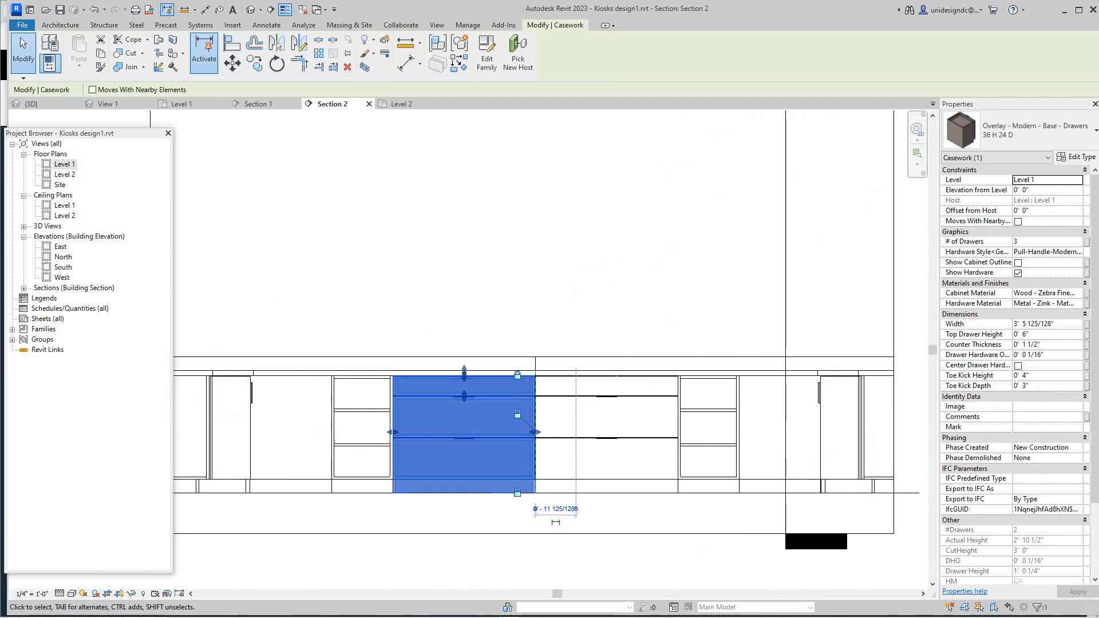
key("Escape")
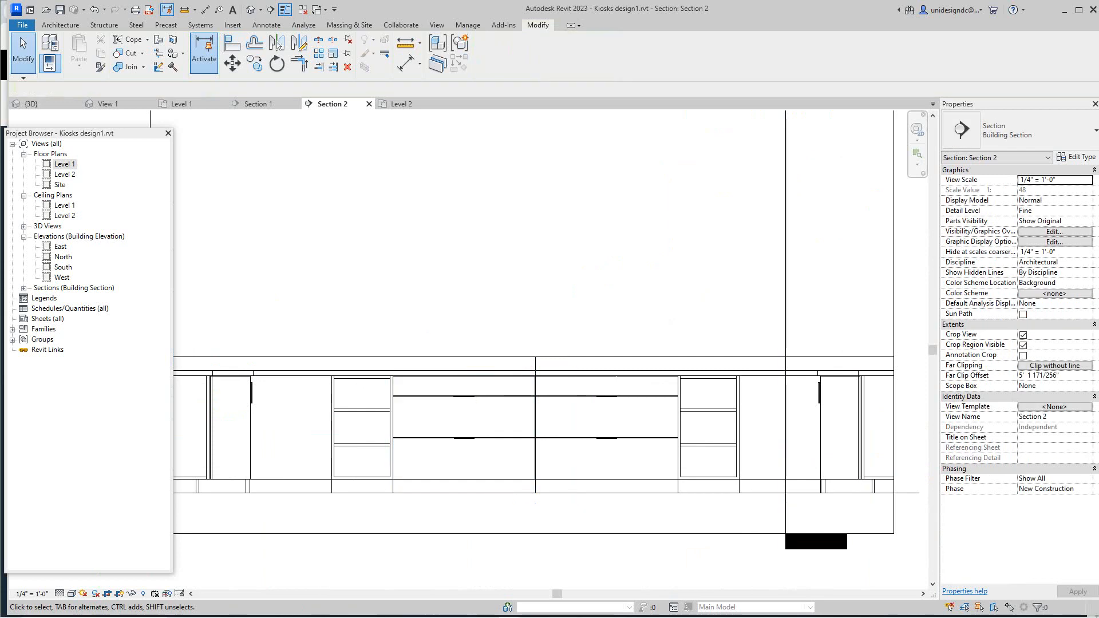
Check the left-hand drawer base cabinet beside the countertop joint in Section 2 and measure its width with an aligned dimension
left_click(530, 441)
scroll(531, 441, "up", 2)
scroll(541, 257, "down", 2)
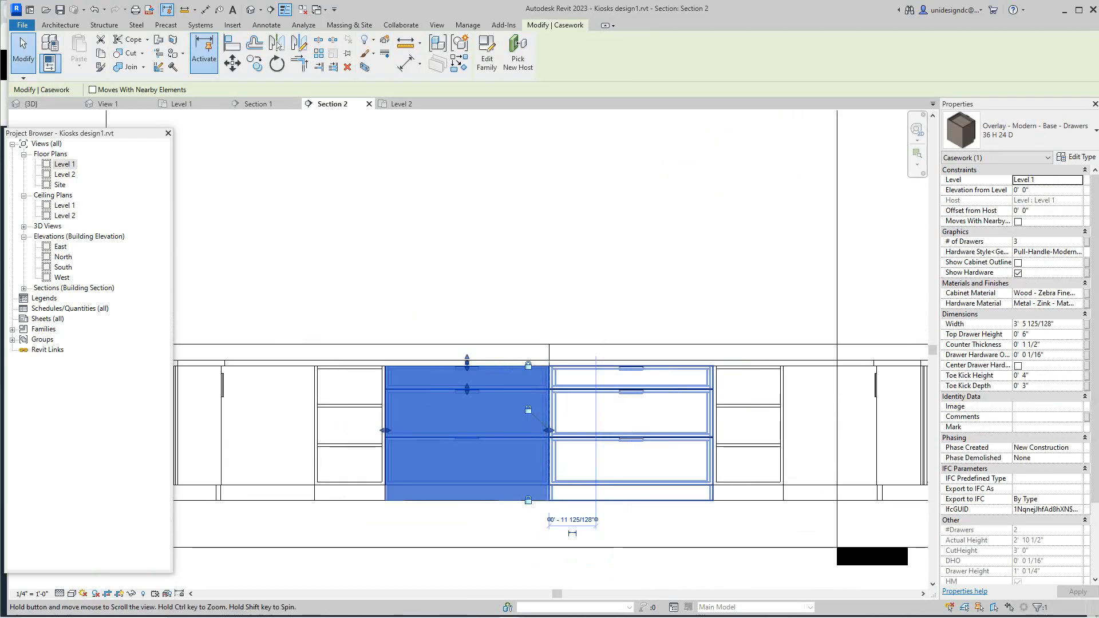
middle_click_drag(541, 257, 672, 324)
key("Escape")
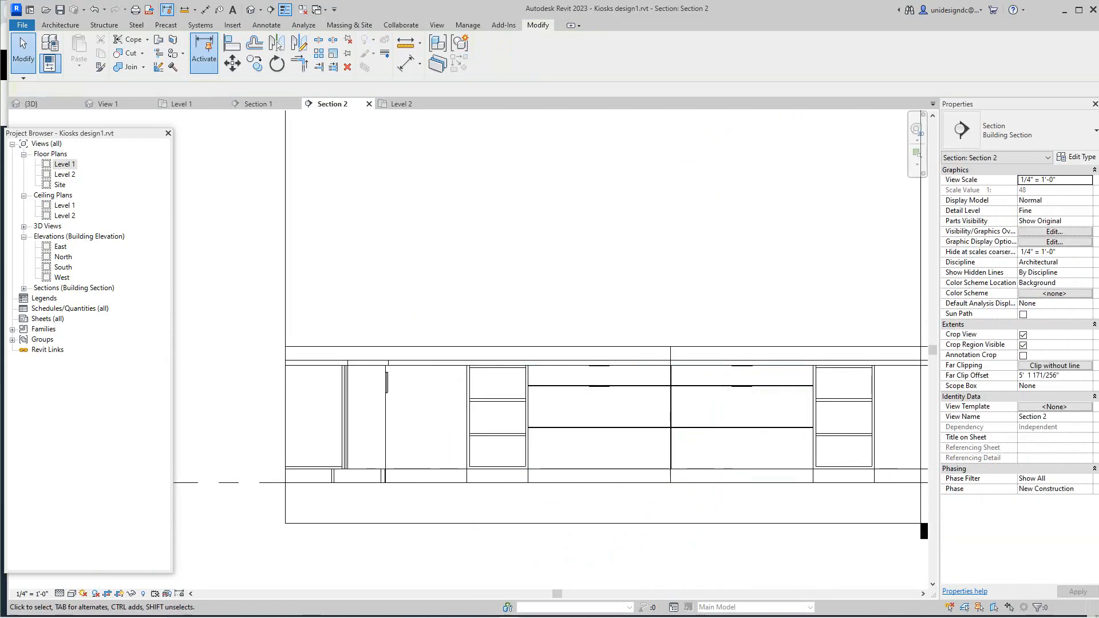
left_click(205, 9)
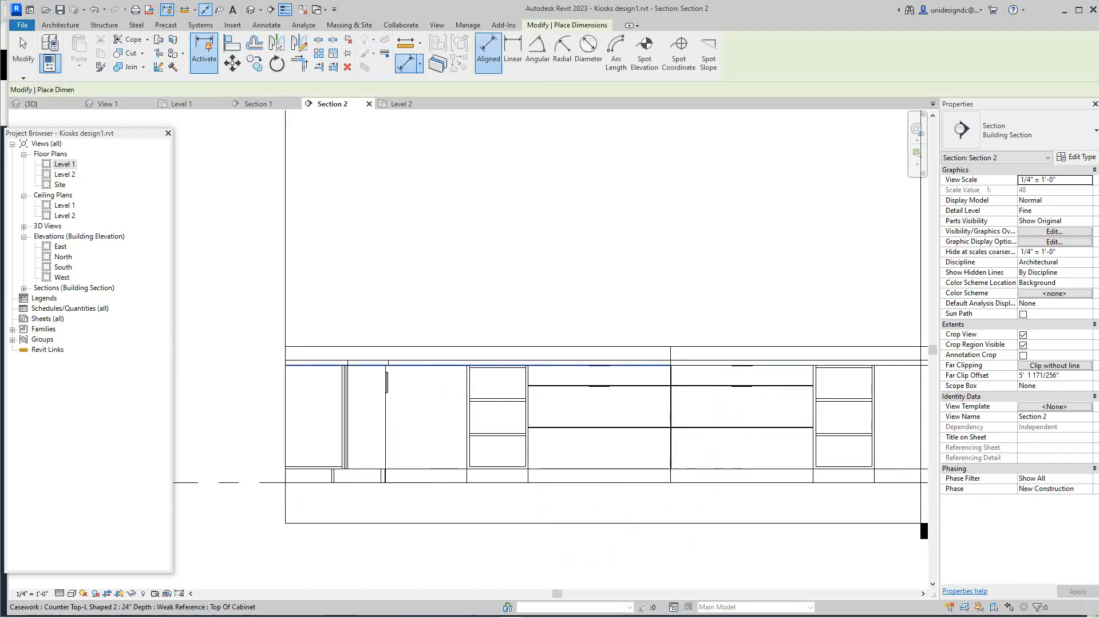
left_click(527, 421)
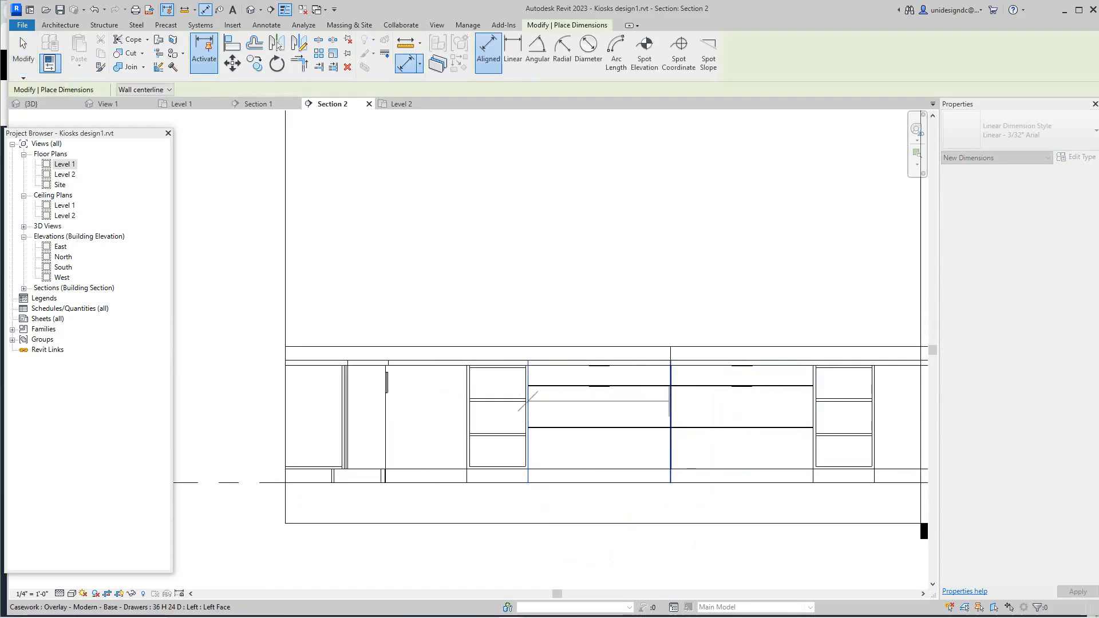
left_click(671, 400)
right_click(645, 252)
left_click(664, 260)
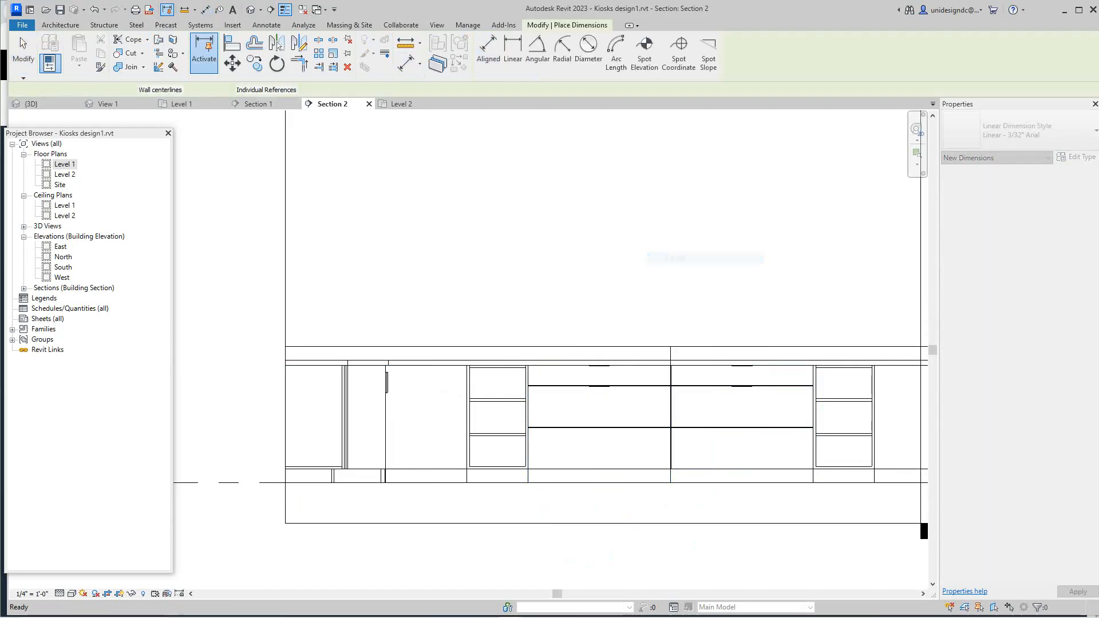
right_click(615, 182)
left_click(635, 189)
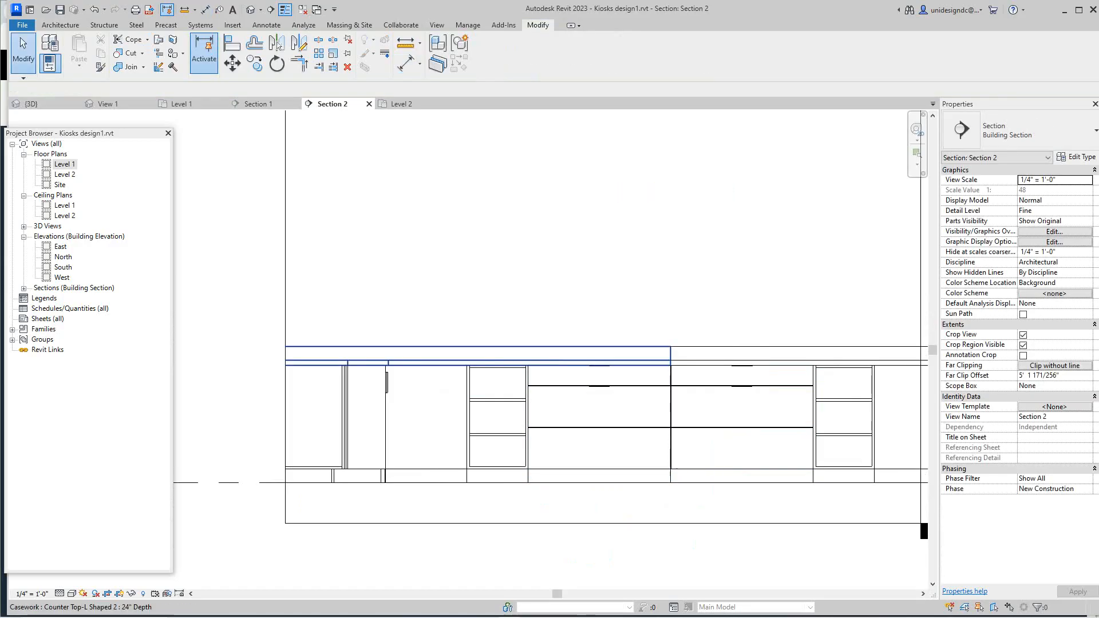
Delete the left-hand drawer base cabinet beside the countertop joint to open an entrance gap in the cabinet run
left_click(621, 378)
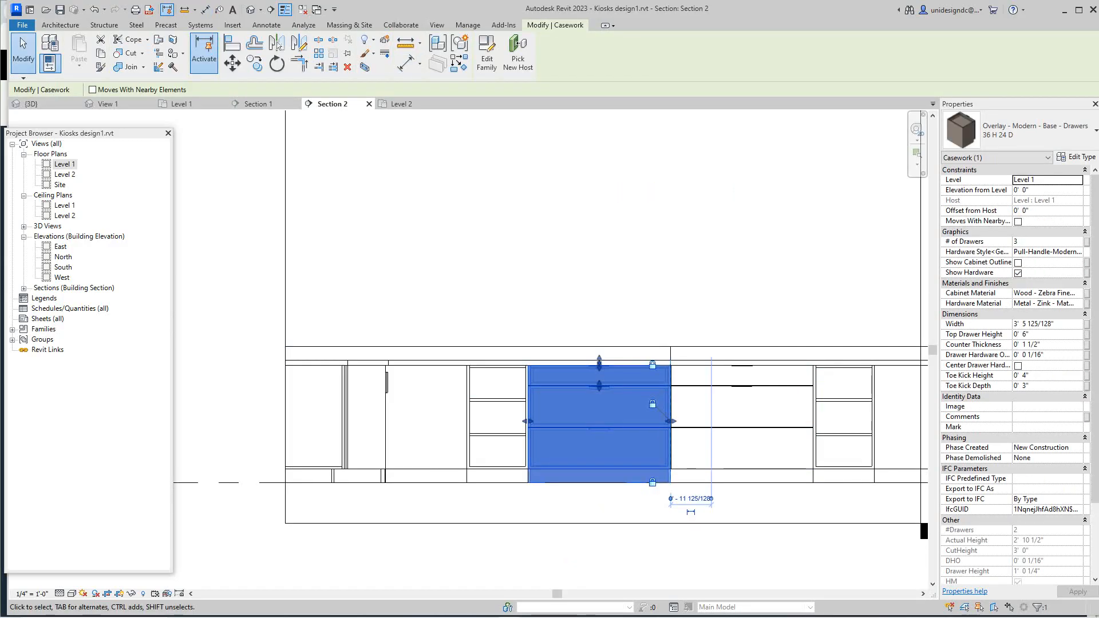
key("m")
key("v")
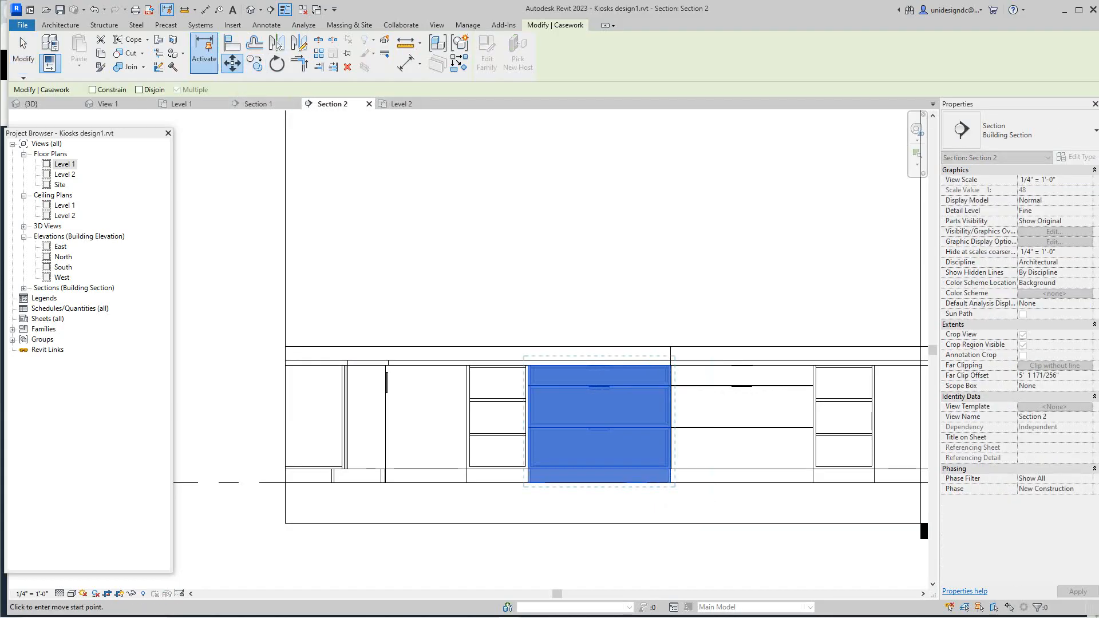
key("Escape")
key("Escape")
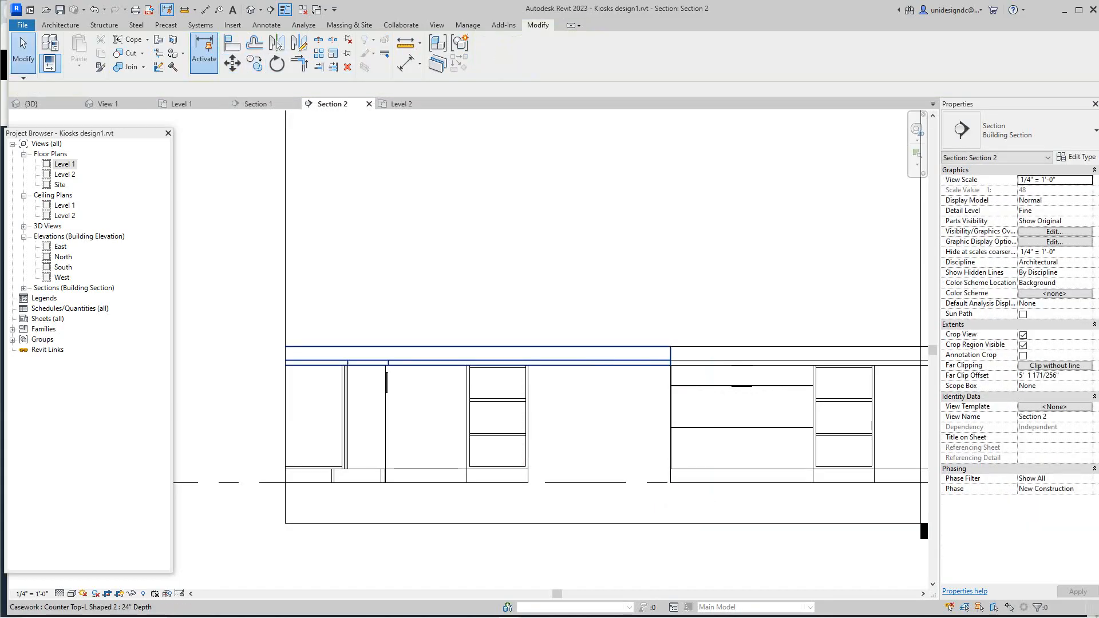
Try to pull the left countertop's end back to the open shelf cabinet, and undo the stretch
left_click(671, 363)
scroll(677, 368, "up", 2)
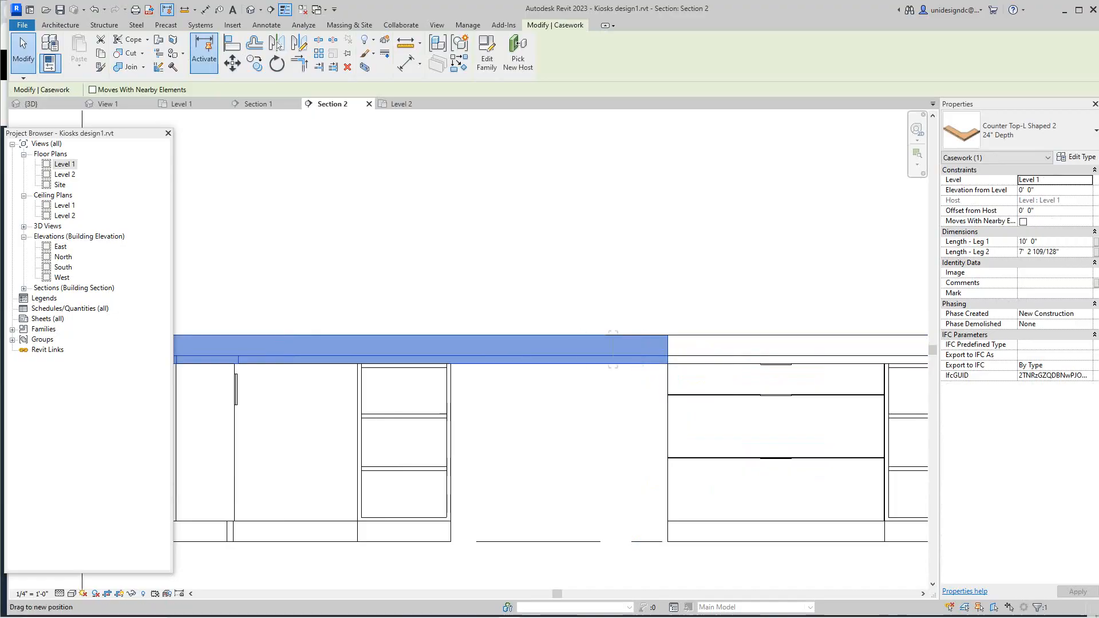
left_click_drag(474, 348, 451, 348)
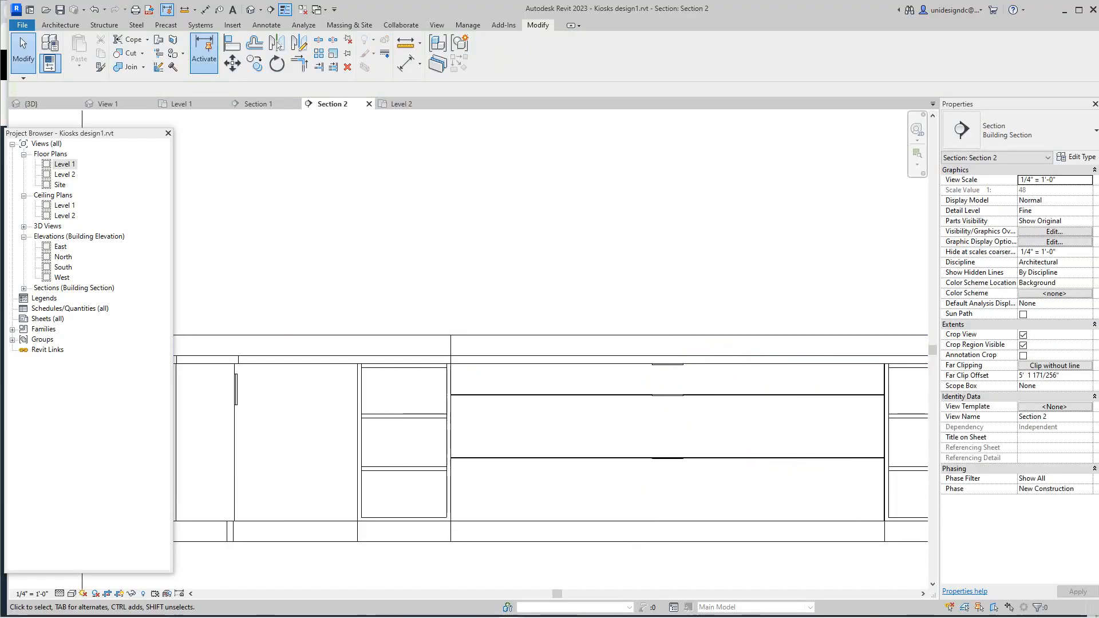
scroll(478, 270, "down", 3)
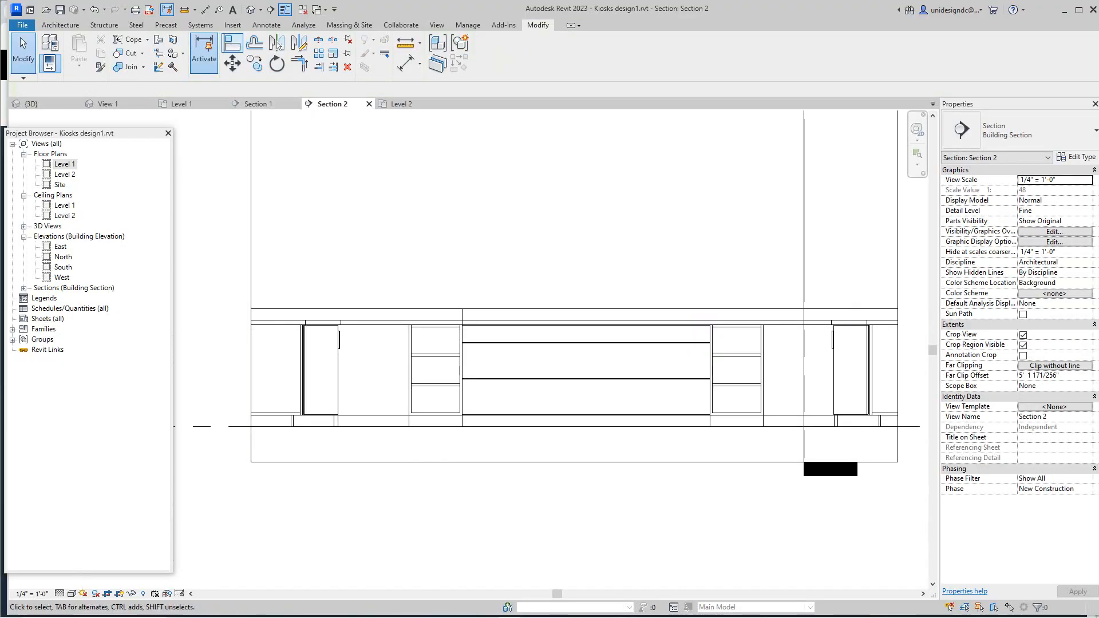
left_click(94, 9)
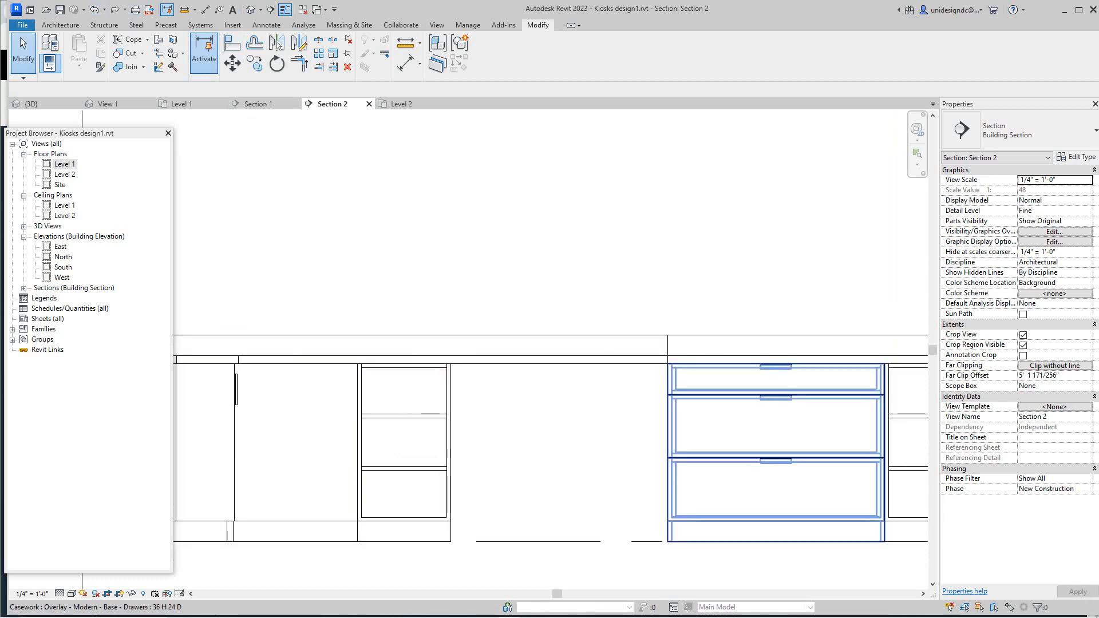
Shorten the left L-shaped countertop so that it ends flush with the open shelf cabinet beside the gap
scroll(676, 433, "down", 2)
left_click(667, 383)
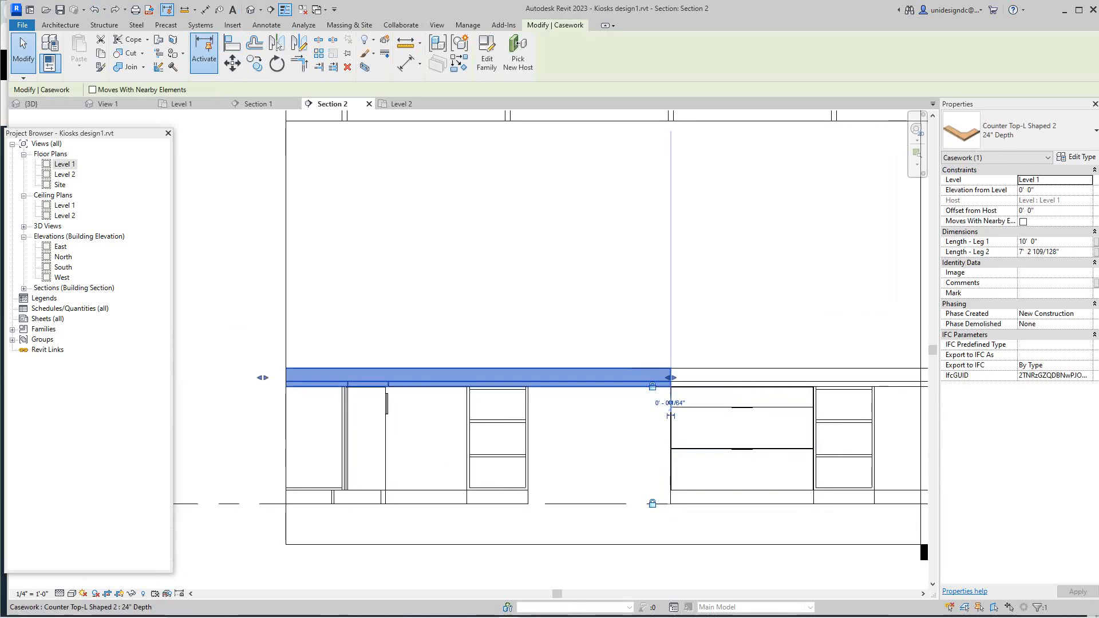
middle_click_drag(670, 402, 676, 449)
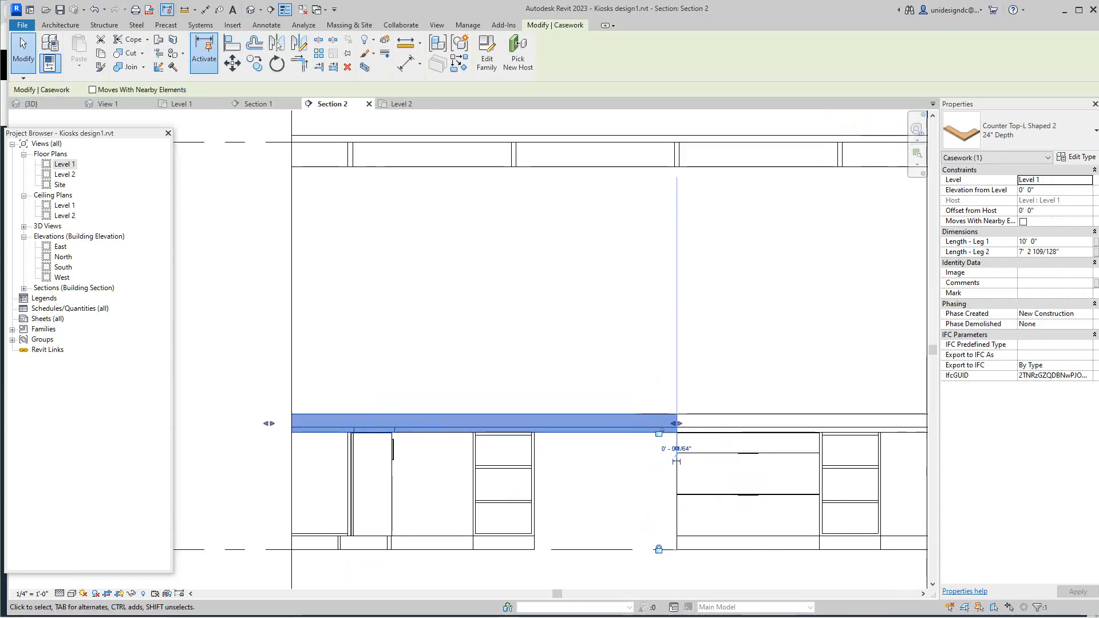
left_click_drag(666, 424, 666, 423)
left_click_drag(554, 422, 534, 424)
key("Escape")
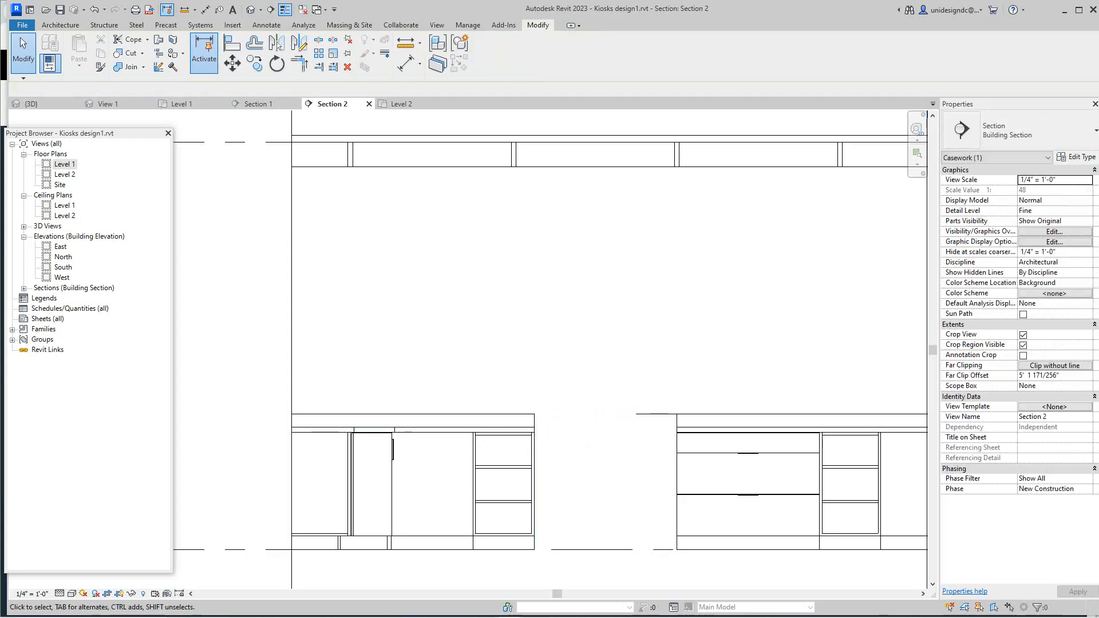
Measure the gap between the open shelf cabinet and the remaining drawer cabinet with an aligned dimension, without placing it
scroll(619, 441, "down", 4)
scroll(607, 463, "up", 3)
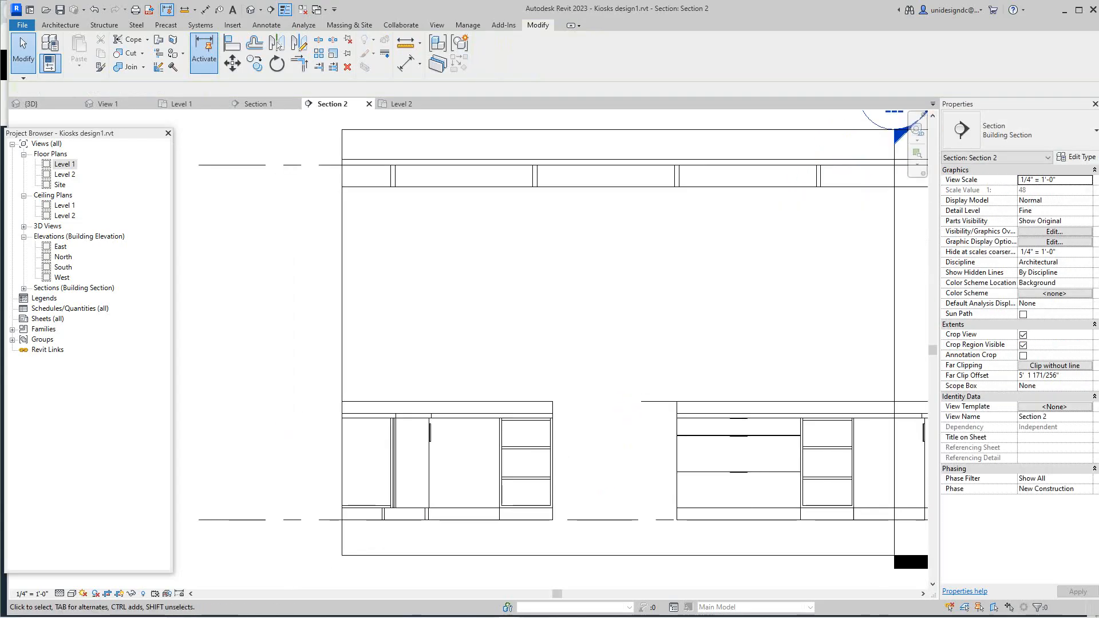
key("d")
key("i")
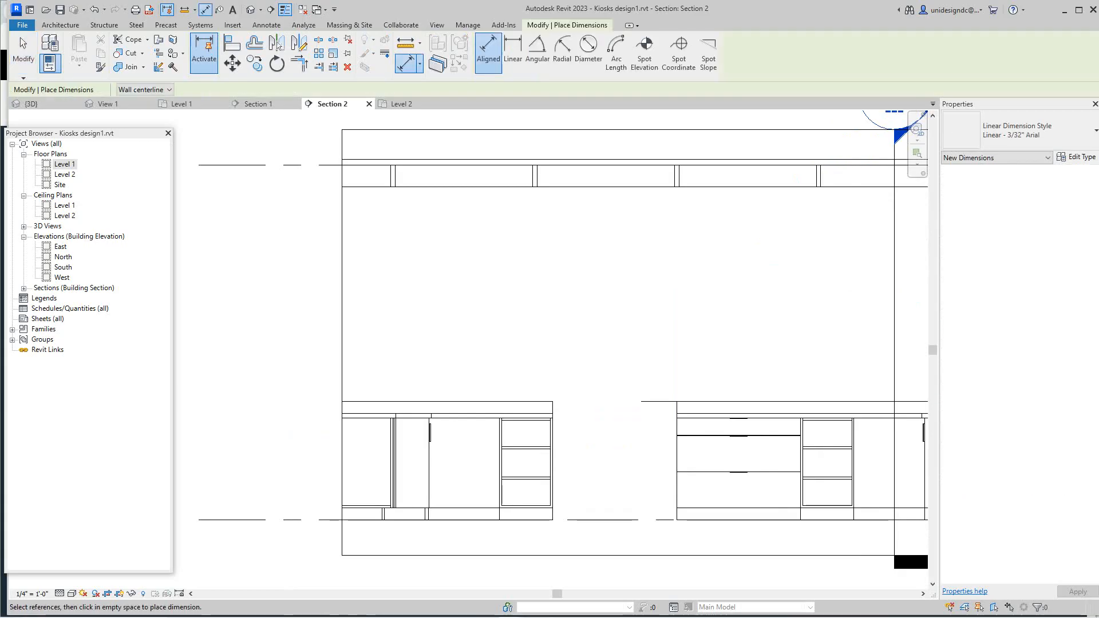
left_click(552, 461)
left_click(676, 464)
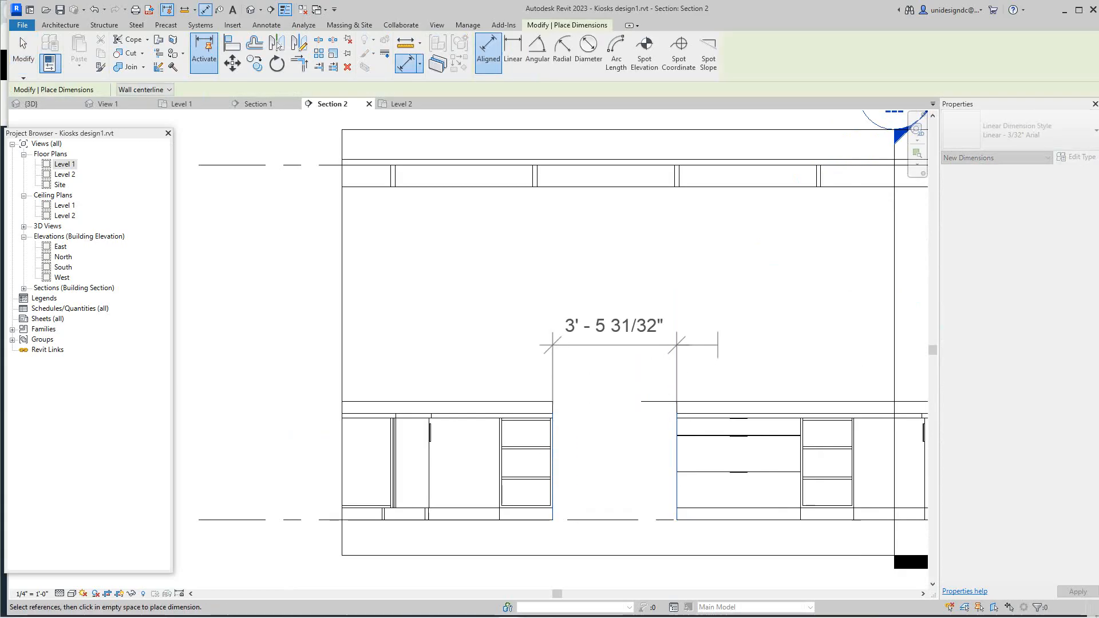
right_click(717, 346)
left_click(737, 358)
scroll(571, 567, "up", 3)
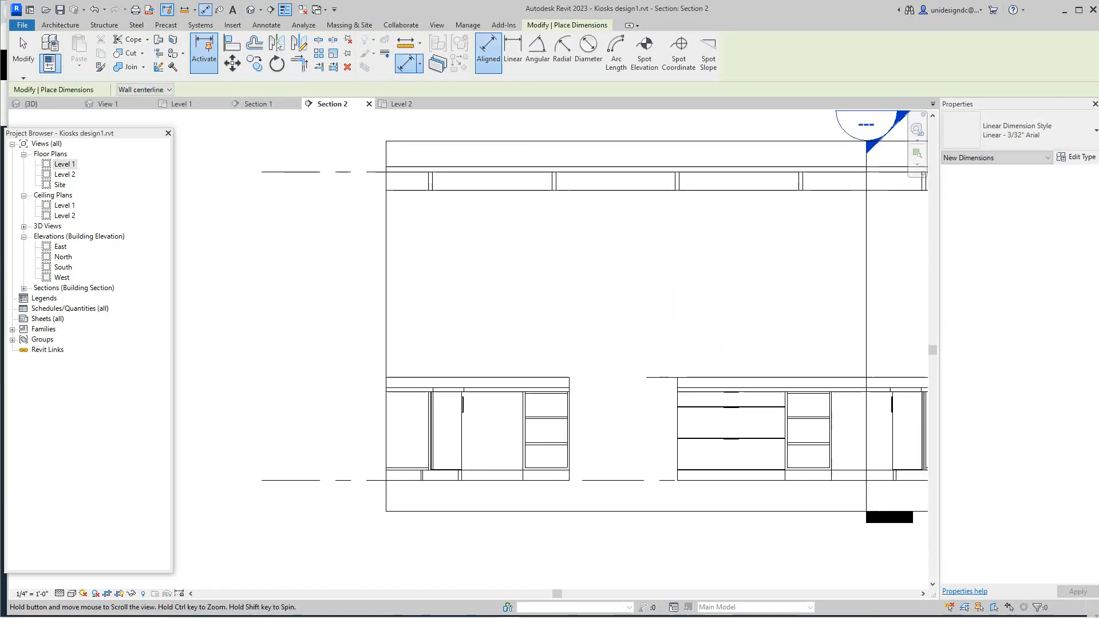
key("Escape")
Widen the open shelf base cabinet on the left of the gap by stretching its side partway into the opening
left_click(535, 415)
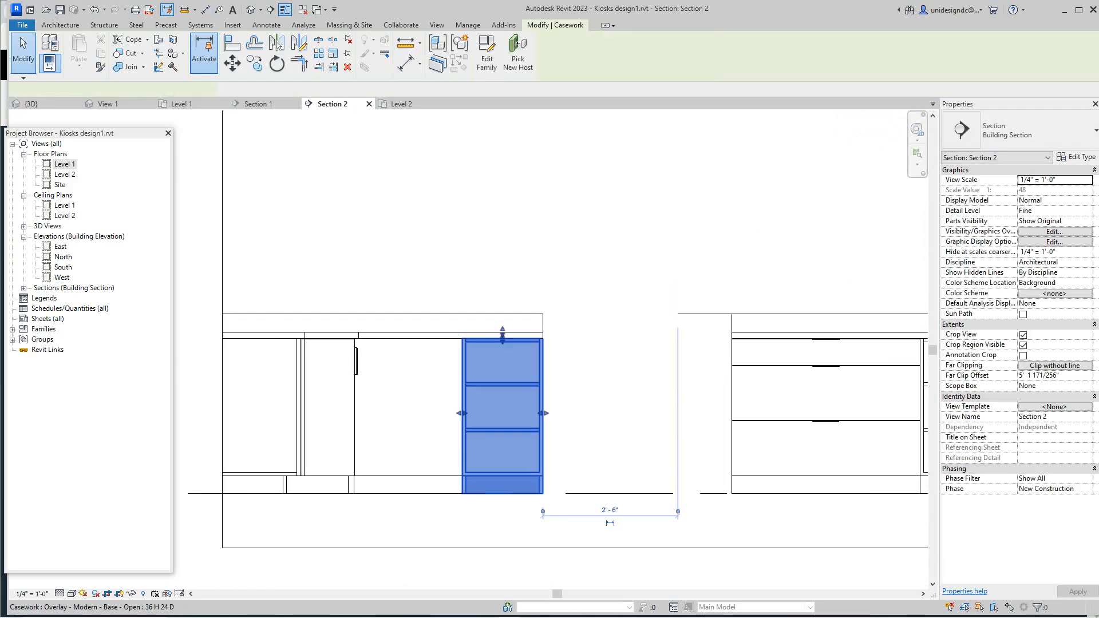
scroll(547, 416, "up", 2)
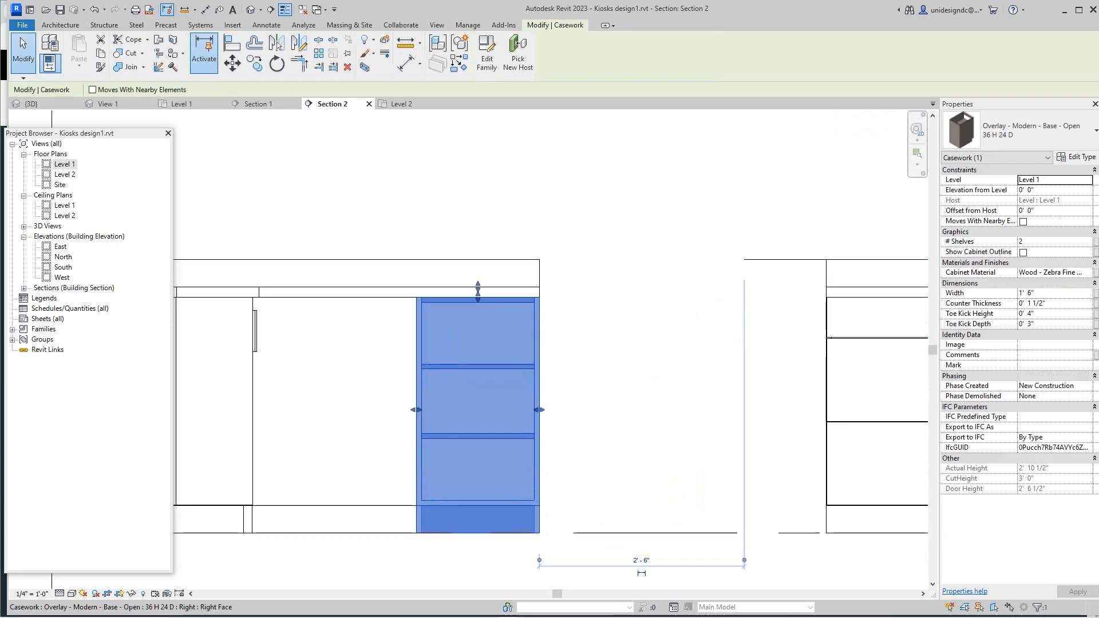
left_click_drag(539, 410, 573, 410)
key("Escape")
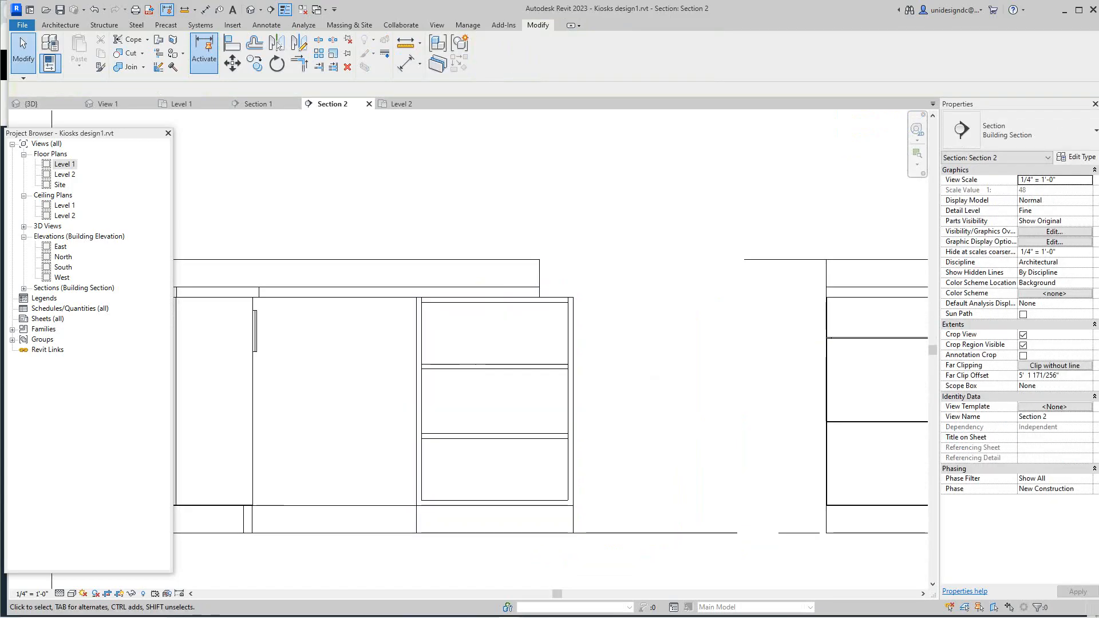
Extend the left countertop's end to the side of the widened open shelf cabinet
left_click(538, 287)
left_click_drag(539, 279, 573, 278)
key("Escape")
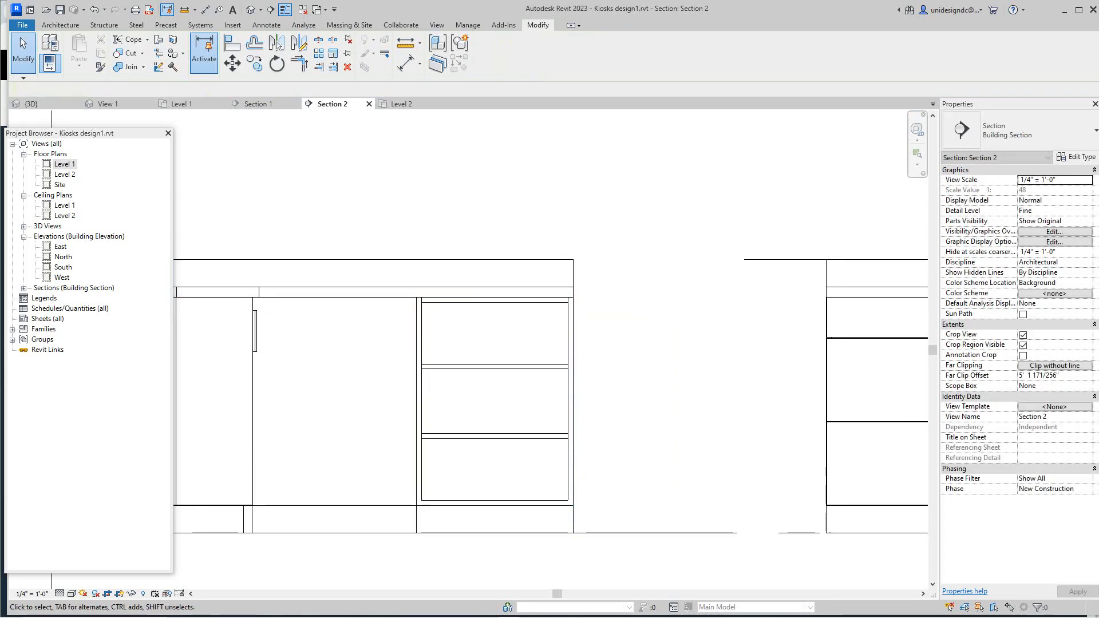
Examine the entrance gap between the two cabinet runs and the thin detail line at countertop height in Section 2
scroll(579, 312, "down", 2)
scroll(549, 334, "down", 2)
scroll(611, 325, "up", 2)
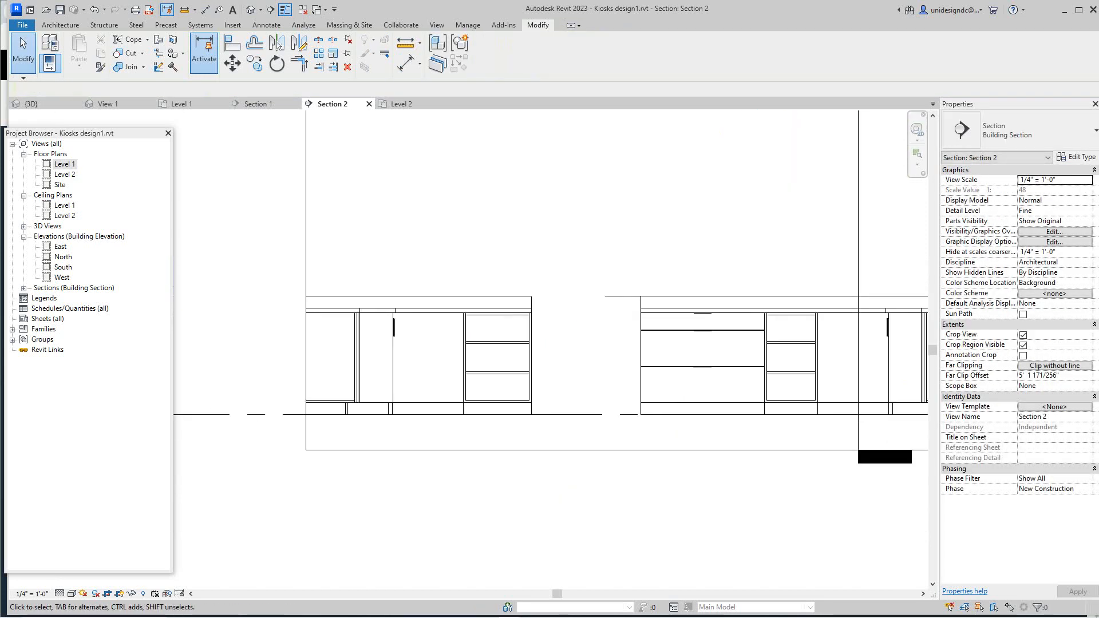
left_click(608, 294)
scroll(568, 362, "down", 4)
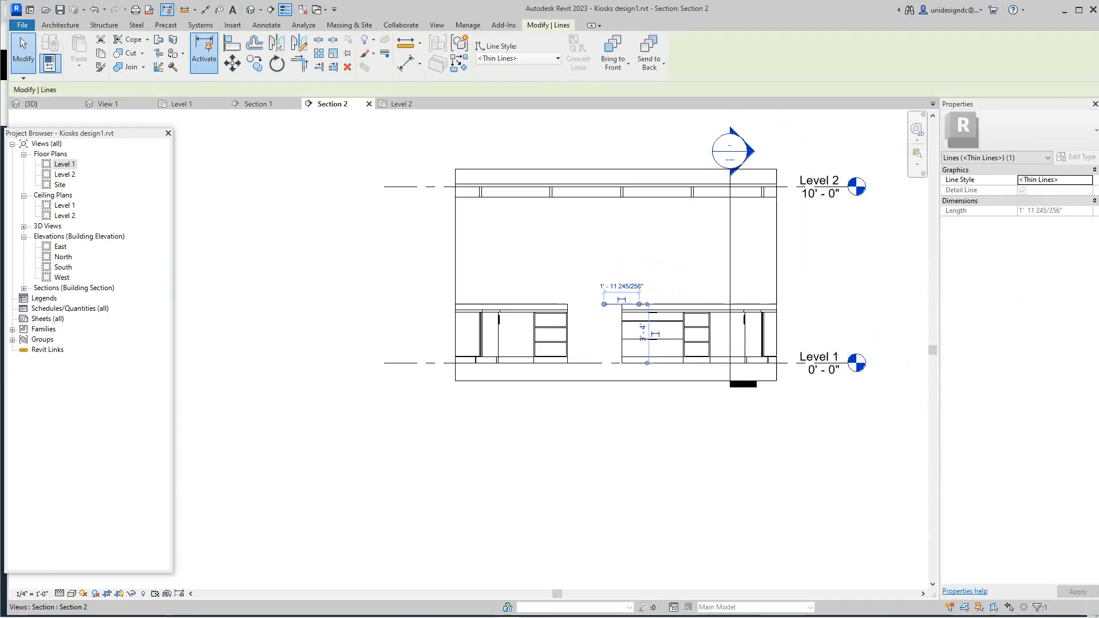
key("Escape")
scroll(589, 232, "up", 2)
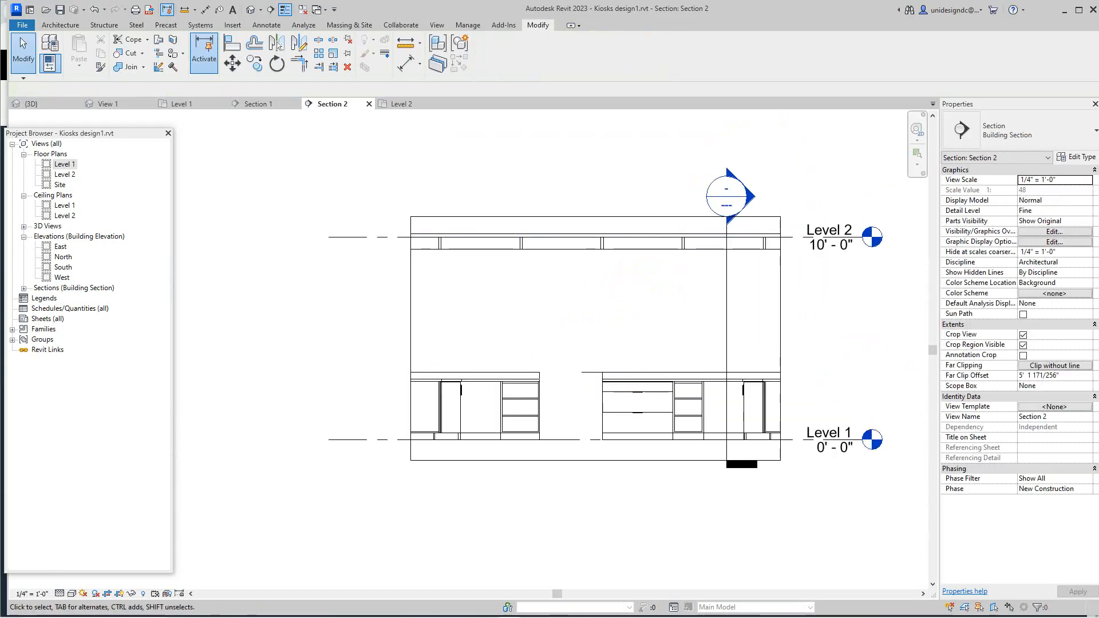
scroll(584, 272, "down", 3)
scroll(561, 281, "down", 1)
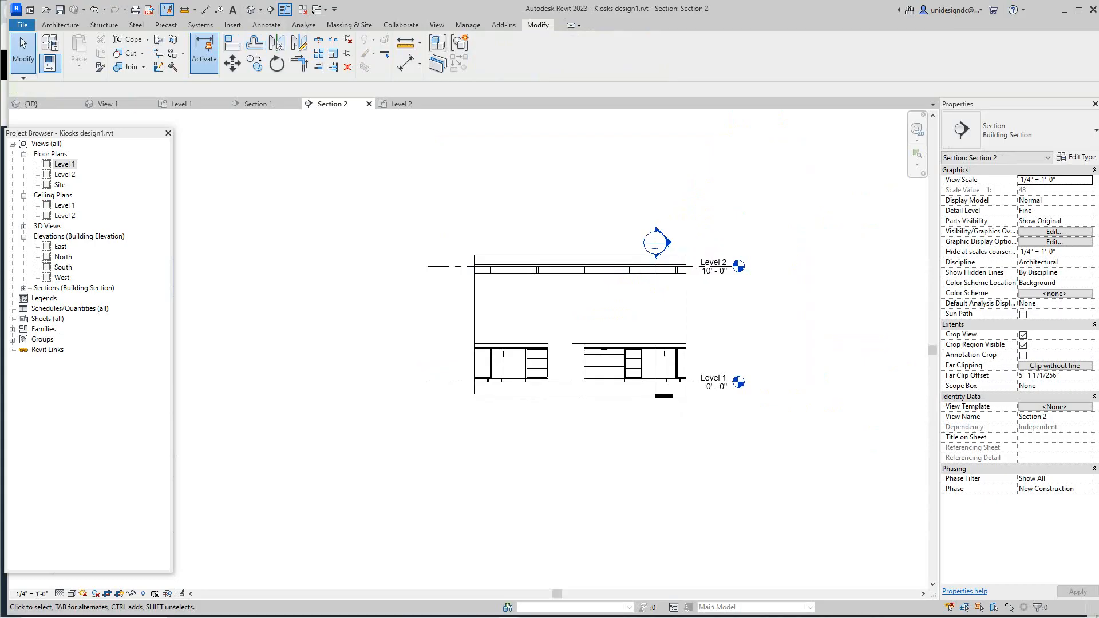
Examine the kiosk in the default 3D view from the back, the front and the front-right corner
left_click(250, 10)
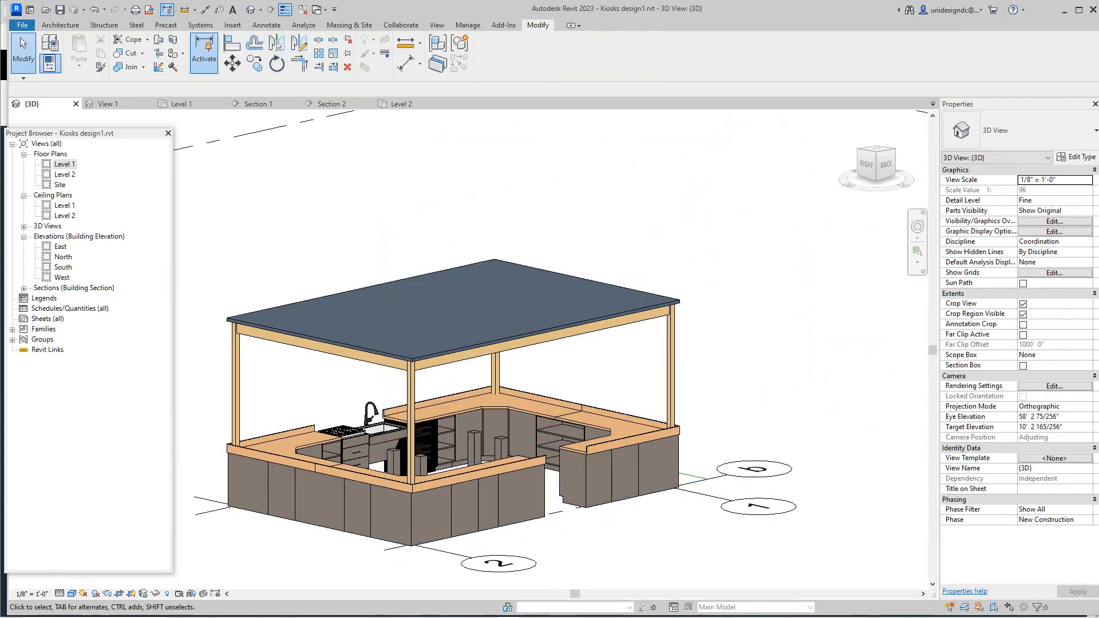
mouse_move(887, 164)
left_mouse_down()
mouse_move(879, 201)
mouse_move(848, 212)
mouse_move(854, 166)
mouse_move(857, 204)
mouse_move(881, 167)
mouse_move(930, 184)
left_mouse_up()
mouse_move(401, 458)
middle_mouse_down("shift")
mouse_move(409, 420)
mouse_move(495, 489)
mouse_move(498, 481)
middle_mouse_up("shift")
scroll(500, 483, "down", 1)
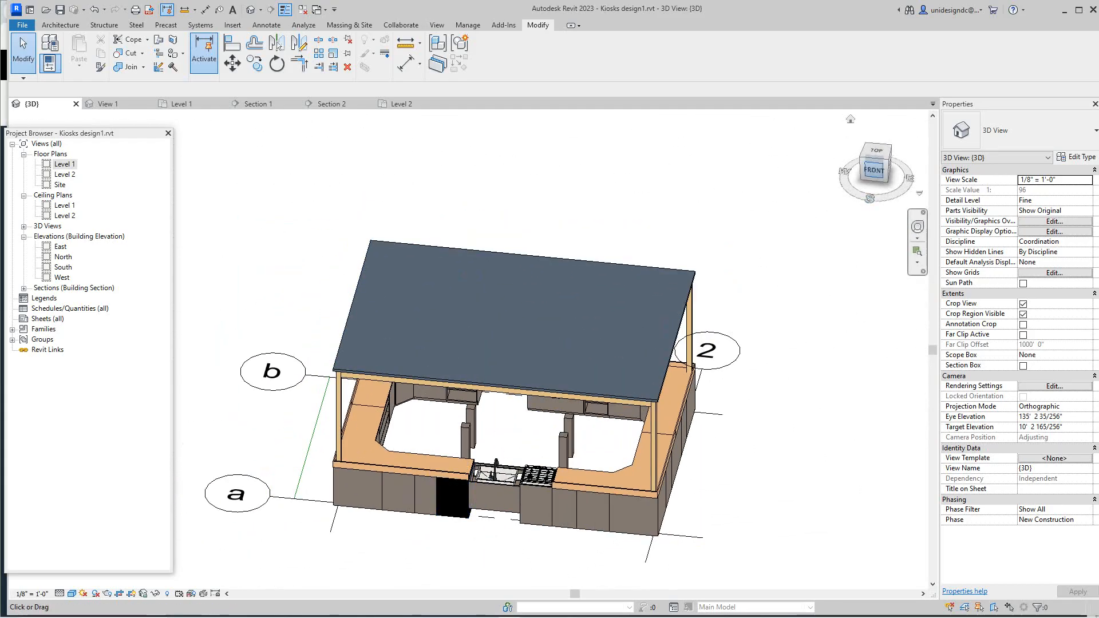
left_click(888, 161)
mouse_move(876, 162)
left_mouse_down()
mouse_move(854, 162)
mouse_move(875, 151)
left_mouse_up()
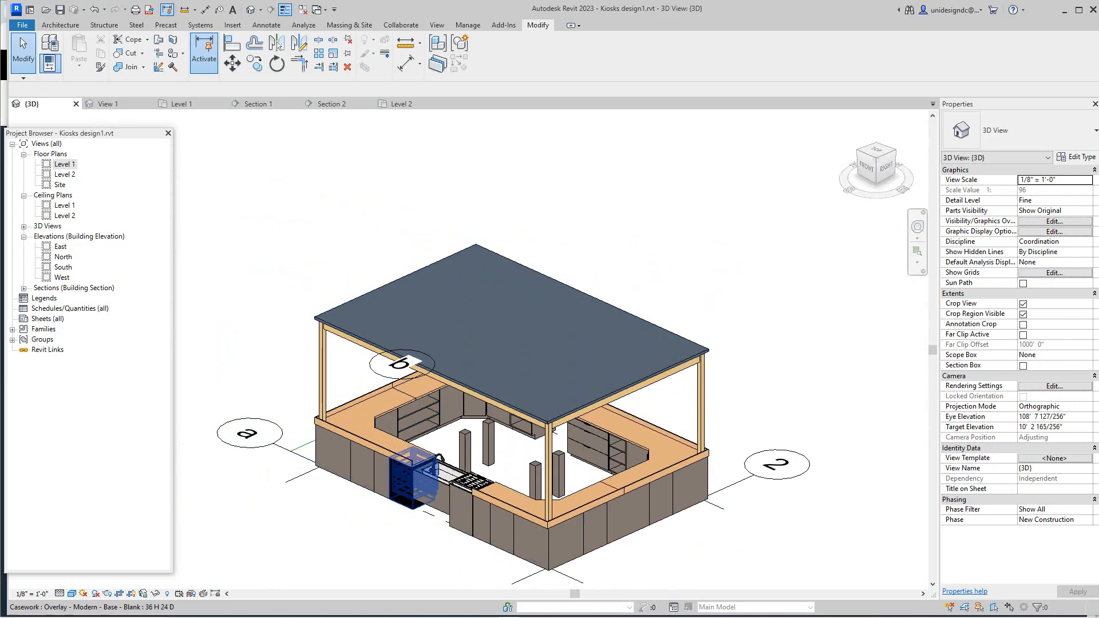
scroll(392, 507, "up", 1)
scroll(395, 492, "down", 1)
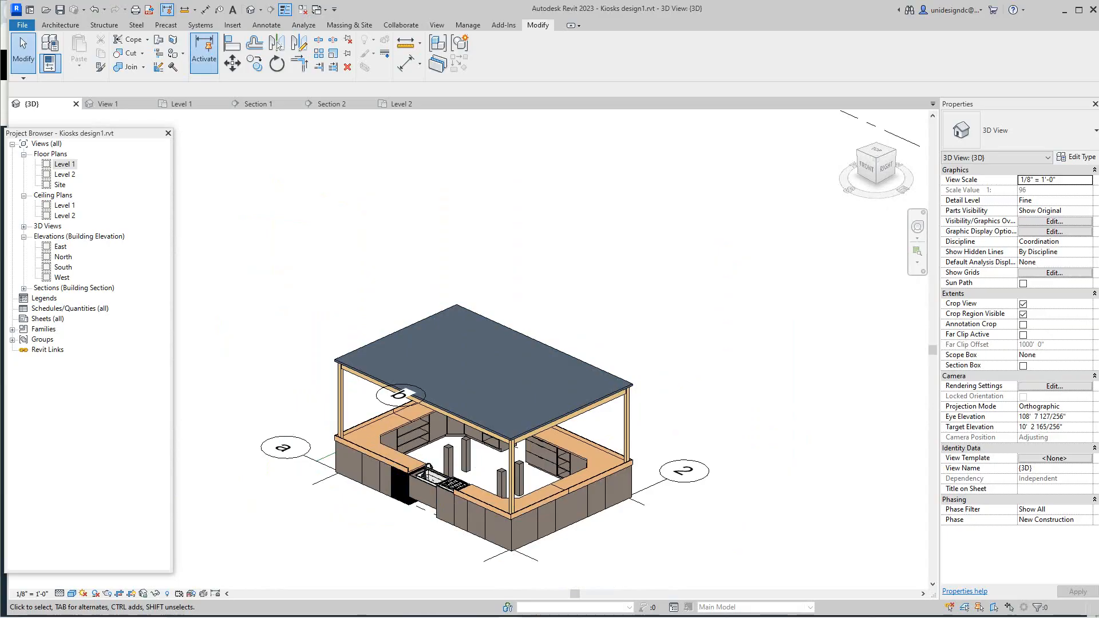
Open the Level 1 floor plan and bring the whole kiosk layout into view
double_click(65, 164)
scroll(527, 336, "down", 1)
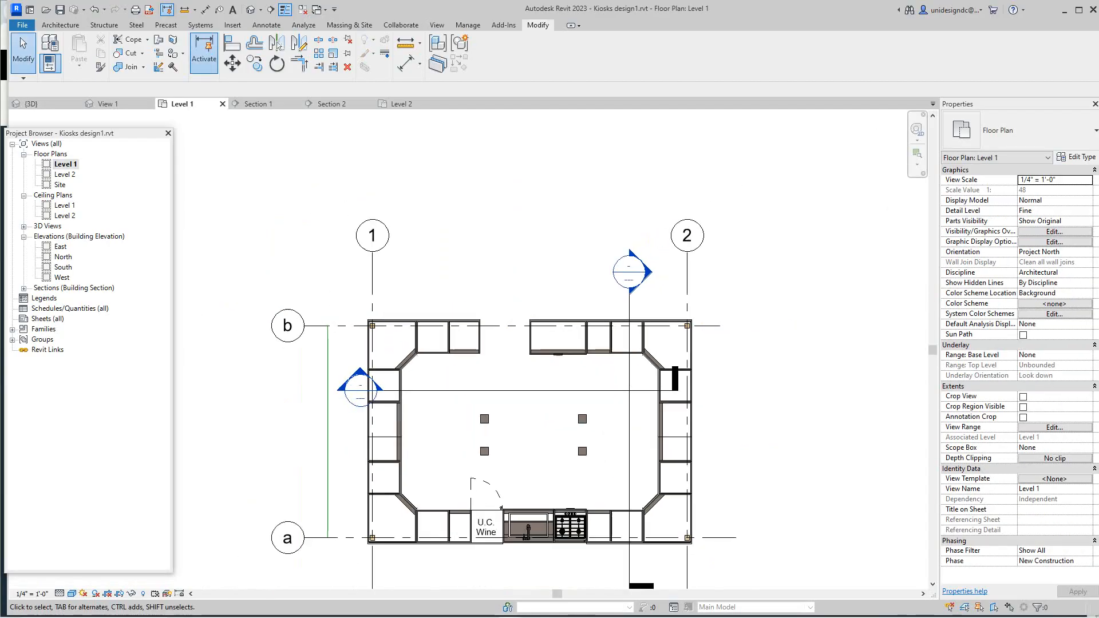
middle_click_drag(527, 335, 517, 318)
scroll(495, 332, "up", 1)
scroll(864, 278, "down", 1)
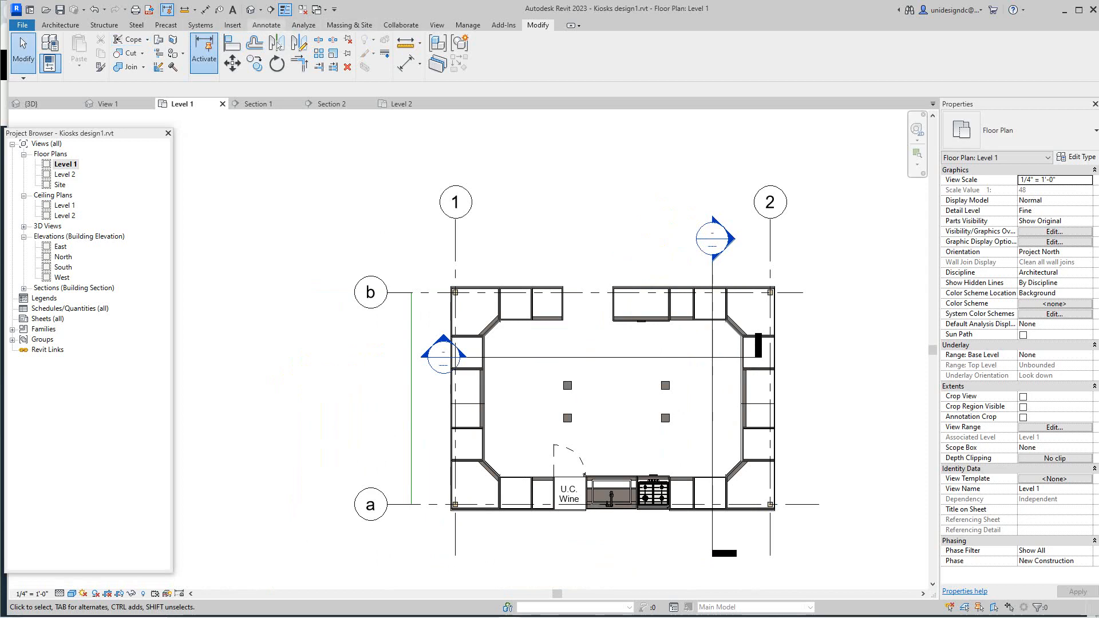
Start loading a family and open the Cabinets folder inside 2-Modern
left_click(232, 25)
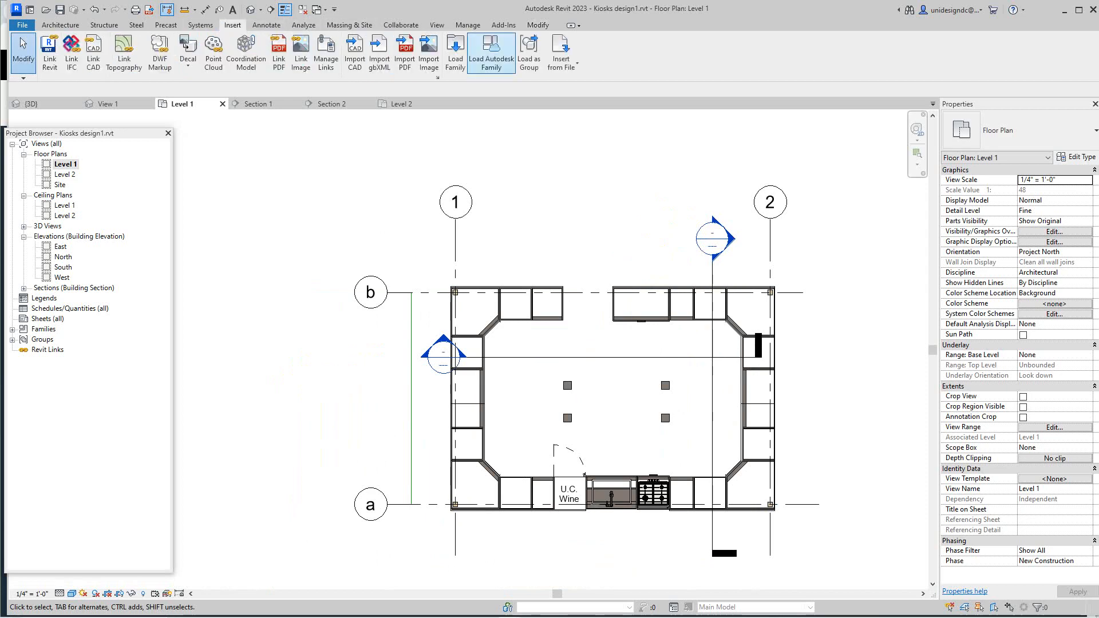
left_click(455, 54)
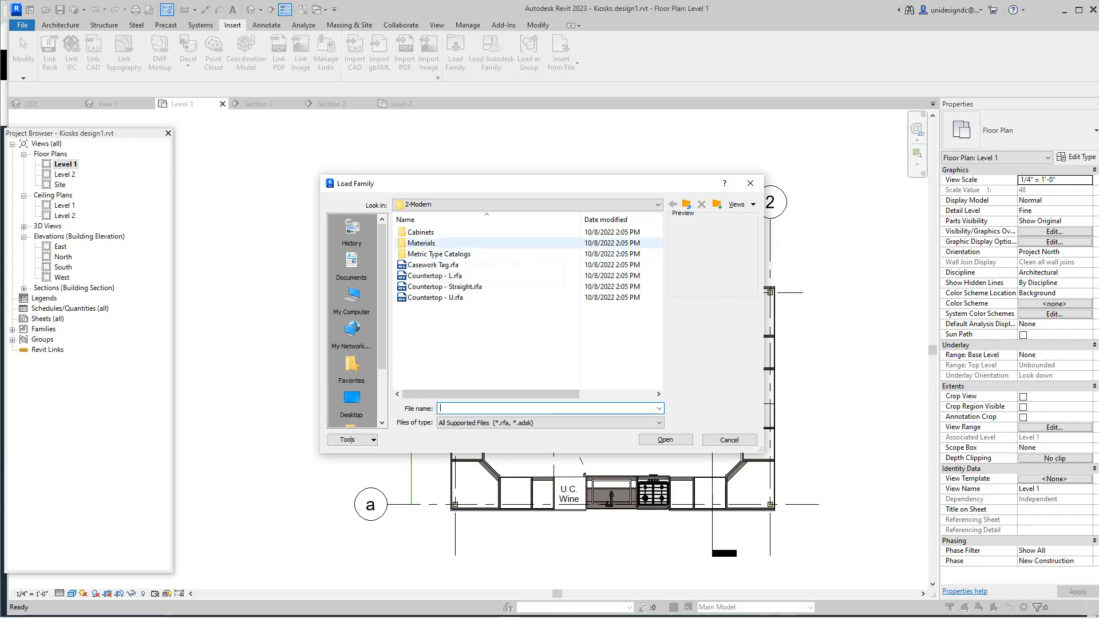
double_click(421, 232)
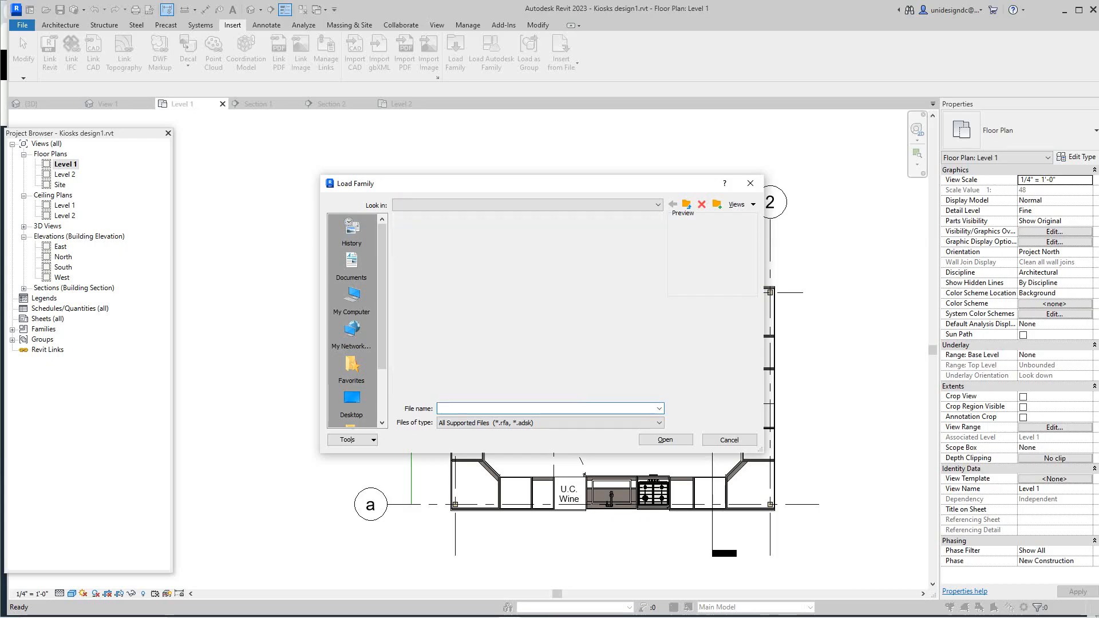
Look through the tall, floating base and base cabinet families in the Cabinets folder, checking their previews
scroll(515, 252, "down", 10)
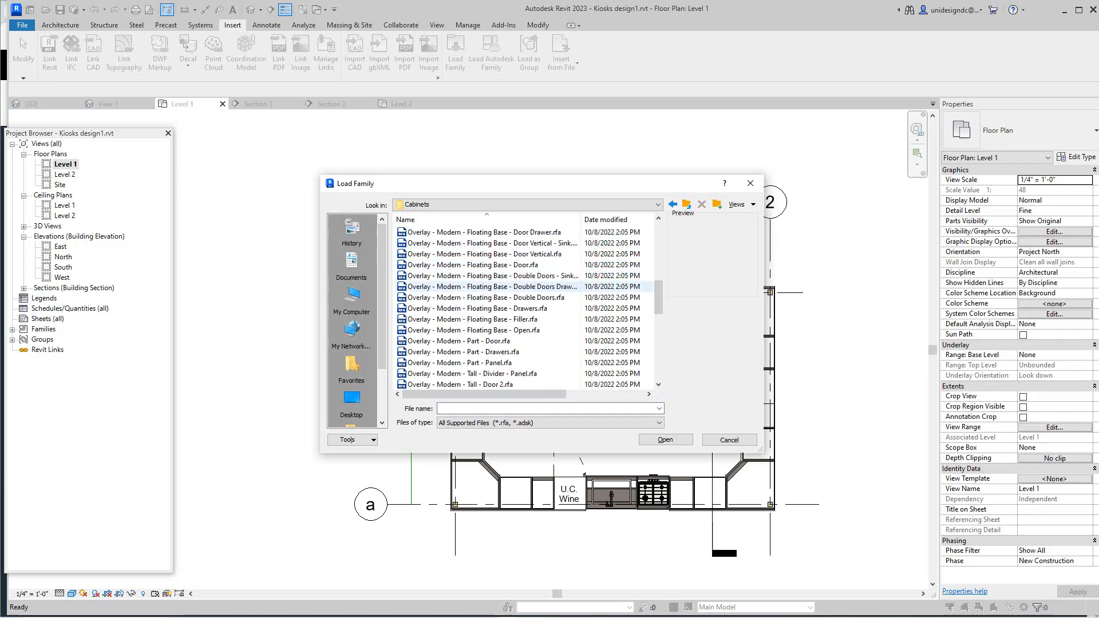
scroll(503, 255, "down", 2)
left_click(504, 254)
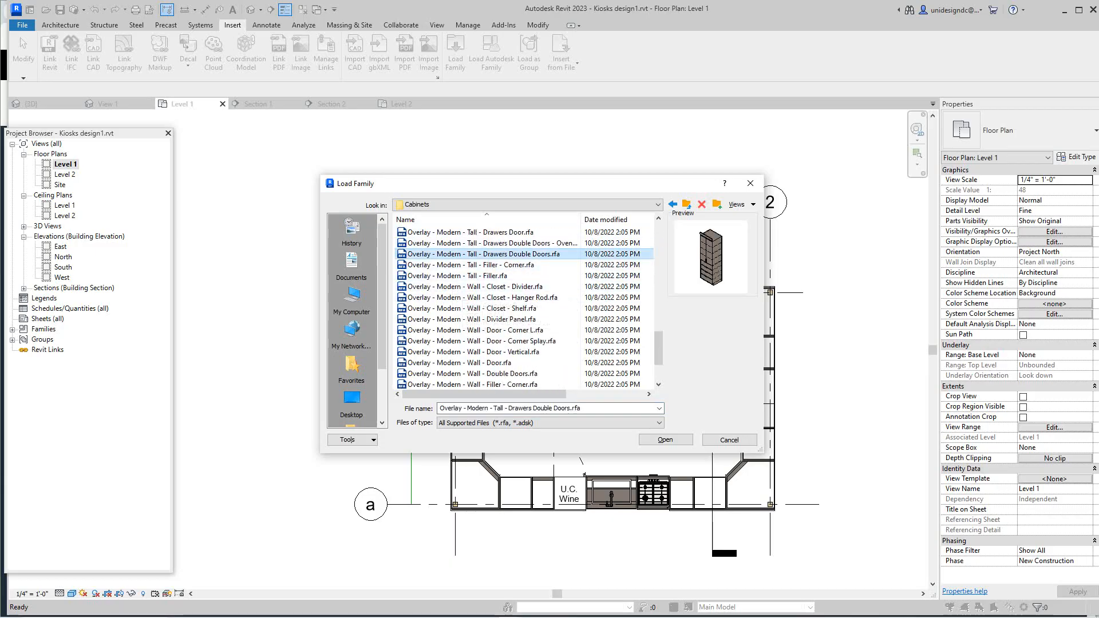
key("Up")
key("Up")
key("Up")
key("Up")
key("Up")
key("Up")
key("Up")
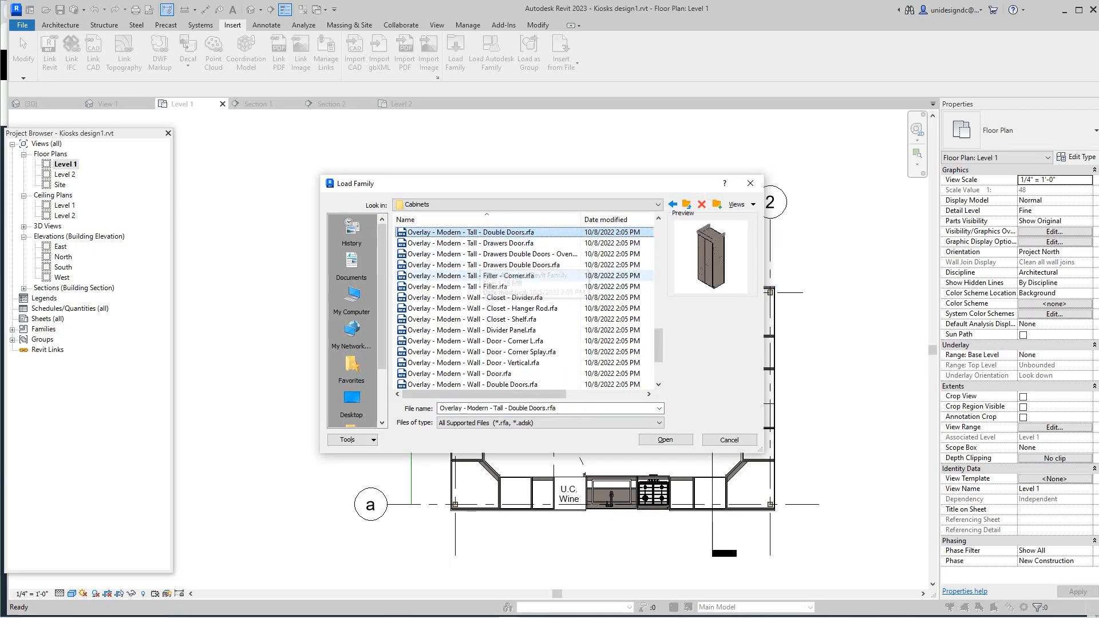
key("Up")
key("Up")
key("Up")
key("Up")
key("Up")
key("Up")
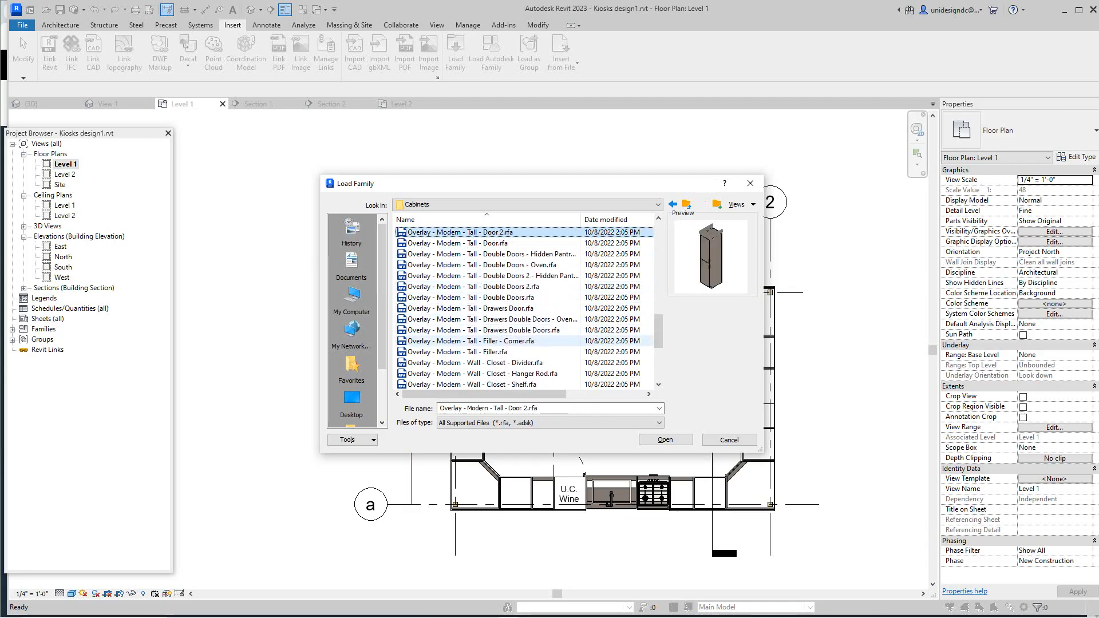
key("Up")
key("Up")
key("Up")
key("Up")
key("Up")
key("Up")
key("Up")
key("Up")
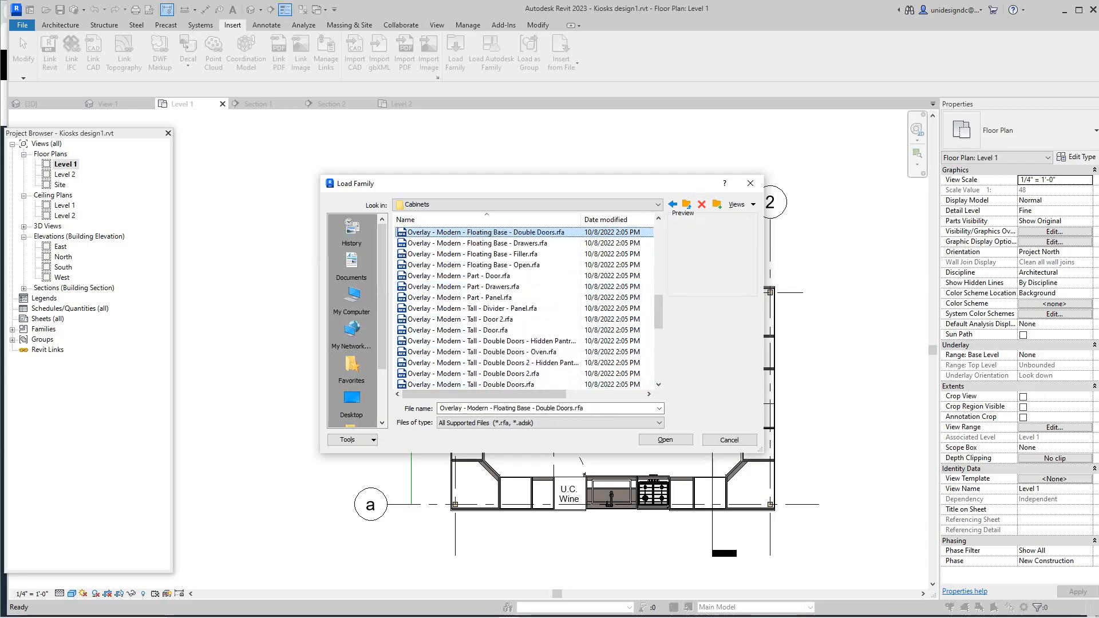
key("Up")
key("Up")
key("Up")
key("Up")
key("Up")
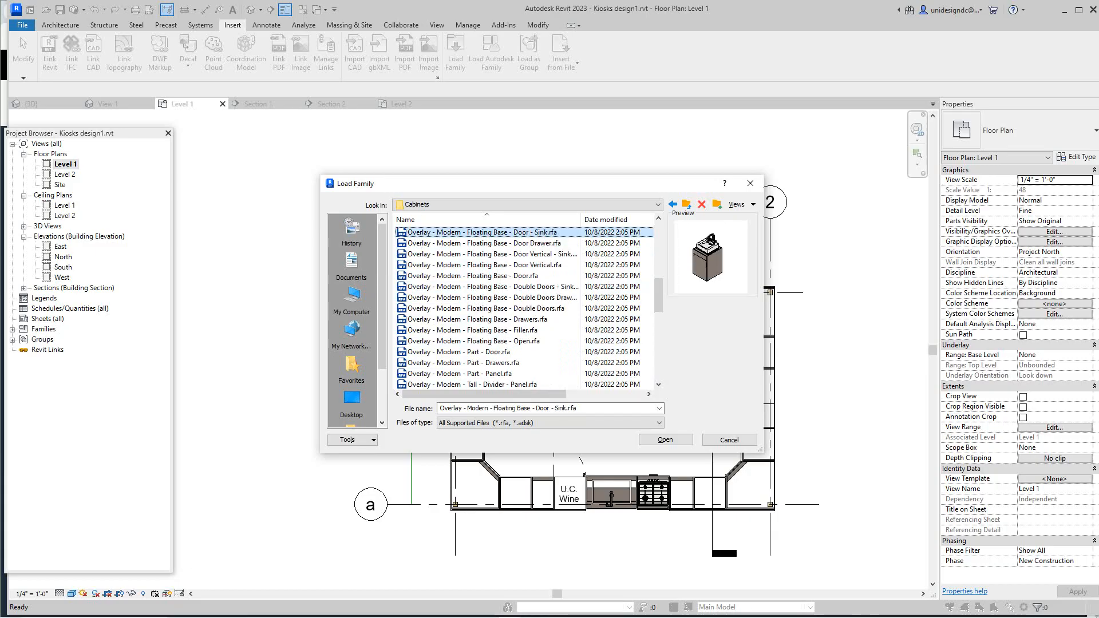
key("Up")
key("Up")
key("Up")
key("Up")
key("Up")
key("Up")
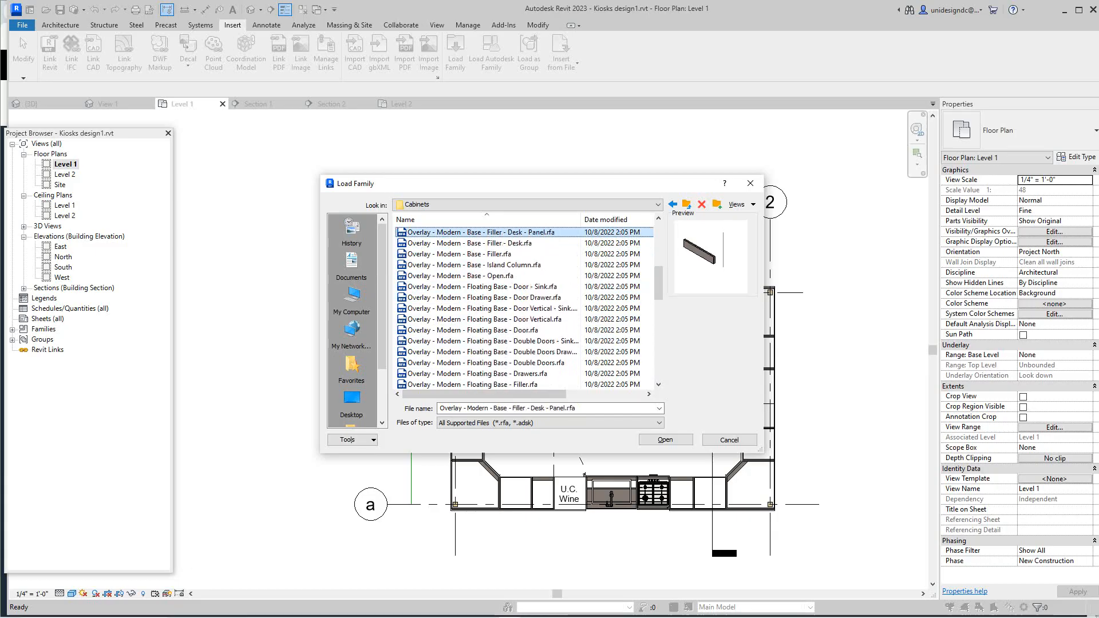
Load the Overlay - Modern - Base - Drawers - Microwave family with the type 24 W 36 H 24 D
key("Up")
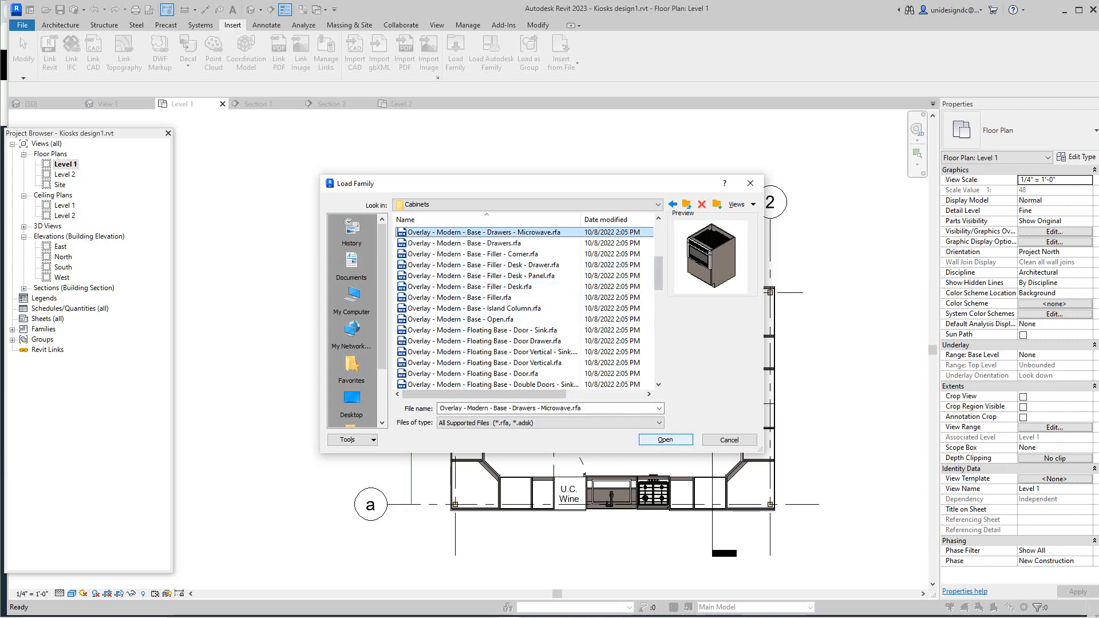
key("Return")
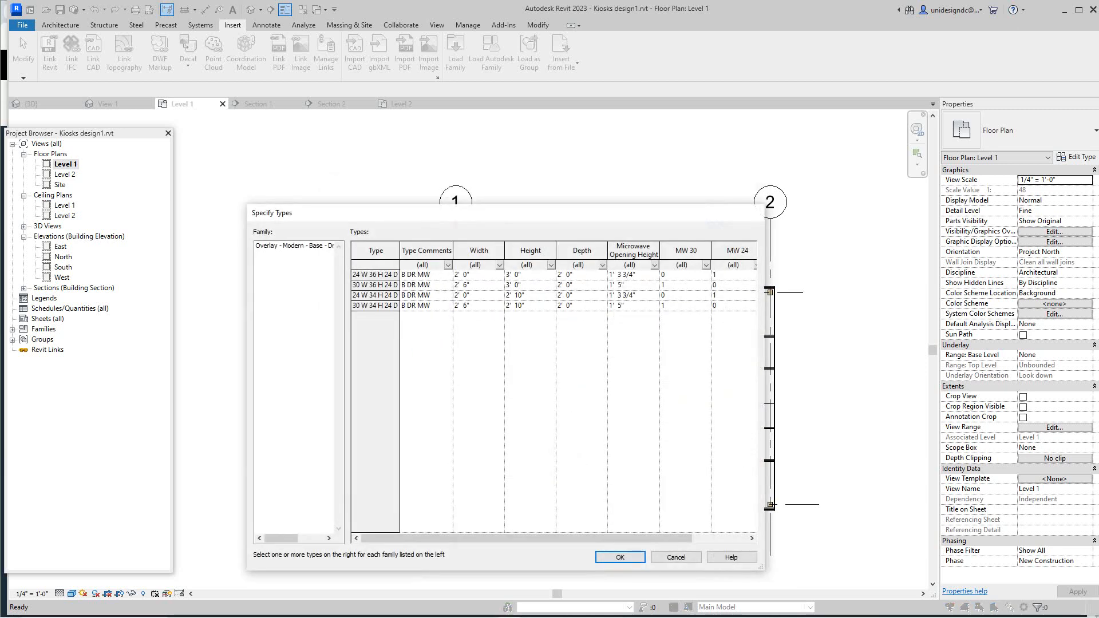
left_click(375, 275)
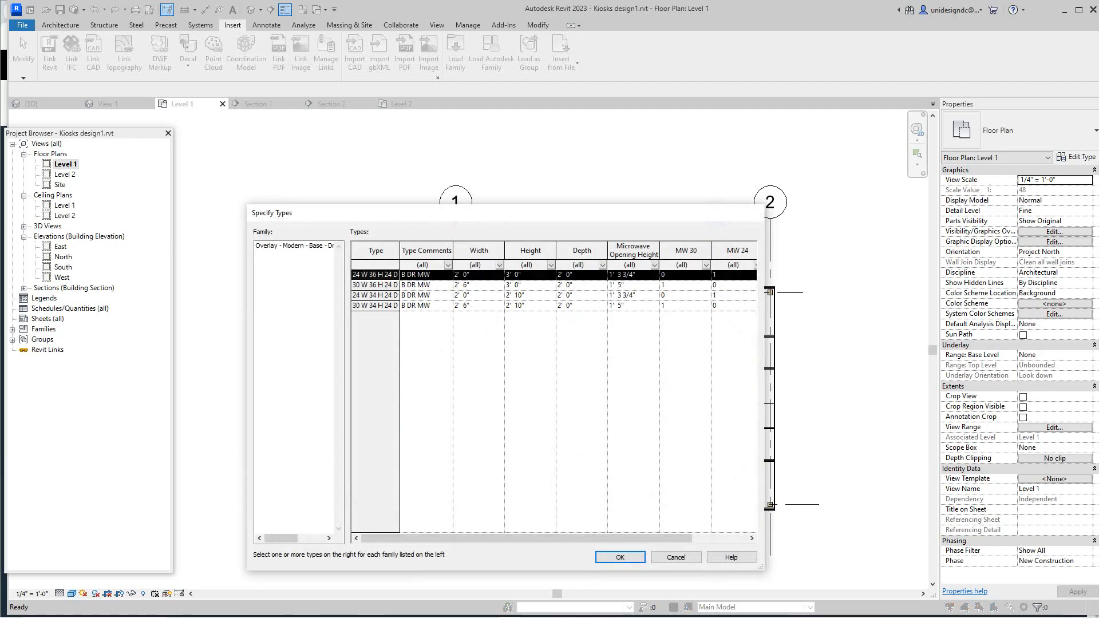
key("Return")
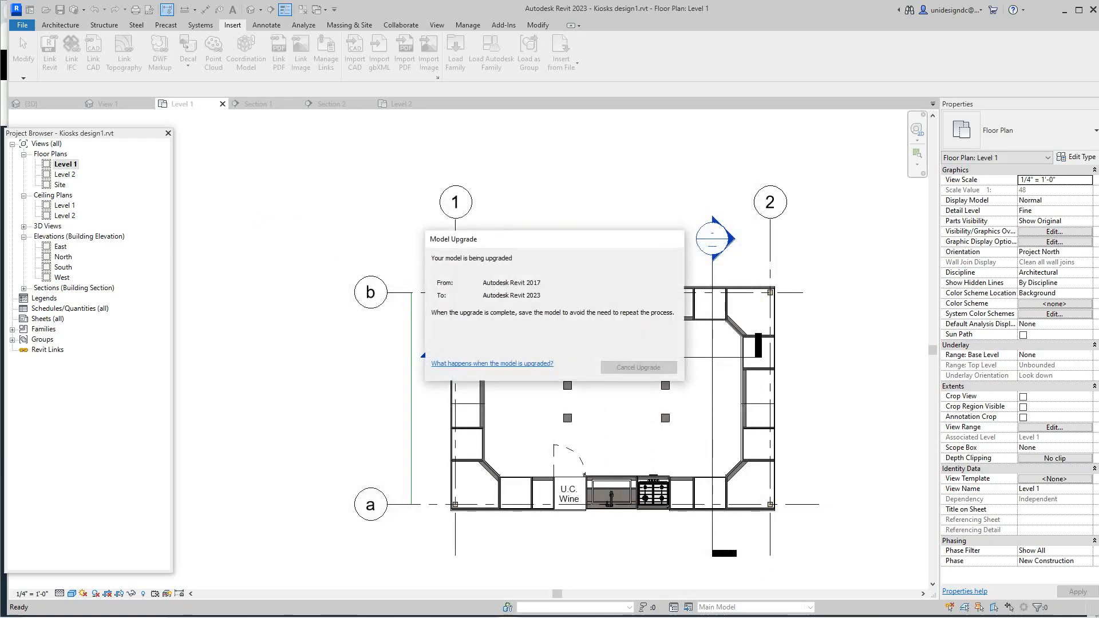
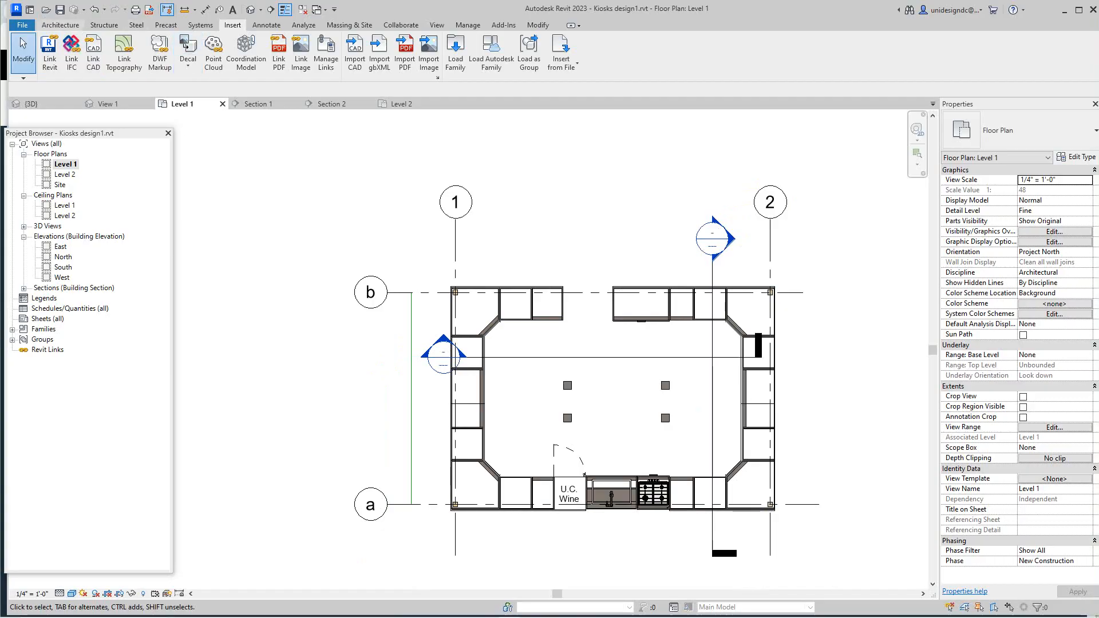
Place the 24 W 36 H 24 D microwave drawer cabinet in the gap on grid b, beside the end of the left cabinet run
left_click(60, 24)
left_click(140, 61)
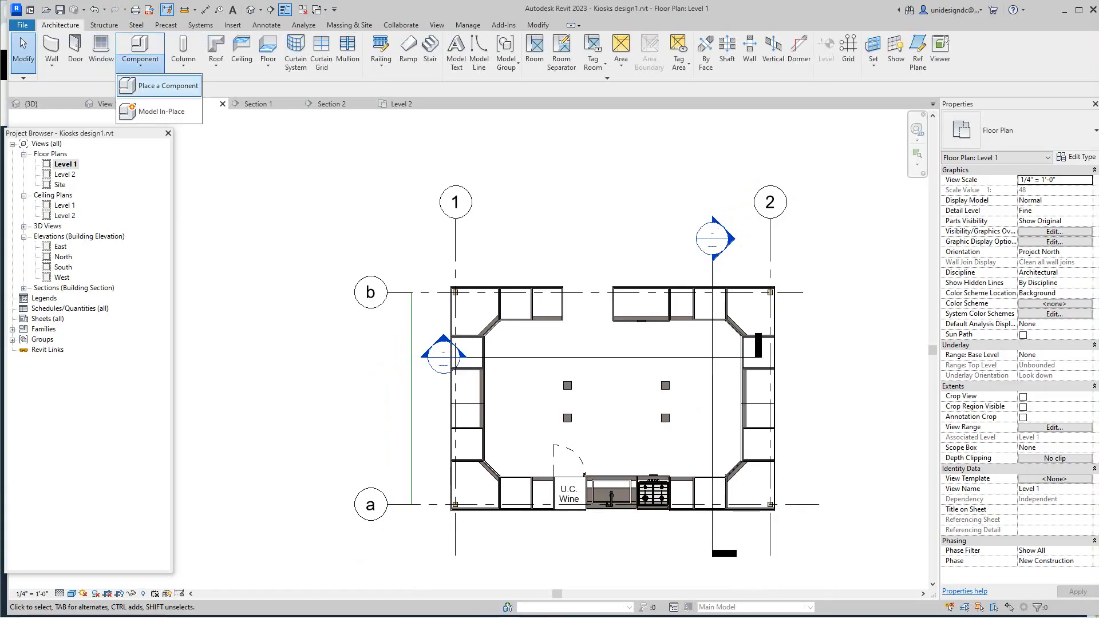
left_click(166, 86)
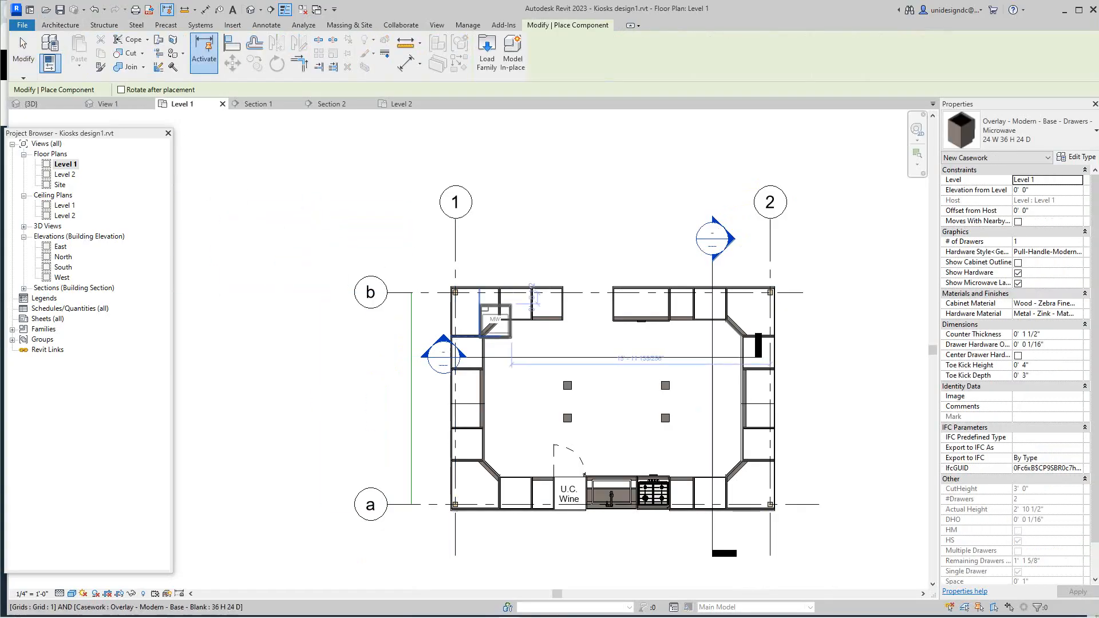
scroll(565, 314, "up", 4)
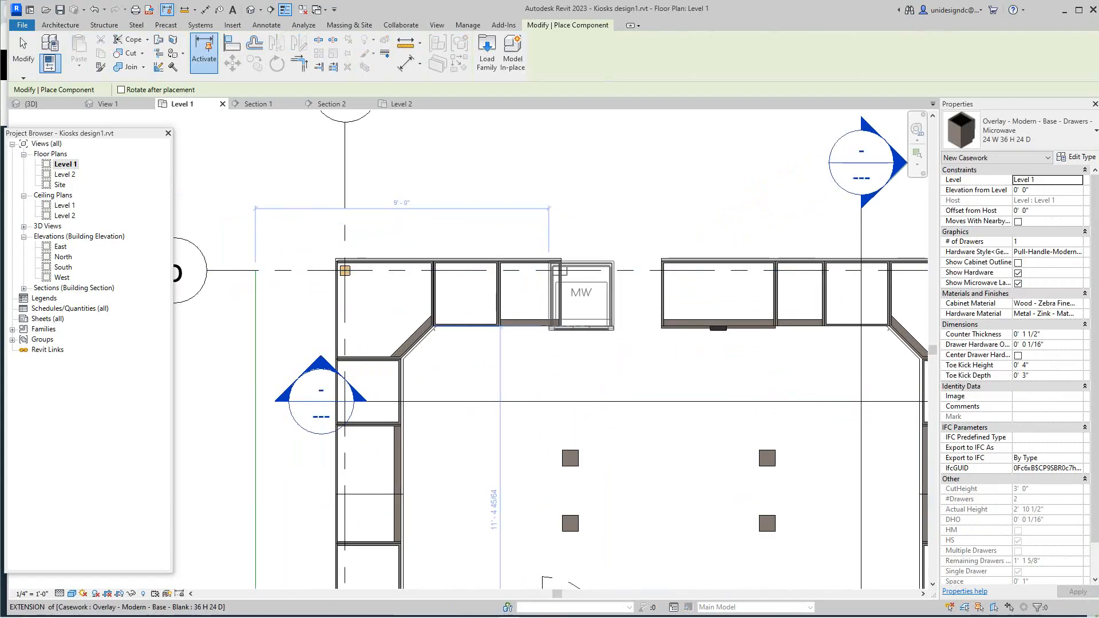
scroll(590, 258, "up", 1)
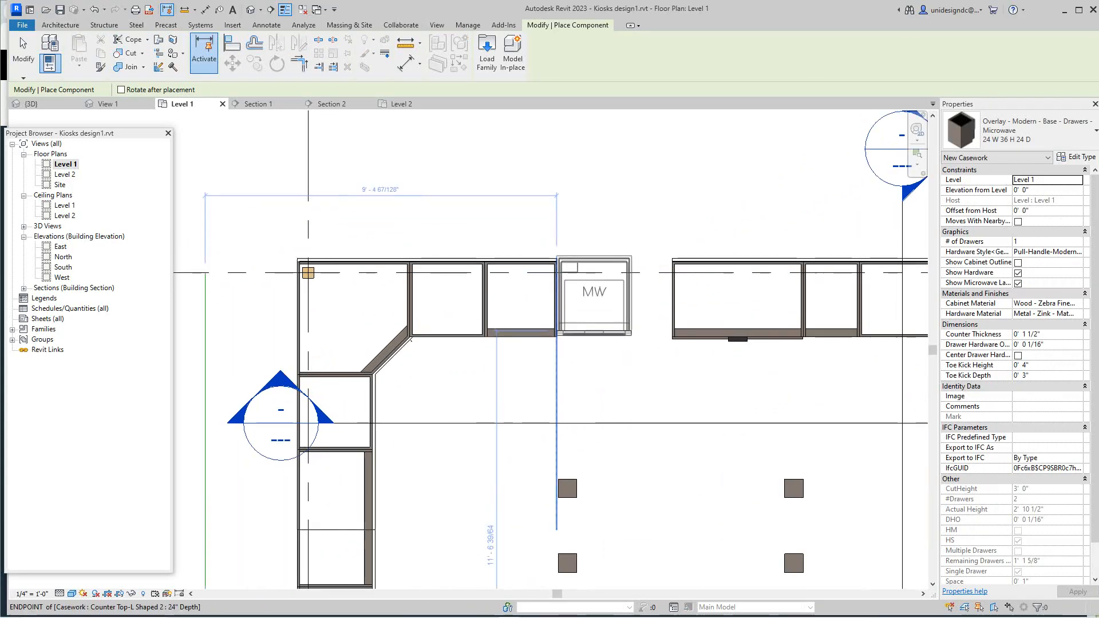
scroll(558, 334, "down", 4)
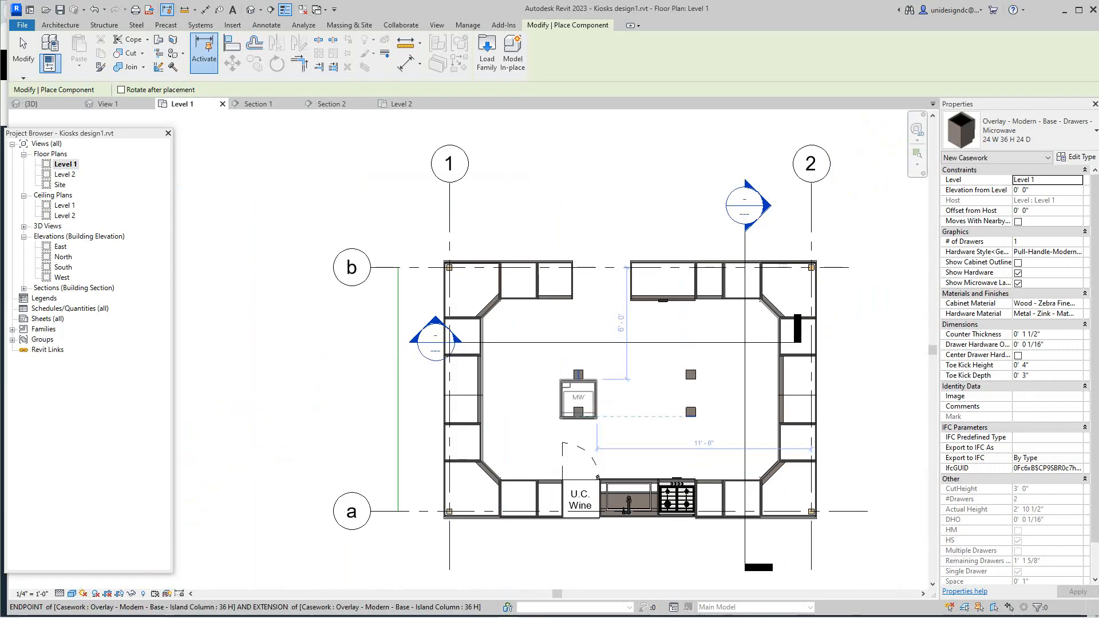
scroll(587, 321, "up", 2)
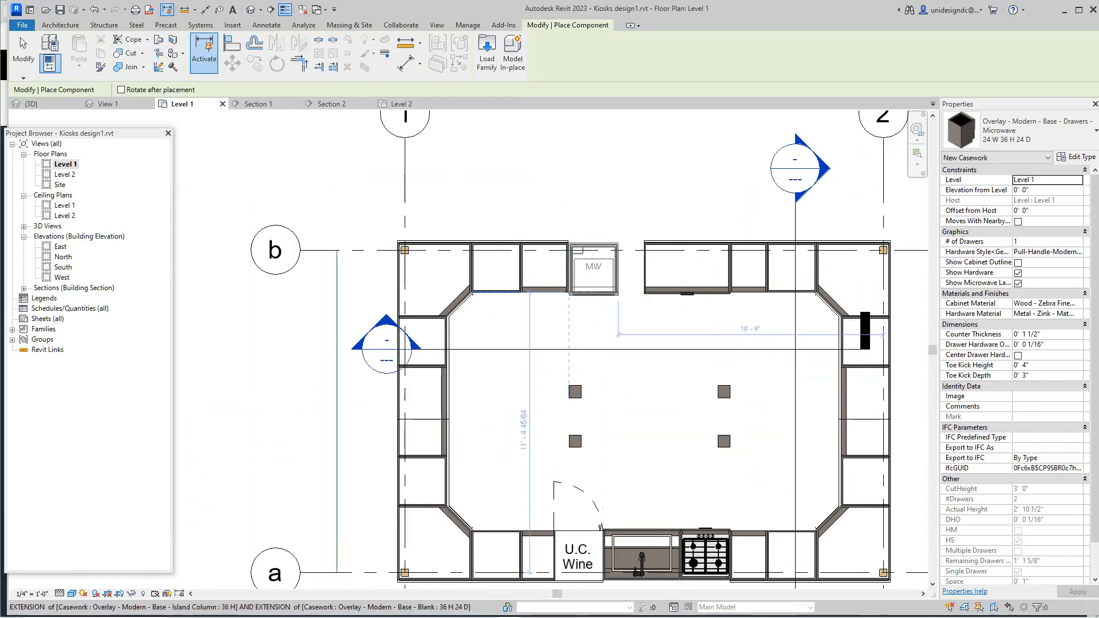
right_click(592, 239)
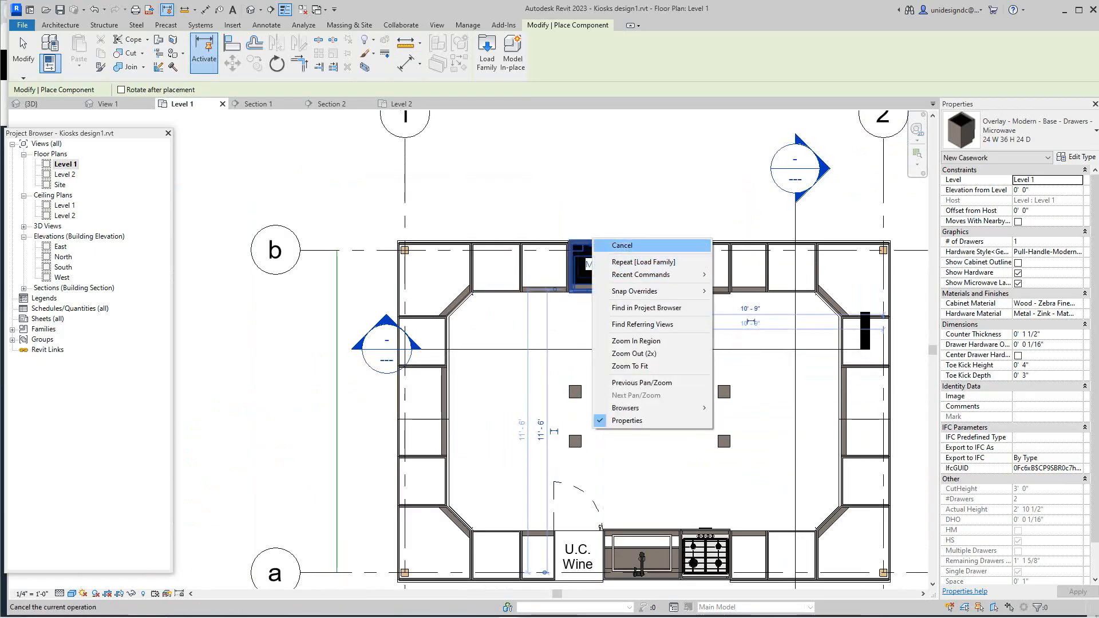
left_click(622, 245)
Narrow the drawer base cabinet on the right of the gap by stretching its gap-side face about 8 1/2" away from the opening
scroll(622, 317, "up", 5)
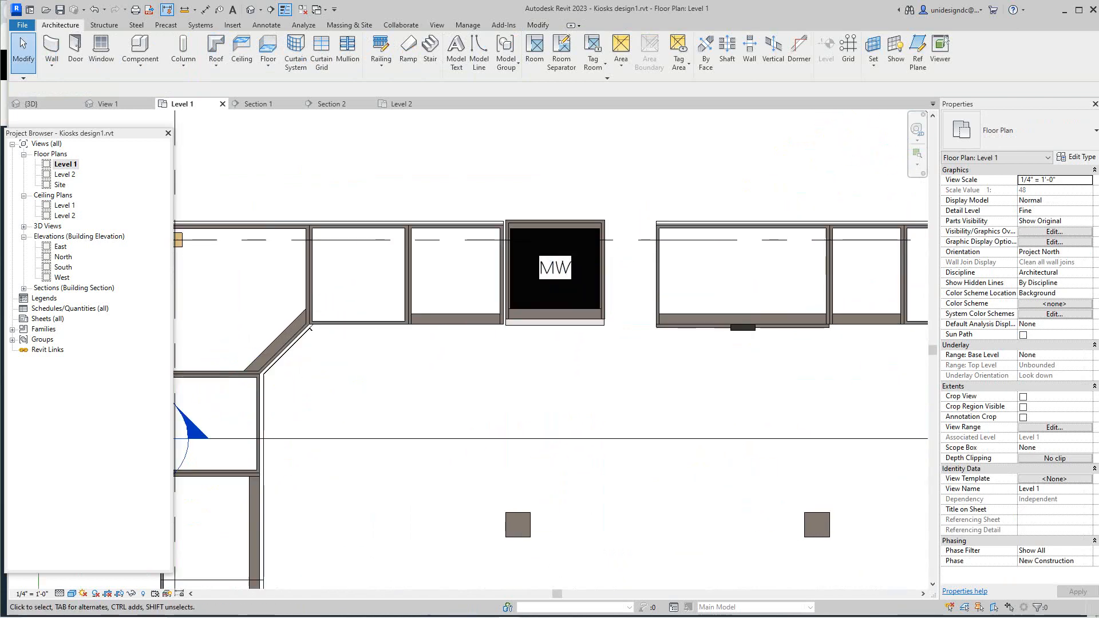
scroll(640, 307, "up", 1)
left_click(664, 312)
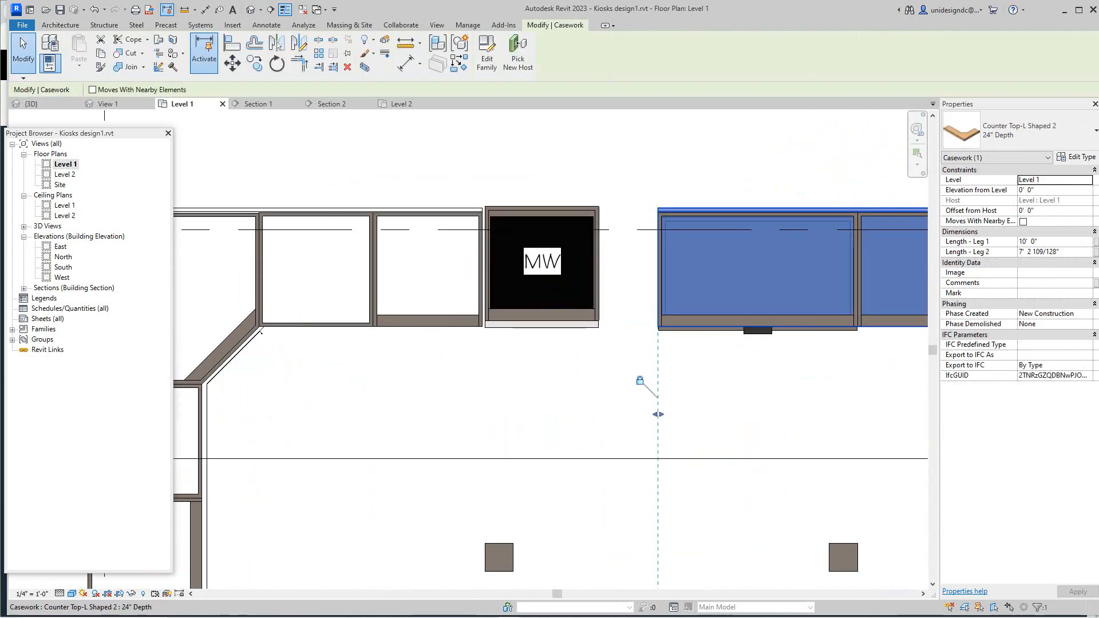
key("Escape")
scroll(682, 358, "up", 1)
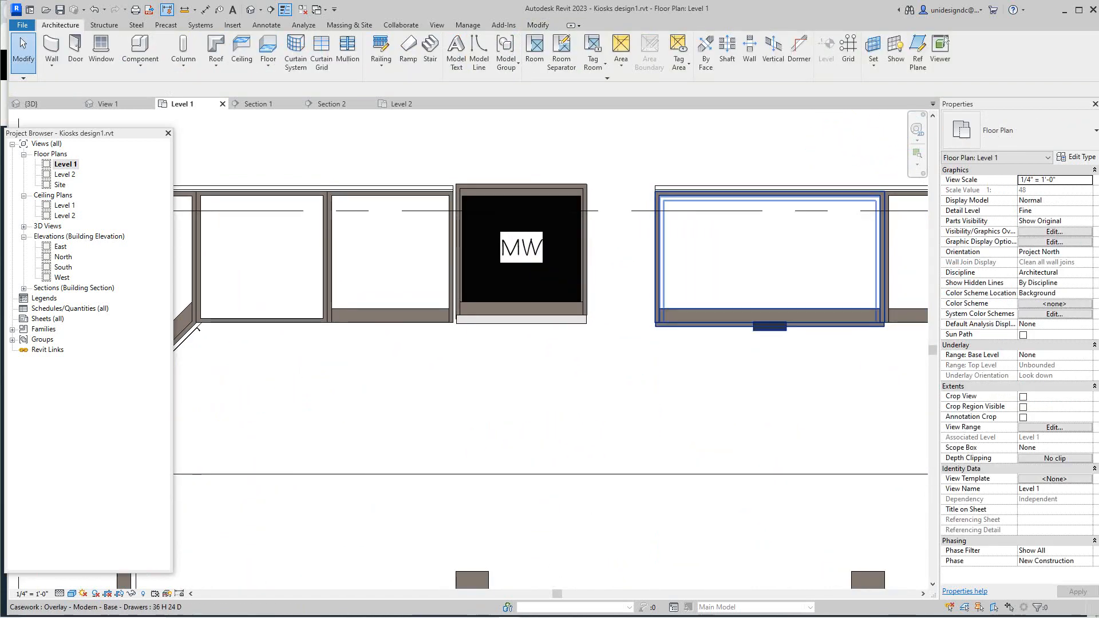
left_click(682, 324)
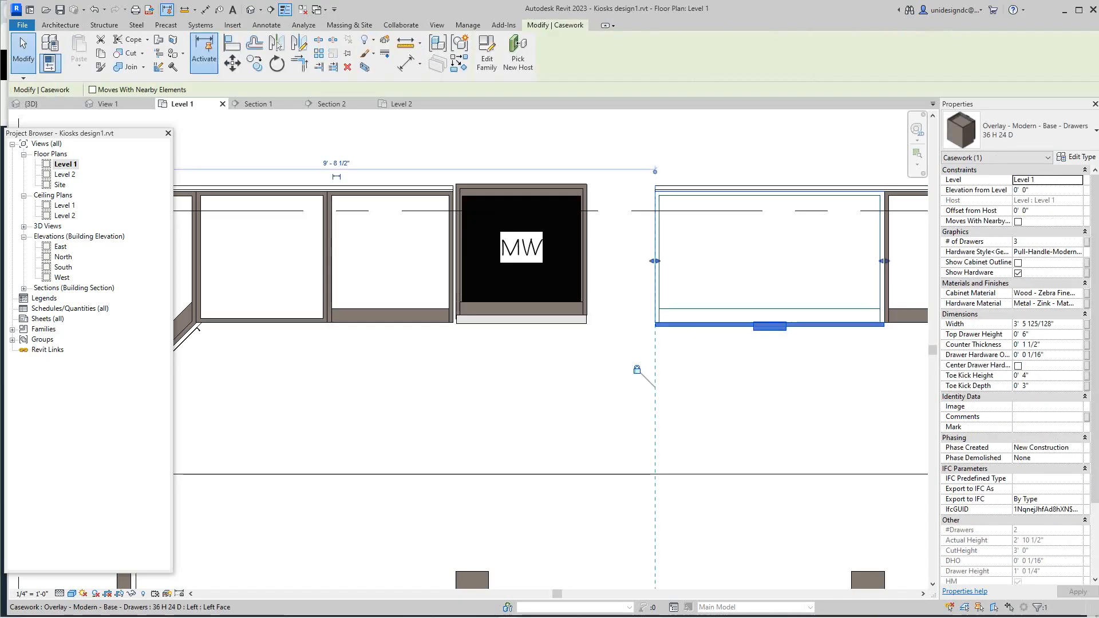
left_click_drag(655, 261, 702, 261)
key("Escape")
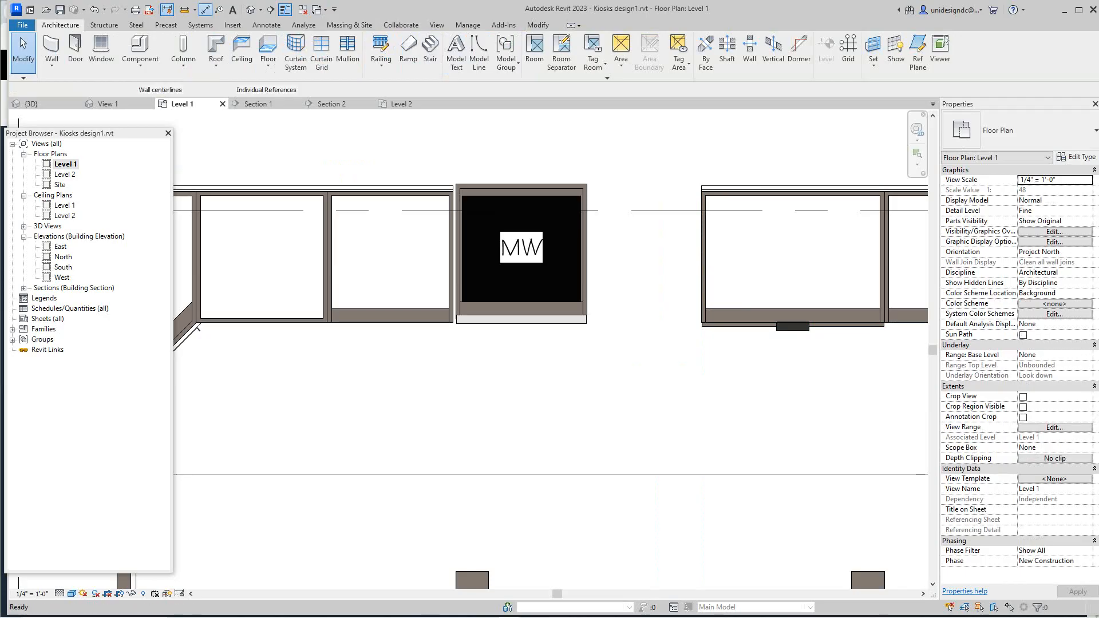
Dimension the entrance gap between the microwave cabinet's side and the end of the right cabinet run, placing the dimension above grid b
key("d")
key("i")
left_click(588, 272)
left_click(701, 277)
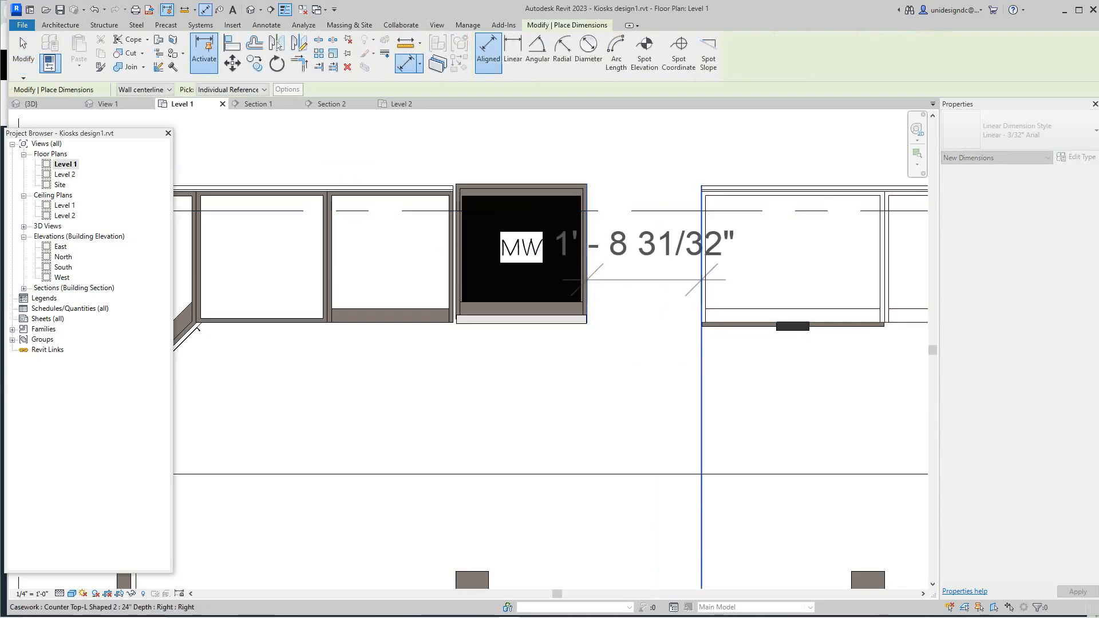
scroll(692, 276, "down", 1)
middle_click_drag(692, 276, 674, 385)
left_click(633, 197)
right_click(741, 209)
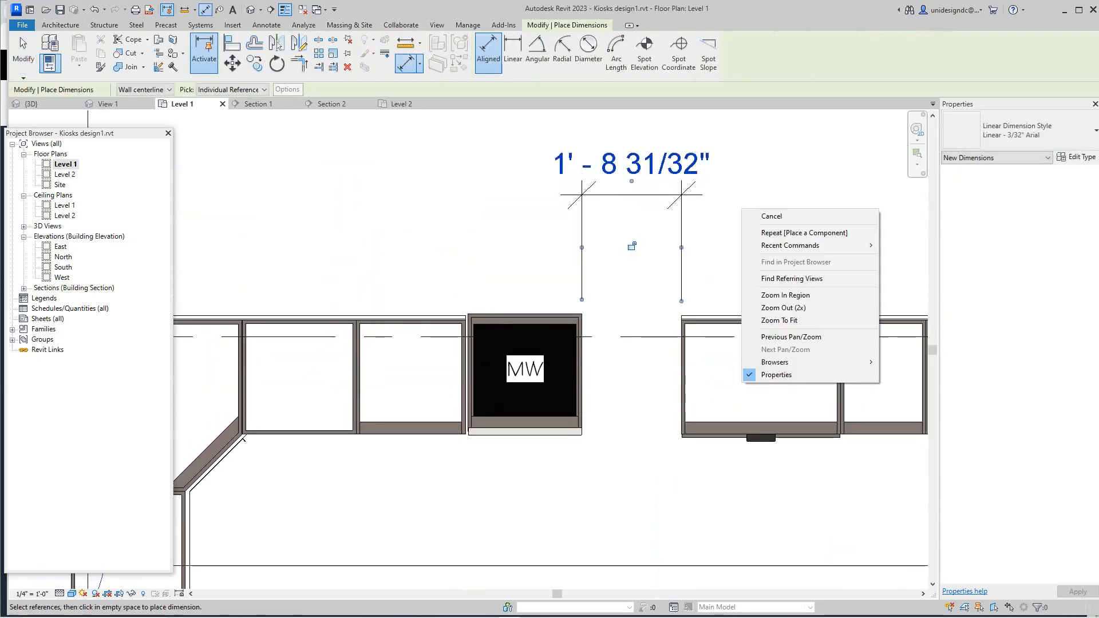
left_click(755, 216)
Set the entrance gap dimension to 3' - 0" by moving the end of the right L-shaped countertop
left_click(761, 355)
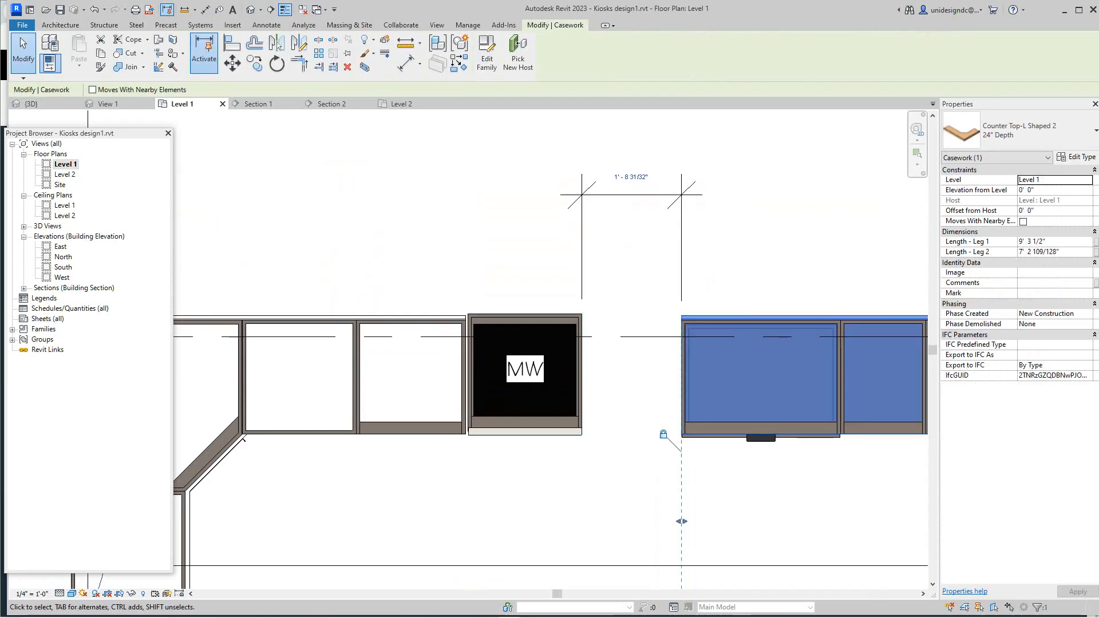
left_click(628, 171)
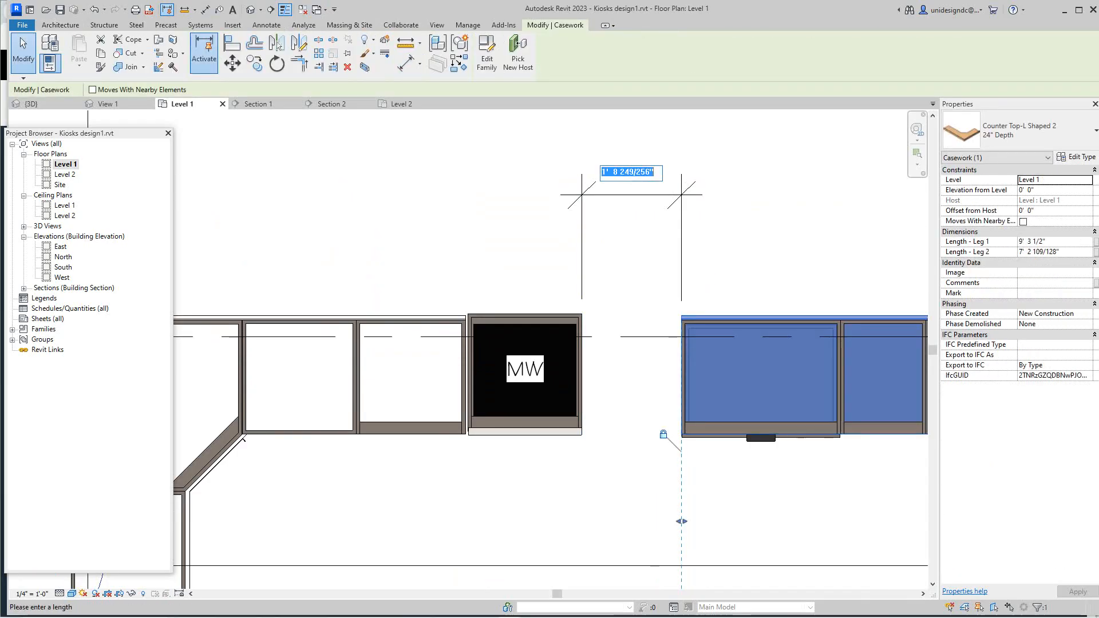
type("3")
key("Return")
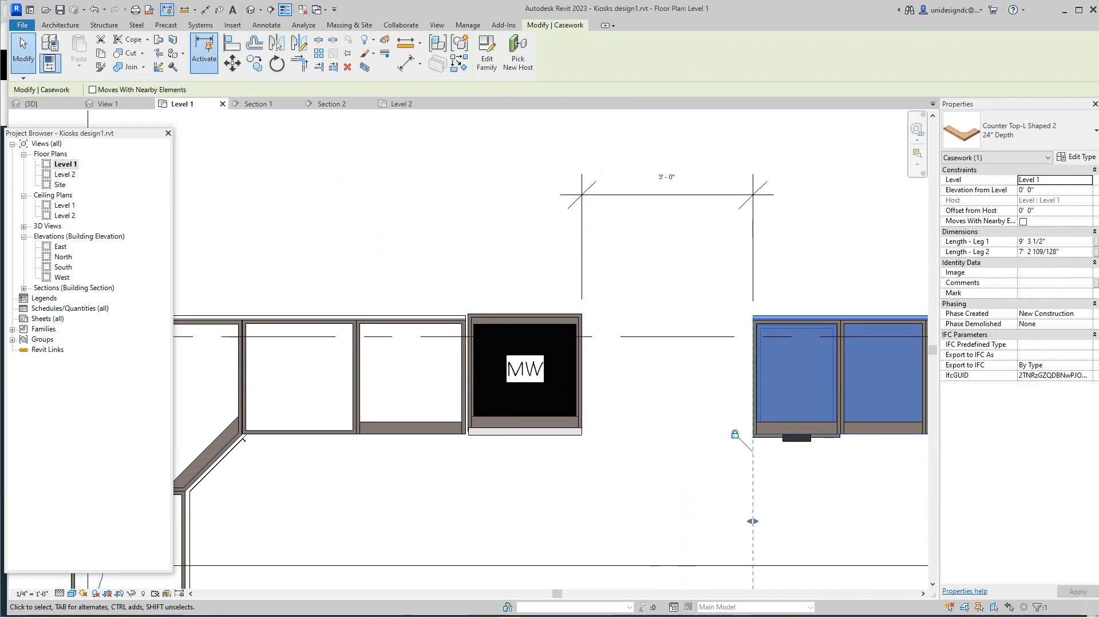
scroll(833, 231, "down", 1)
middle_click_drag(833, 232, 734, 226)
scroll(734, 226, "down", 1)
key("Escape")
scroll(735, 227, "down", 2)
scroll(734, 281, "up", 1)
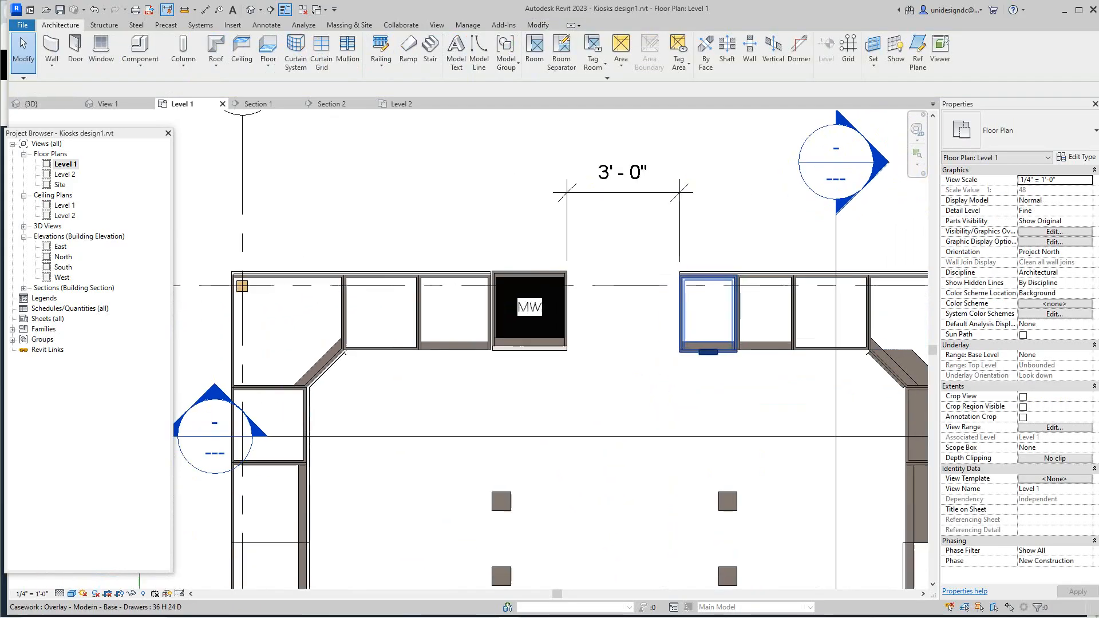
Pull the upper-right L-shaped countertop's overhanging outer edge back to the outer faces of the cabinets along grid 2, making leg 1 about 8' 0 1/2"
scroll(653, 294, "down", 4)
middle_click_drag(653, 294, 635, 250)
scroll(620, 297, "down", 1)
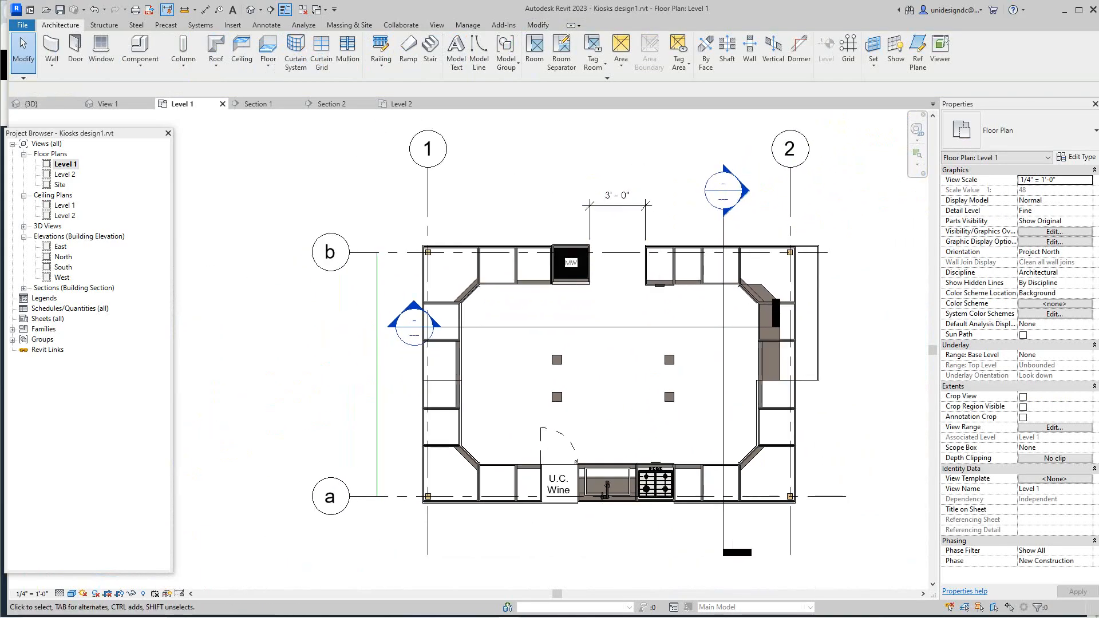
scroll(800, 304, "up", 2)
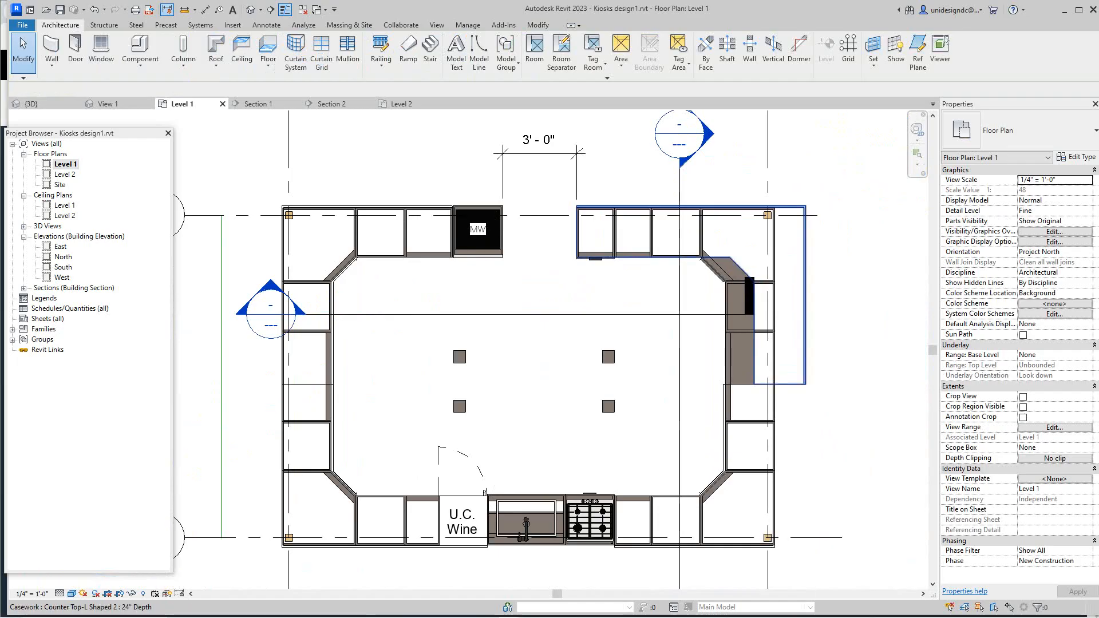
left_click(800, 312)
scroll(801, 298, "up", 2)
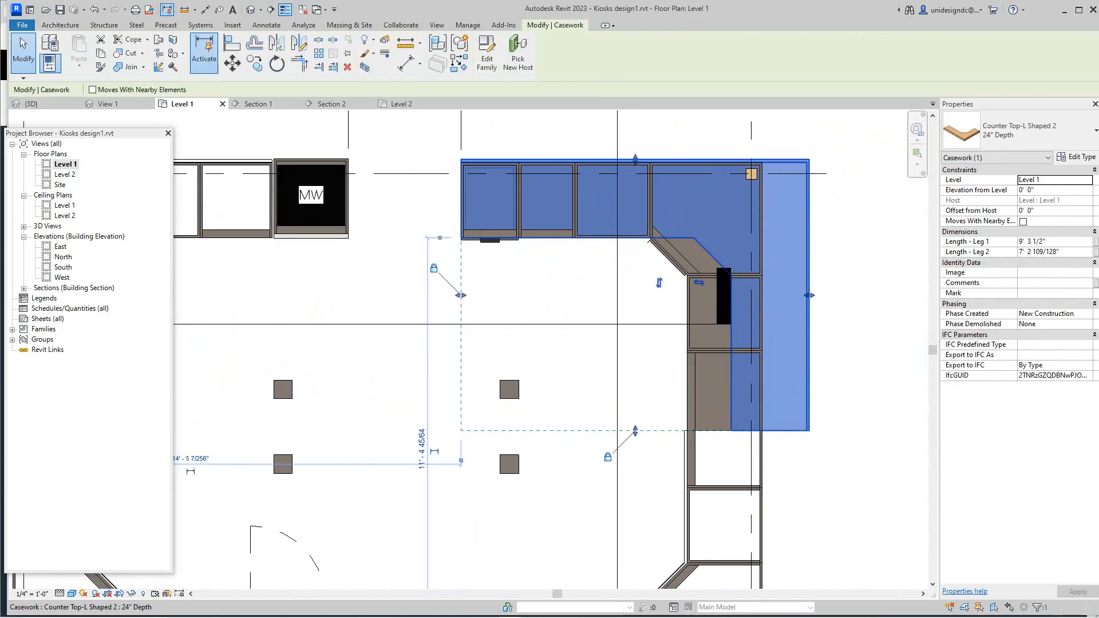
left_click_drag(659, 283, 655, 283)
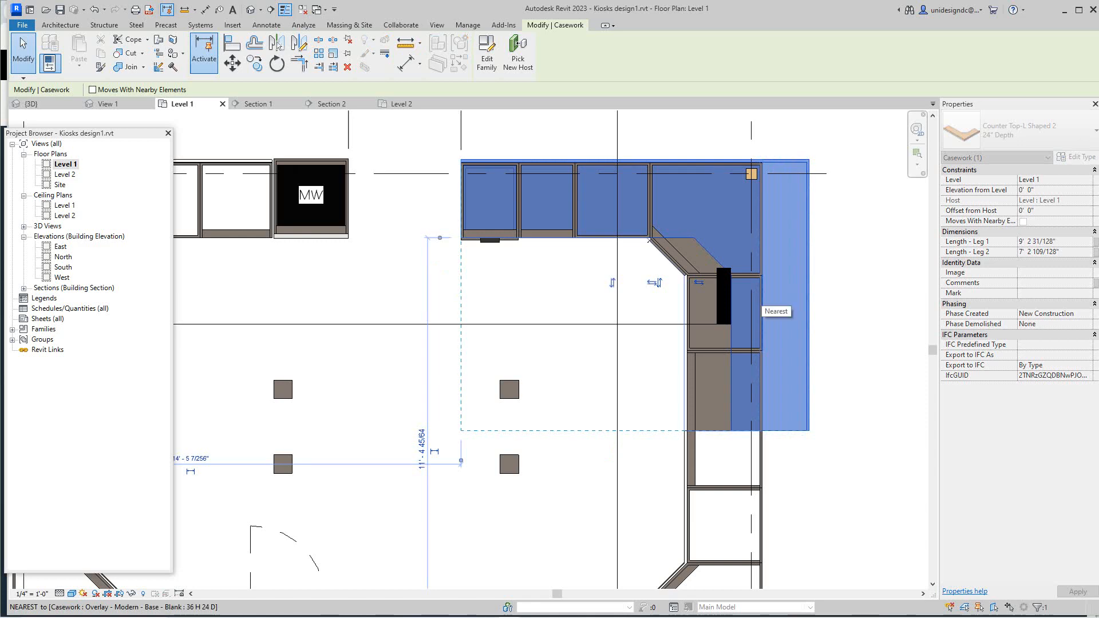
mouse_move(761, 296)
left_mouse_down()
mouse_move(794, 296)
mouse_move(762, 295)
left_mouse_up()
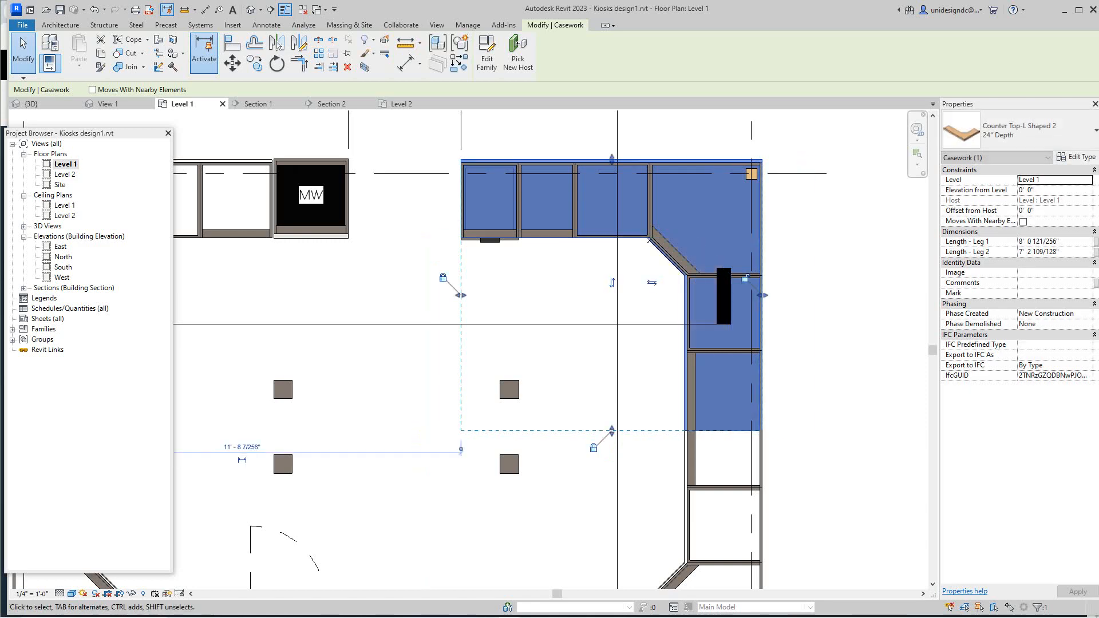
key("Escape")
scroll(848, 290, "down", 4)
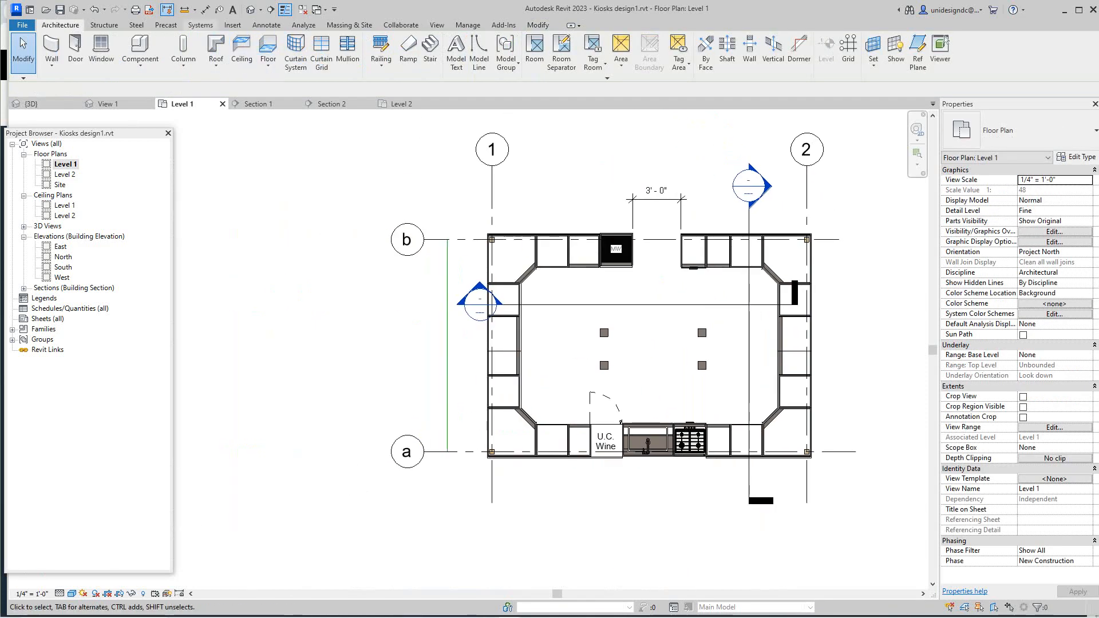
Examine the whole kiosk in the 3D view from several sides, including the roof, the countertops and the interior cabinets around the sink and cooktop
left_click(250, 10)
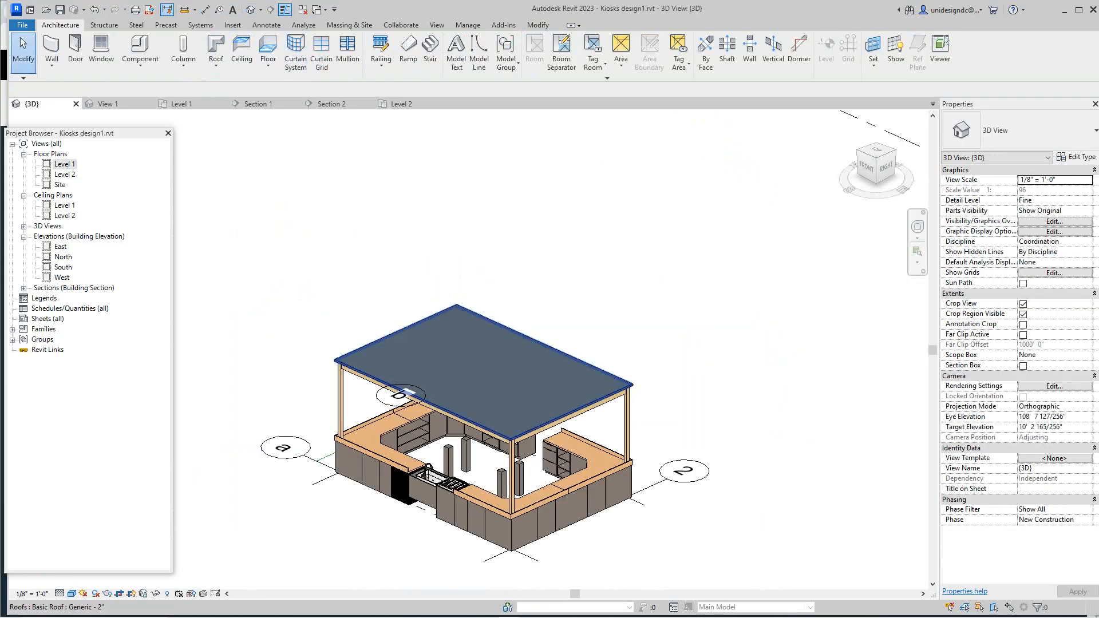
left_click(484, 373)
left_click_drag(876, 169, 915, 150)
middle_click_drag(484, 372, 549, 428, "shift")
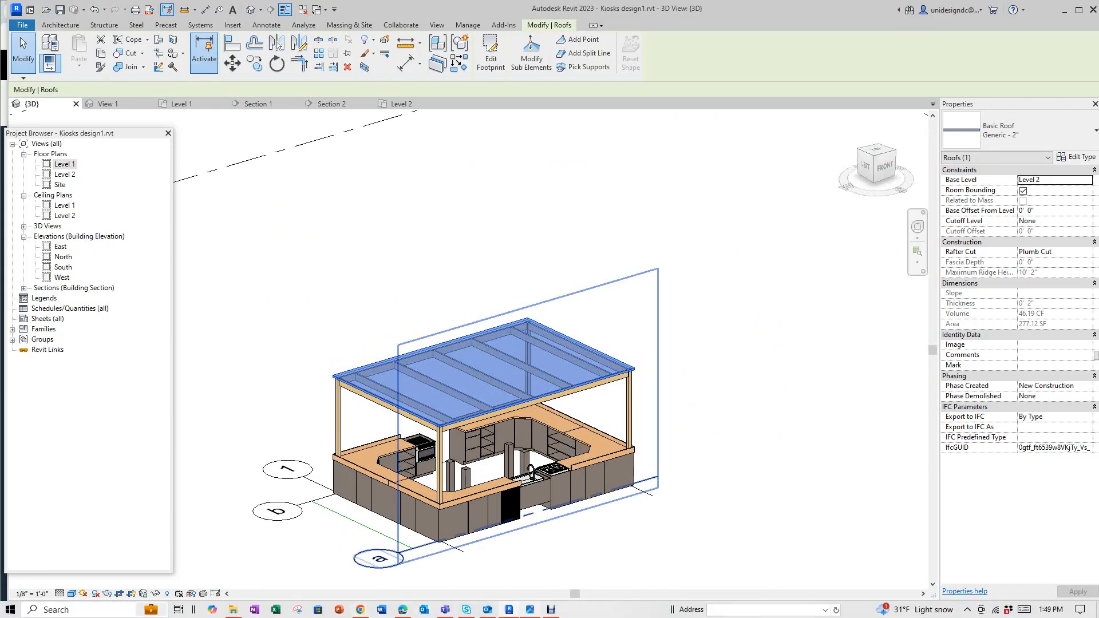
key("alt+Tab")
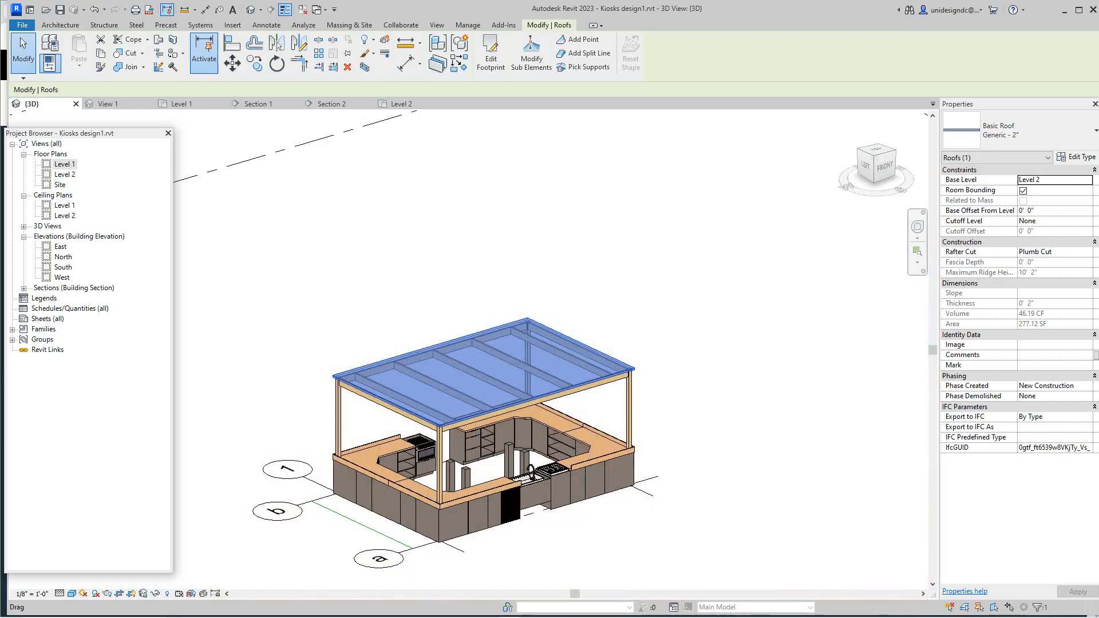
scroll(515, 401, "down", 2)
key("Escape")
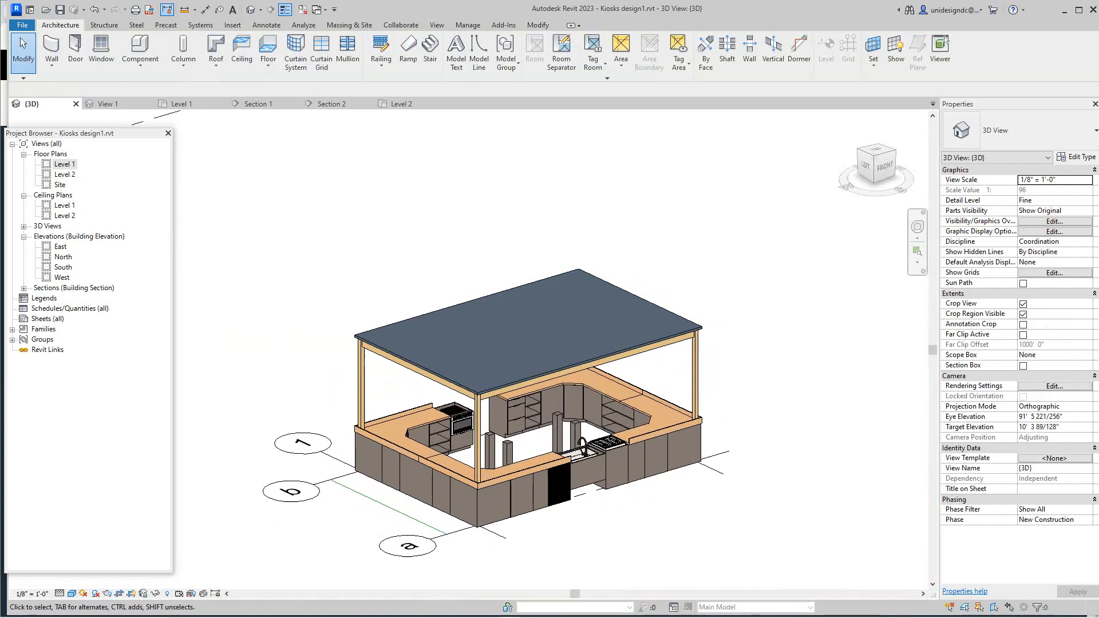
scroll(627, 466, "up", 2)
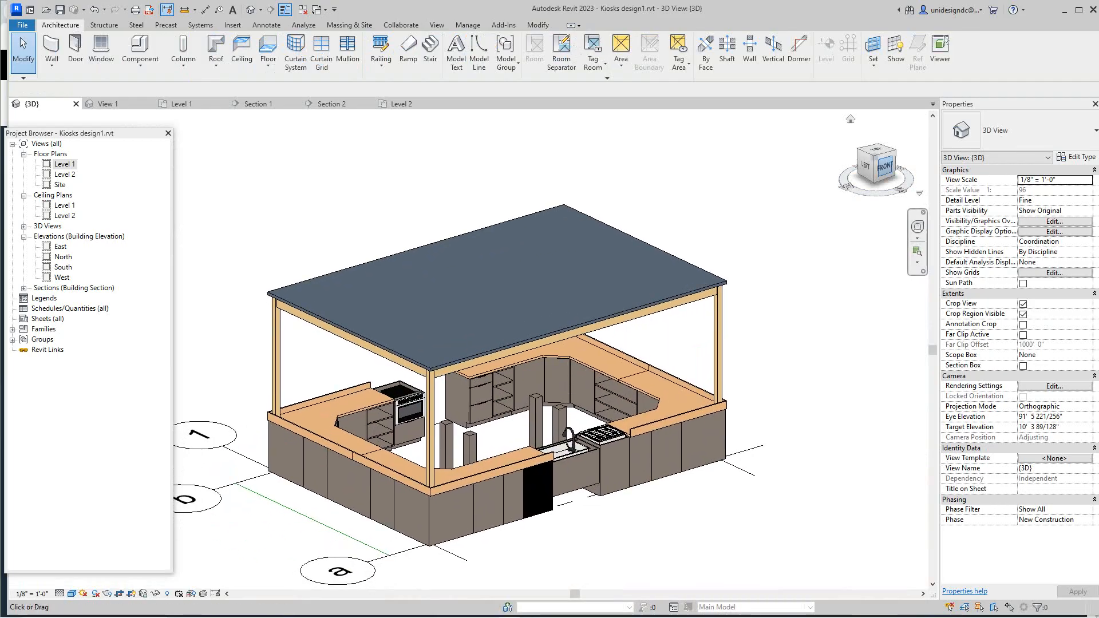
mouse_move(498, 288)
middle_mouse_down("shift")
mouse_move(412, 235)
mouse_move(309, 329)
mouse_move(298, 234)
mouse_move(314, 286)
middle_mouse_up("shift")
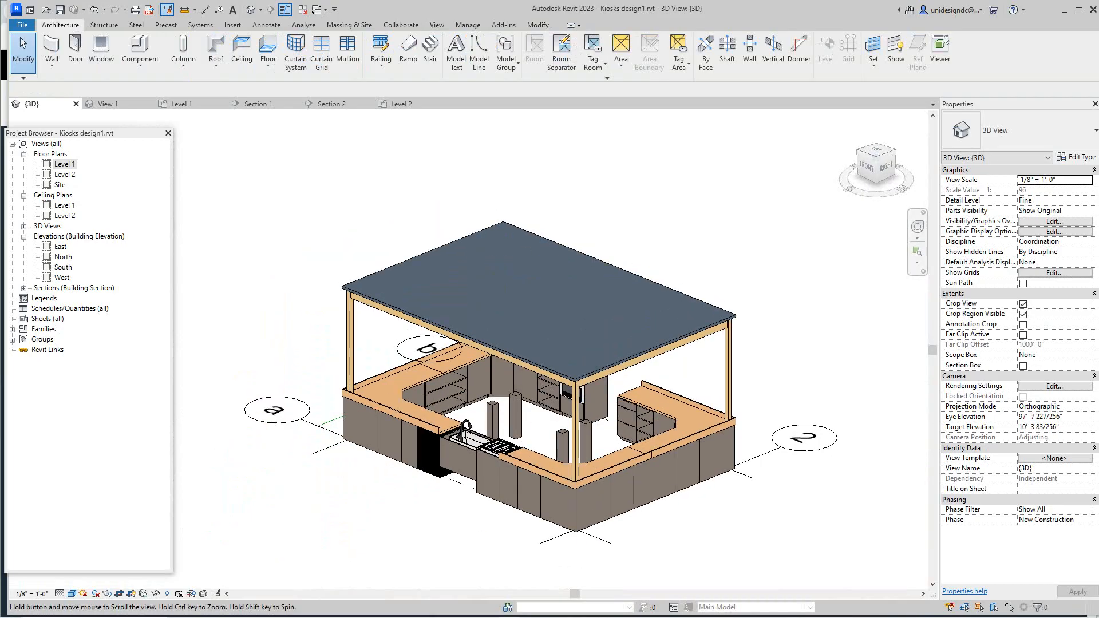
scroll(372, 430, "up", 4)
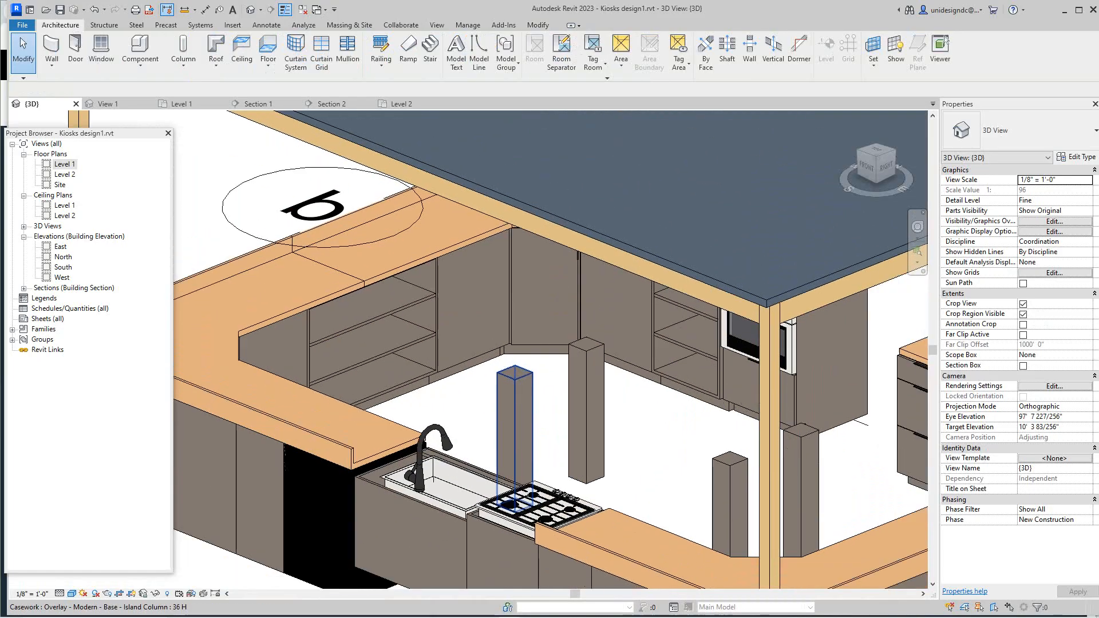
scroll(518, 420, "down", 4)
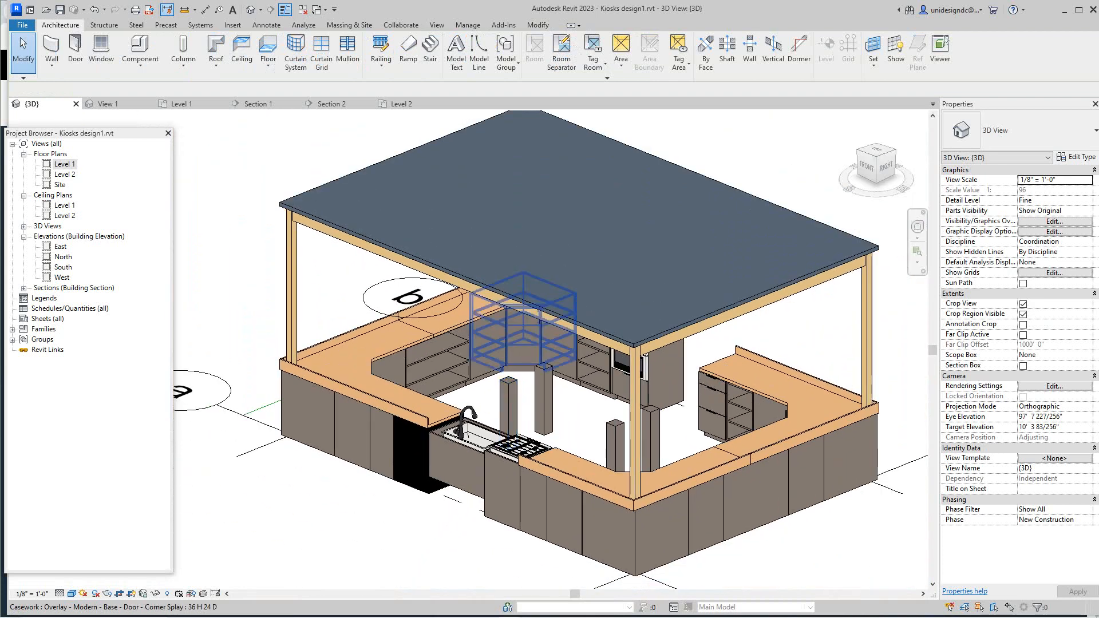
scroll(529, 397, "down", 2)
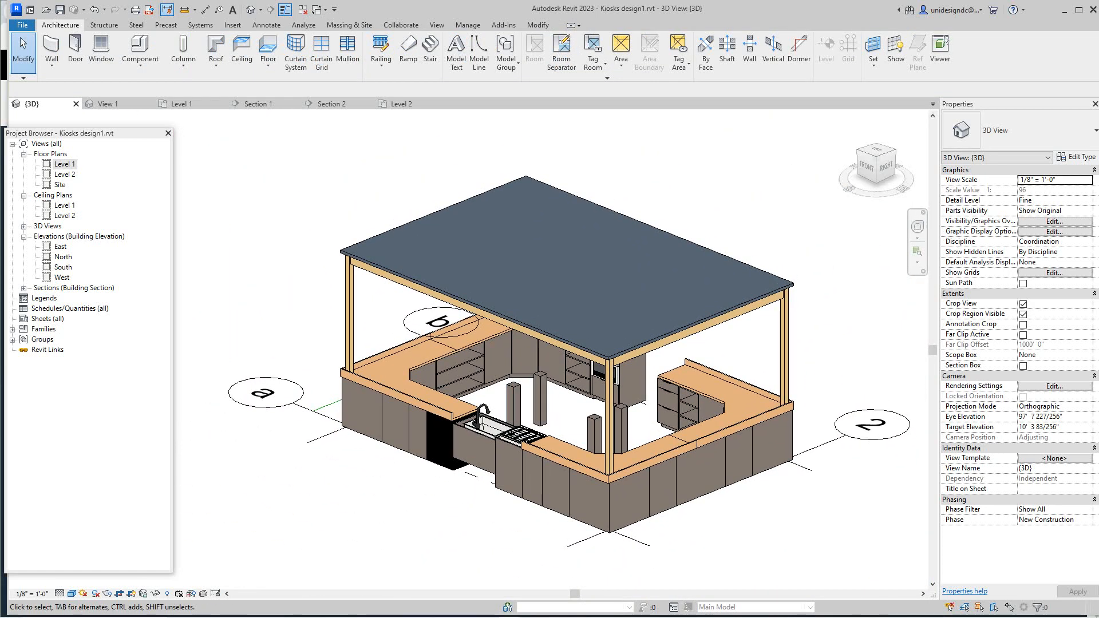
mouse_move(318, 610)
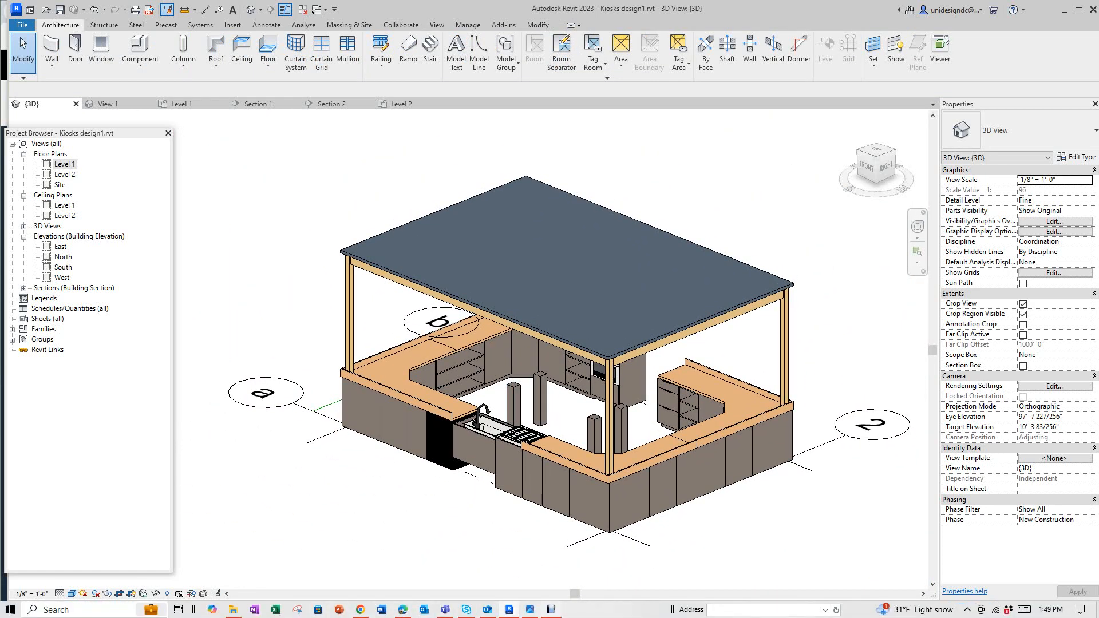